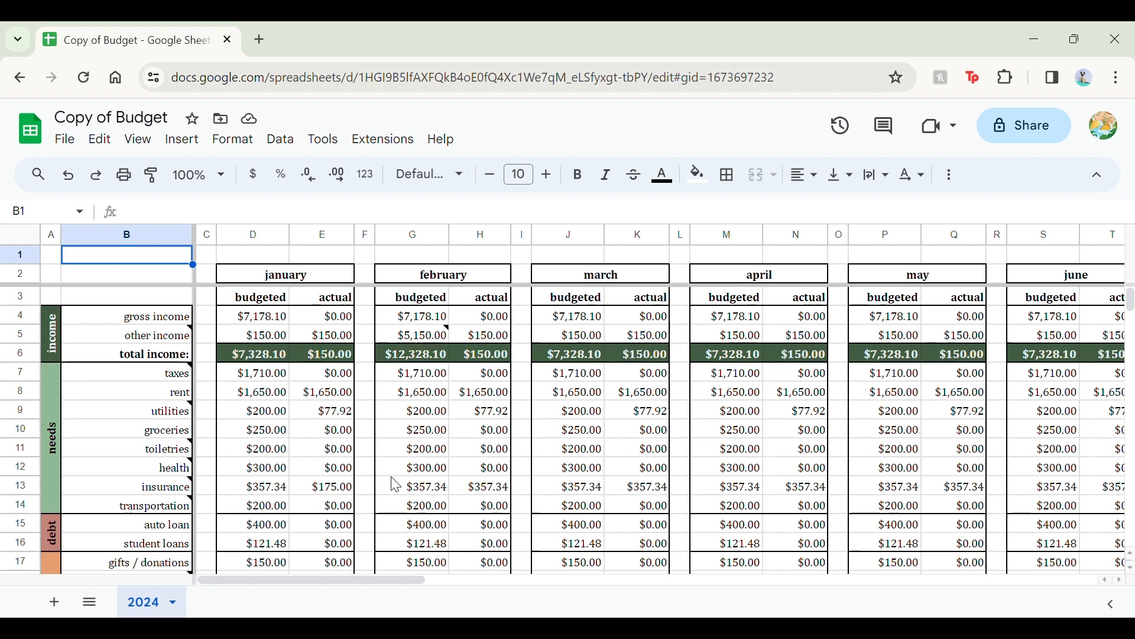
Step: Look over the 2024 sheet from the monthly budgets through the recap, debt and savings tables to the 2024 Purchases log
{"action": "scroll", "coordinate": [396, 485], "scroll_direction": "right", "scroll_amount": 5}
{"action": "scroll", "coordinate": [396, 485], "scroll_direction": "right", "scroll_amount": 8}
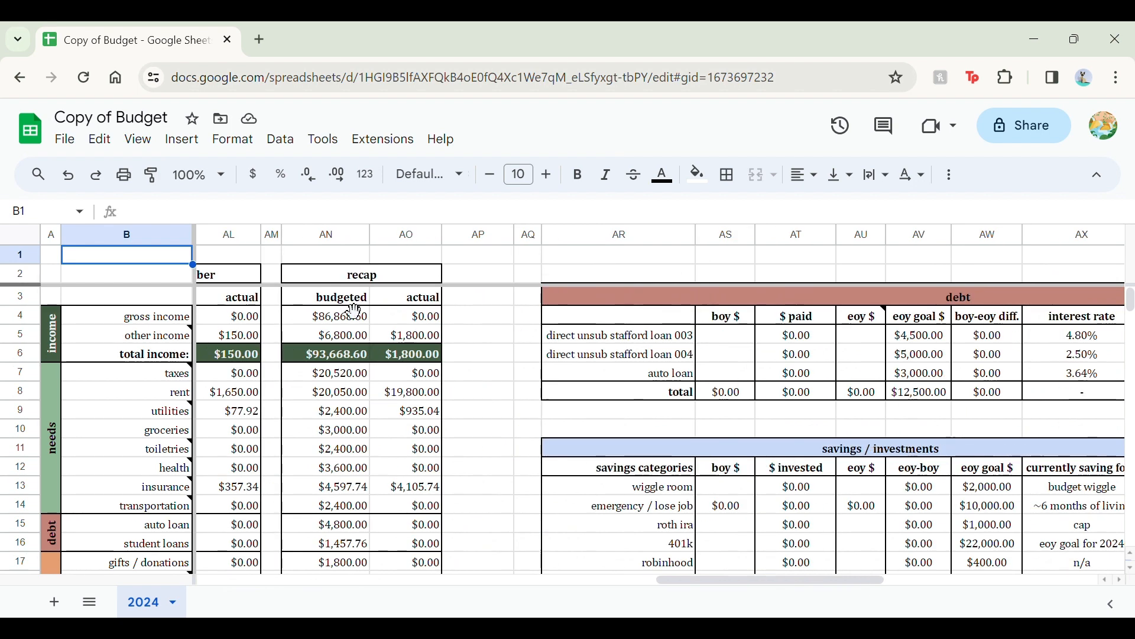
{"action": "scroll", "coordinate": [528, 418], "scroll_direction": "right", "scroll_amount": 3}
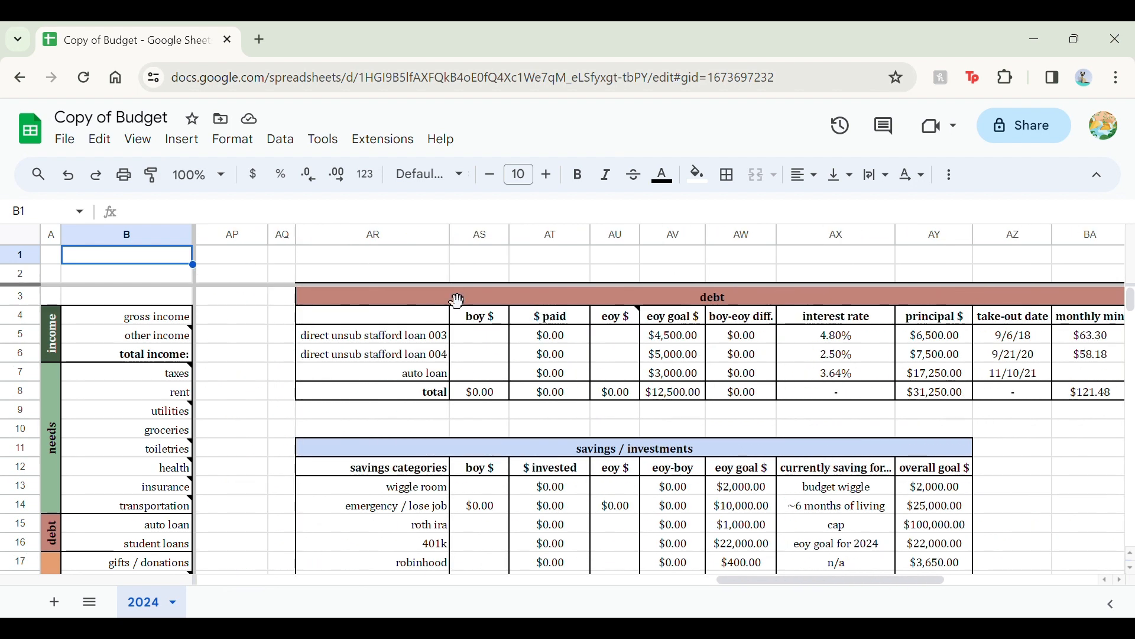
{"action": "scroll", "coordinate": [506, 508], "scroll_direction": "down", "scroll_amount": 2}
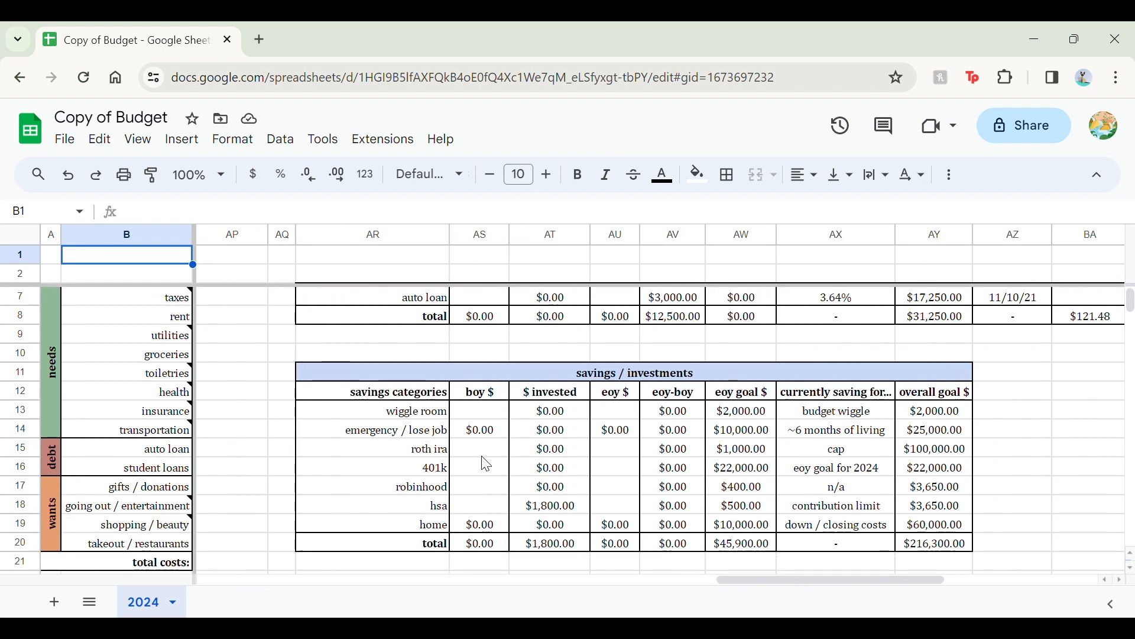
{"action": "scroll", "coordinate": [499, 467], "scroll_direction": "right", "scroll_amount": 4}
{"action": "scroll", "coordinate": [516, 475], "scroll_direction": "up", "scroll_amount": 2}
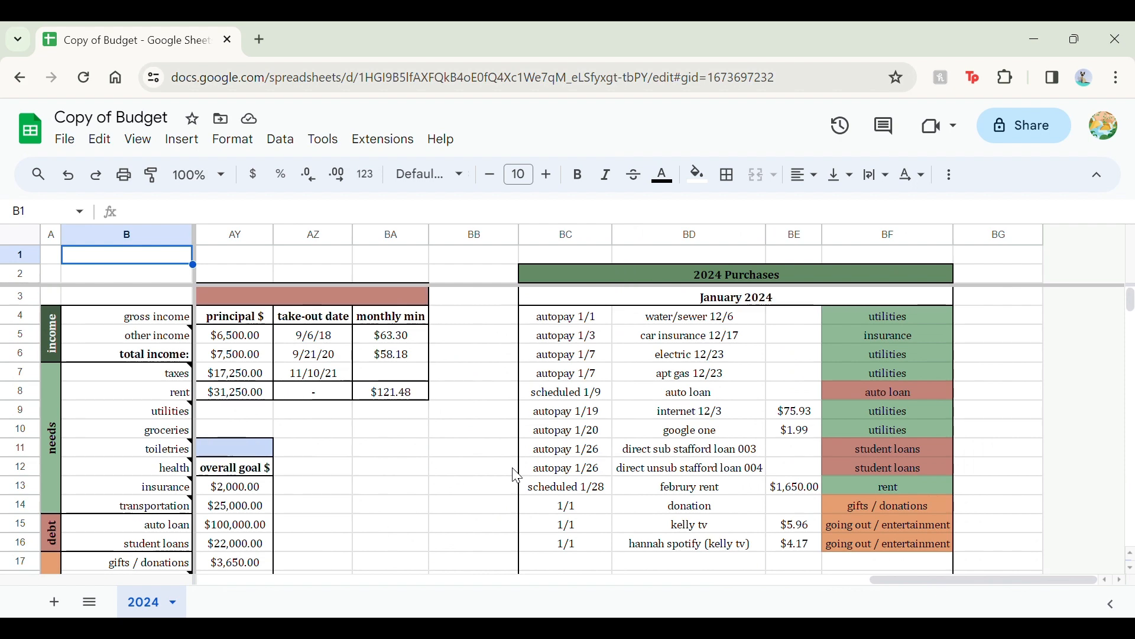
{"action": "scroll", "coordinate": [516, 476], "scroll_direction": "down", "scroll_amount": 10}
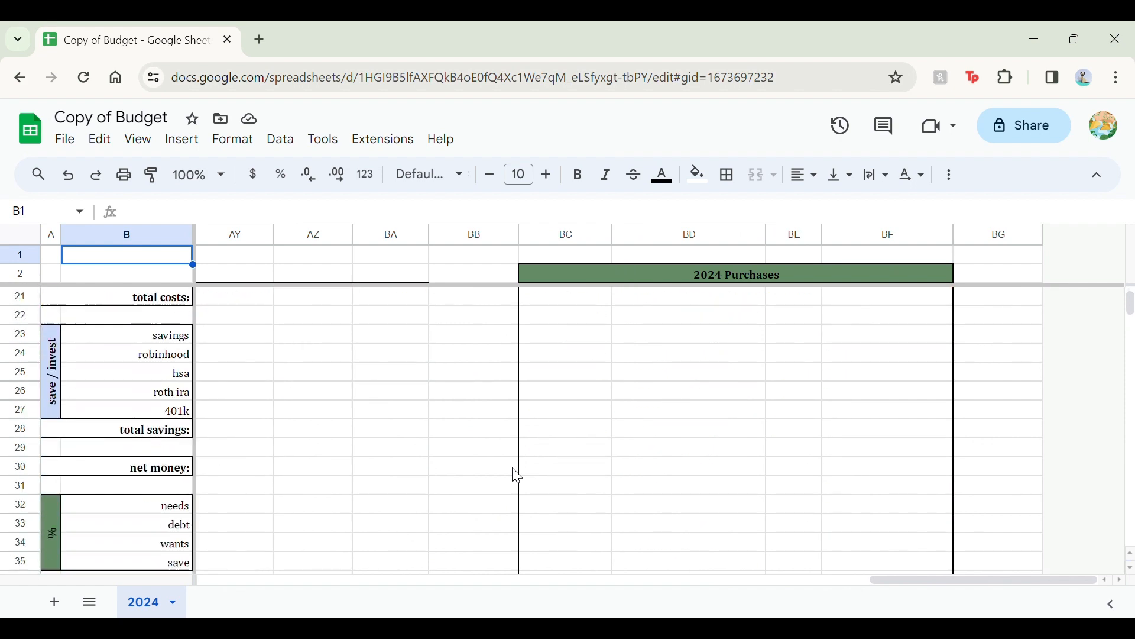
{"action": "scroll", "coordinate": [516, 475], "scroll_direction": "down", "scroll_amount": 10}
{"action": "scroll", "coordinate": [516, 475], "scroll_direction": "up", "scroll_amount": 5}
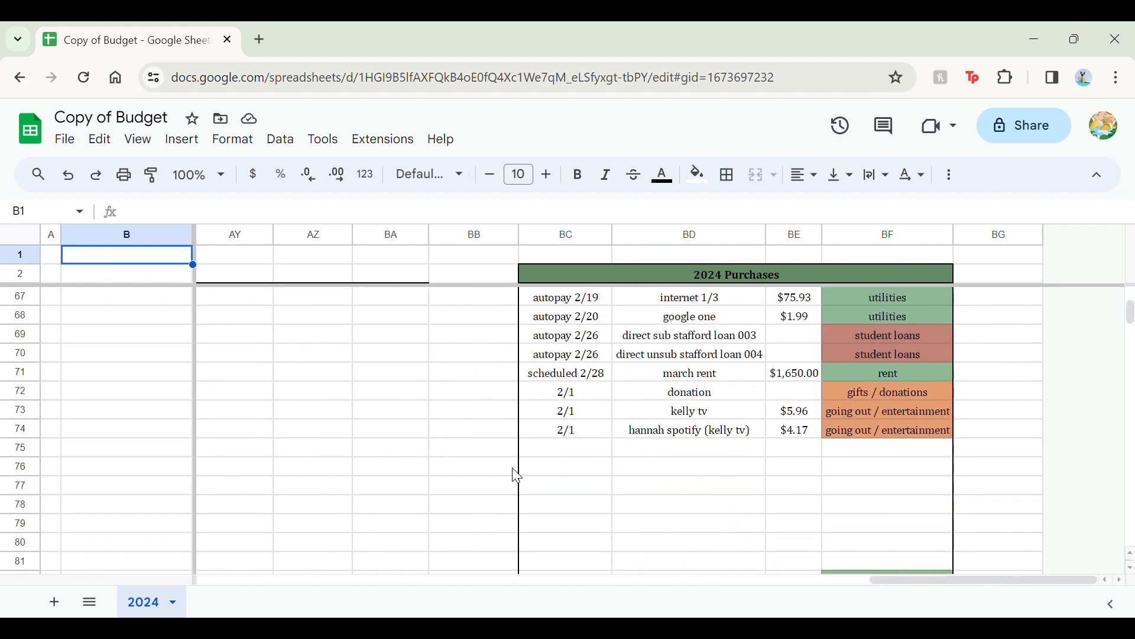
{"action": "scroll", "coordinate": [516, 476], "scroll_direction": "up", "scroll_amount": 15}
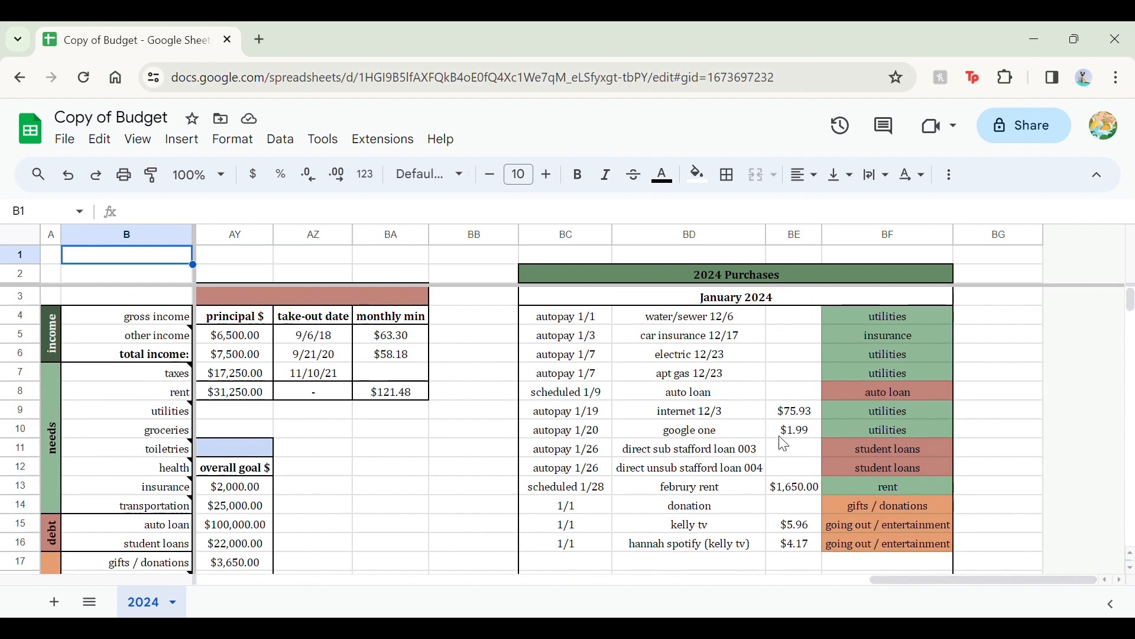
Step: Go through the amounts of the January 2024 purchases, from the google one entry to the rent entry
{"action": "left_click", "coordinate": [812, 431]}
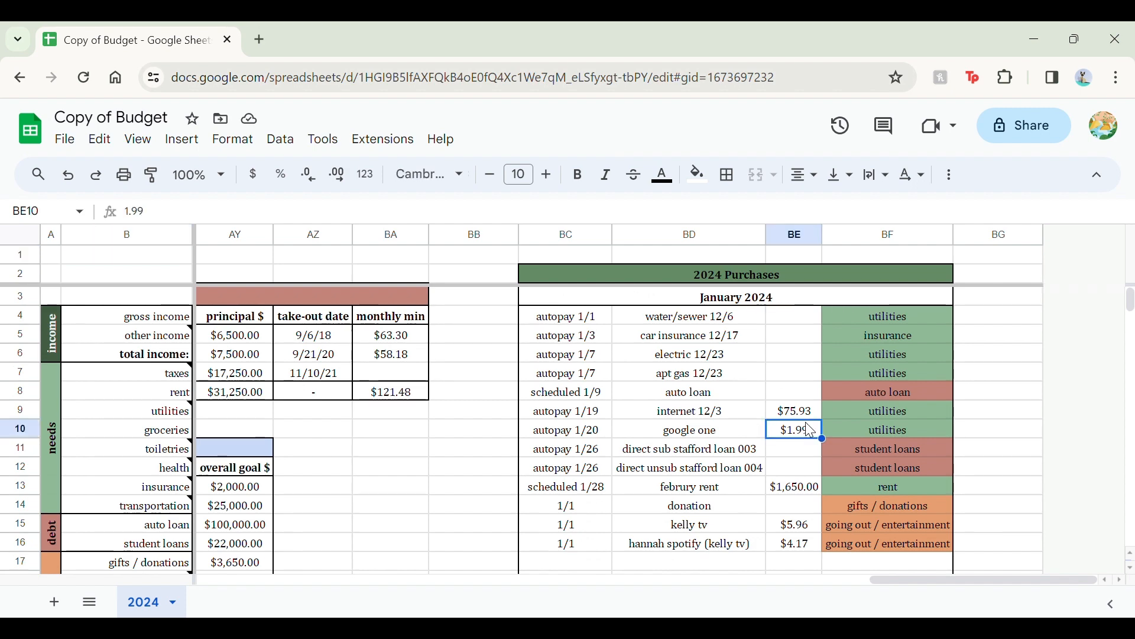
{"action": "key", "text": "Up"}
{"action": "key", "text": "Down"}
{"action": "key", "text": "Down"}
{"action": "key", "text": "Down"}
{"action": "key", "text": "Down"}
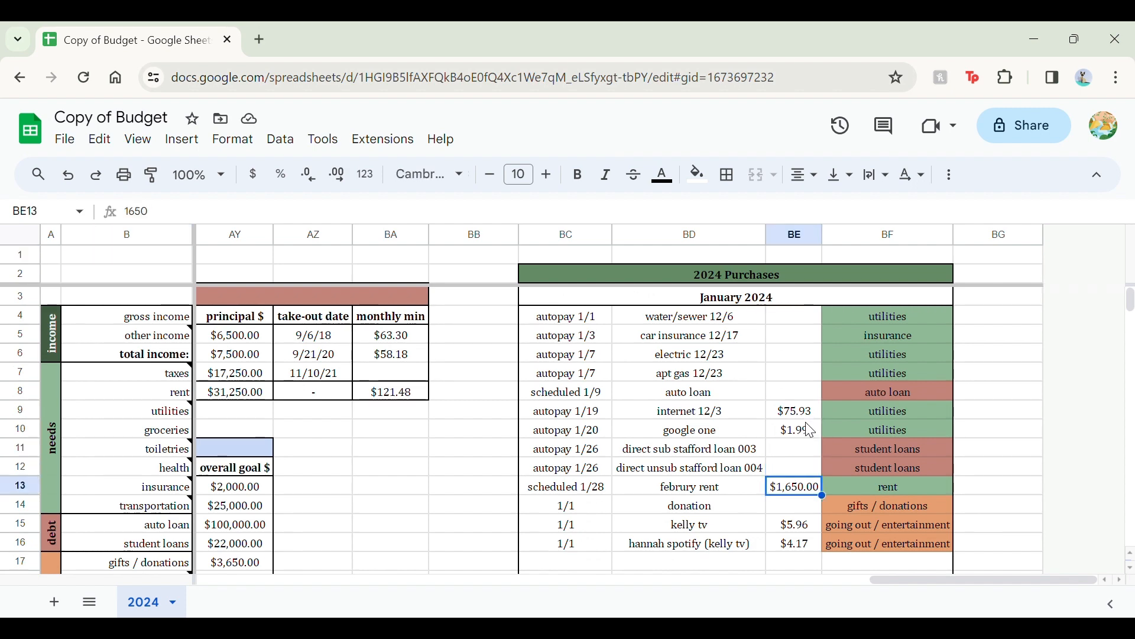
Step: Return to the monthly budget and examine the income category block and January's budgeted gross income
{"action": "scroll", "coordinate": [813, 431], "scroll_direction": "left", "scroll_amount": 20}
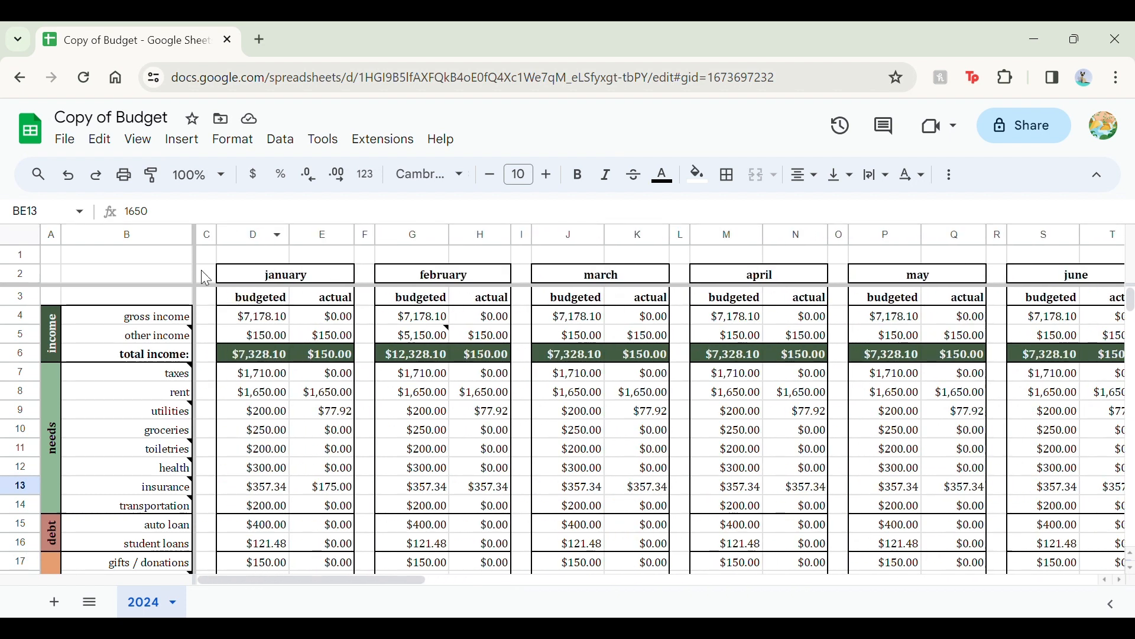
{"action": "left_click", "coordinate": [136, 325]}
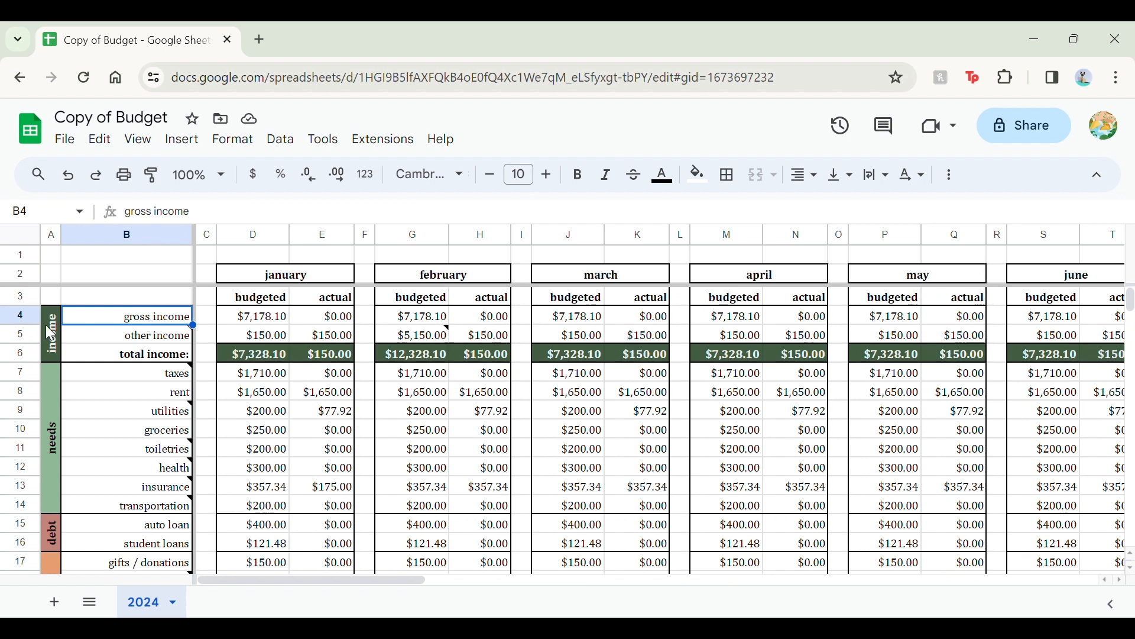
{"action": "left_click_drag", "start_coordinate": [51, 329], "coordinate": [120, 349]}
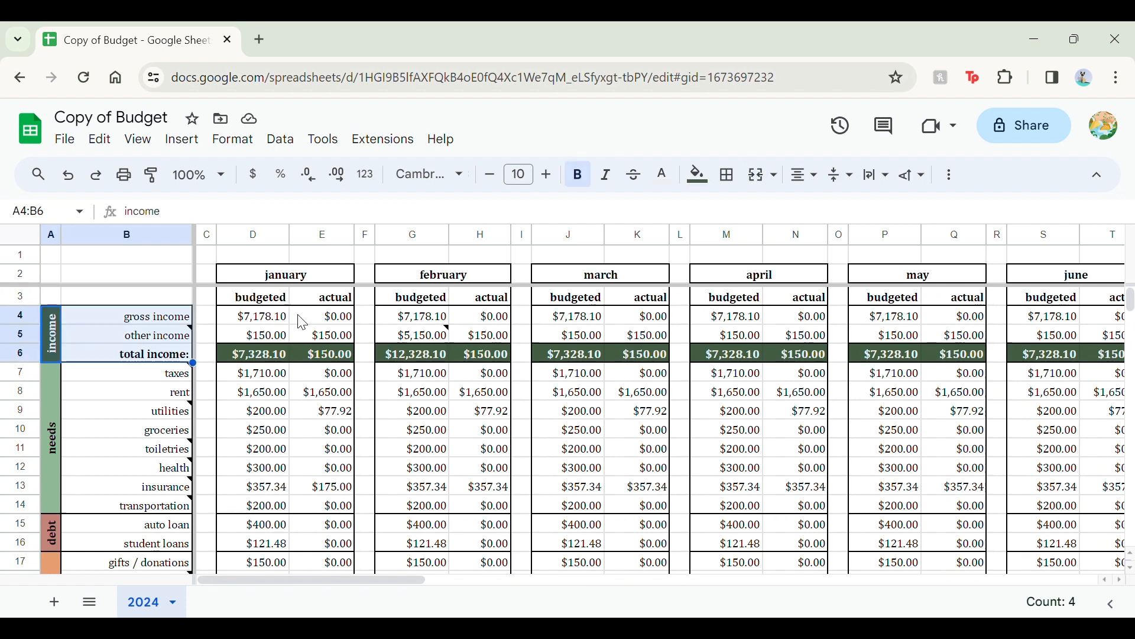
{"action": "left_click", "coordinate": [263, 317]}
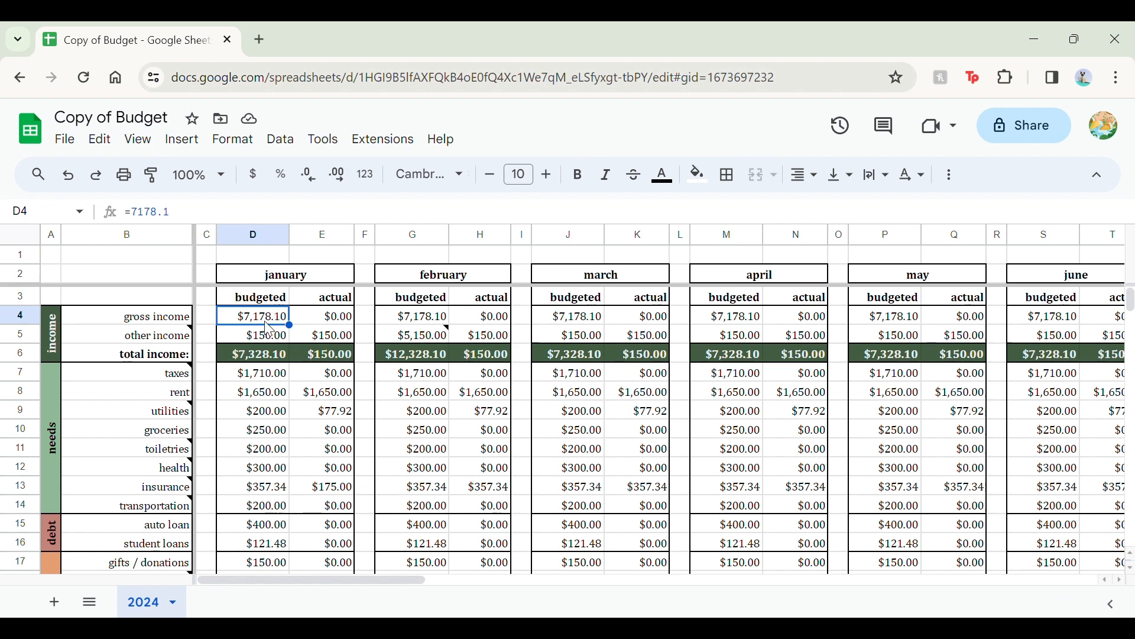
Step: Read the note attached to the other income category, including its hsa deposit and profit sharing items
{"action": "mouse_move", "coordinate": [181, 347]}
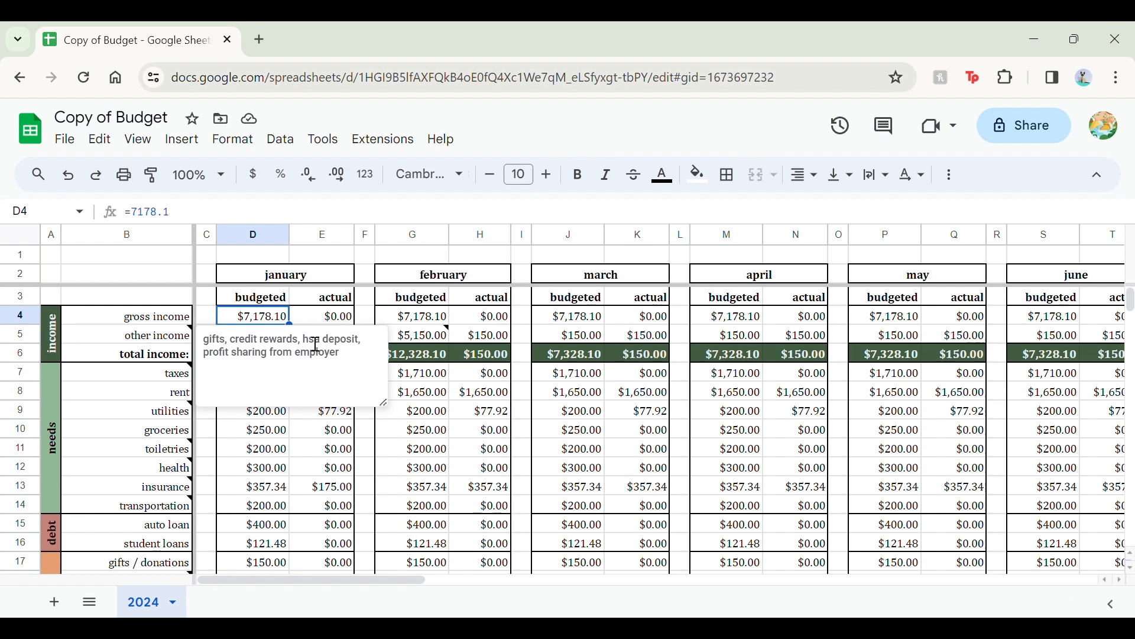
{"action": "left_click_drag", "start_coordinate": [304, 345], "coordinate": [379, 350]}
{"action": "left_click", "coordinate": [318, 346]}
{"action": "left_click_drag", "start_coordinate": [365, 358], "coordinate": [216, 360]}
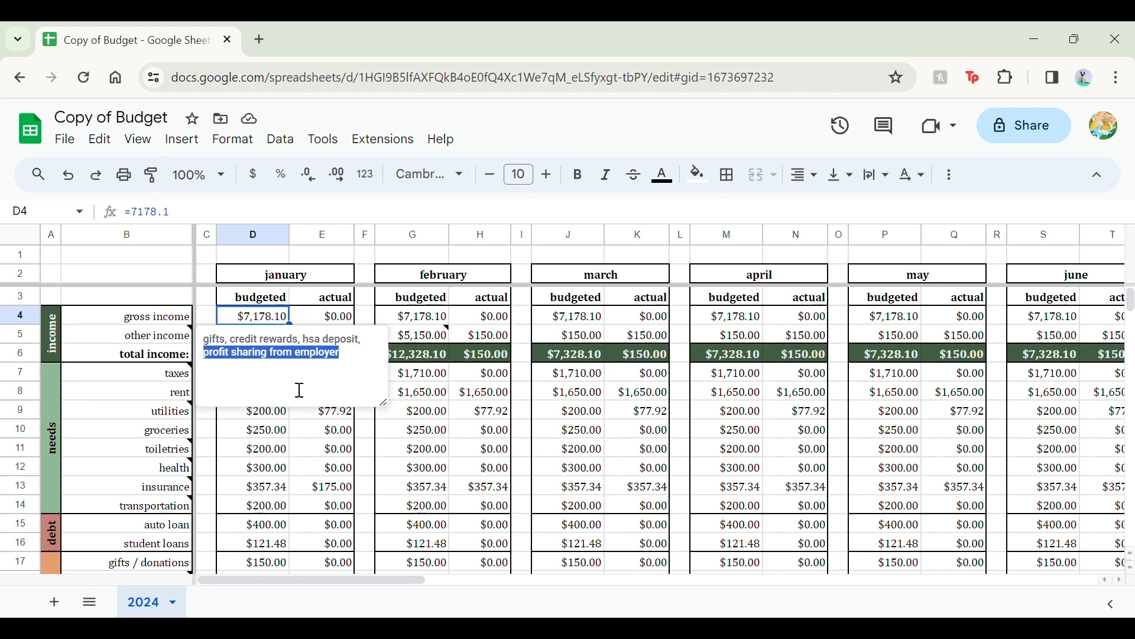
{"action": "left_click", "coordinate": [183, 322]}
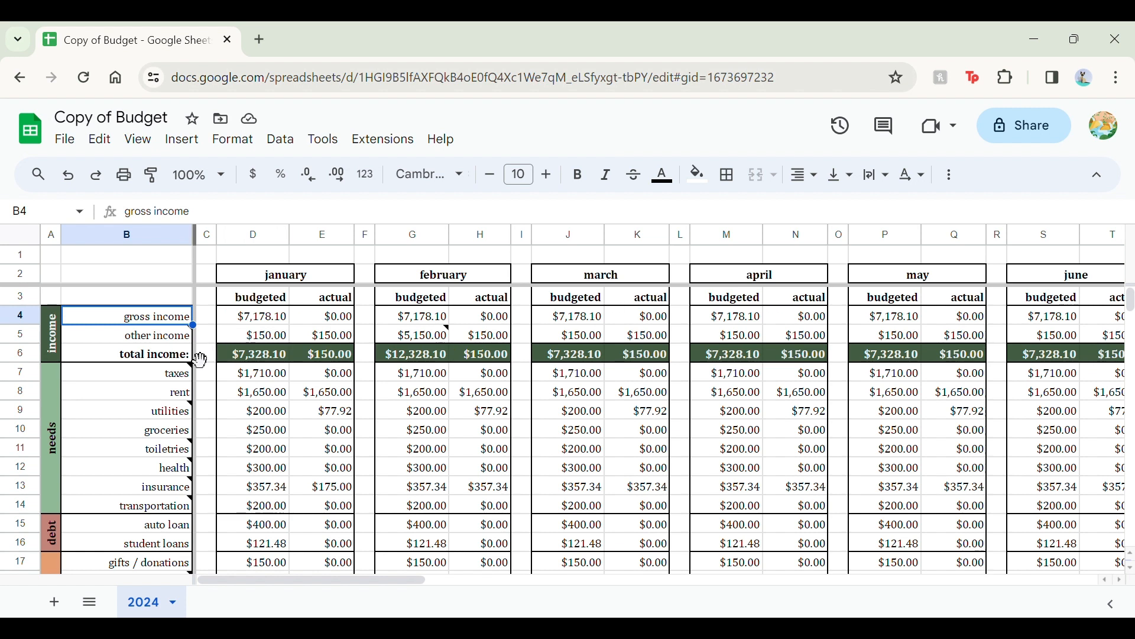
Step: Inspect the SUM formula behind January's budgeted total income in cell D6 without changing it
{"action": "left_click", "coordinate": [266, 362]}
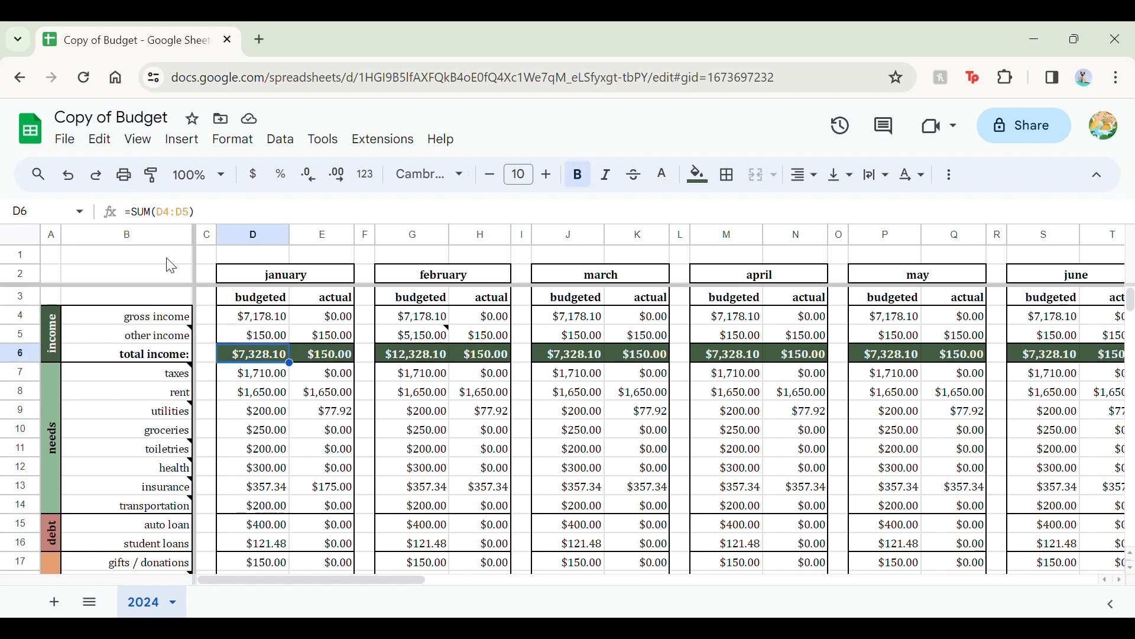
{"action": "left_click", "coordinate": [213, 212]}
{"action": "left_click_drag", "start_coordinate": [213, 212], "coordinate": [125, 212]}
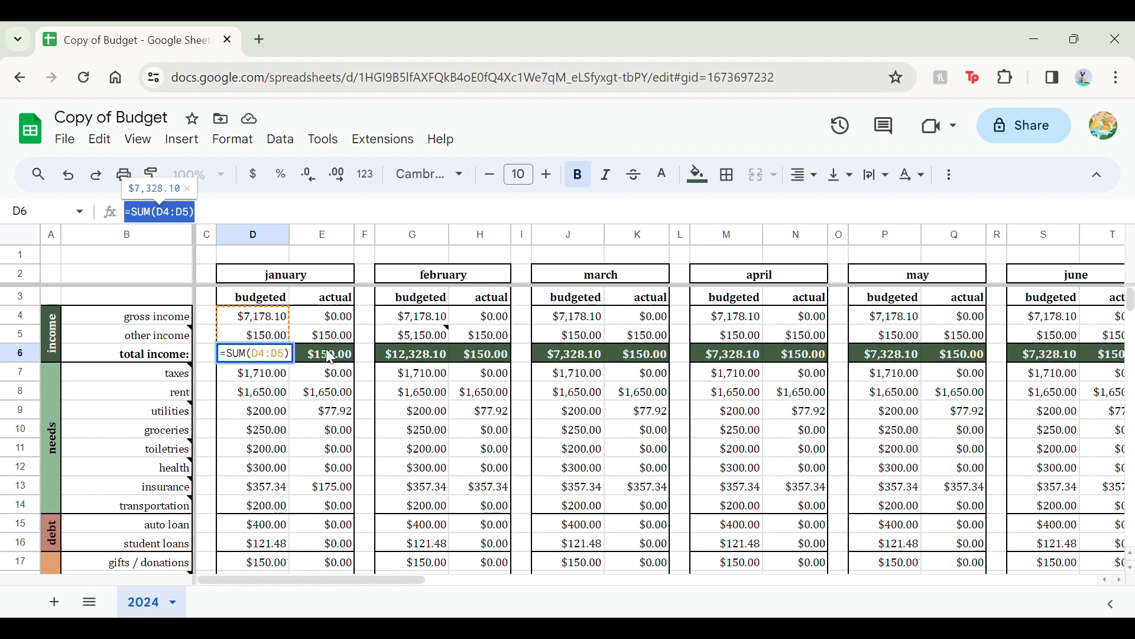
{"action": "right_click", "coordinate": [188, 236]}
{"action": "left_click", "coordinate": [94, 363]}
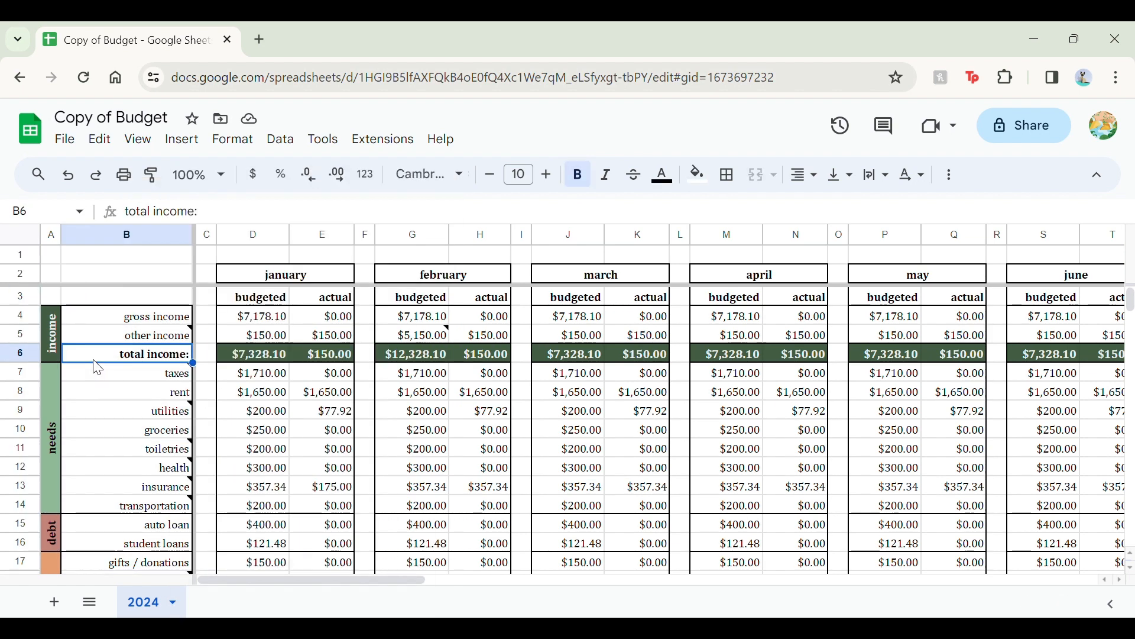
{"action": "left_click", "coordinate": [266, 363]}
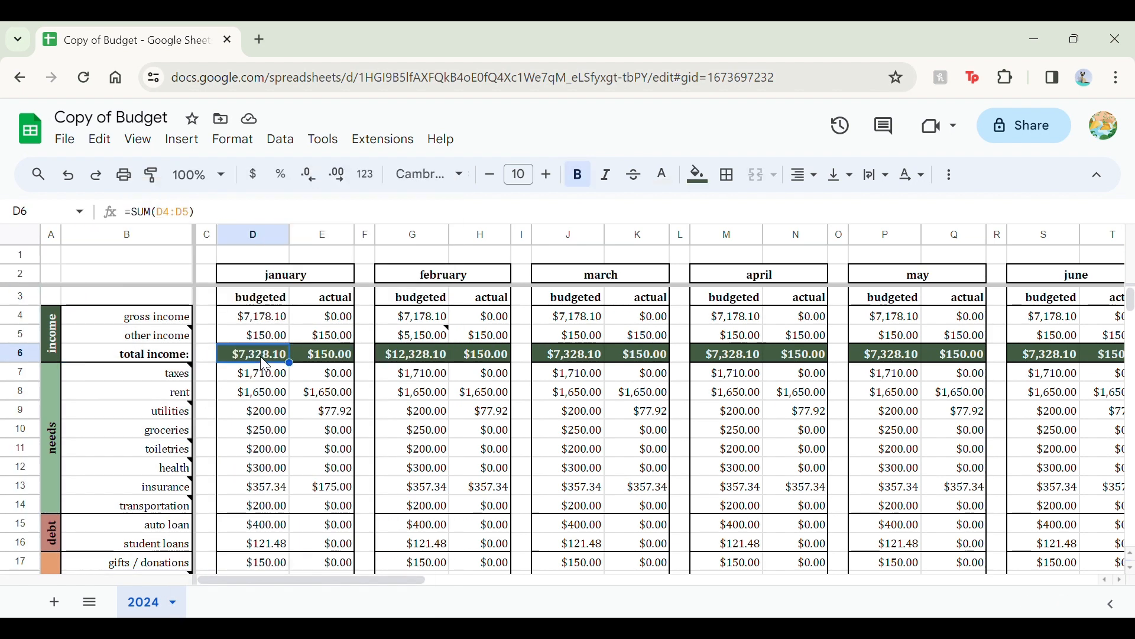
{"action": "left_click_drag", "start_coordinate": [134, 213], "coordinate": [118, 218]}
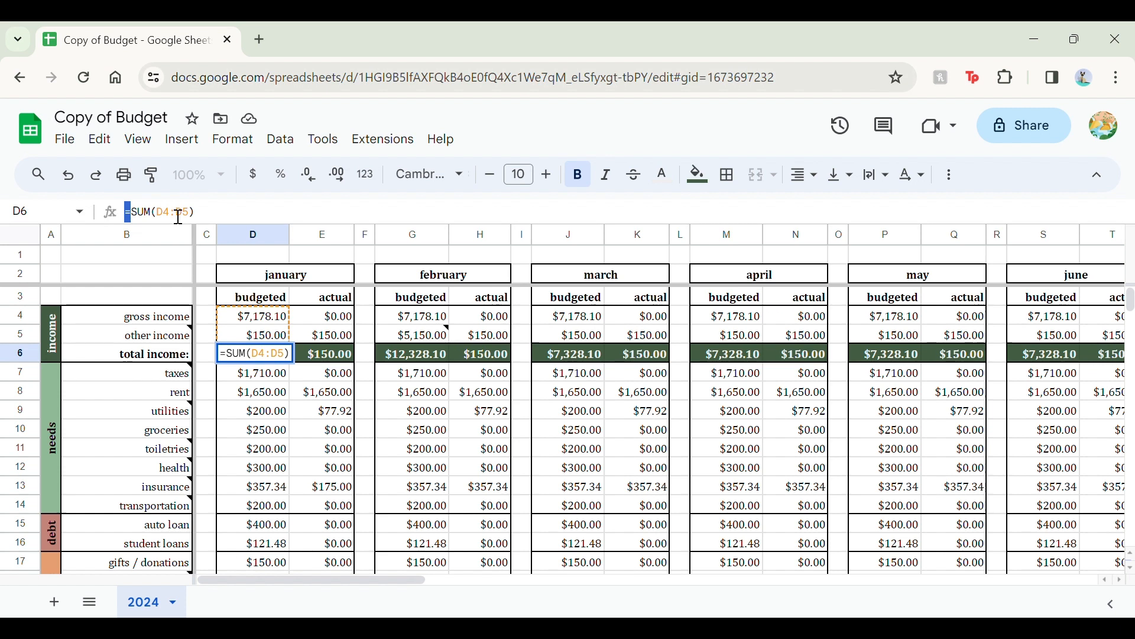
{"action": "left_click", "coordinate": [162, 219]}
{"action": "left_click", "coordinate": [224, 220]}
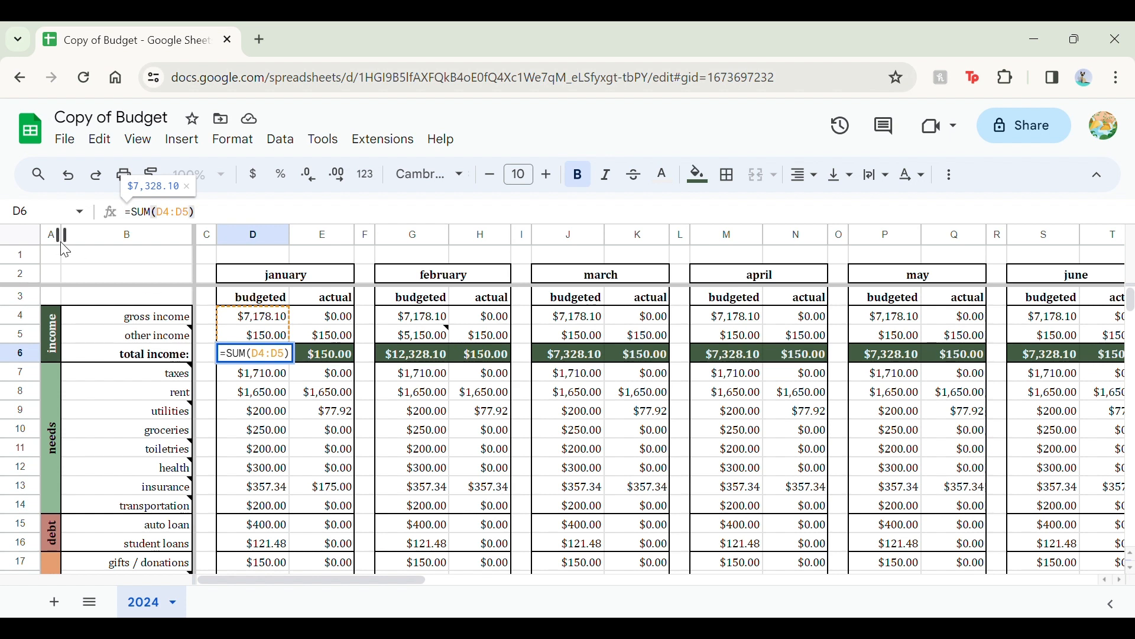
Step: Enter the sample formula =5+5 in cell B2 and clear the cell again
{"action": "left_click", "coordinate": [105, 276]}
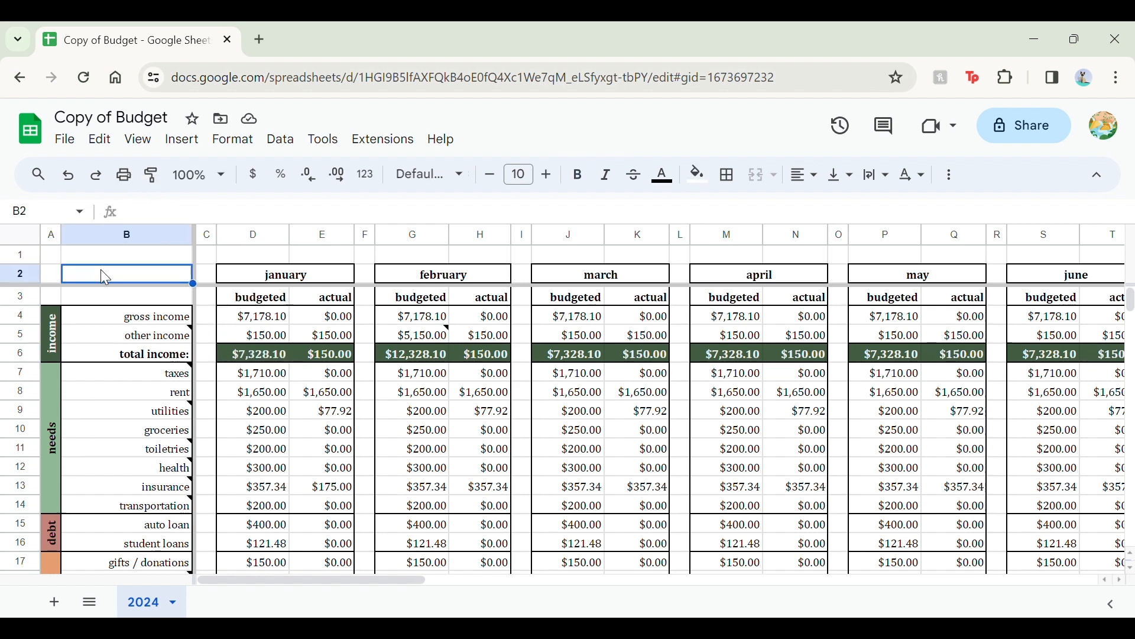
{"action": "type", "text": "=5+5"}
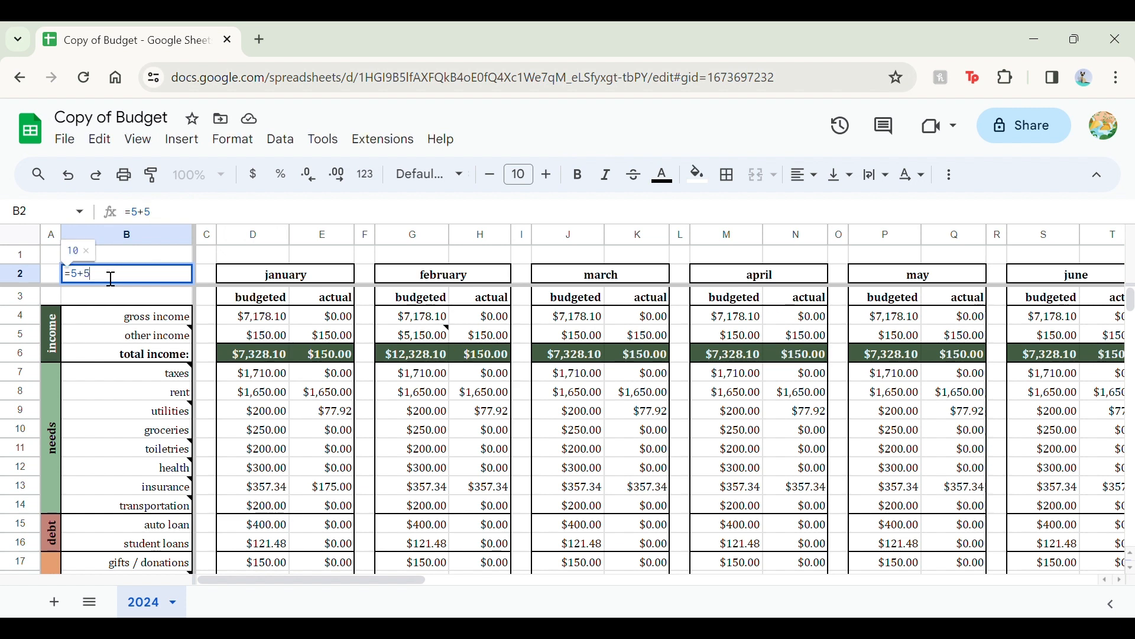
{"action": "key", "text": "Return"}
{"action": "left_click", "coordinate": [104, 276]}
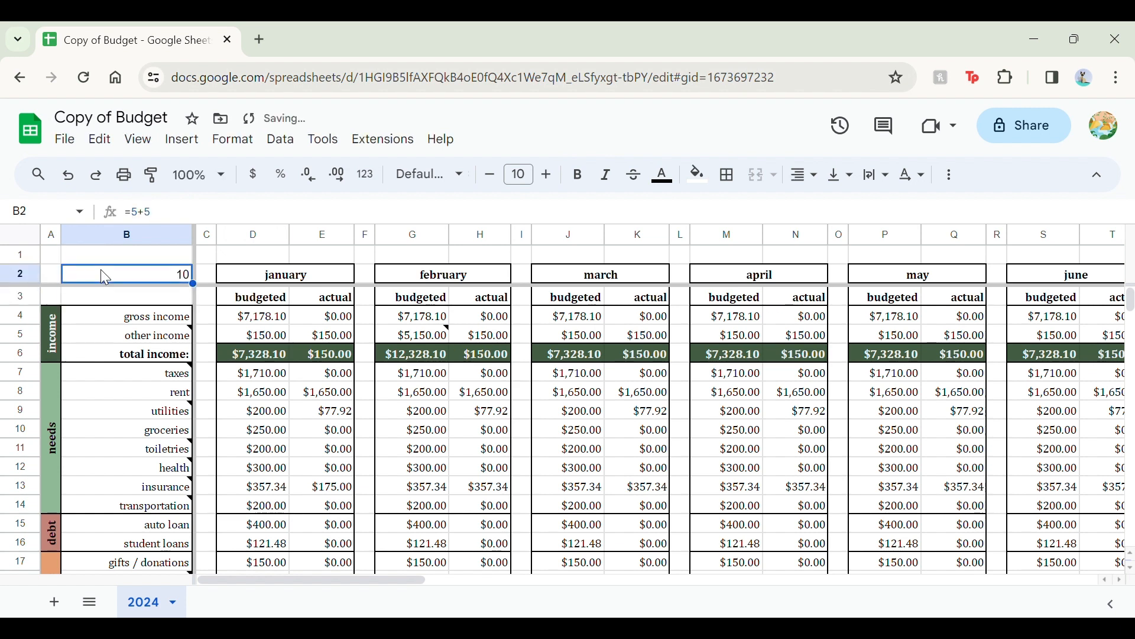
{"action": "key", "text": "Delete"}
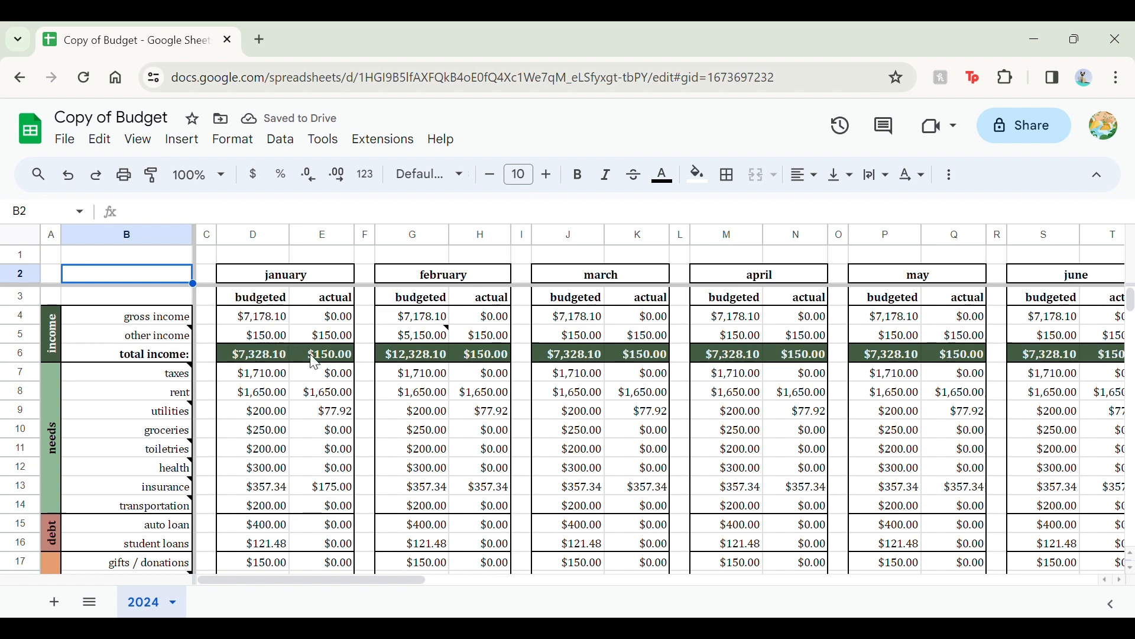
Step: Read the notes attached to the expense categories, starting with the taxes category
{"action": "scroll", "coordinate": [315, 359], "scroll_direction": "down", "scroll_amount": 2}
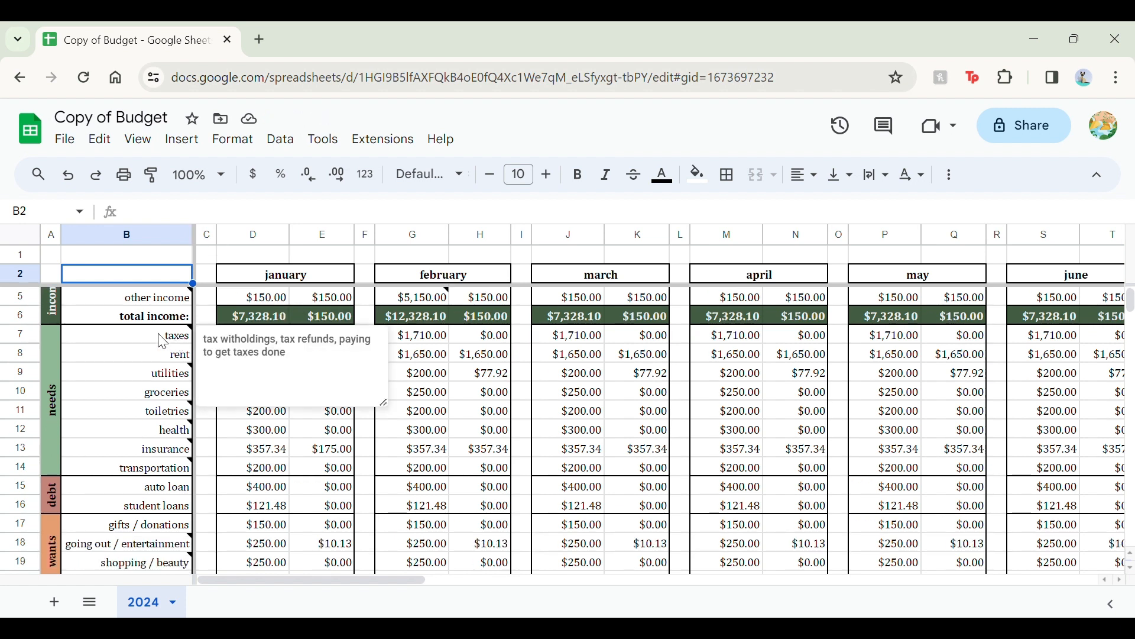
{"action": "left_click", "coordinate": [166, 355]}
{"action": "mouse_move", "coordinate": [180, 341]}
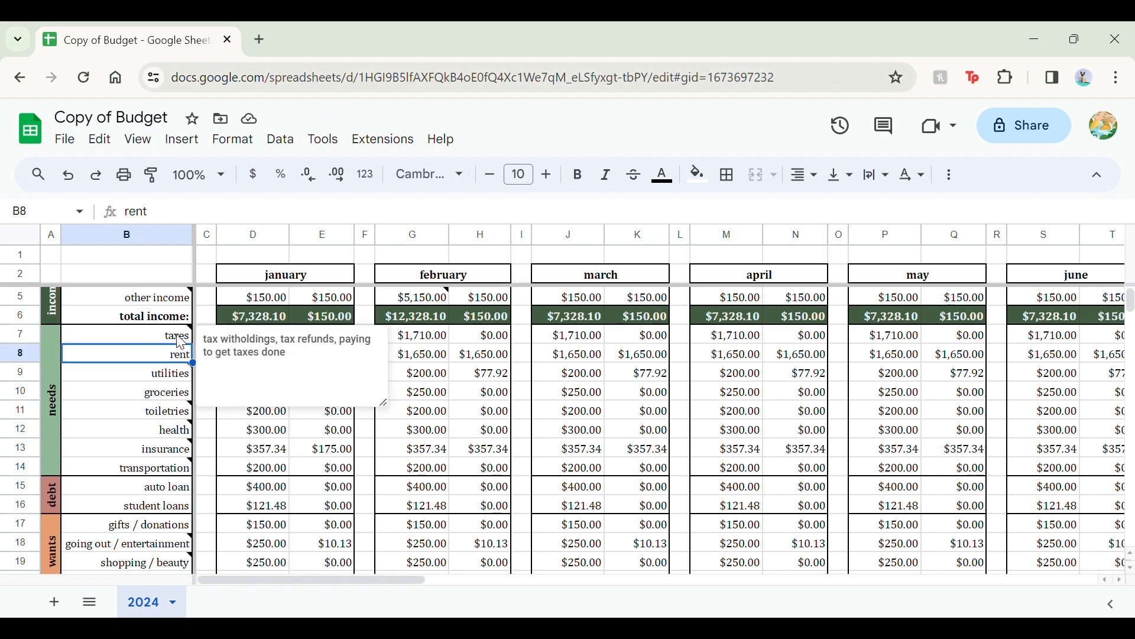
{"action": "left_click", "coordinate": [181, 342]}
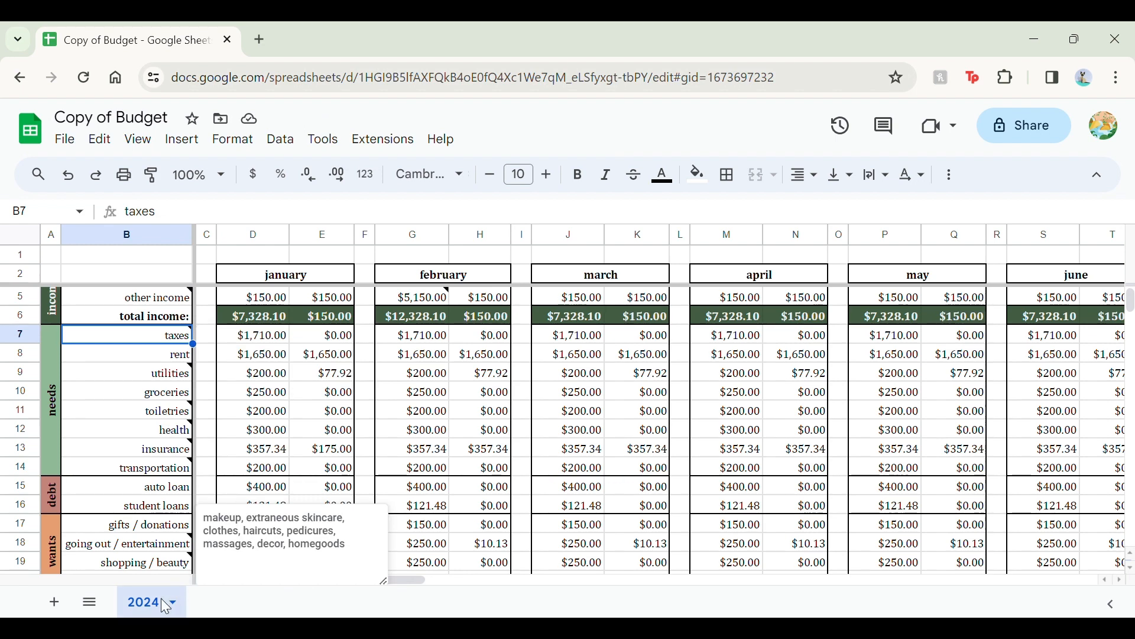
{"action": "right_click", "coordinate": [168, 341]}
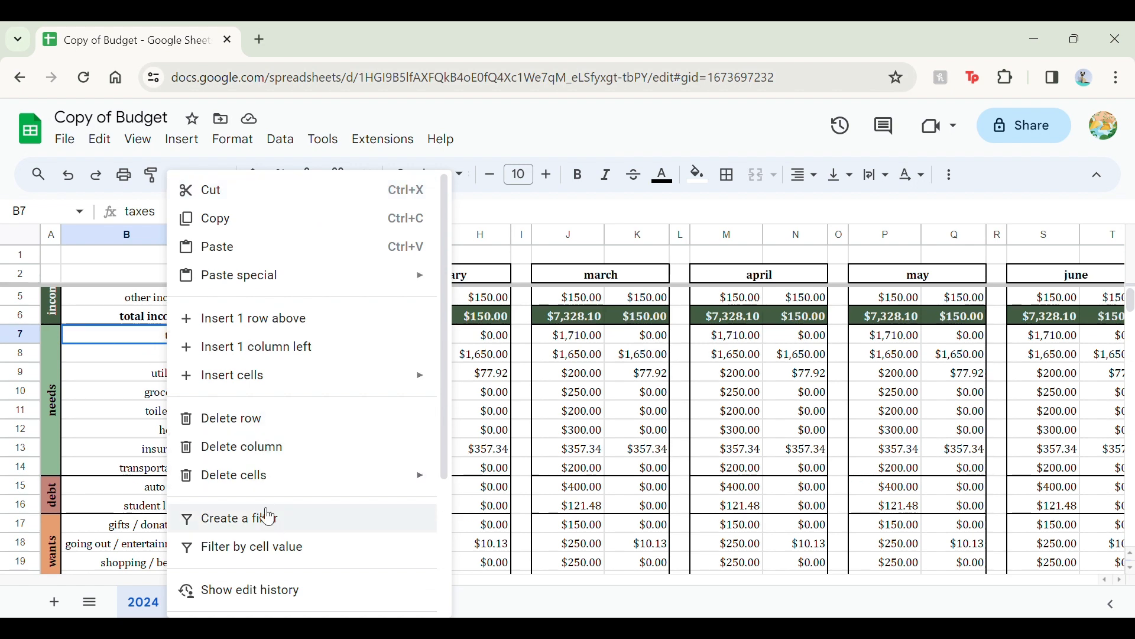
{"action": "scroll", "coordinate": [242, 509], "scroll_direction": "down", "scroll_amount": 3}
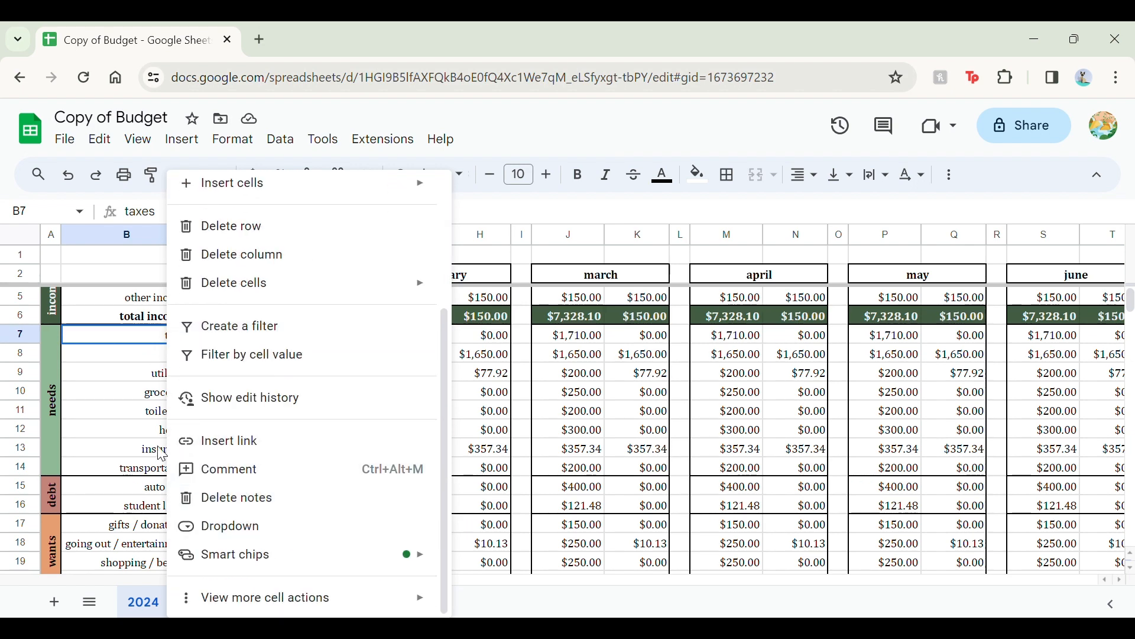
{"action": "left_click", "coordinate": [135, 441]}
Step: Start inserting a note on the groceries category cell and leave it without entering any text
{"action": "right_click", "coordinate": [155, 392]}
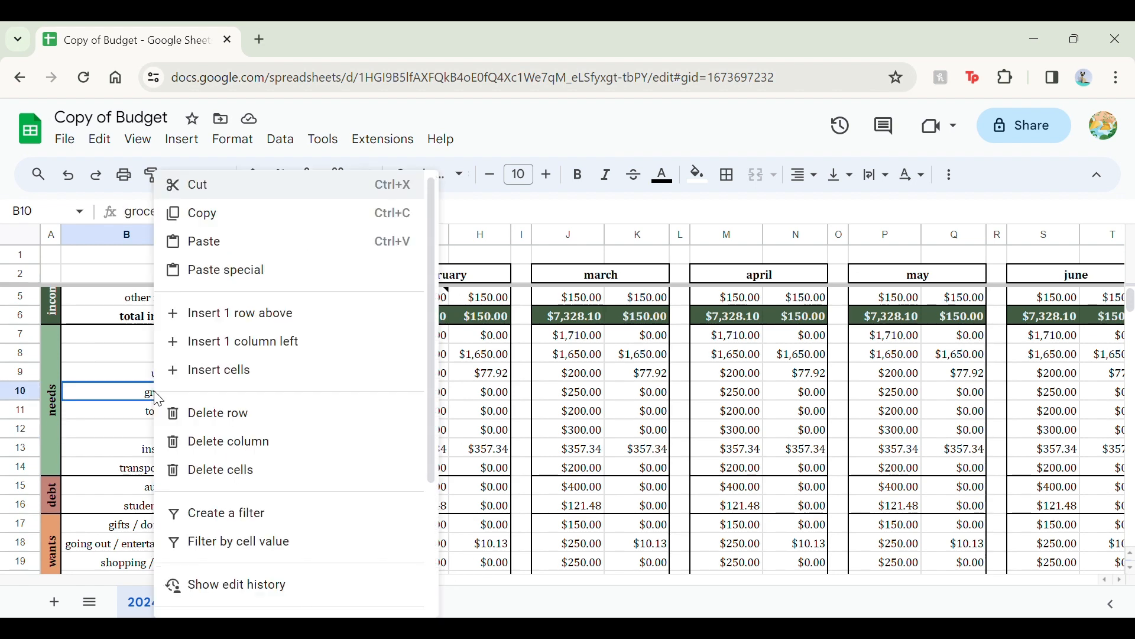
{"action": "scroll", "coordinate": [256, 492], "scroll_direction": "down", "scroll_amount": 3}
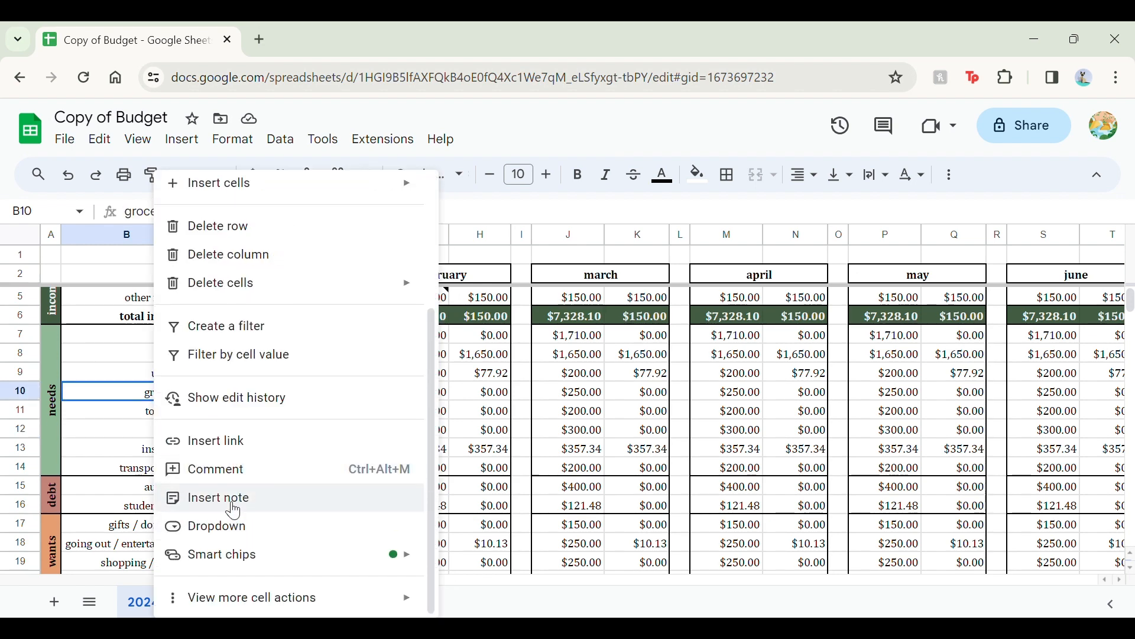
{"action": "left_click", "coordinate": [245, 501]}
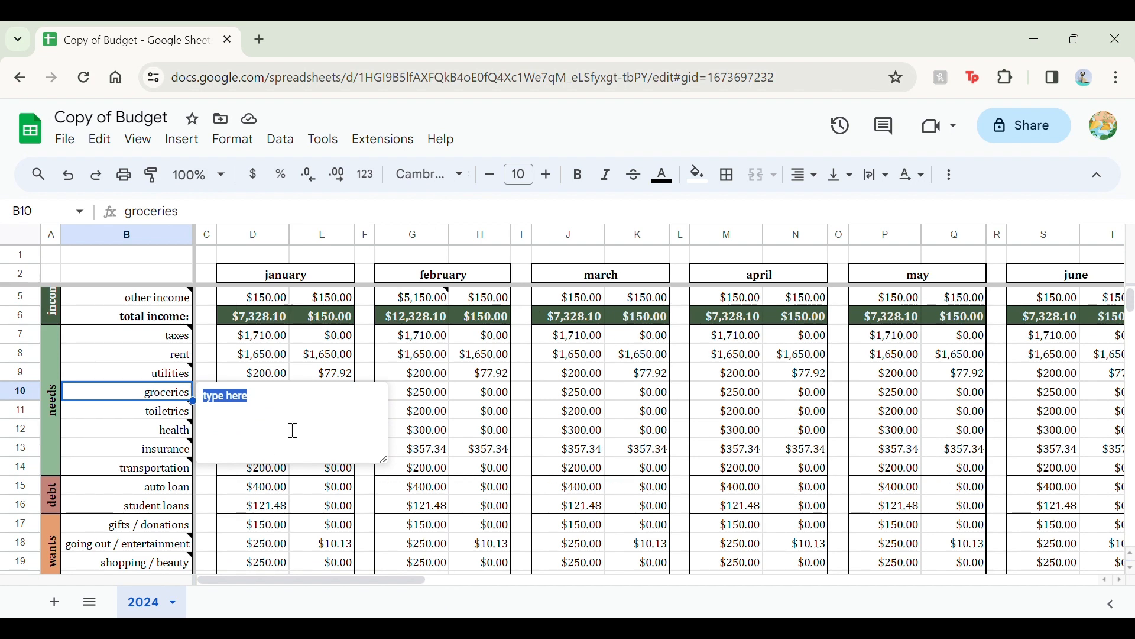
{"action": "left_click", "coordinate": [324, 335]}
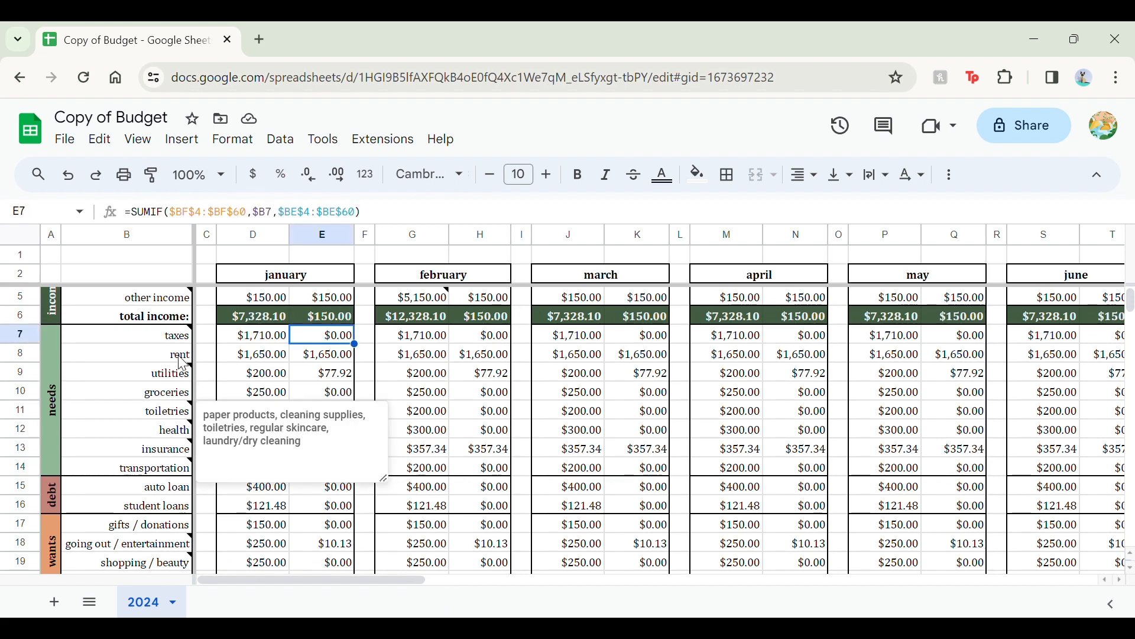
Step: Read through the note attached to the taxes category, highlighting its text along the way, and leave the note
{"action": "scroll", "coordinate": [164, 459], "scroll_direction": "up", "scroll_amount": 1}
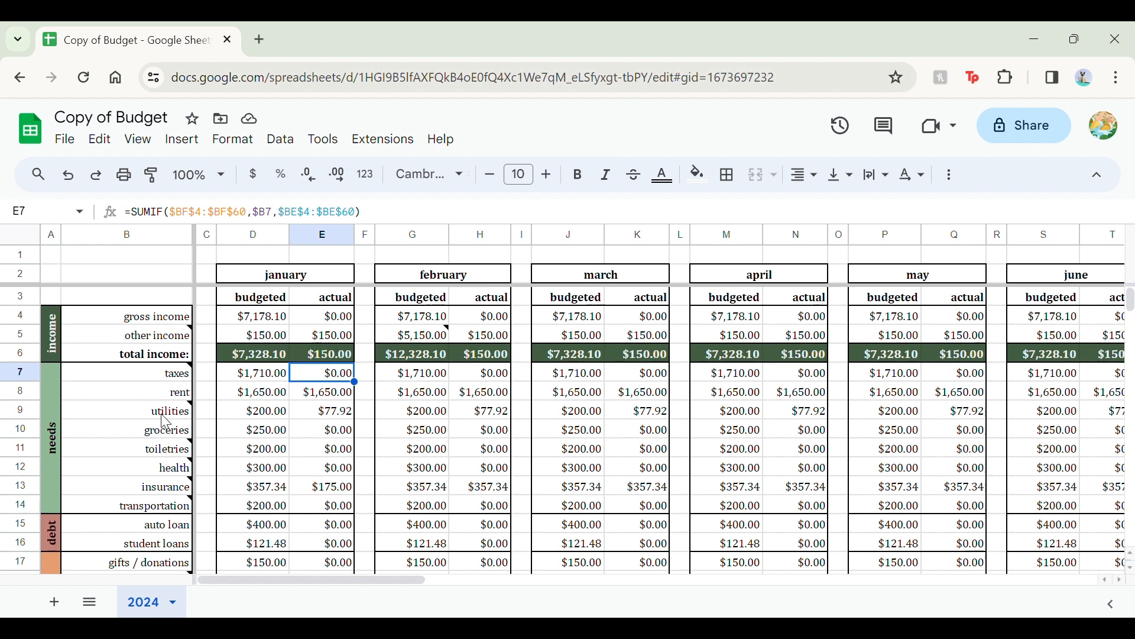
{"action": "mouse_move", "coordinate": [191, 383]}
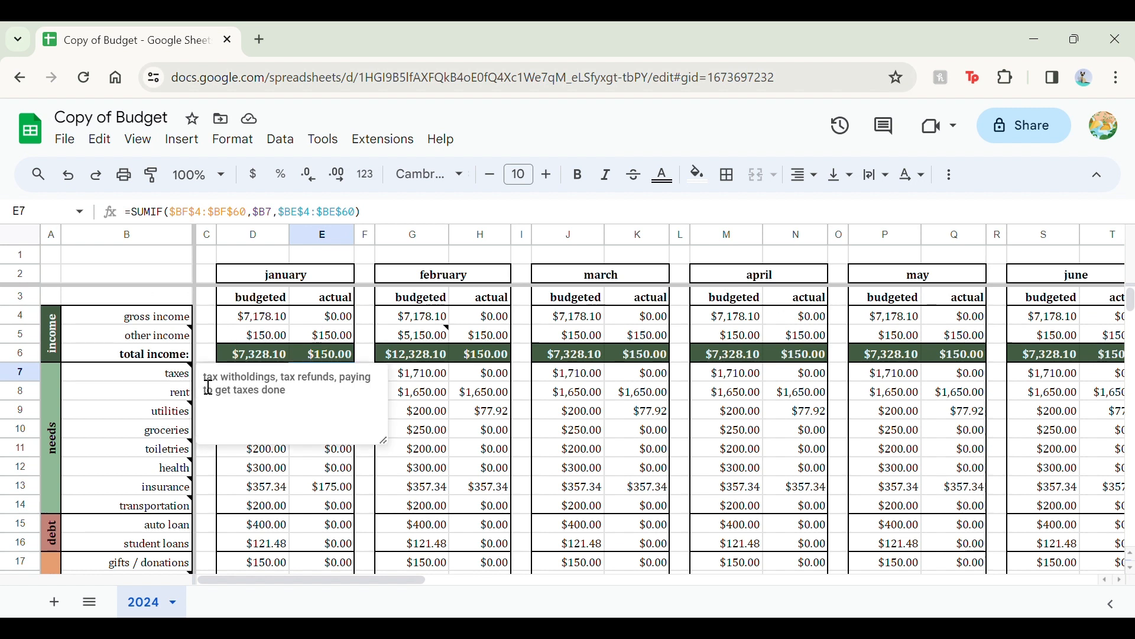
{"action": "left_click_drag", "start_coordinate": [207, 384], "coordinate": [312, 406]}
{"action": "left_click_drag", "start_coordinate": [217, 387], "coordinate": [347, 392]}
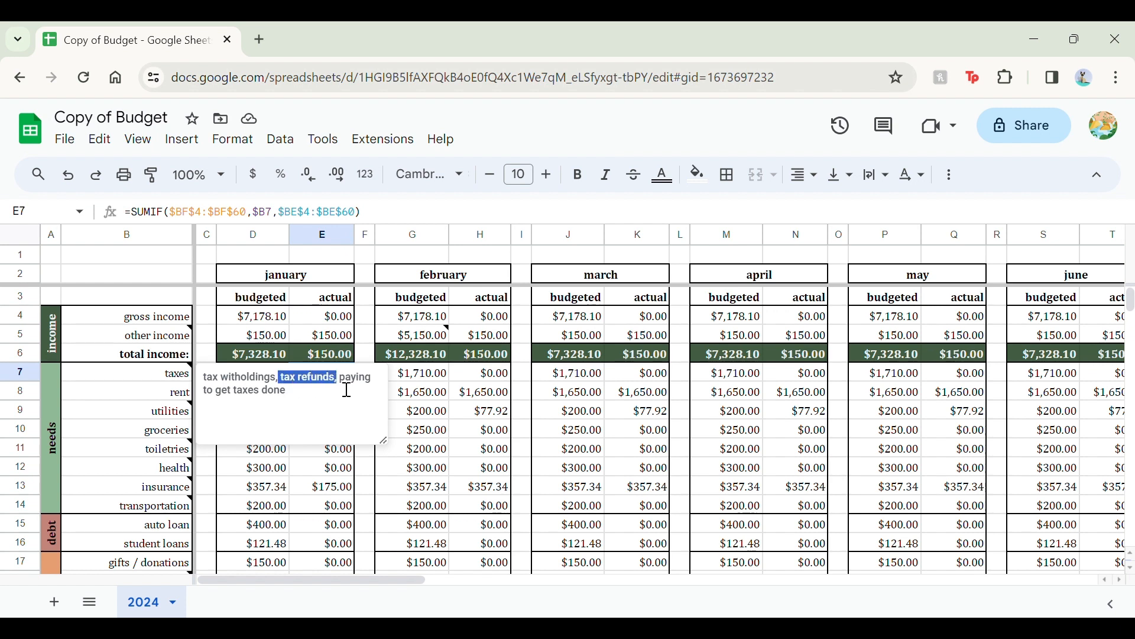
{"action": "left_click", "coordinate": [368, 388]}
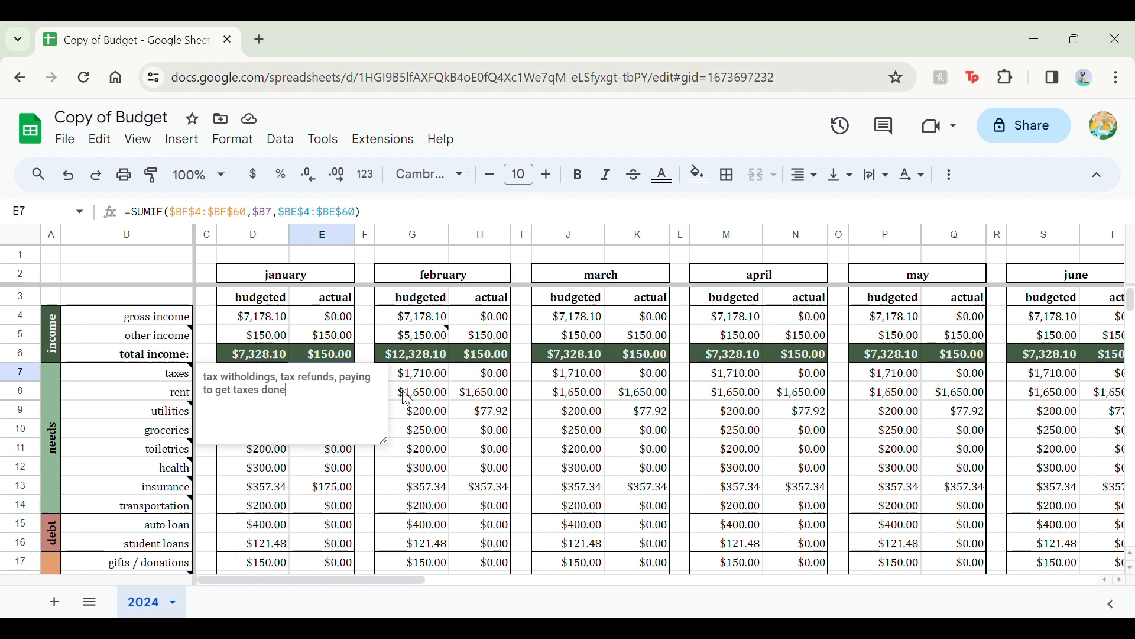
{"action": "left_click", "coordinate": [422, 378]}
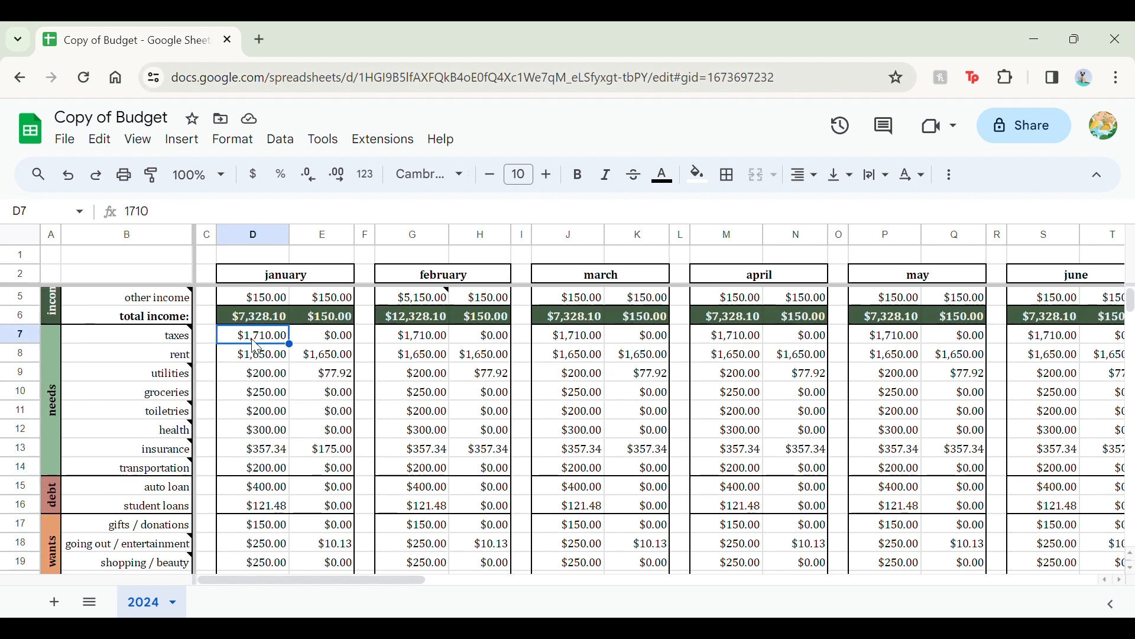
Step: Look at January's budgeted rent amount in cell D8
{"action": "left_click", "coordinate": [263, 352]}
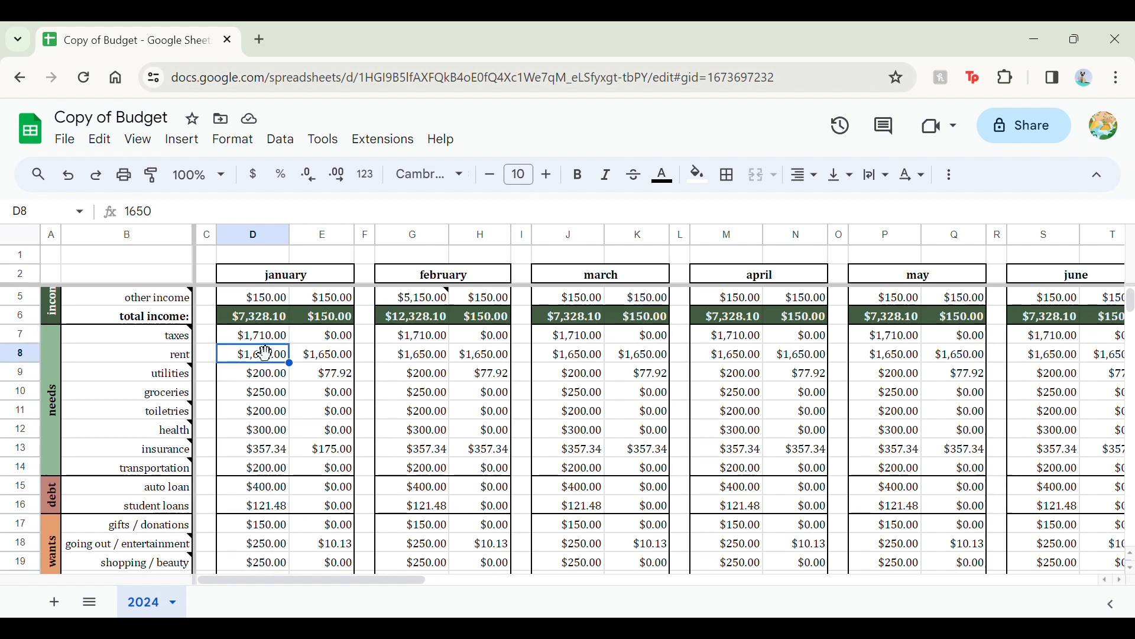
{"action": "scroll", "coordinate": [288, 412], "scroll_direction": "up", "scroll_amount": 1}
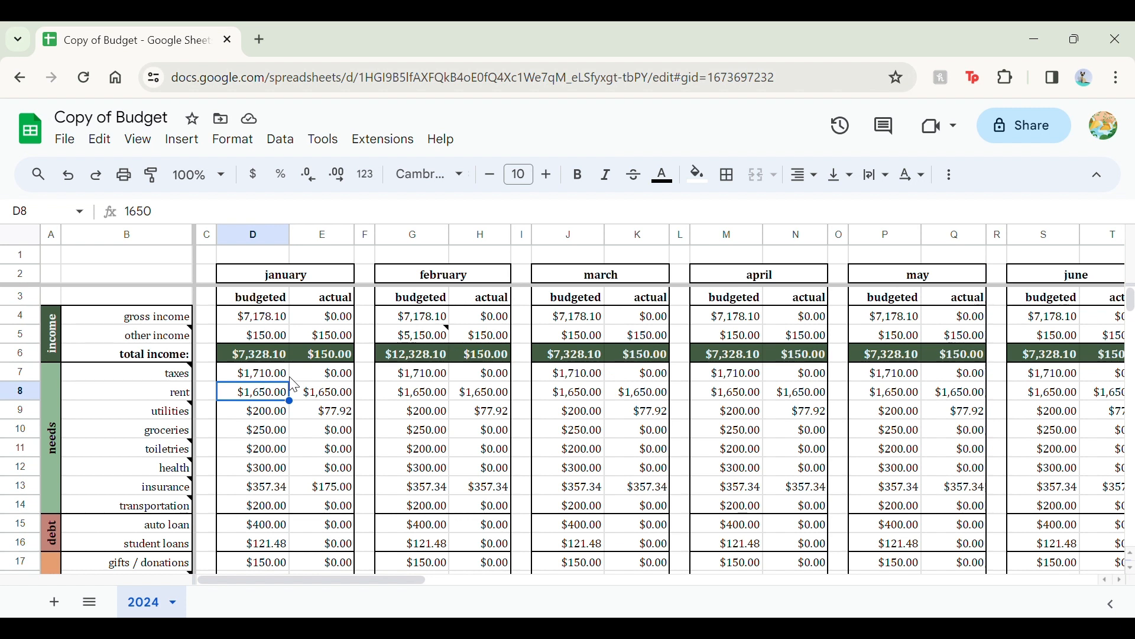
{"action": "scroll", "coordinate": [229, 409], "scroll_direction": "down", "scroll_amount": 1}
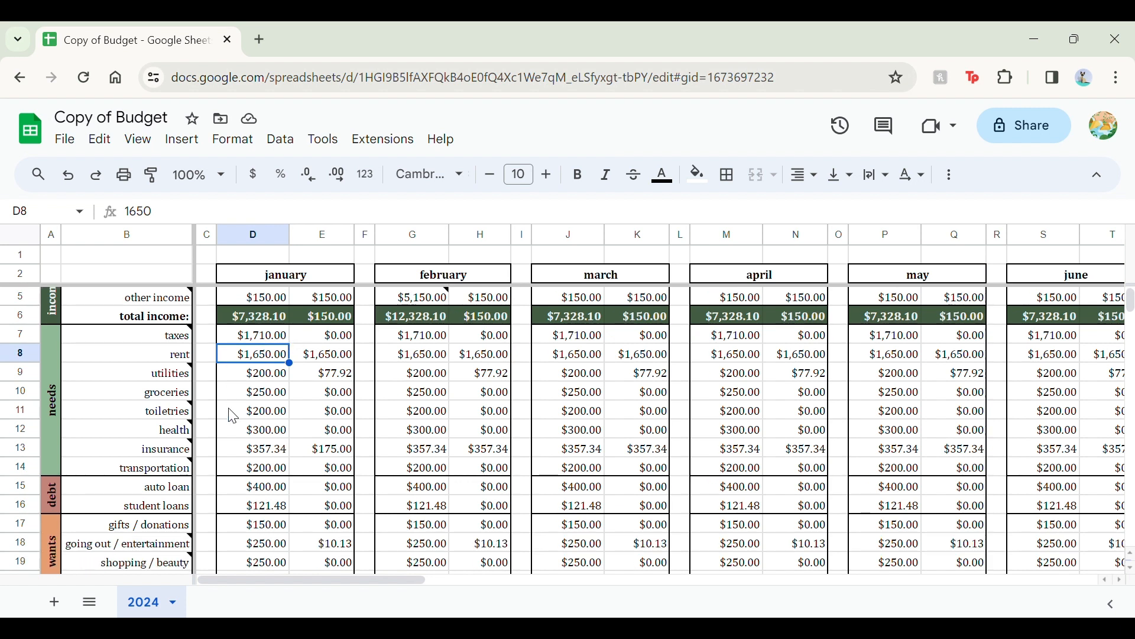
Step: Check January's budgeted utilities amount in cell D9 and read the whole note attached to the utilities category
{"action": "left_click", "coordinate": [249, 377]}
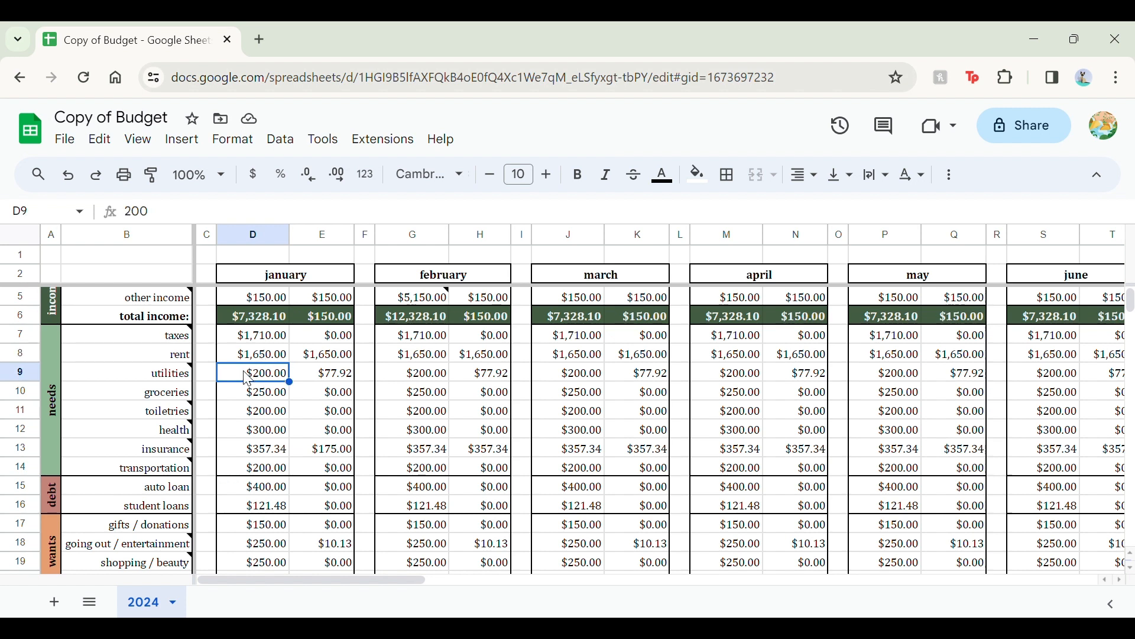
{"action": "mouse_move", "coordinate": [206, 382]}
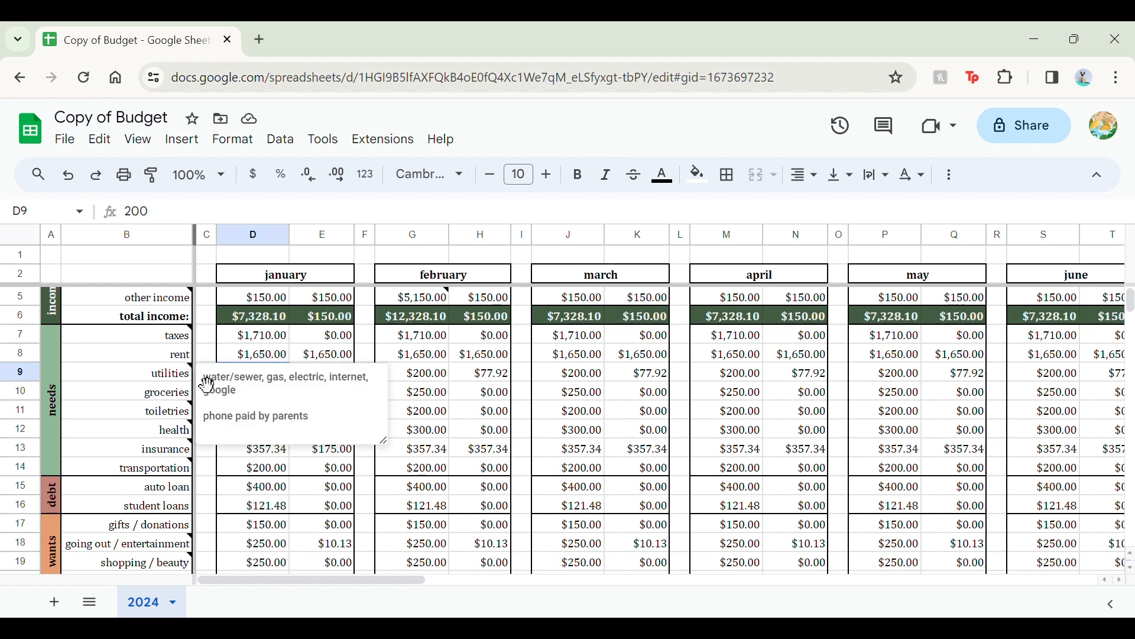
{"action": "left_click_drag", "start_coordinate": [204, 379], "coordinate": [258, 395]}
{"action": "left_click", "coordinate": [253, 397]}
{"action": "left_click_drag", "start_coordinate": [211, 418], "coordinate": [205, 378]}
{"action": "left_click", "coordinate": [327, 426]}
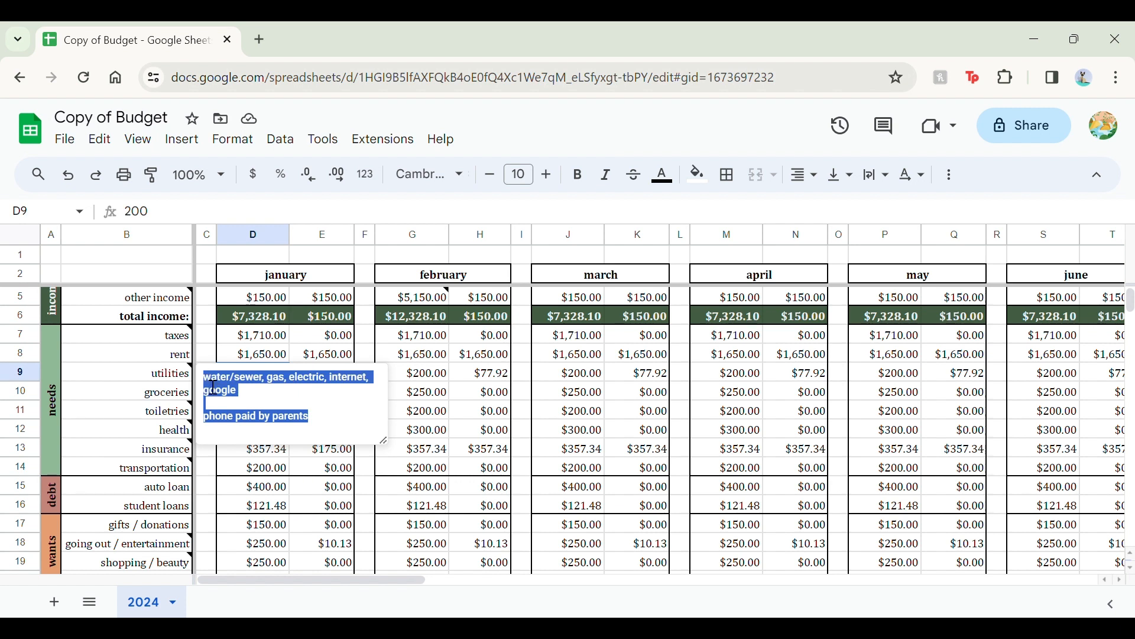
{"action": "left_click", "coordinate": [282, 414]}
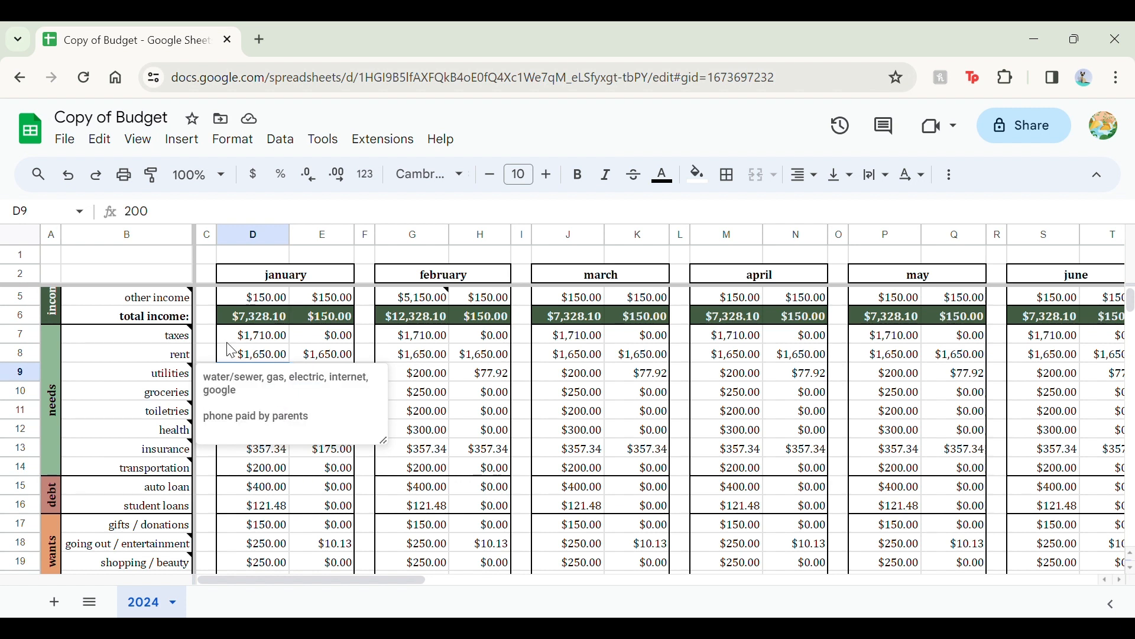
{"action": "left_click", "coordinate": [276, 344]}
Step: Check January's budgeted groceries amount in cell D10 and read the note attached to the toiletries category
{"action": "left_click", "coordinate": [163, 391]}
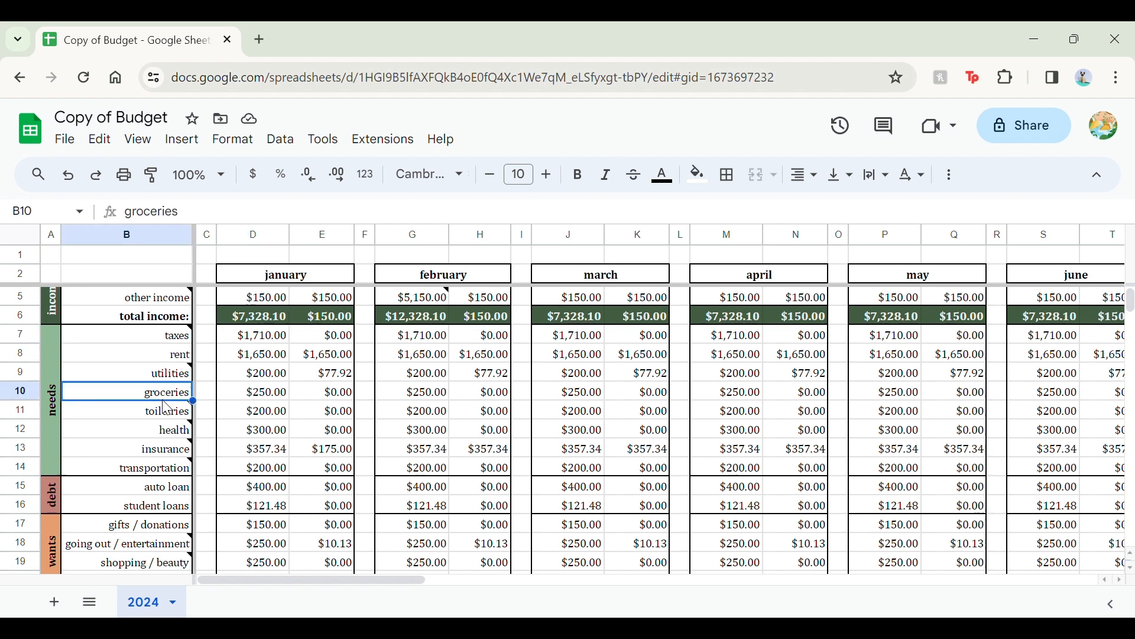
{"action": "left_click", "coordinate": [233, 399]}
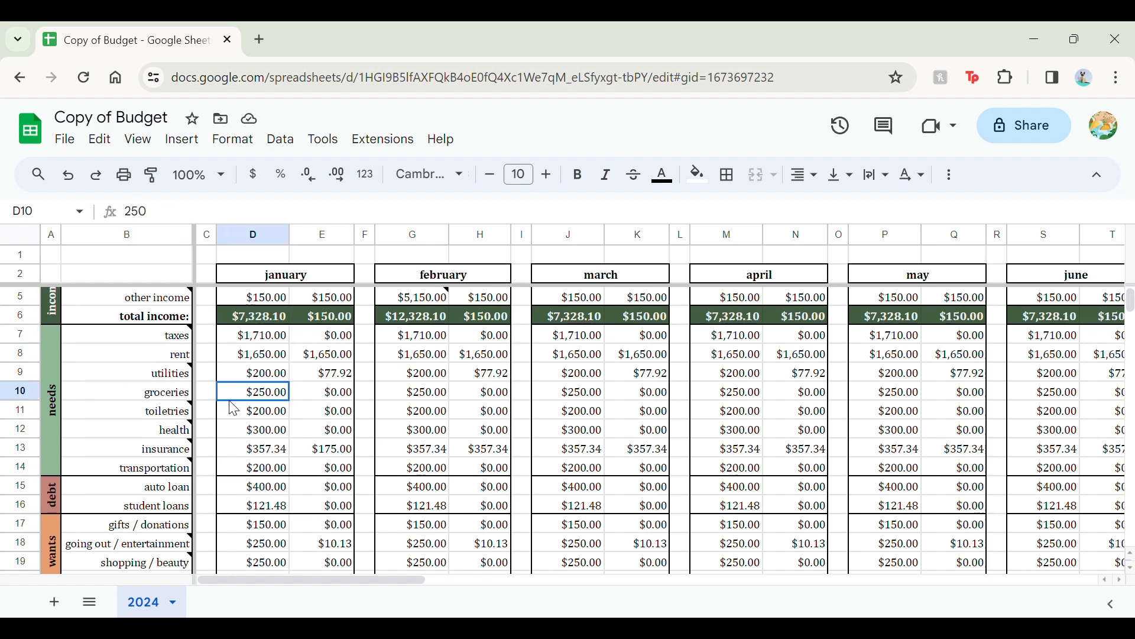
{"action": "left_click", "coordinate": [188, 420]}
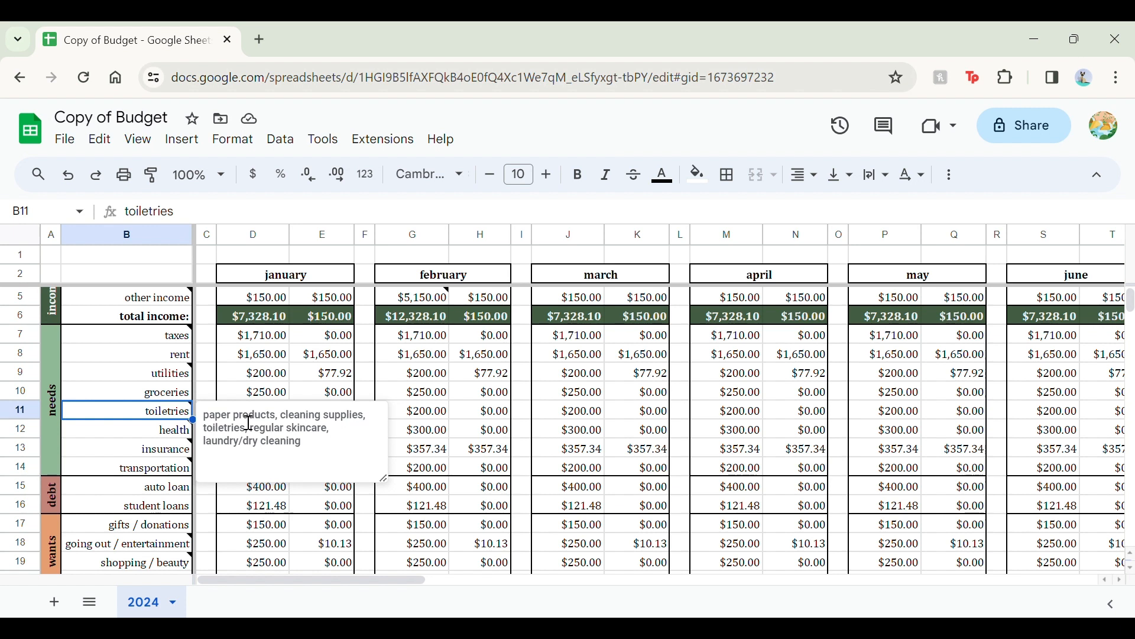
{"action": "left_click_drag", "start_coordinate": [204, 414], "coordinate": [228, 444]}
{"action": "left_click", "coordinate": [325, 441]}
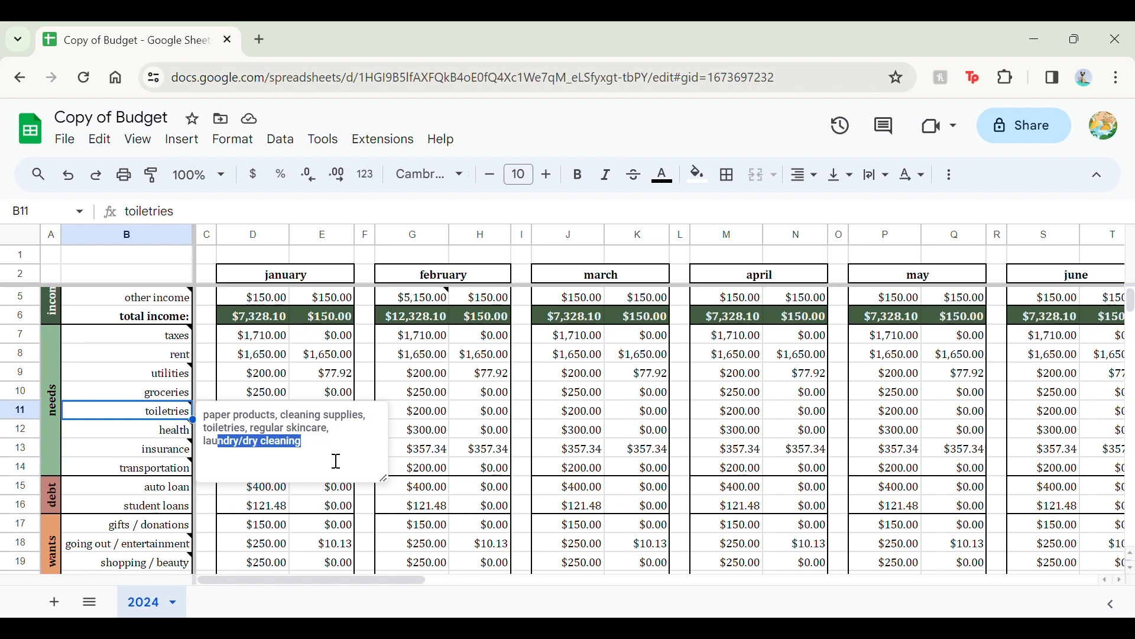
{"action": "left_click", "coordinate": [318, 445]}
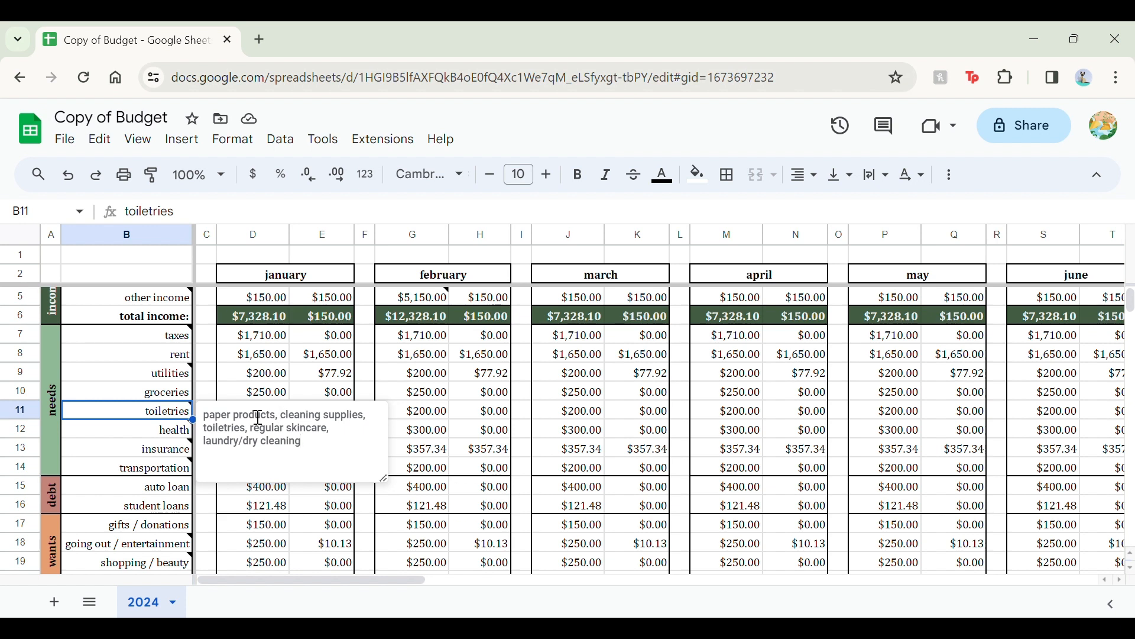
{"action": "left_click", "coordinate": [236, 378]}
Step: Read the note on the health category and check January's budgeted health amount in cell D12
{"action": "mouse_move", "coordinate": [185, 441]}
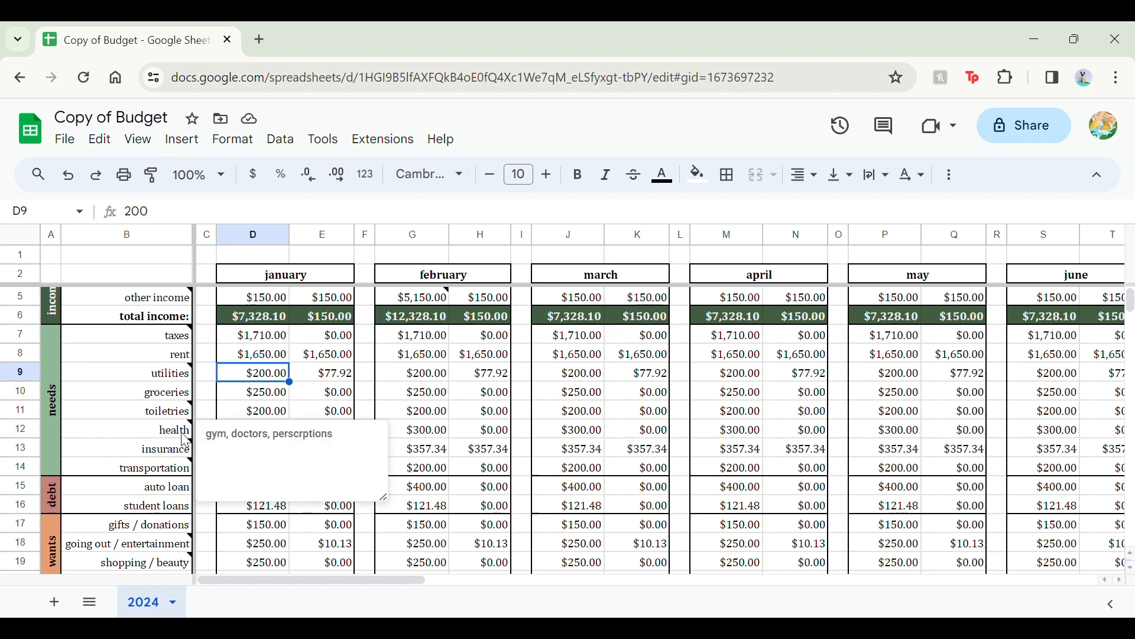
{"action": "left_click_drag", "start_coordinate": [219, 456], "coordinate": [201, 437]}
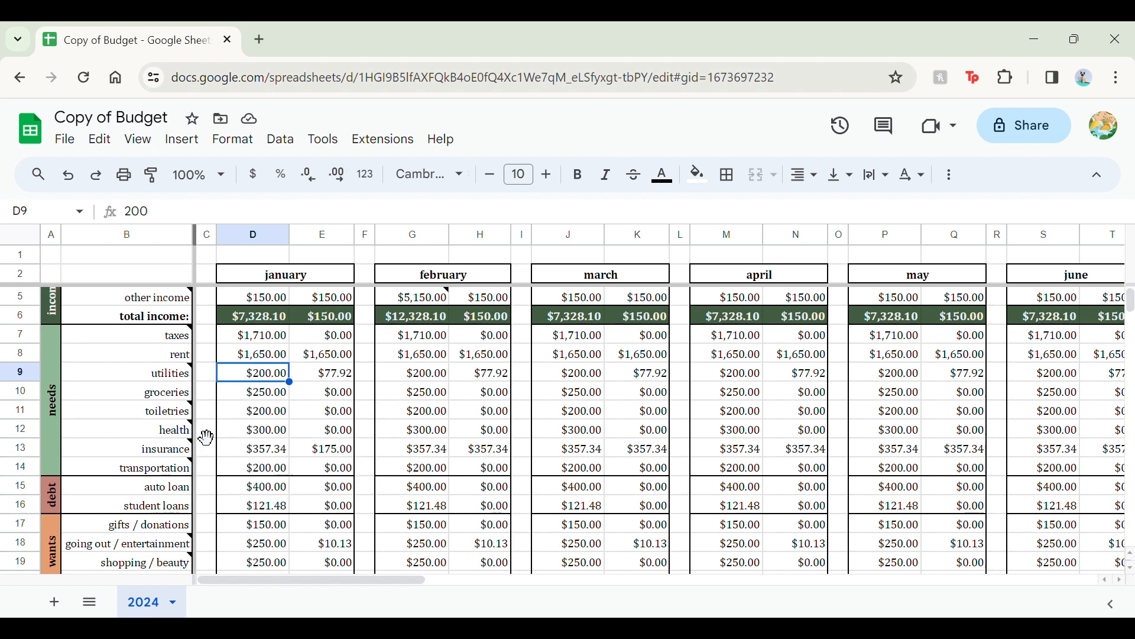
{"action": "left_click", "coordinate": [241, 431]}
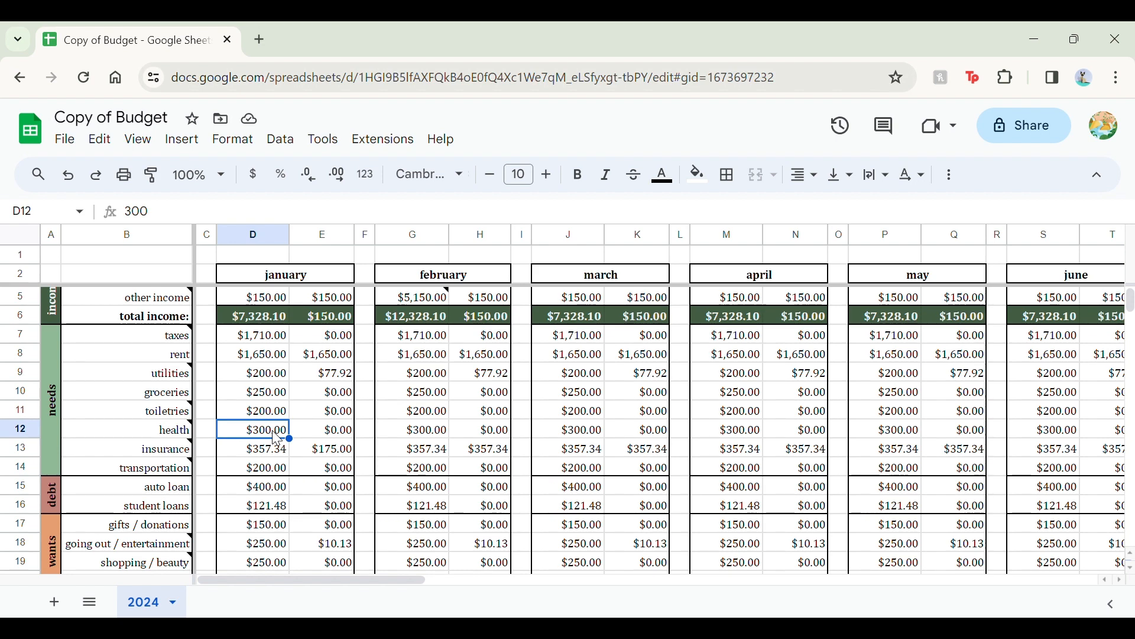
Step: Inspect the addition formula behind January's budgeted insurance in cell D13, highlighting its first amount
{"action": "scroll", "coordinate": [277, 439], "scroll_direction": "down", "scroll_amount": 2}
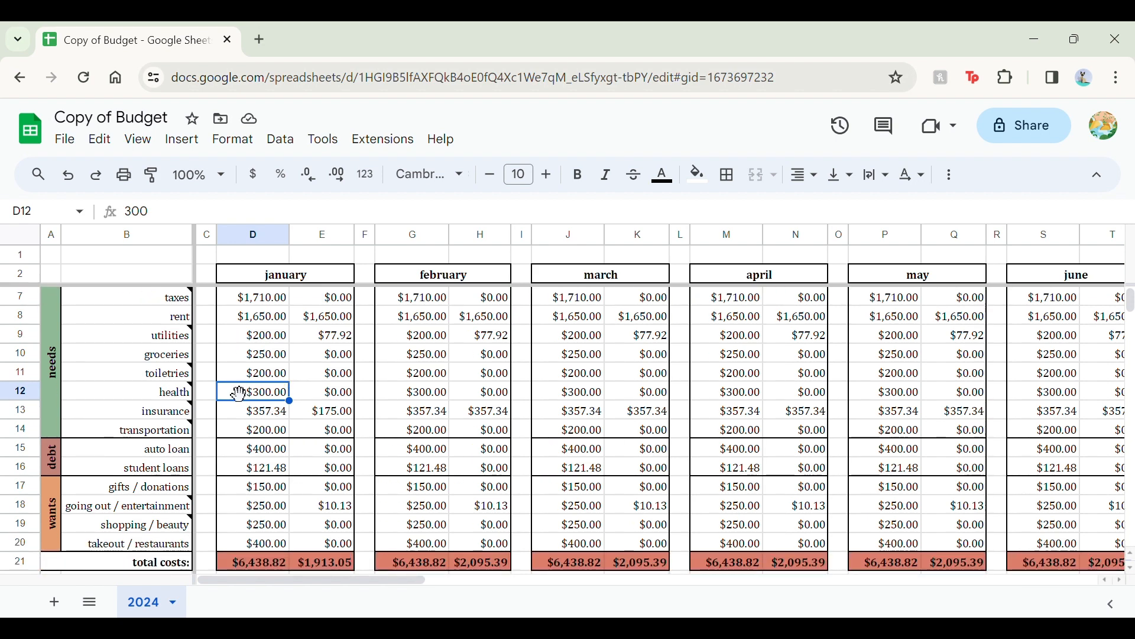
{"action": "left_click", "coordinate": [277, 412]}
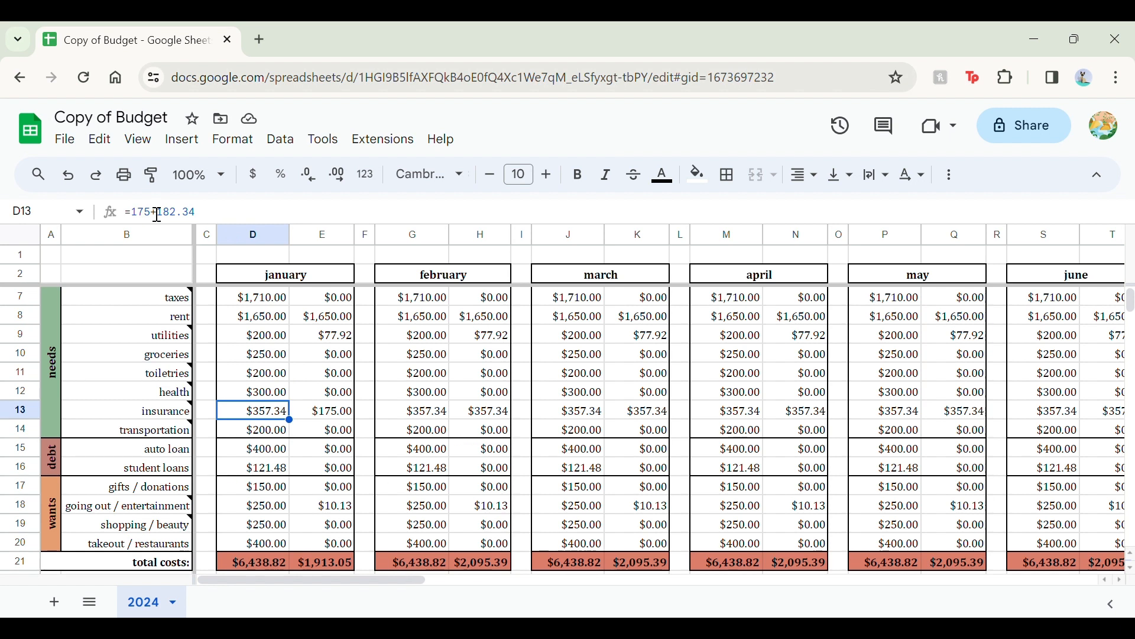
{"action": "mouse_move", "coordinate": [152, 211]}
{"action": "left_mouse_down"}
{"action": "mouse_move", "coordinate": [125, 214]}
{"action": "mouse_move", "coordinate": [133, 217]}
{"action": "left_mouse_up"}
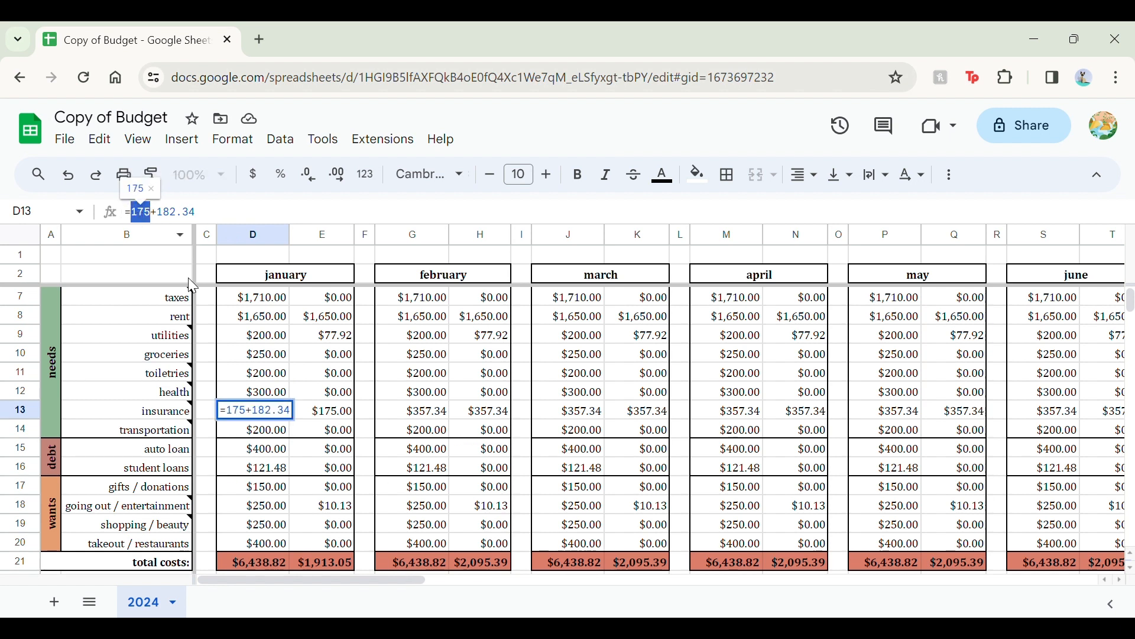
{"action": "left_click", "coordinate": [156, 212]}
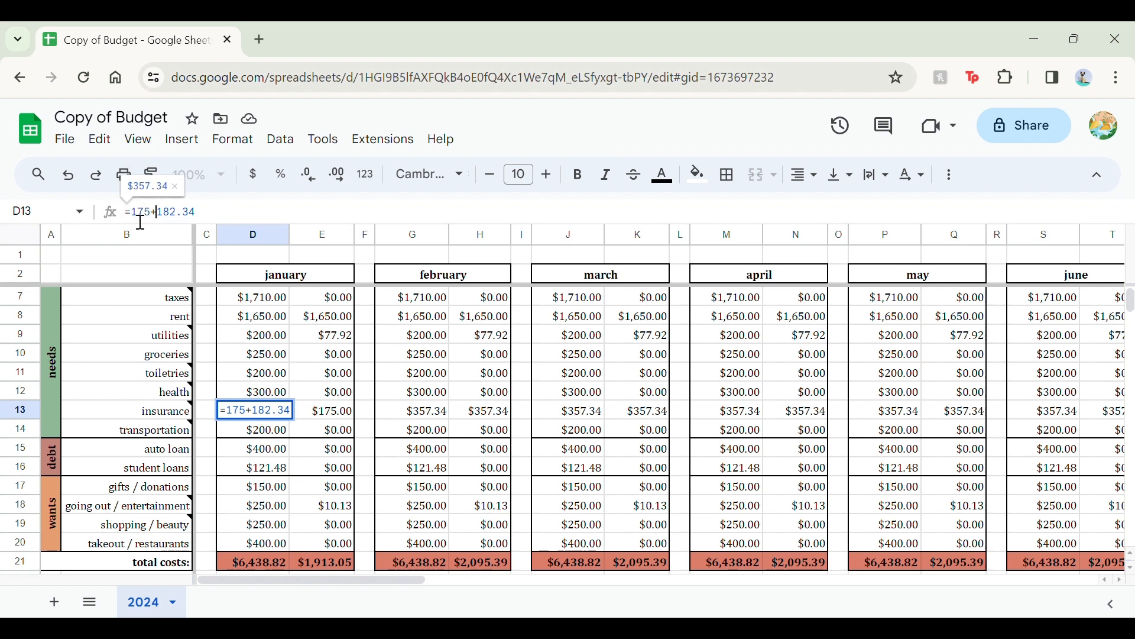
{"action": "double_click", "coordinate": [140, 216]}
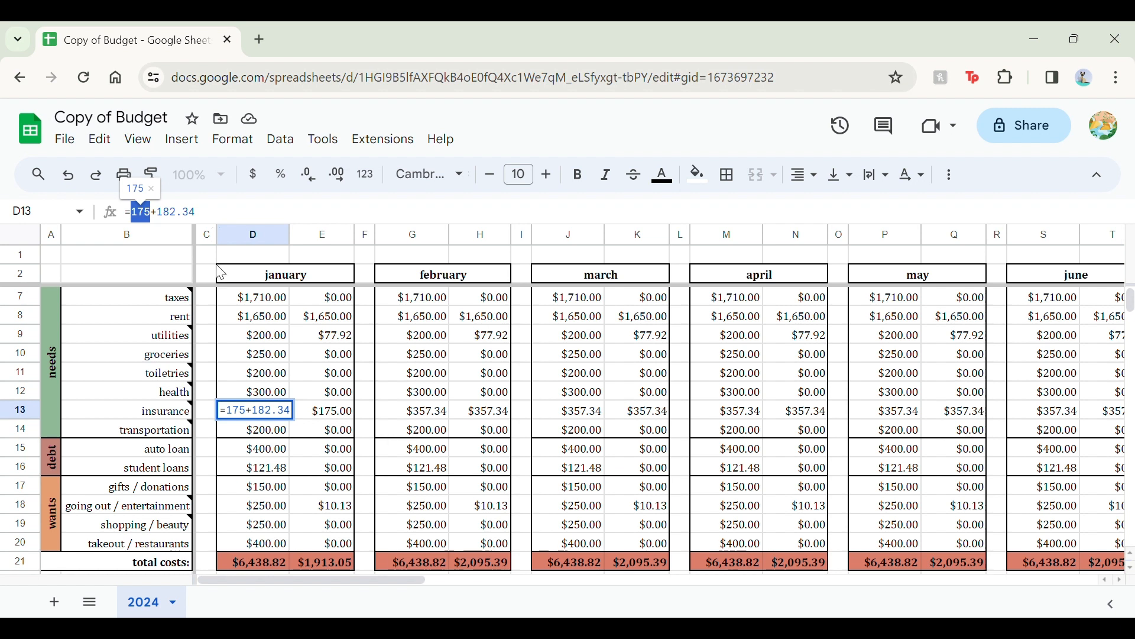
{"action": "left_click", "coordinate": [191, 217]}
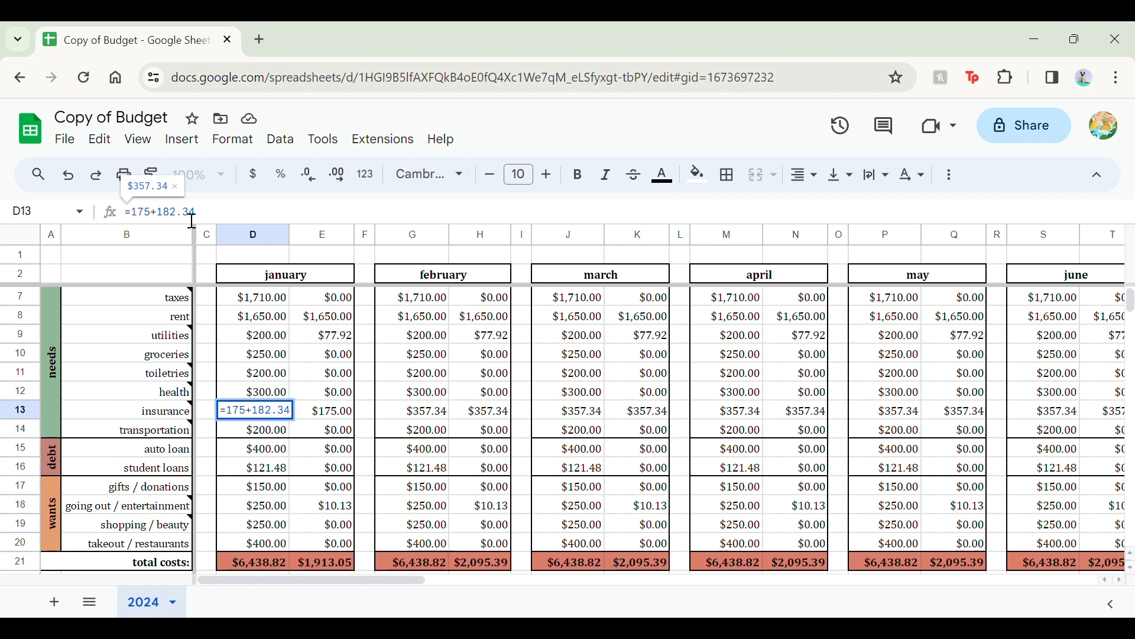
{"action": "key", "text": "Return"}
{"action": "left_click", "coordinate": [249, 399]}
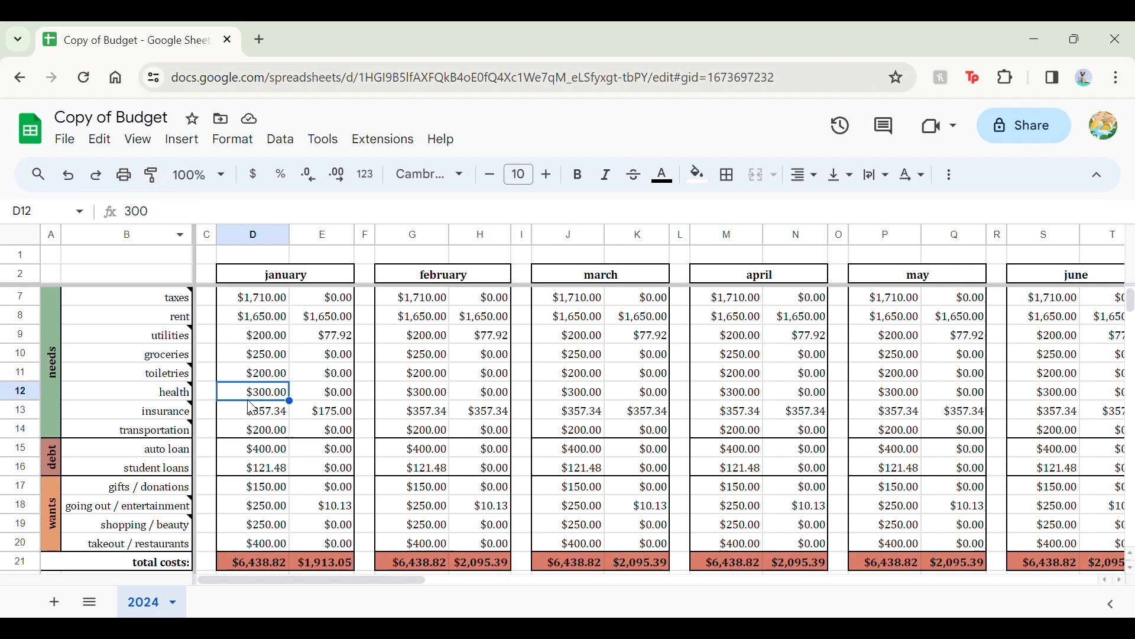
{"action": "left_click", "coordinate": [251, 409]}
Step: Examine September's budgeted insurance in cell AB13, read its attached note about renter's insurance, and return to the January columns
{"action": "scroll", "coordinate": [545, 395], "scroll_direction": "right", "scroll_amount": 8}
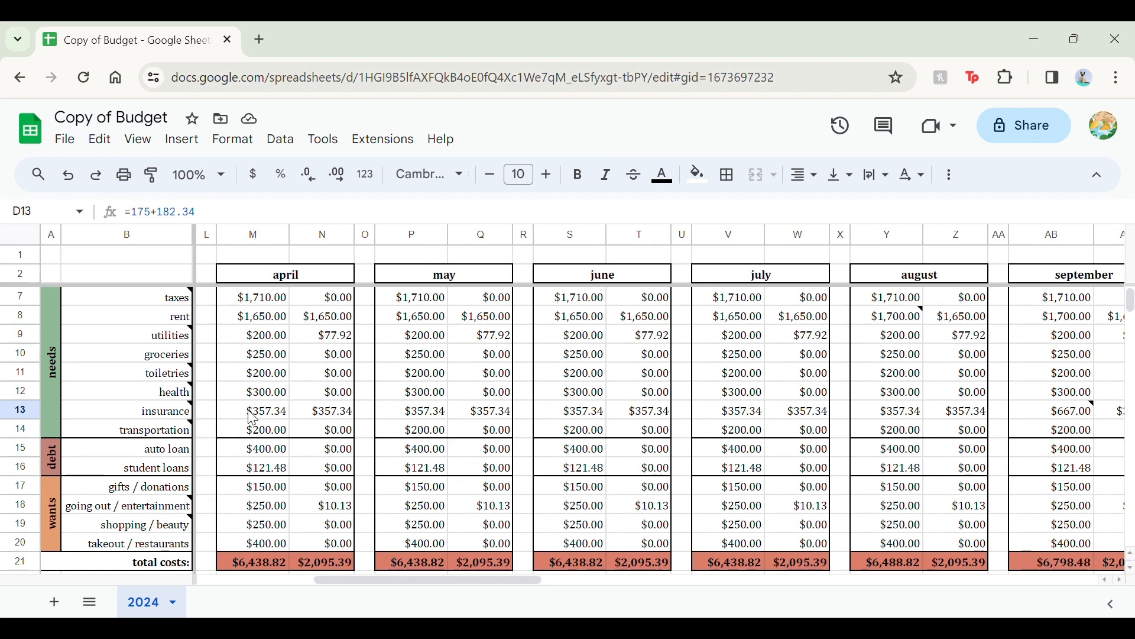
{"action": "left_click", "coordinate": [1032, 415]}
{"action": "scroll", "coordinate": [430, 438], "scroll_direction": "right", "scroll_amount": 4}
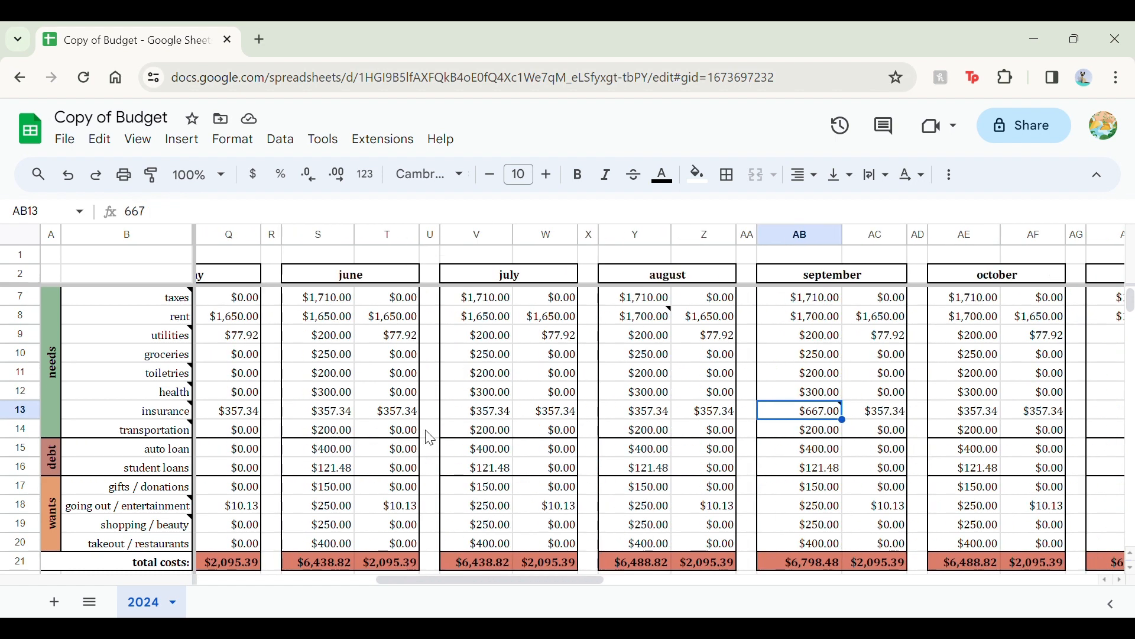
{"action": "mouse_move", "coordinate": [823, 421]}
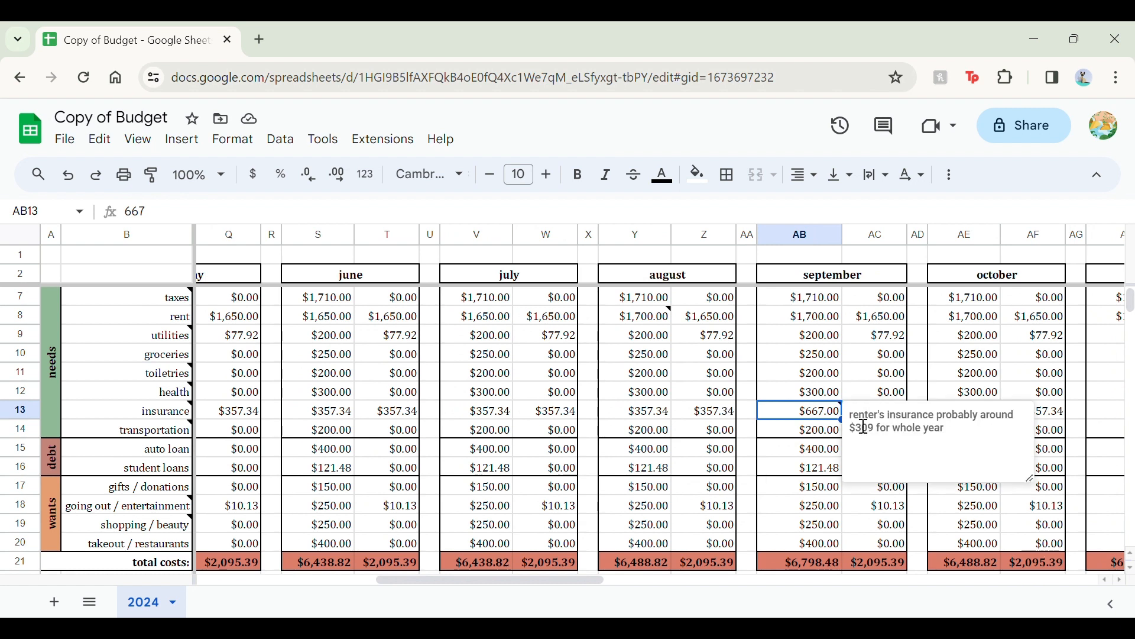
{"action": "left_click_drag", "start_coordinate": [854, 416], "coordinate": [958, 451]}
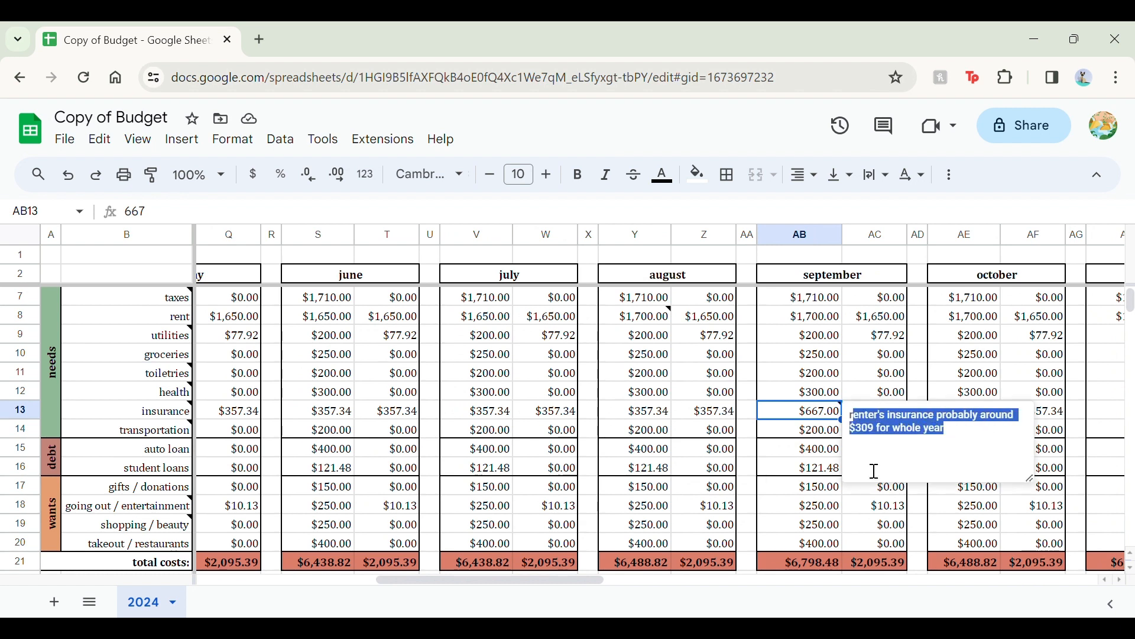
{"action": "left_click", "coordinate": [879, 438]}
{"action": "left_click_drag", "start_coordinate": [852, 441], "coordinate": [864, 444]}
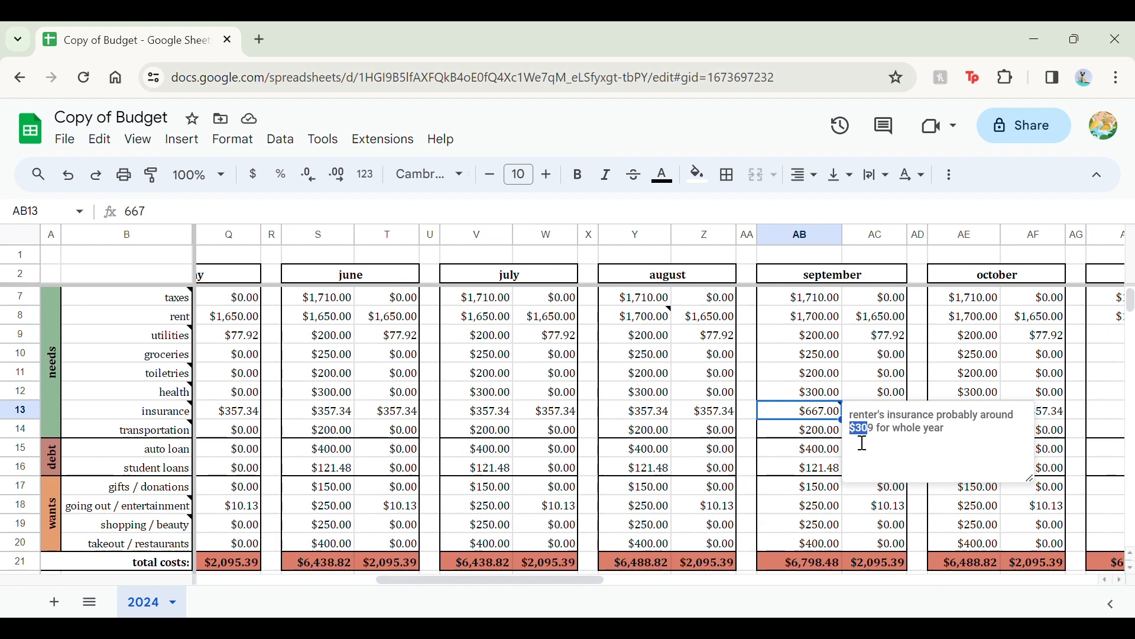
{"action": "left_click", "coordinate": [644, 410]}
{"action": "left_click", "coordinate": [795, 393]}
{"action": "scroll", "coordinate": [786, 405], "scroll_direction": "left", "scroll_amount": 5}
{"action": "scroll", "coordinate": [782, 396], "scroll_direction": "left", "scroll_amount": 2}
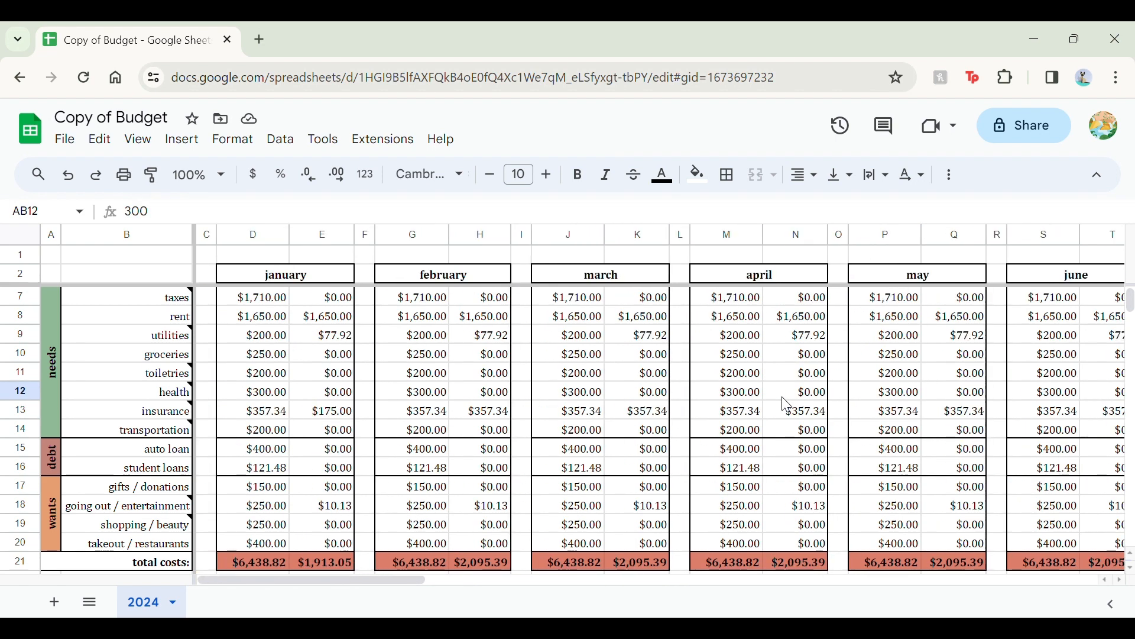
Step: Check January's budgeted transportation amount in cell D14 and read the note attached to the transportation category
{"action": "left_click", "coordinate": [257, 435]}
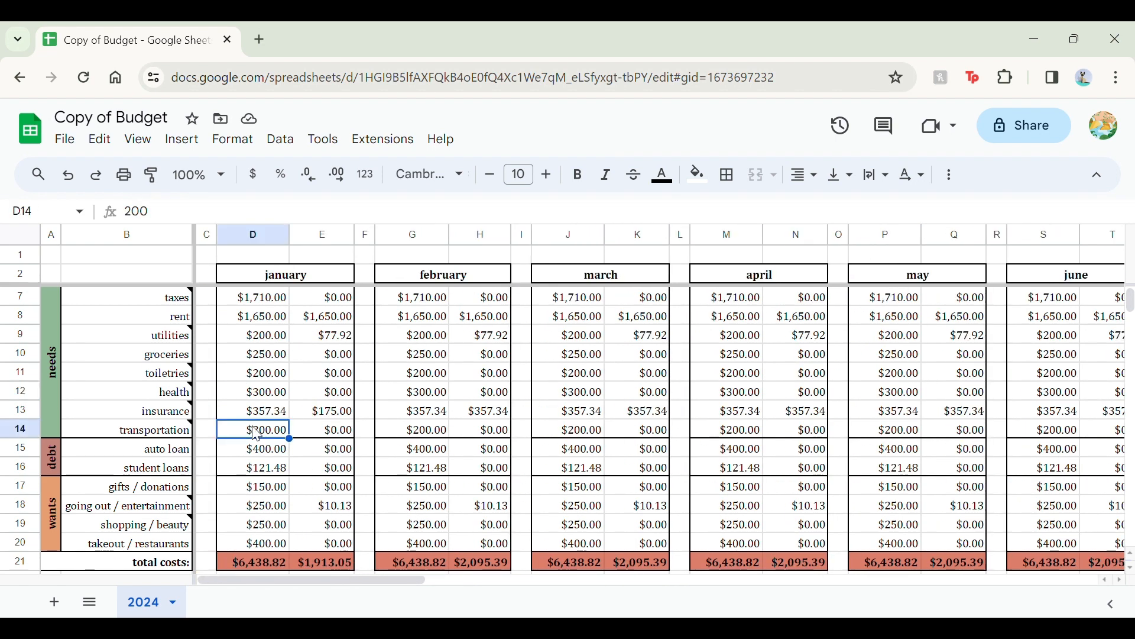
{"action": "mouse_move", "coordinate": [184, 430]}
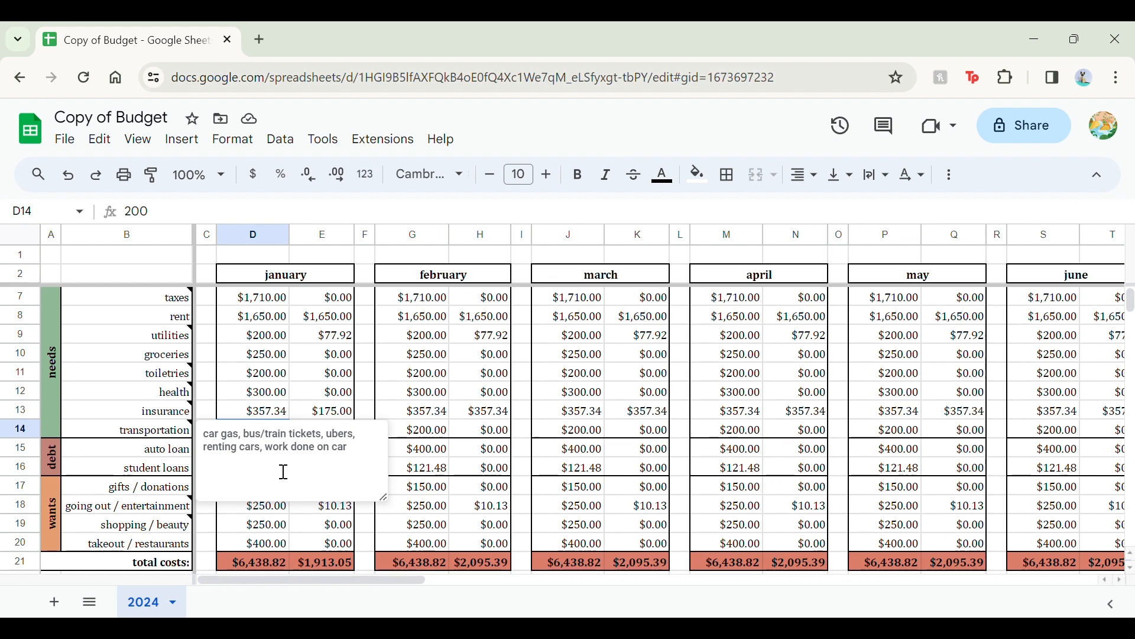
Step: Close the transportation note and highlight the needs section label together with its categories in A7:B14
{"action": "left_click", "coordinate": [148, 456]}
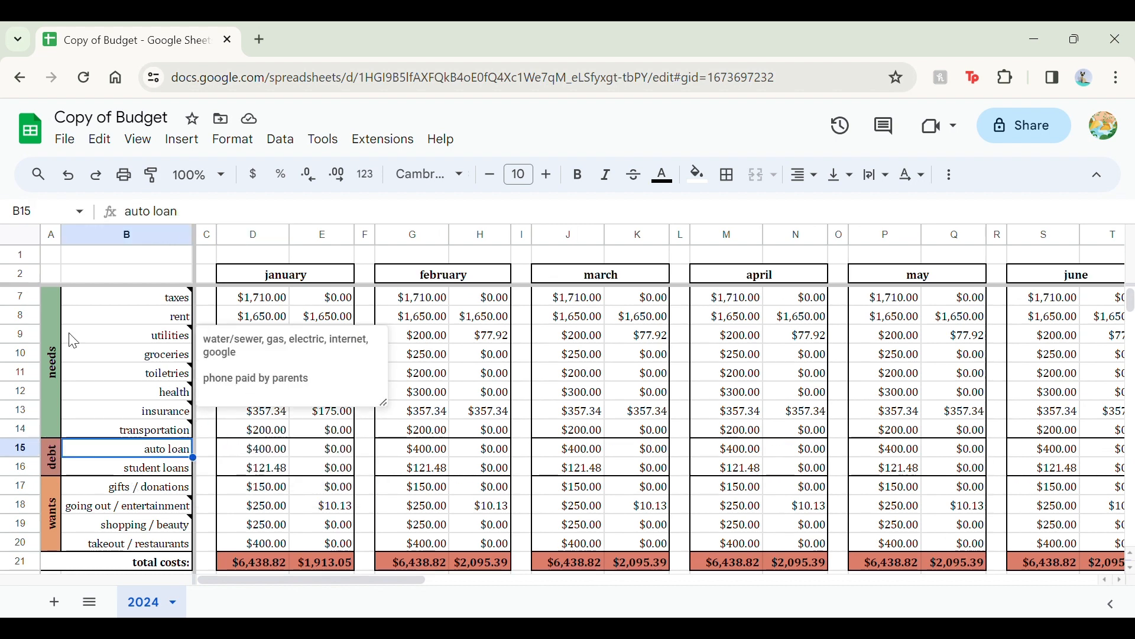
{"action": "left_click", "coordinate": [54, 353]}
{"action": "left_click_drag", "start_coordinate": [54, 353], "coordinate": [150, 381]}
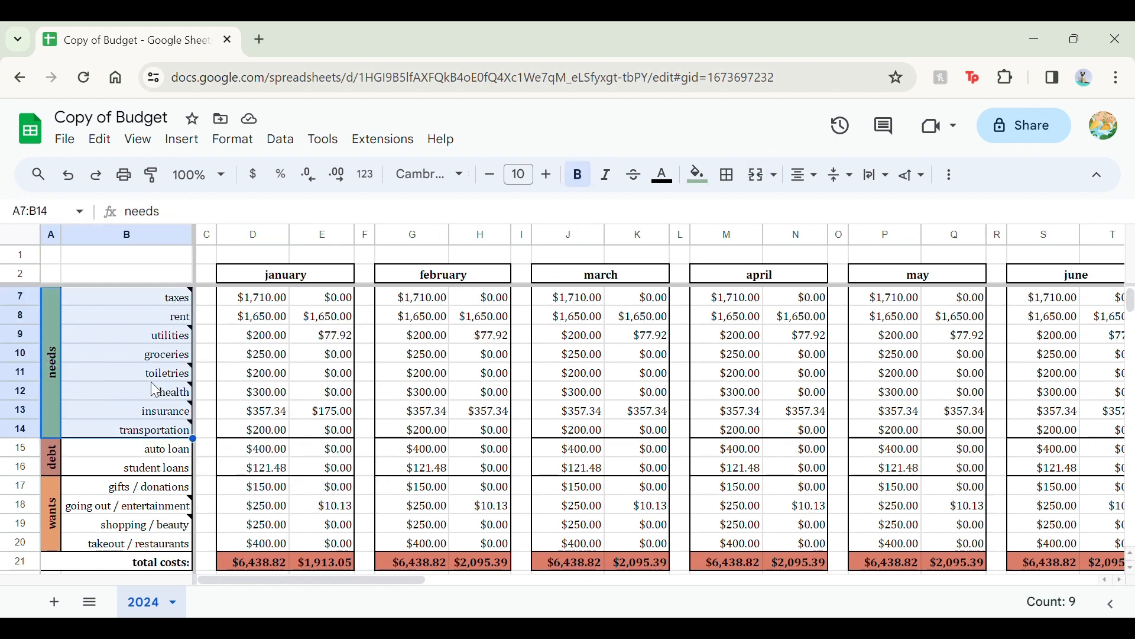
{"action": "scroll", "coordinate": [152, 384], "scroll_direction": "up", "scroll_amount": 1}
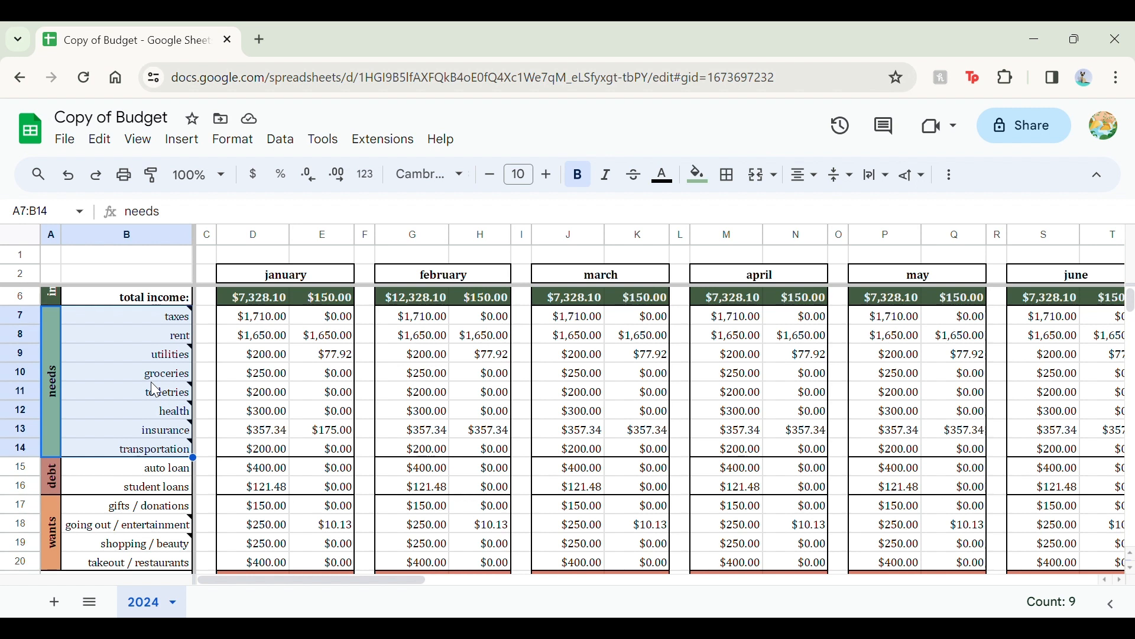
Step: Compare January's budgeted groceries in cell D10 with gross income in cell D4, and reselect the needs block A7:B14
{"action": "left_click", "coordinate": [266, 382]}
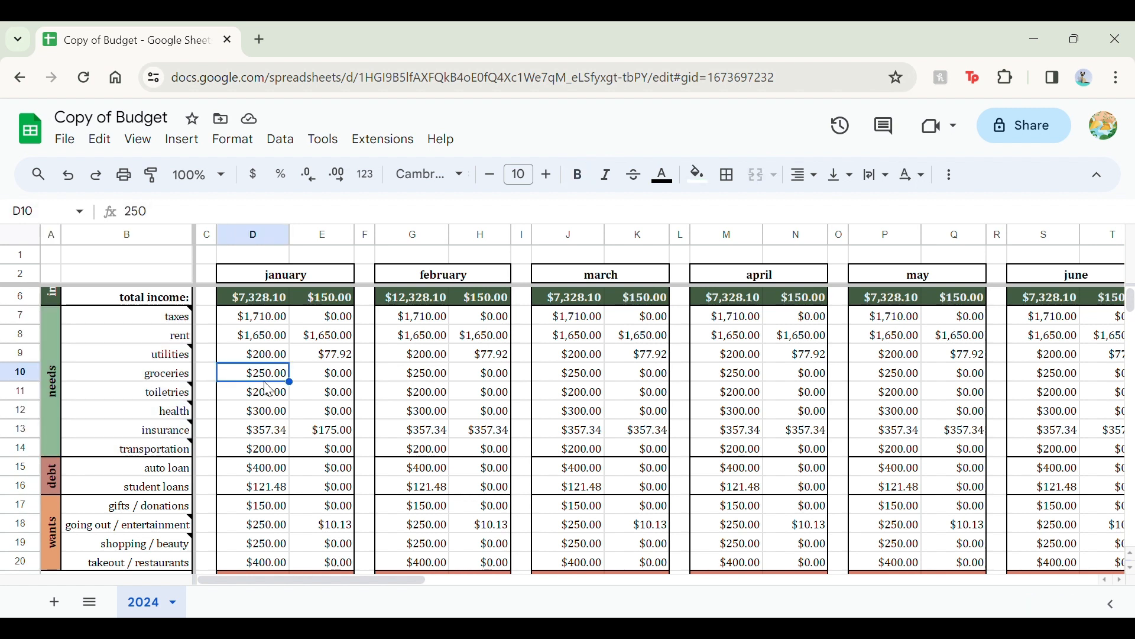
{"action": "scroll", "coordinate": [268, 387], "scroll_direction": "up", "scroll_amount": 2}
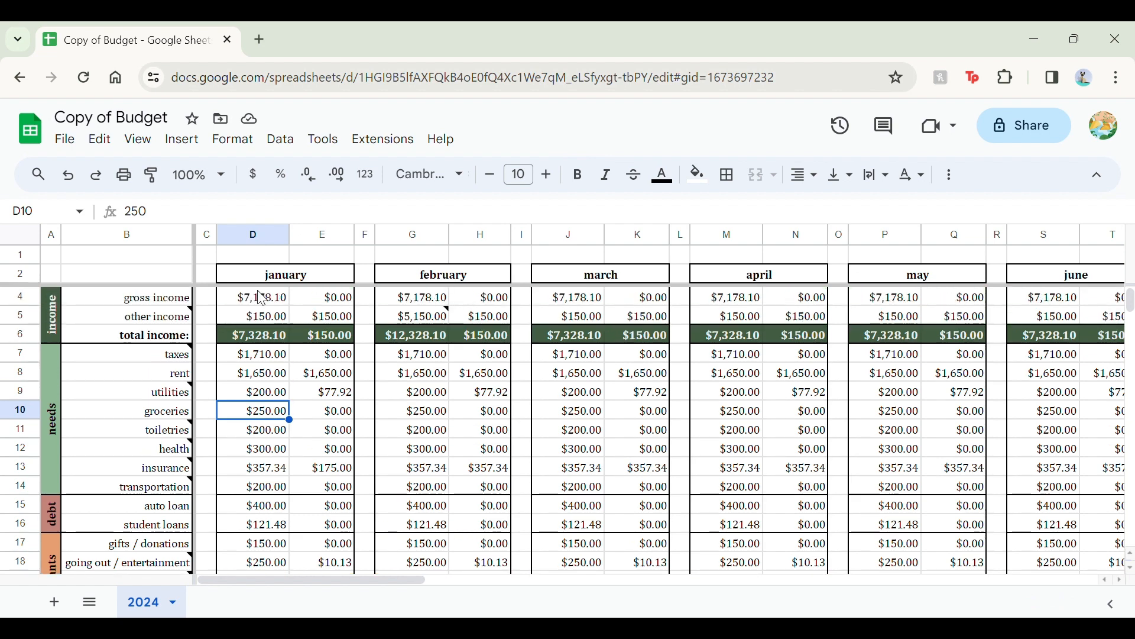
{"action": "left_click", "coordinate": [248, 301]}
{"action": "scroll", "coordinate": [251, 306], "scroll_direction": "up", "scroll_amount": 1}
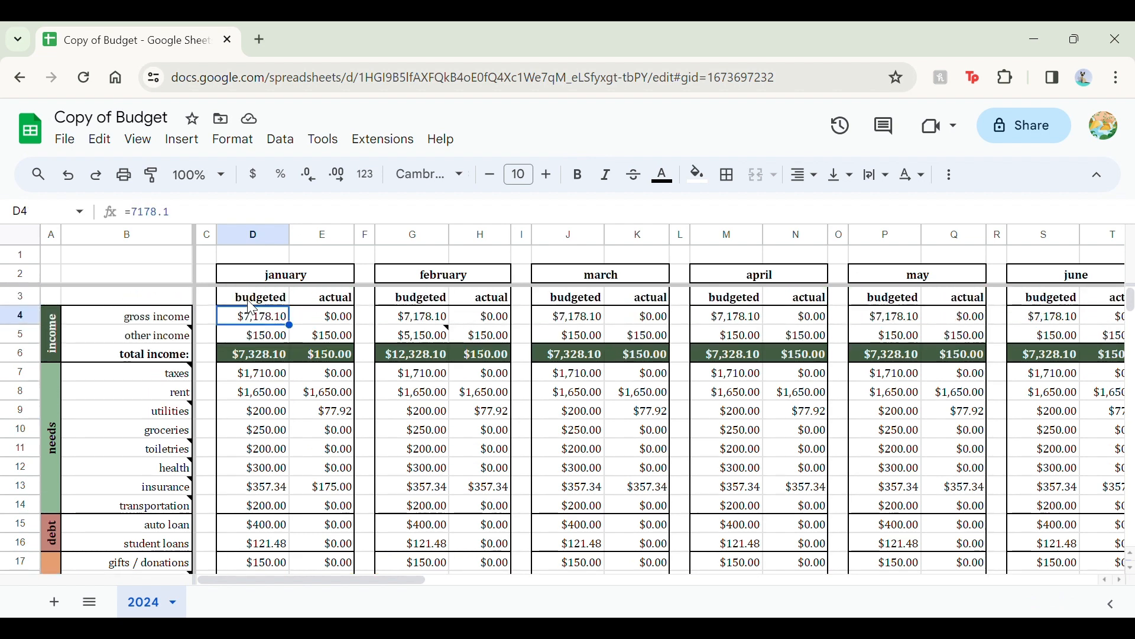
{"action": "scroll", "coordinate": [250, 306], "scroll_direction": "down", "scroll_amount": 1}
{"action": "left_click", "coordinate": [269, 423]}
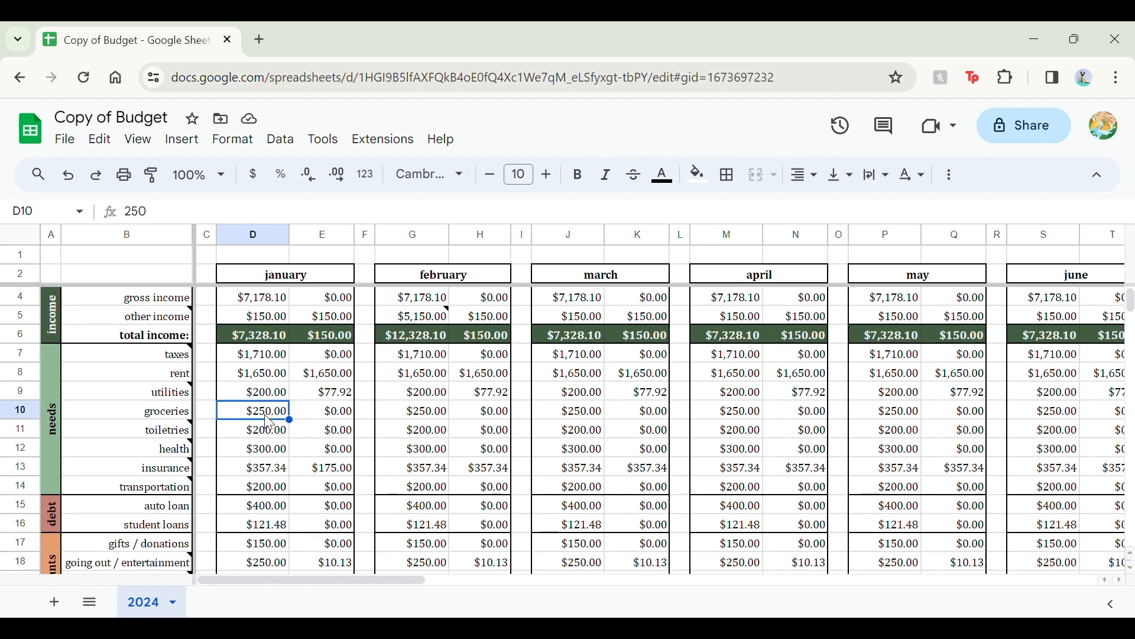
{"action": "scroll", "coordinate": [269, 423], "scroll_direction": "down", "scroll_amount": 1}
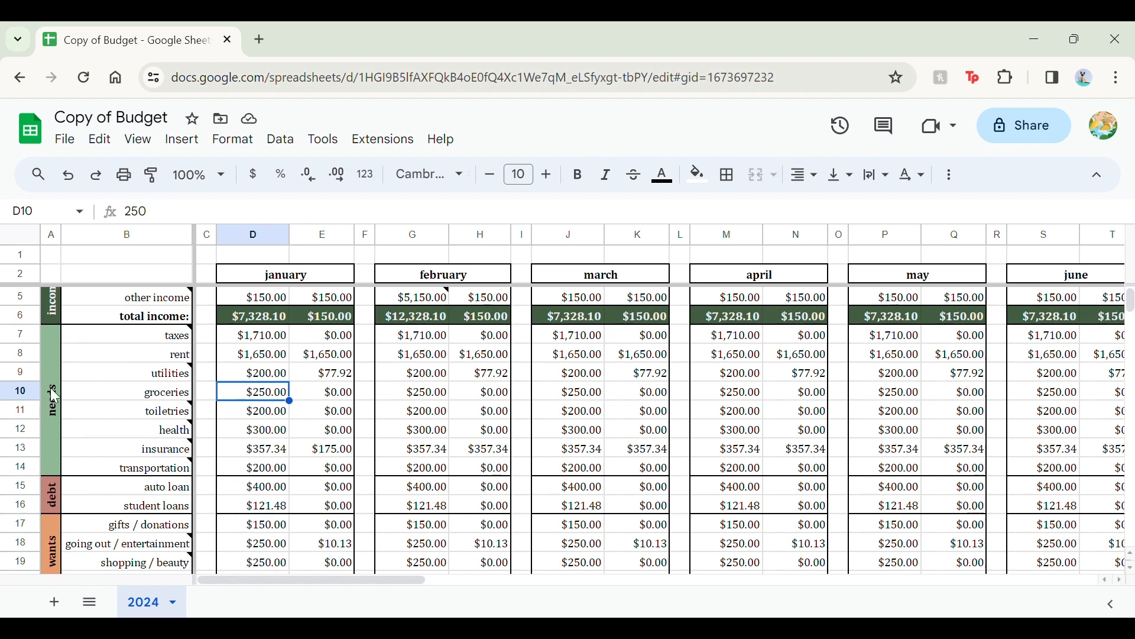
{"action": "left_click_drag", "start_coordinate": [52, 396], "coordinate": [162, 409]}
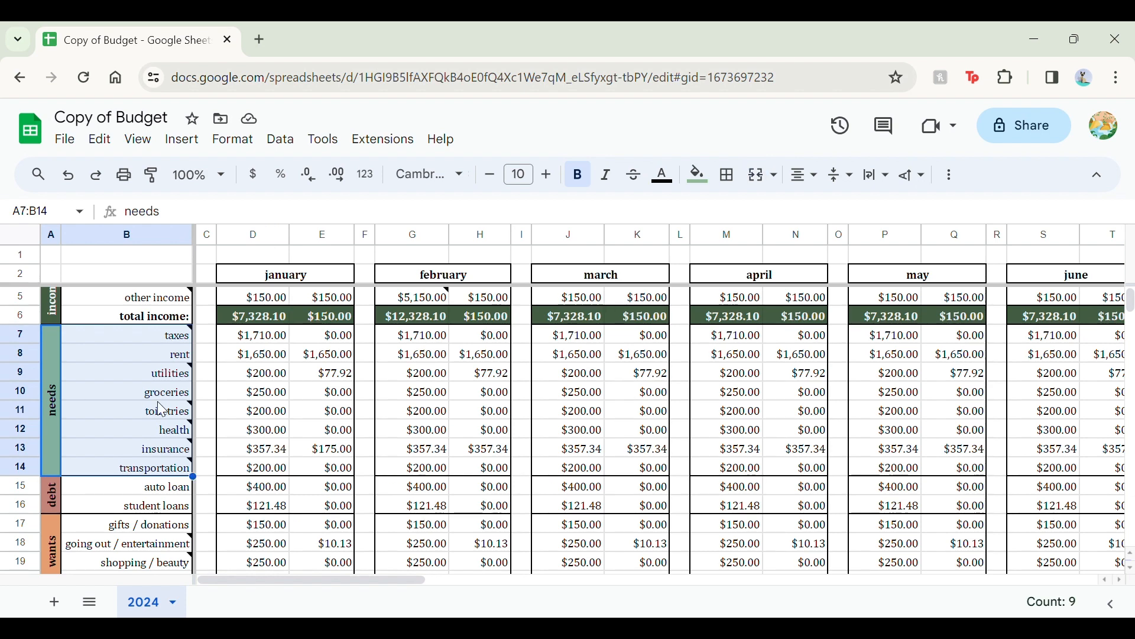
Step: Select the debt section label and inspect January's auto loan budget in cell D15 and the actual-amount formula in cell E15
{"action": "scroll", "coordinate": [161, 410], "scroll_direction": "down", "scroll_amount": 5}
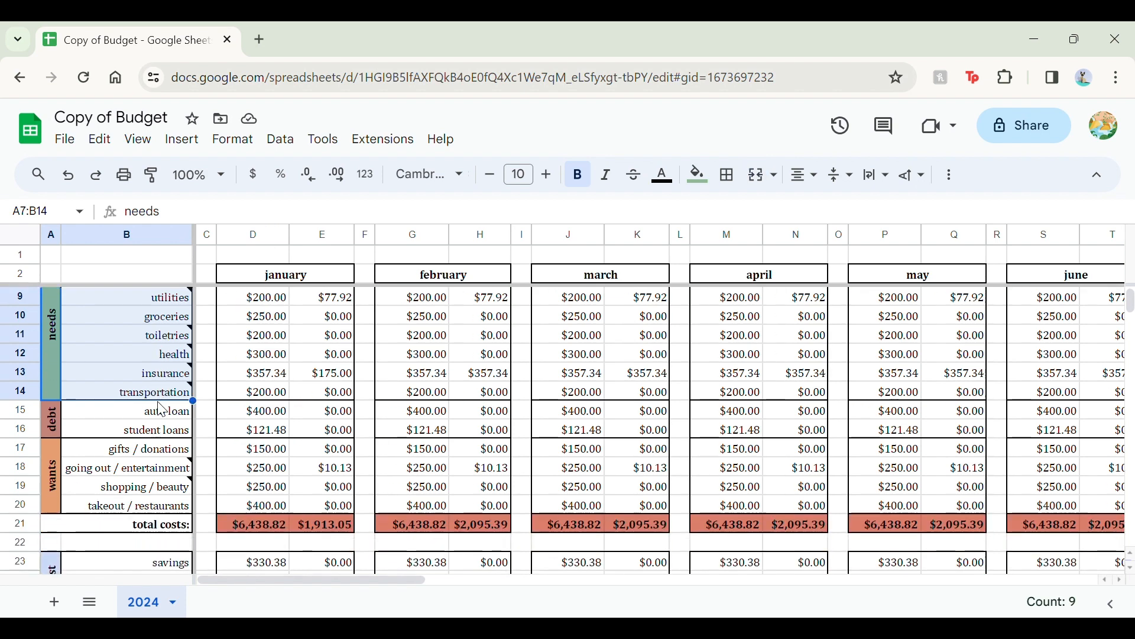
{"action": "left_click", "coordinate": [51, 400]}
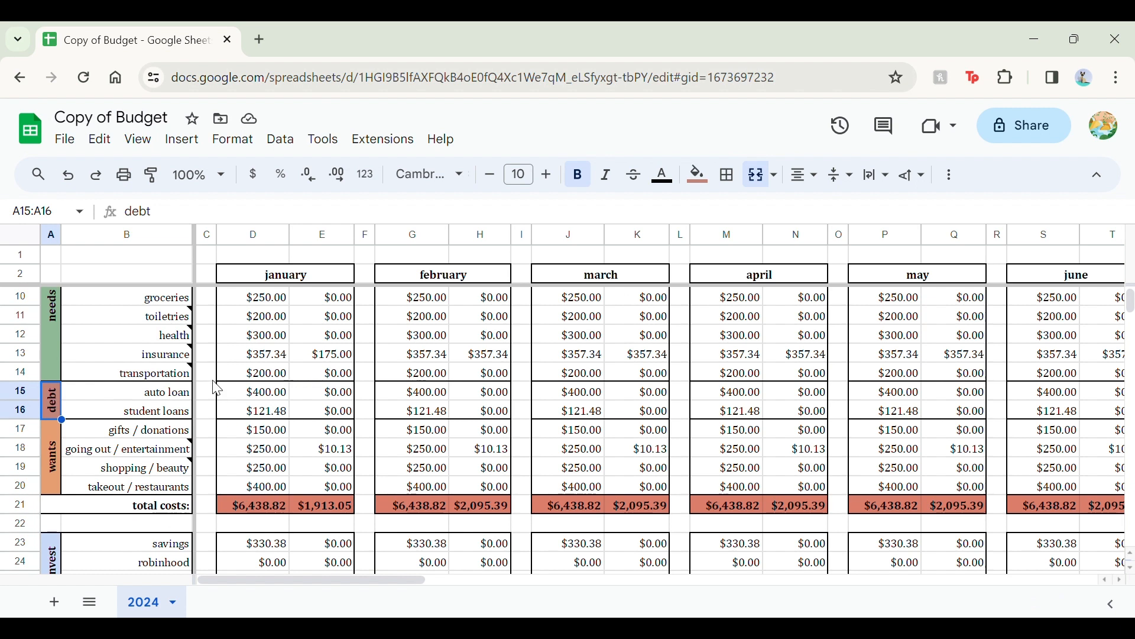
{"action": "left_click", "coordinate": [171, 394]}
{"action": "left_click", "coordinate": [271, 400]}
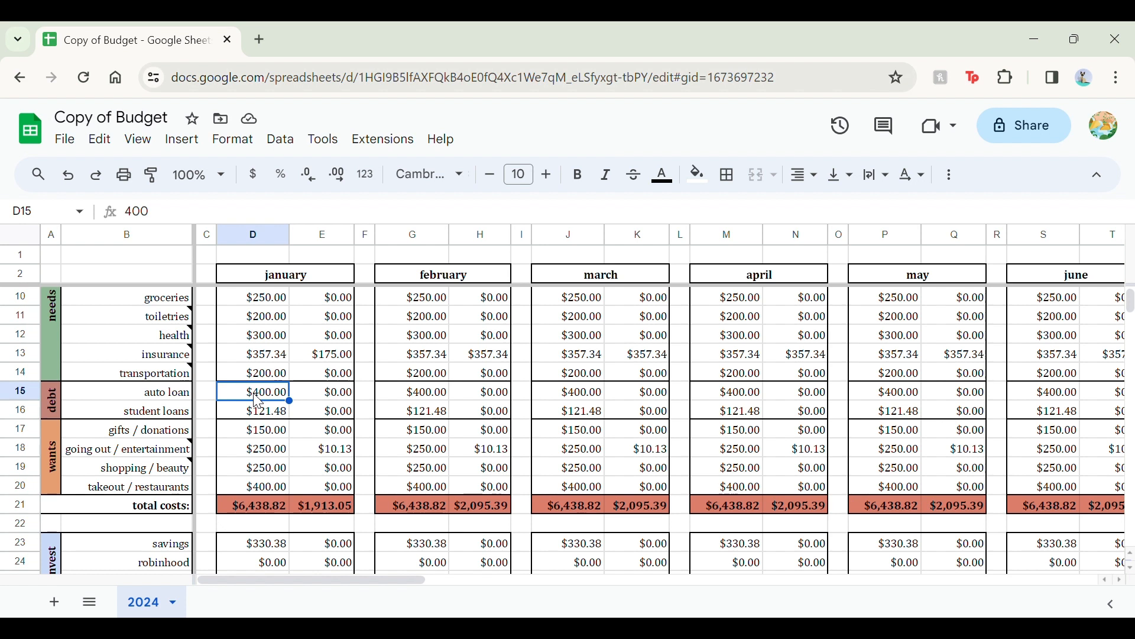
{"action": "left_click", "coordinate": [319, 407]}
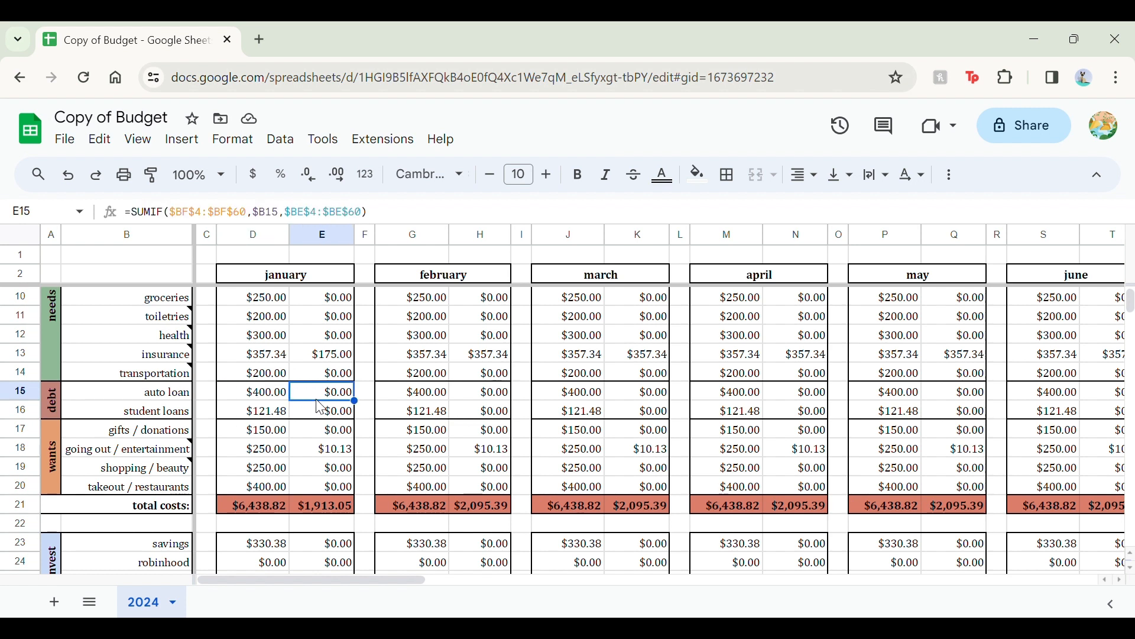
Step: Check the student loans category in cell B16 and January's budgeted amount for it in cell D16
{"action": "key", "text": "Down"}
{"action": "key", "text": "Left"}
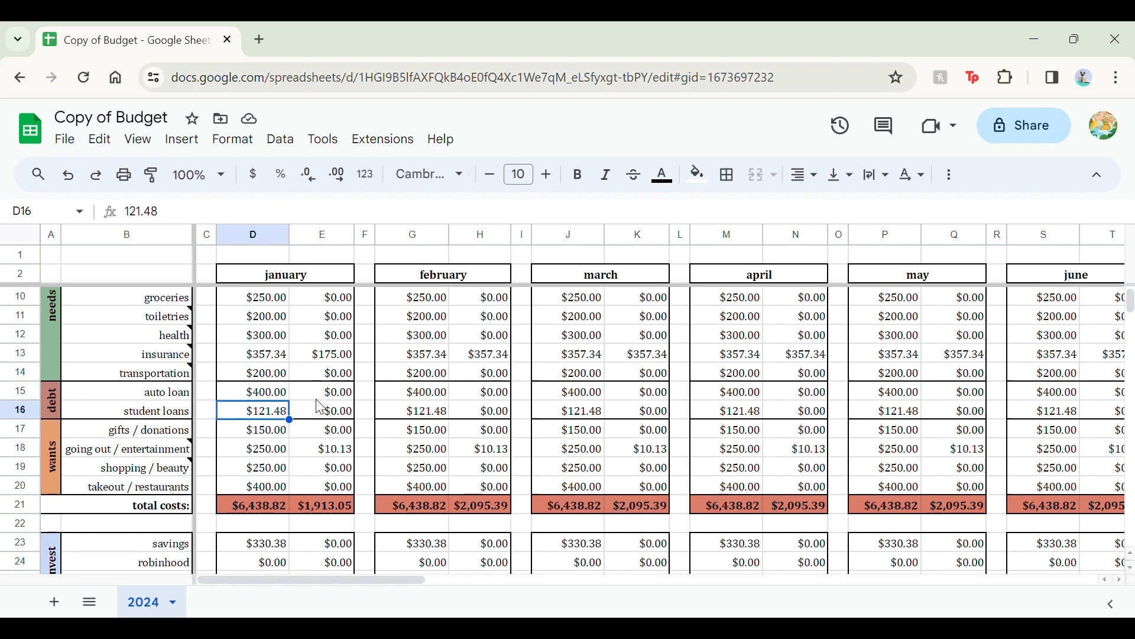
{"action": "key", "text": "Left"}
{"action": "key", "text": "Left"}
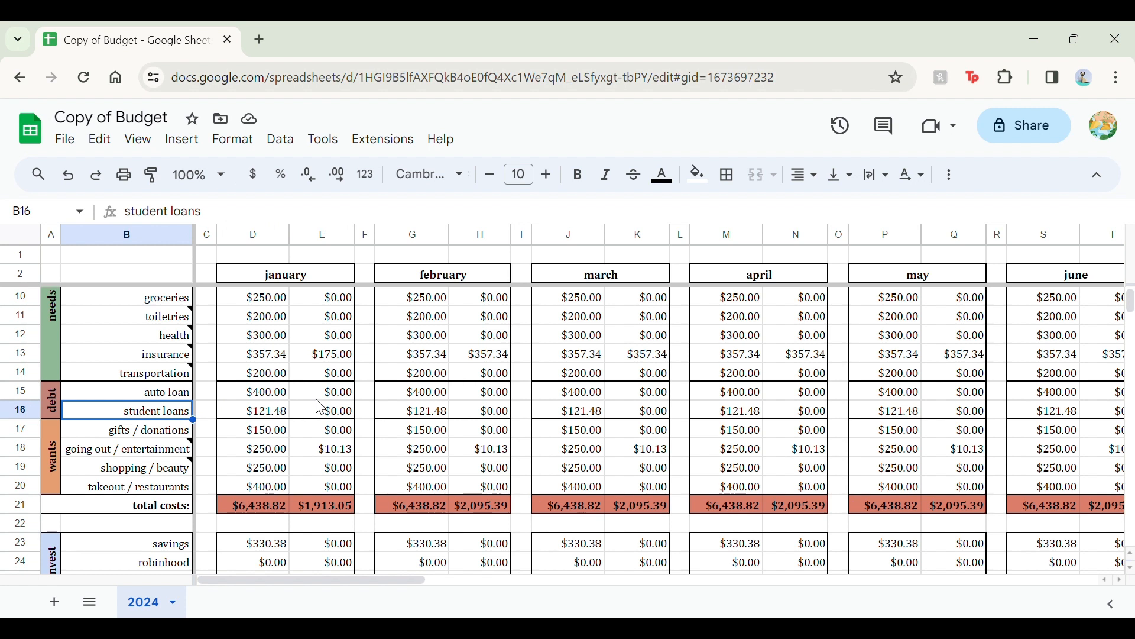
{"action": "key", "text": "Right"}
{"action": "key", "text": "Right"}
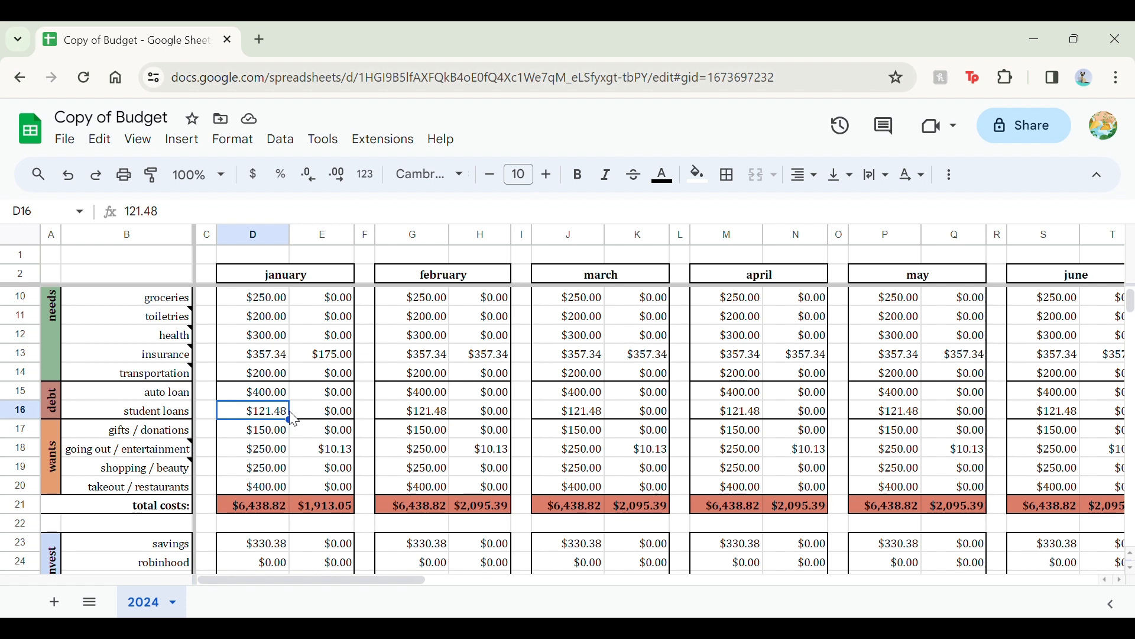
Step: Highlight the debt section label together with its two loan categories in A15:B16
{"action": "scroll", "coordinate": [294, 419], "scroll_direction": "down", "scroll_amount": 1}
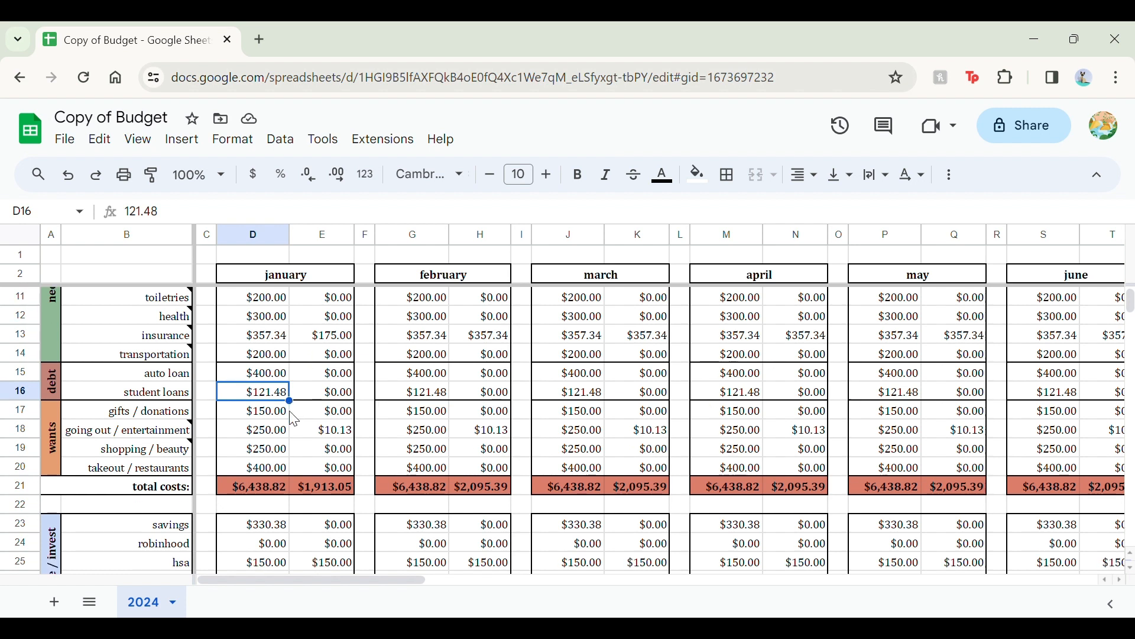
{"action": "scroll", "coordinate": [294, 419], "scroll_direction": "down", "scroll_amount": 1}
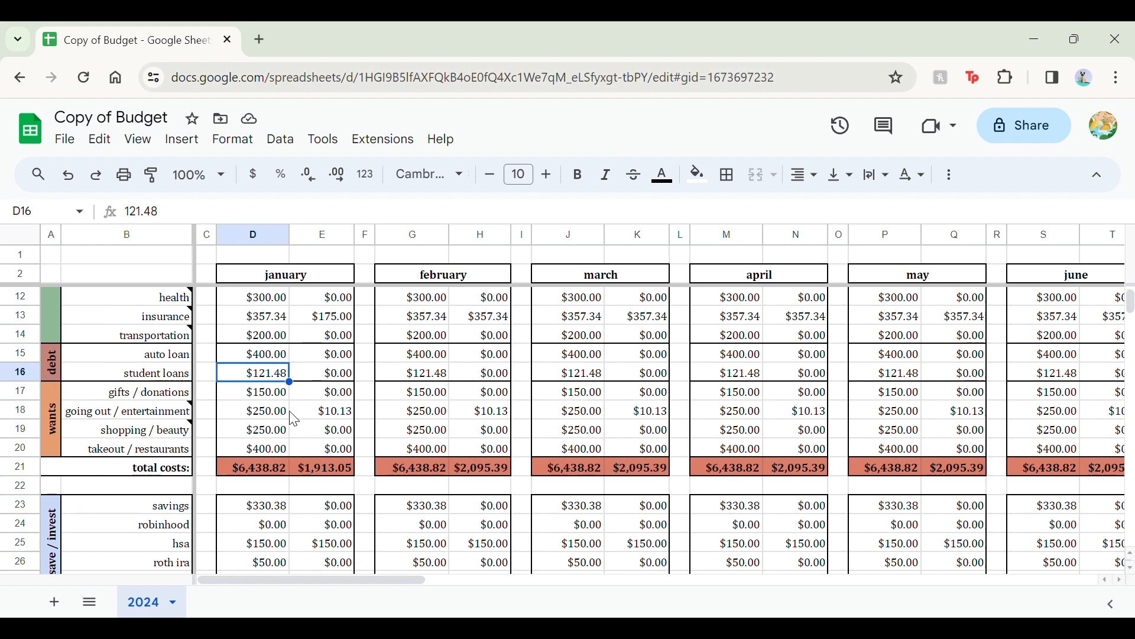
{"action": "scroll", "coordinate": [290, 413], "scroll_direction": "down", "scroll_amount": 1}
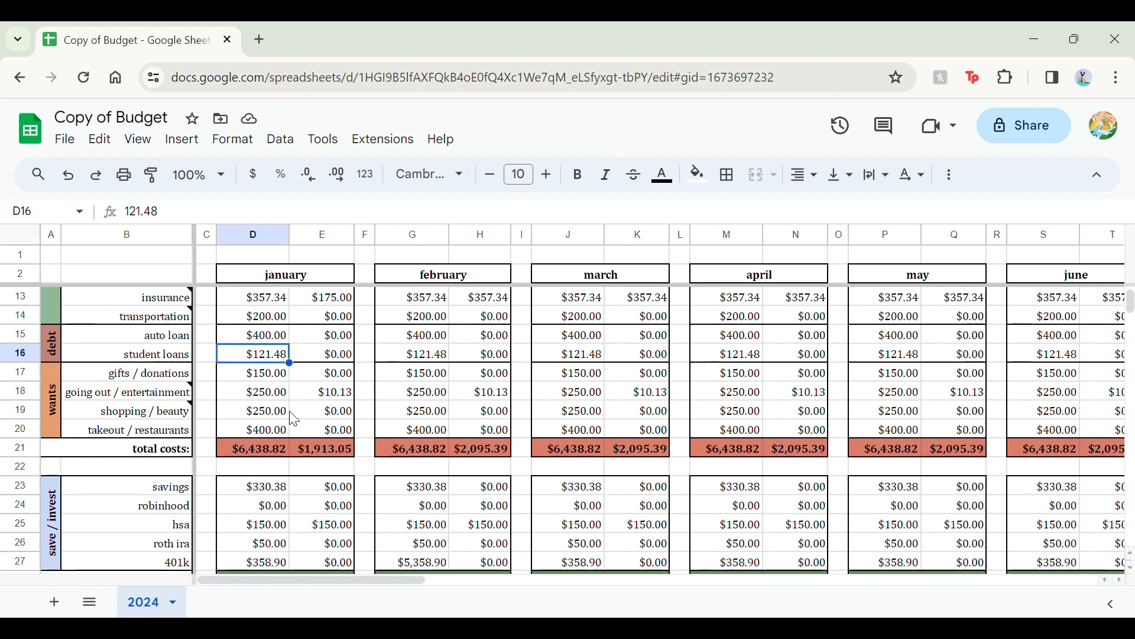
{"action": "left_click_drag", "start_coordinate": [56, 343], "coordinate": [150, 355]}
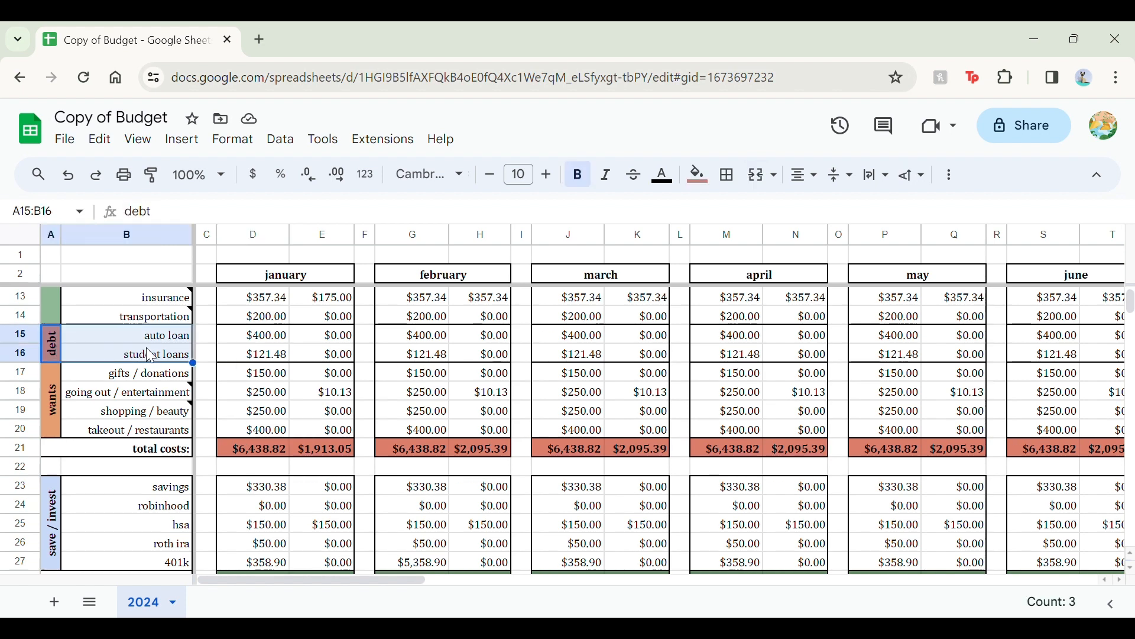
Step: Examine the gifts / donations category in cell B17, its January budgeted amount in D17 and the actual-amount formula in E17
{"action": "scroll", "coordinate": [149, 356], "scroll_direction": "down", "scroll_amount": 2}
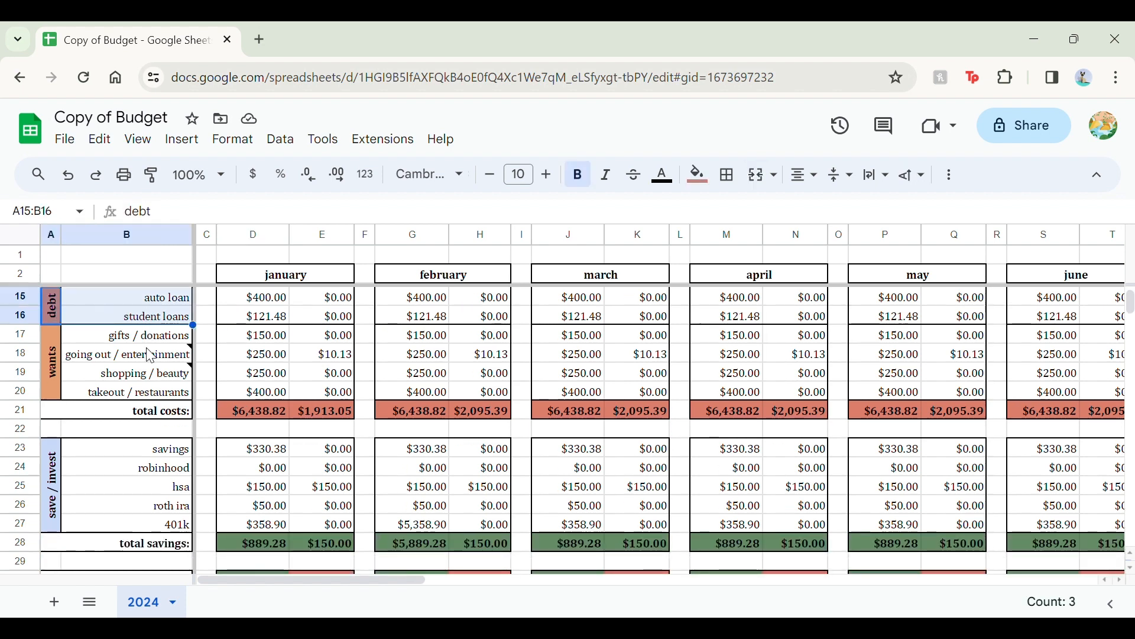
{"action": "scroll", "coordinate": [149, 355], "scroll_direction": "up", "scroll_amount": 1}
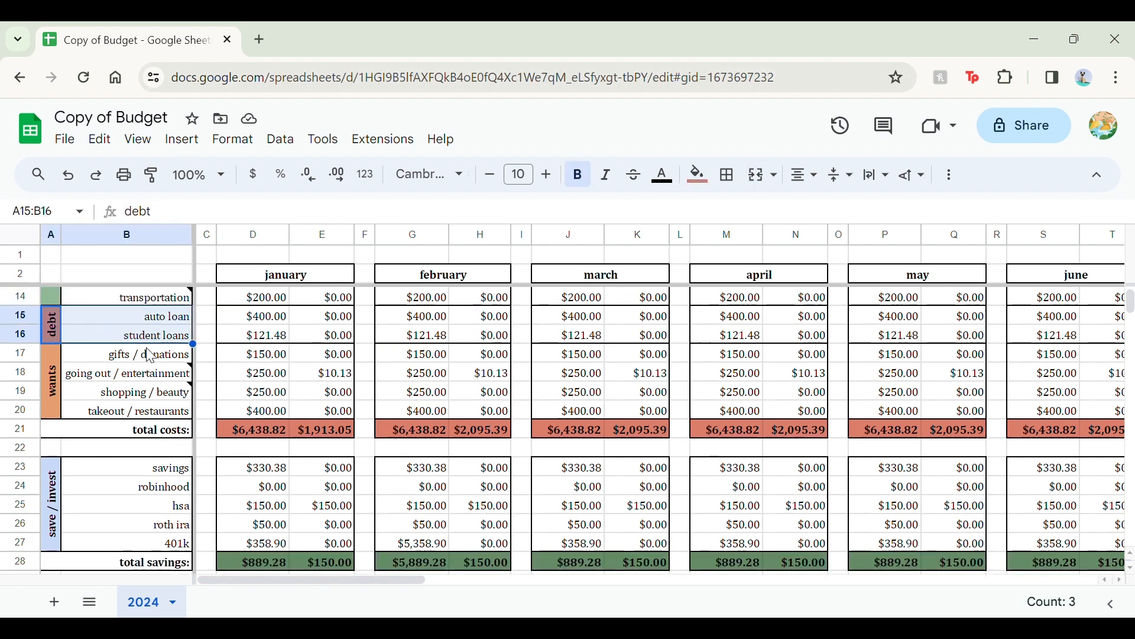
{"action": "left_click", "coordinate": [97, 379]}
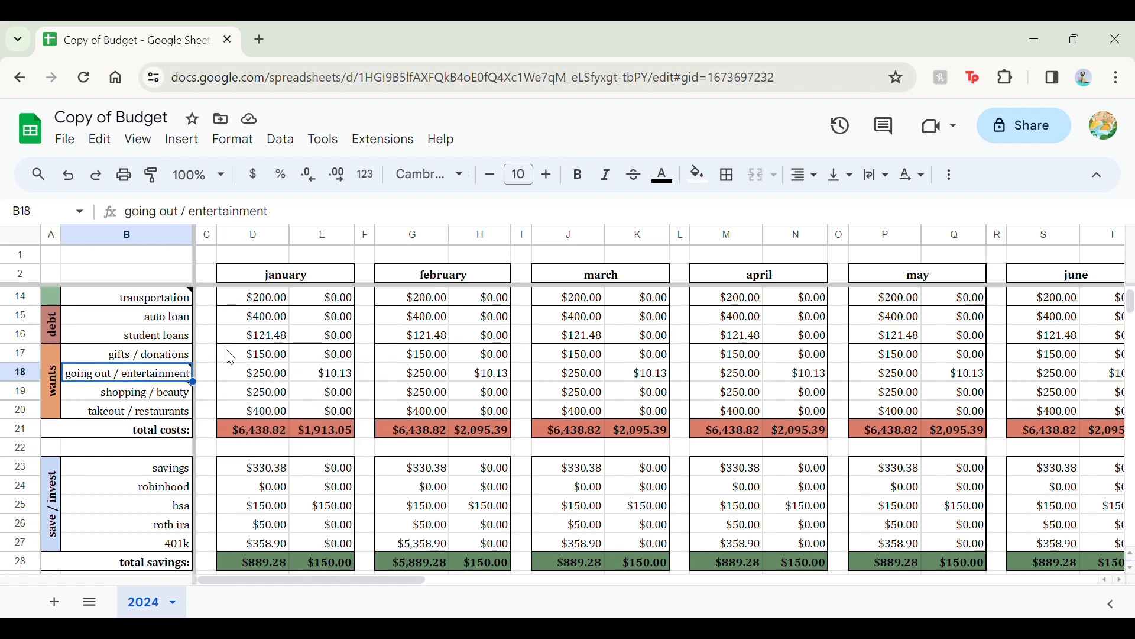
{"action": "left_click", "coordinate": [261, 357]}
{"action": "left_click", "coordinate": [178, 356]}
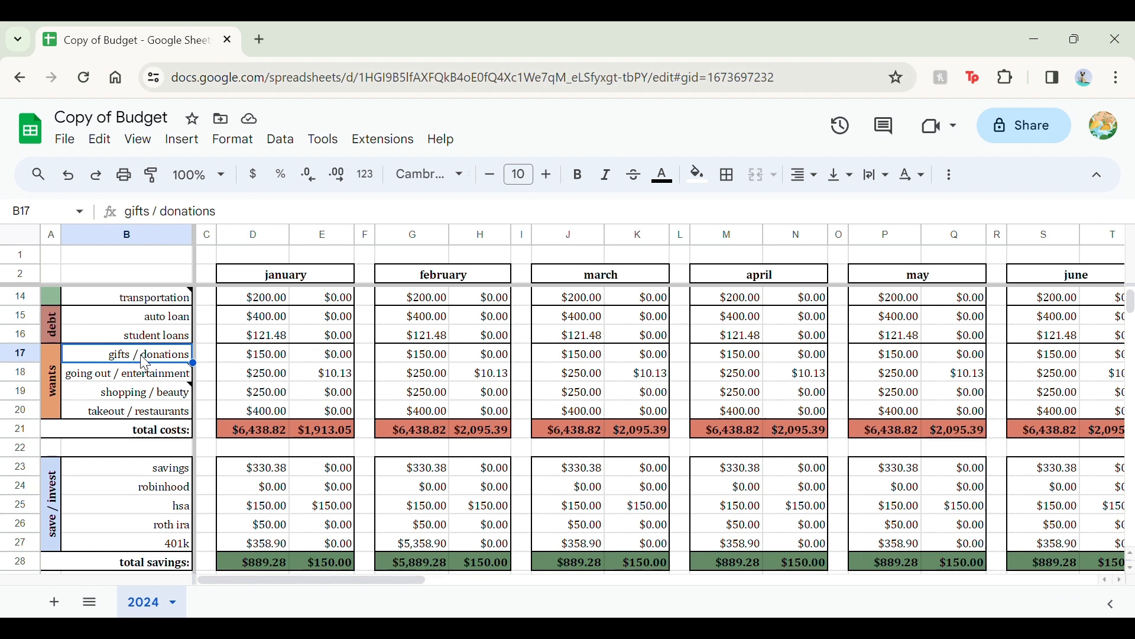
{"action": "left_click", "coordinate": [266, 362]}
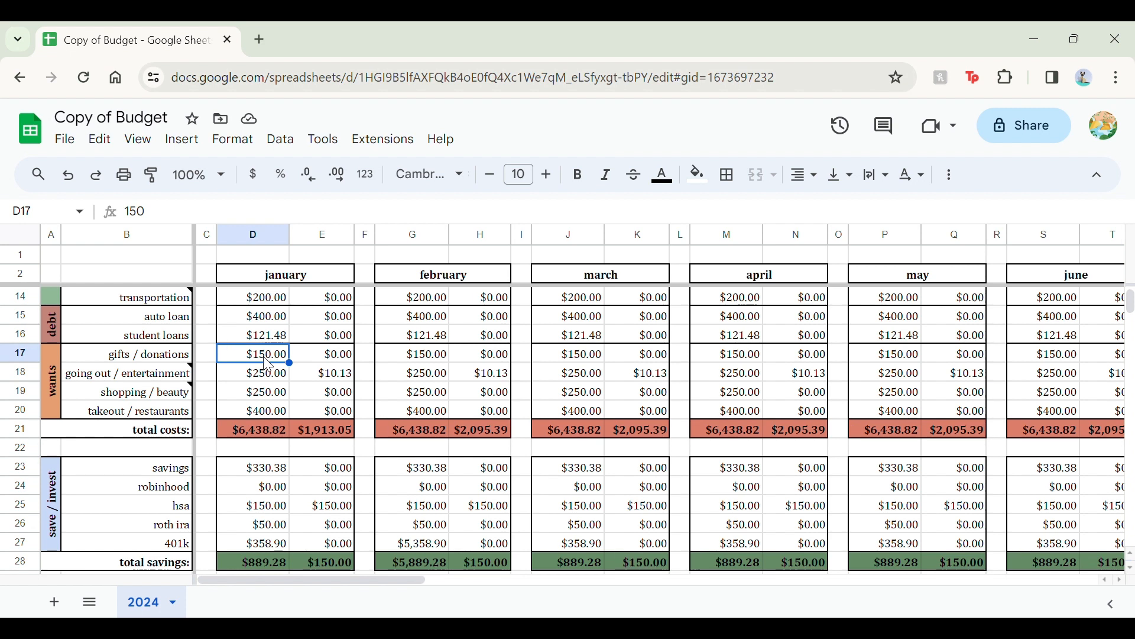
{"action": "left_click", "coordinate": [343, 365]}
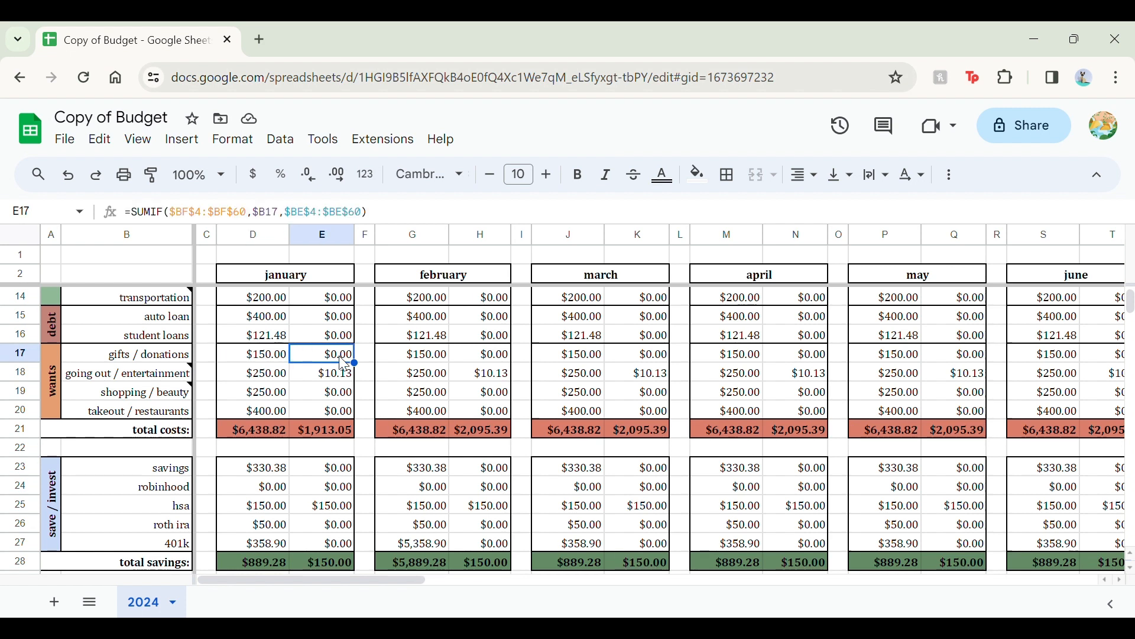
{"action": "left_click", "coordinate": [272, 353]}
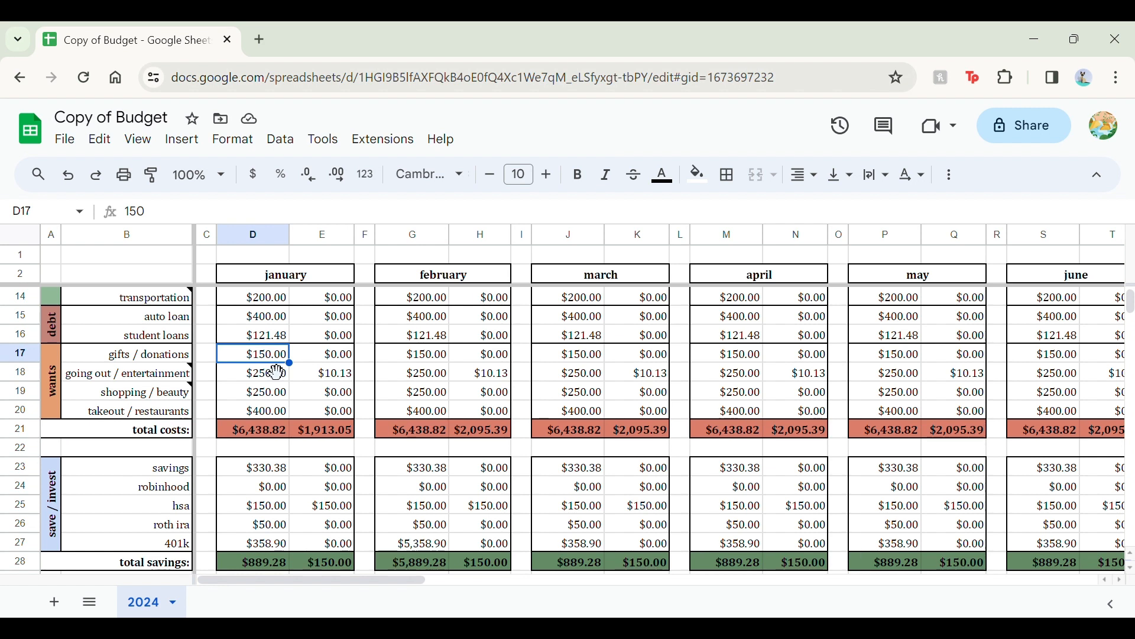
Step: Open the note on the going out / entertainment category in cell B18 and read through its listed items
{"action": "left_click", "coordinate": [136, 390]}
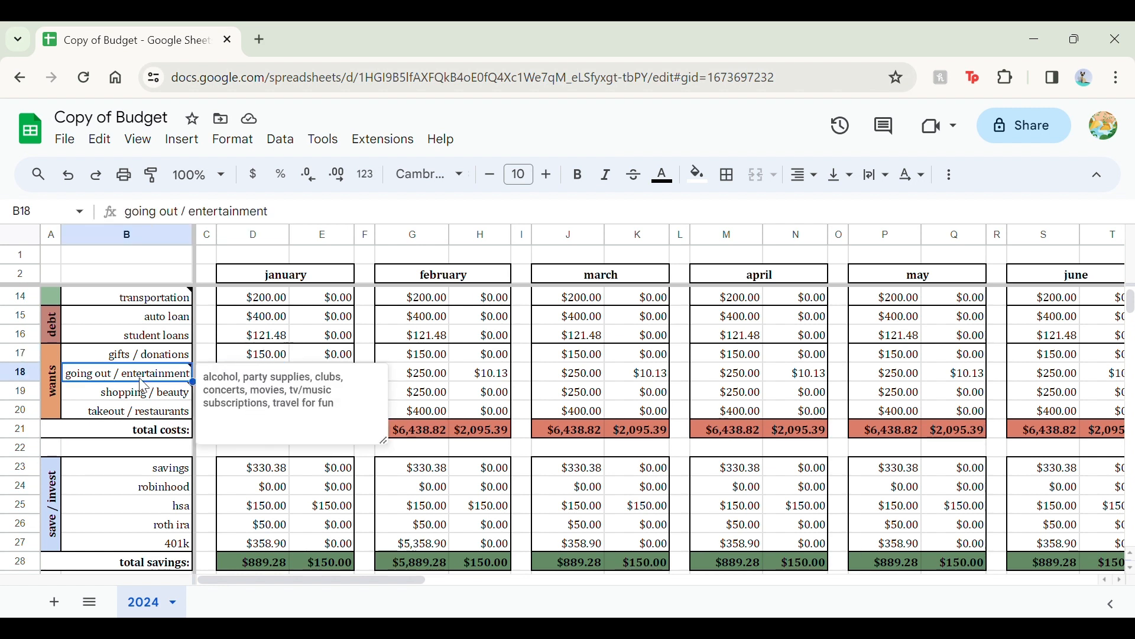
{"action": "left_click_drag", "start_coordinate": [207, 381], "coordinate": [377, 394]}
{"action": "left_click", "coordinate": [326, 390]}
{"action": "left_click", "coordinate": [370, 393]}
{"action": "left_click", "coordinate": [226, 396]}
{"action": "left_click", "coordinate": [322, 396]}
Step: Highlight "travel for fun" in the going out / entertainment note, then close the note
{"action": "left_click_drag", "start_coordinate": [286, 410], "coordinate": [371, 414]}
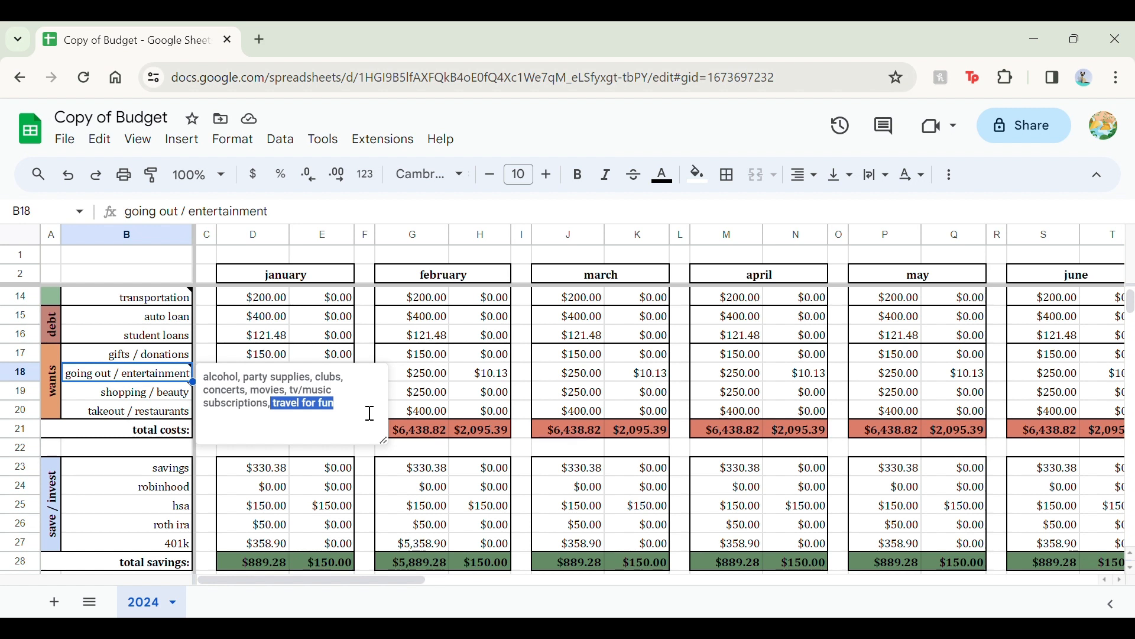
{"action": "left_click", "coordinate": [371, 413]}
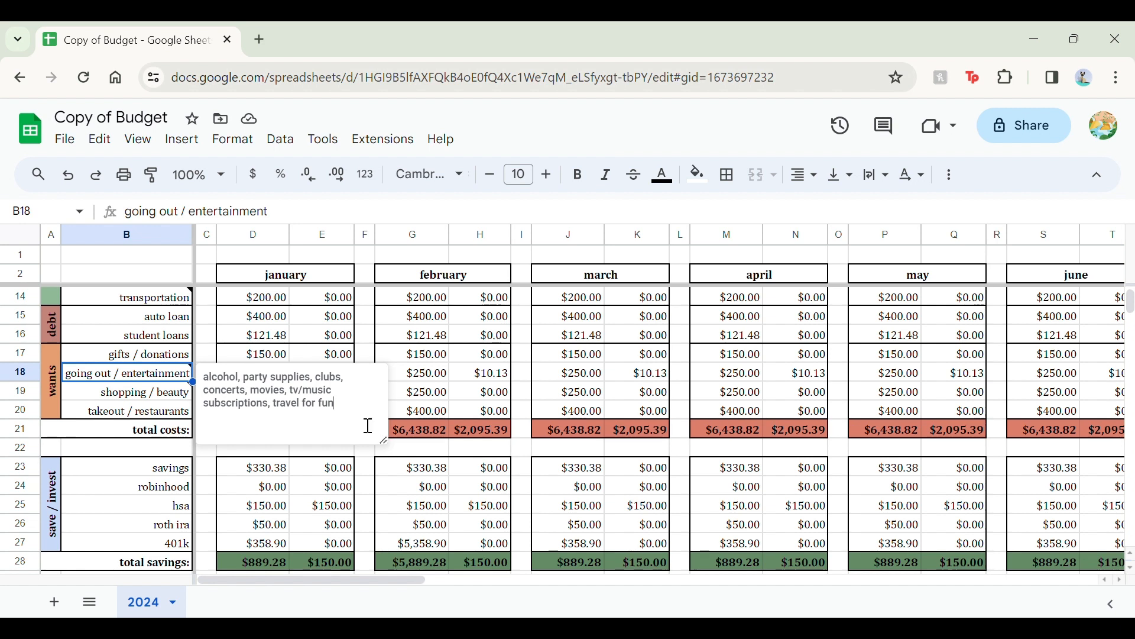
{"action": "left_click_drag", "start_coordinate": [334, 404], "coordinate": [290, 406]}
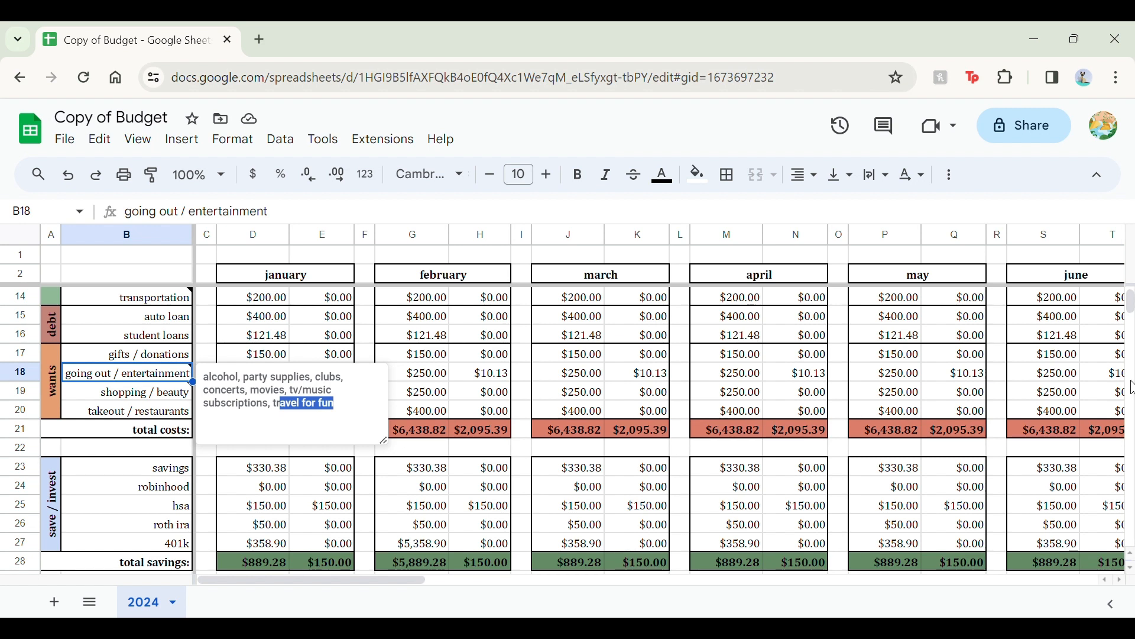
{"action": "left_click", "coordinate": [426, 354]}
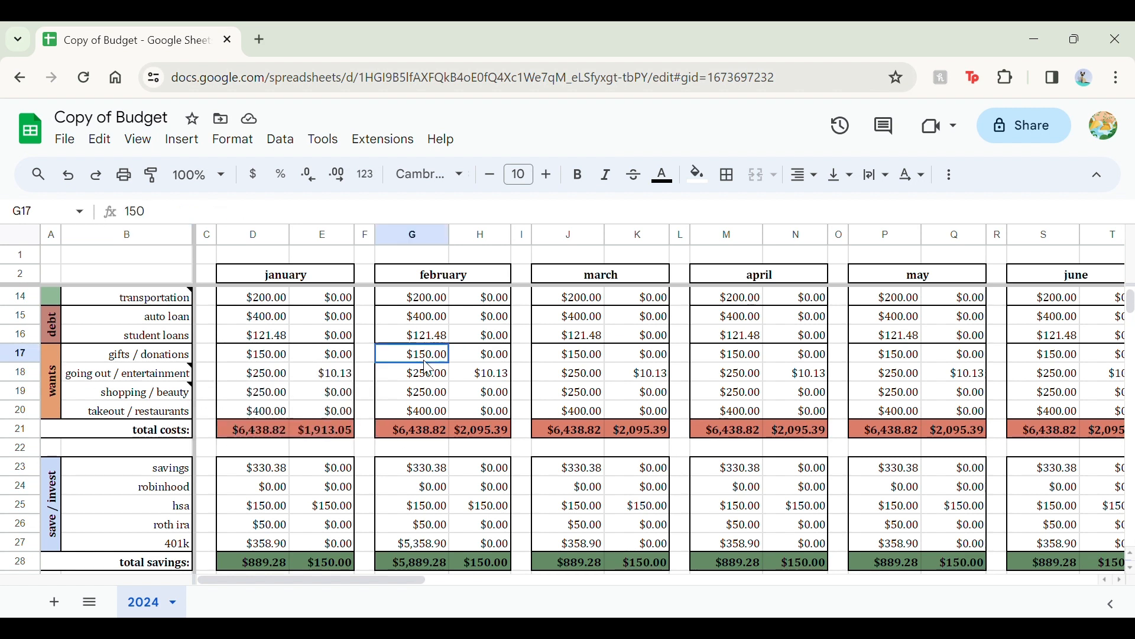
{"action": "left_click", "coordinate": [367, 372]}
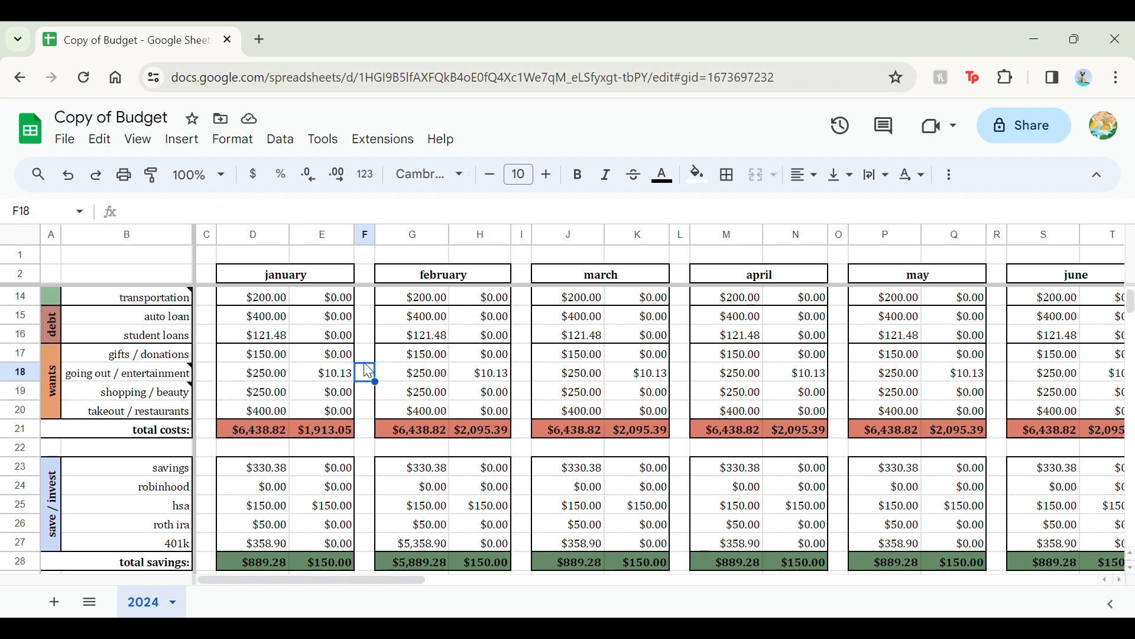
Step: Read the note on the shopping / beauty category in cell B19 and highlight "decor, homegoods" in it
{"action": "left_click", "coordinate": [157, 398]}
{"action": "left_click_drag", "start_coordinate": [213, 396], "coordinate": [338, 416]}
{"action": "left_click", "coordinate": [360, 417]}
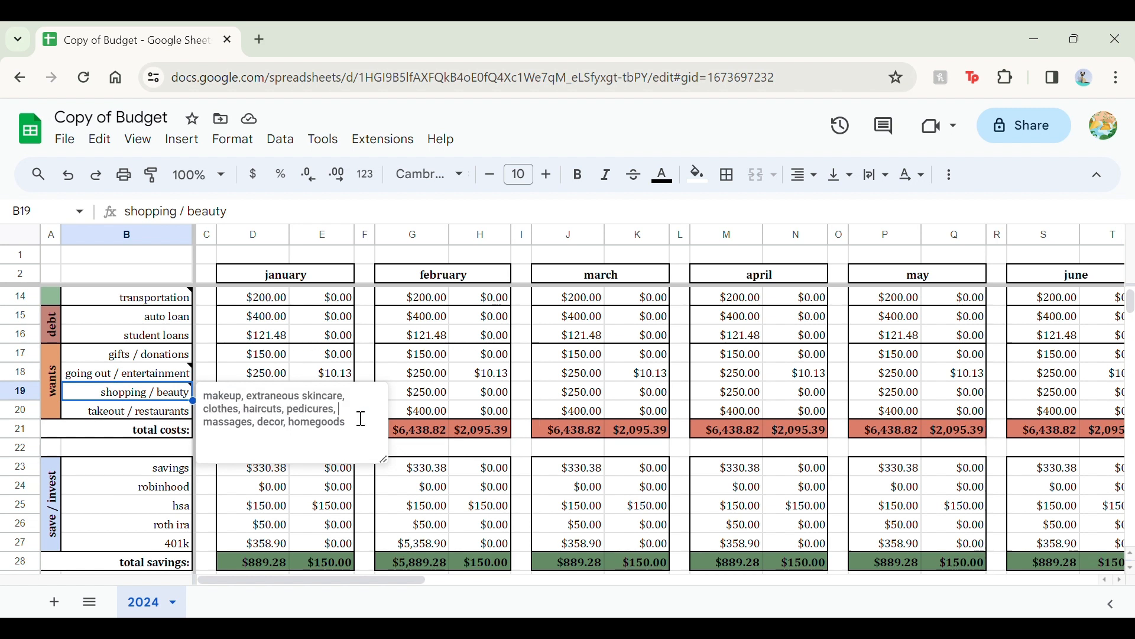
{"action": "left_click_drag", "start_coordinate": [252, 421], "coordinate": [291, 414]}
{"action": "left_click", "coordinate": [313, 418]}
{"action": "left_click_drag", "start_coordinate": [367, 437], "coordinate": [260, 427]}
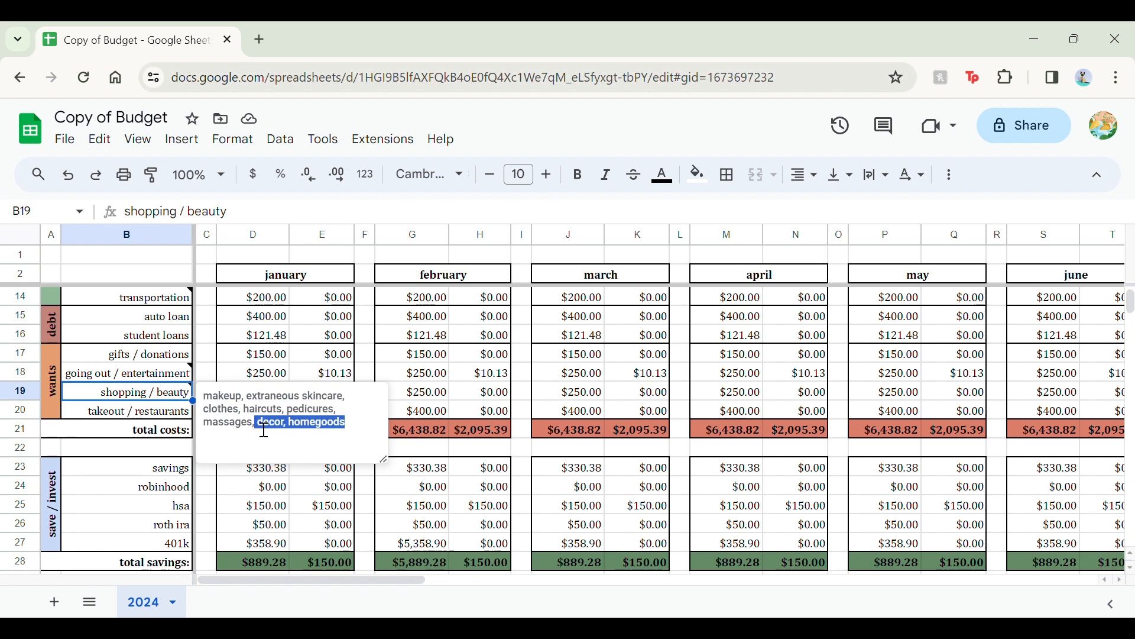
Step: Highlight the items listed in the shopping / beauty note from its end back towards "makeup", then close the note
{"action": "left_click", "coordinate": [311, 452]}
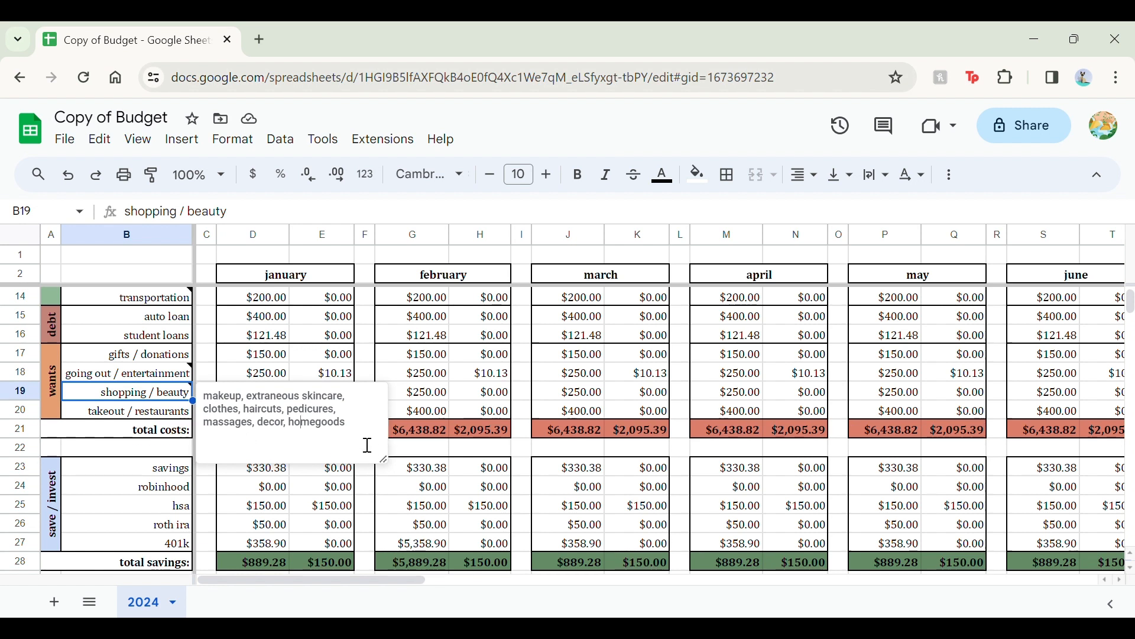
{"action": "left_click_drag", "start_coordinate": [367, 446], "coordinate": [235, 409]}
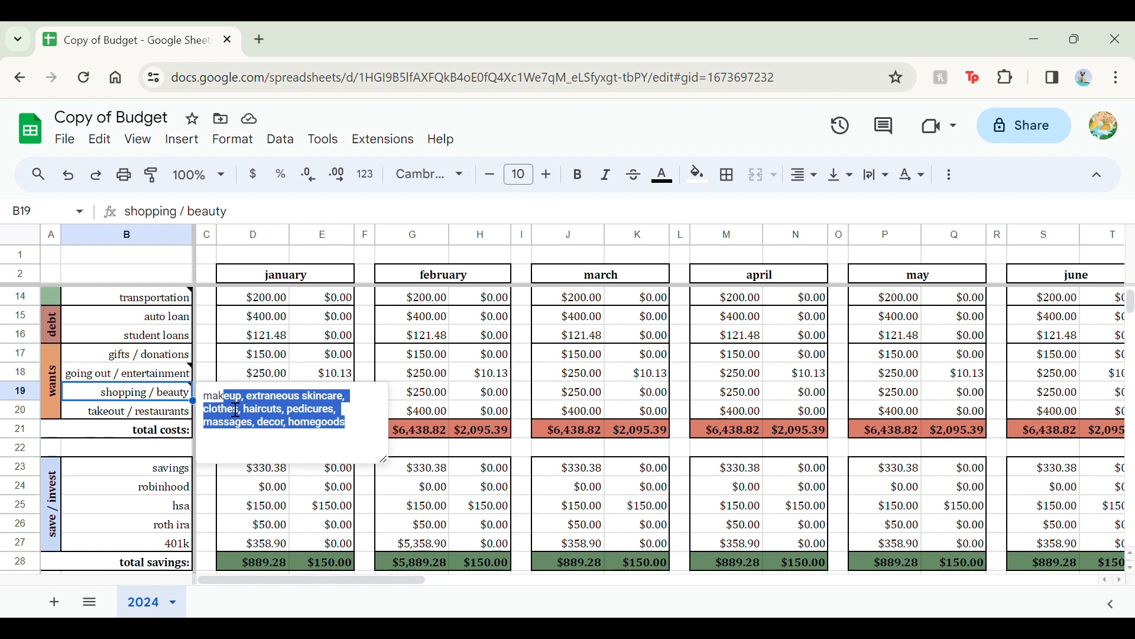
{"action": "left_click", "coordinate": [276, 439]}
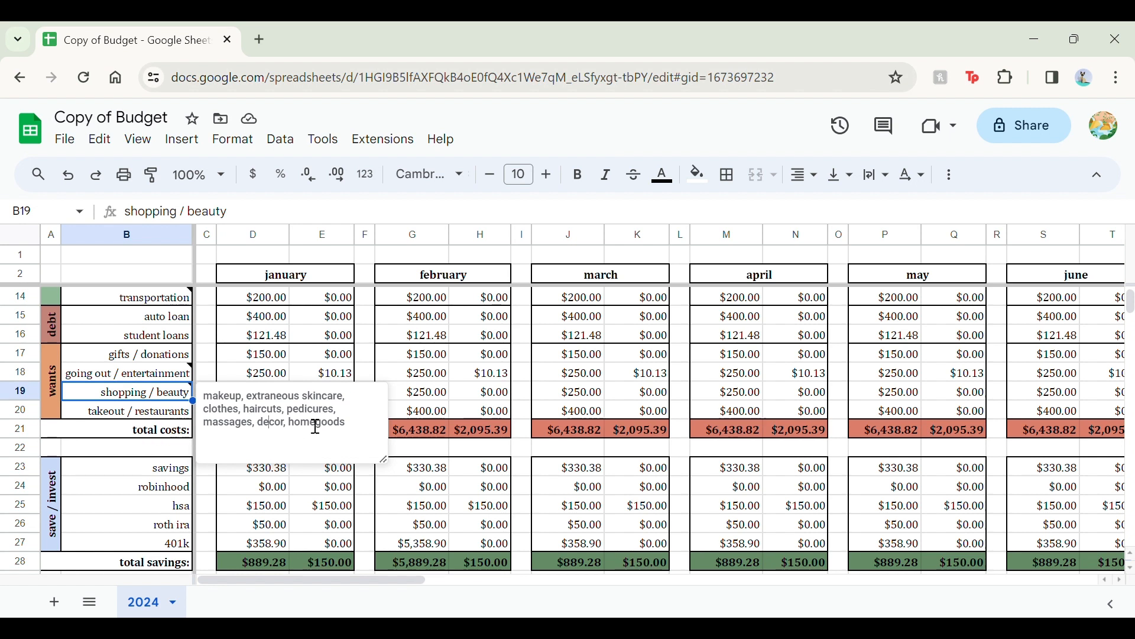
{"action": "left_click", "coordinate": [308, 374]}
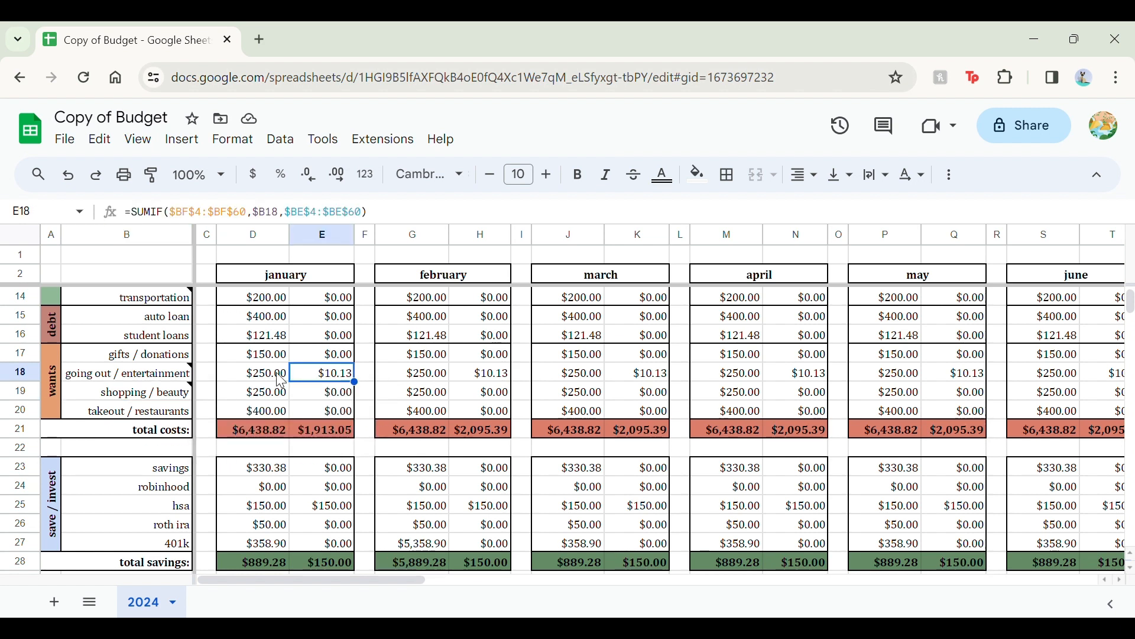
Step: Examine the takeout / restaurants category in B20 and its January budget in D20, then select the wants group A17:B20
{"action": "left_click", "coordinate": [127, 406]}
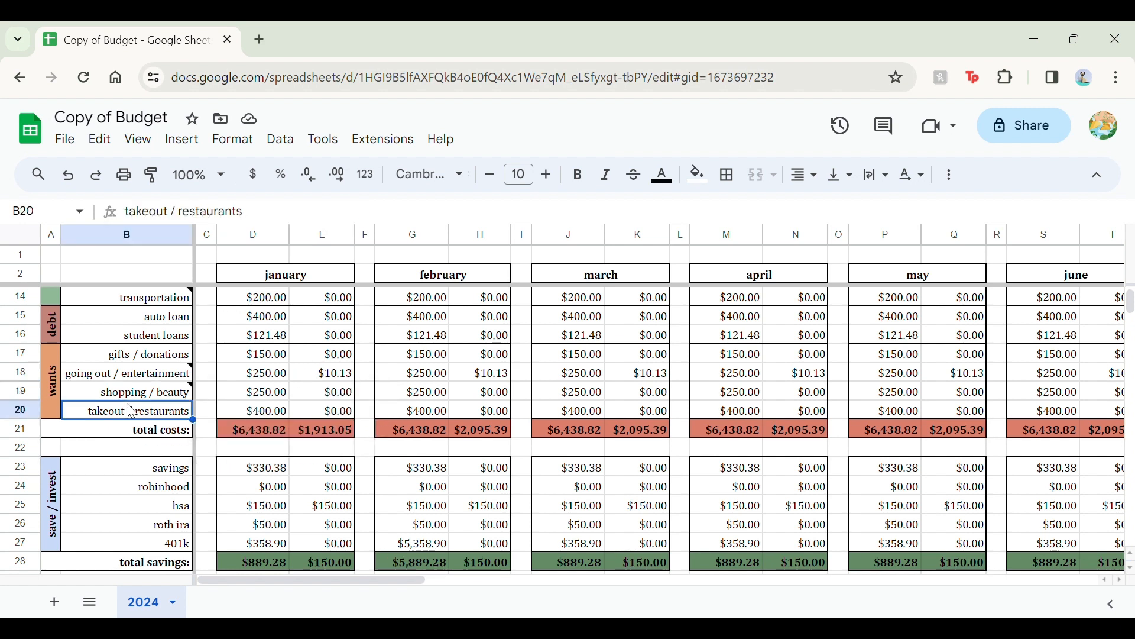
{"action": "left_click", "coordinate": [261, 414]}
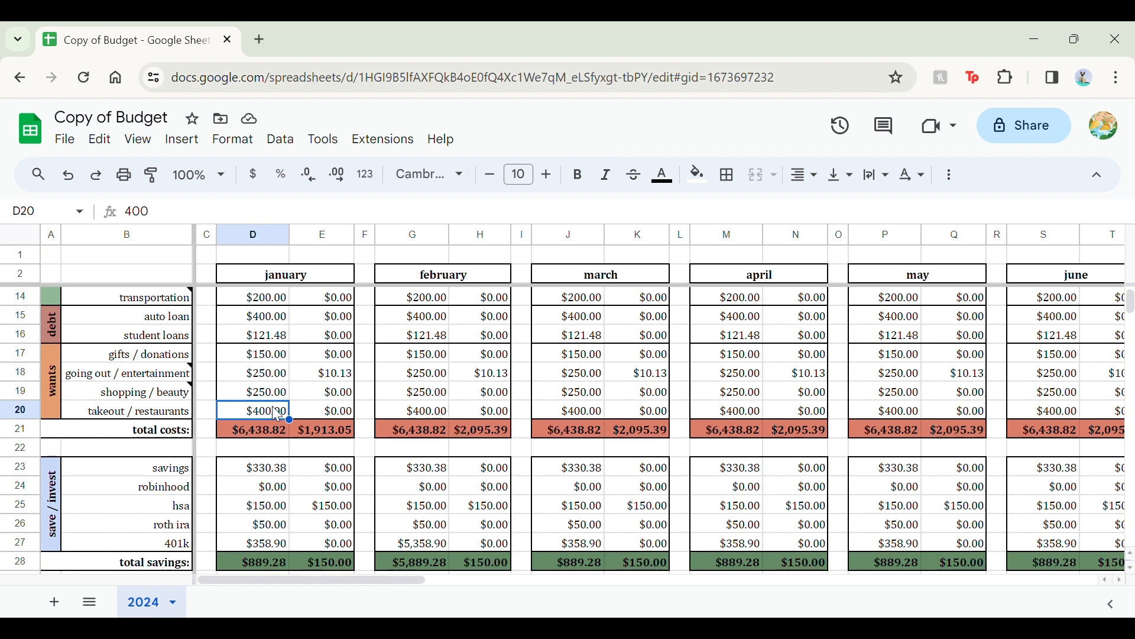
{"action": "scroll", "coordinate": [276, 414], "scroll_direction": "up", "scroll_amount": 1}
{"action": "left_click_drag", "start_coordinate": [51, 402], "coordinate": [115, 409]}
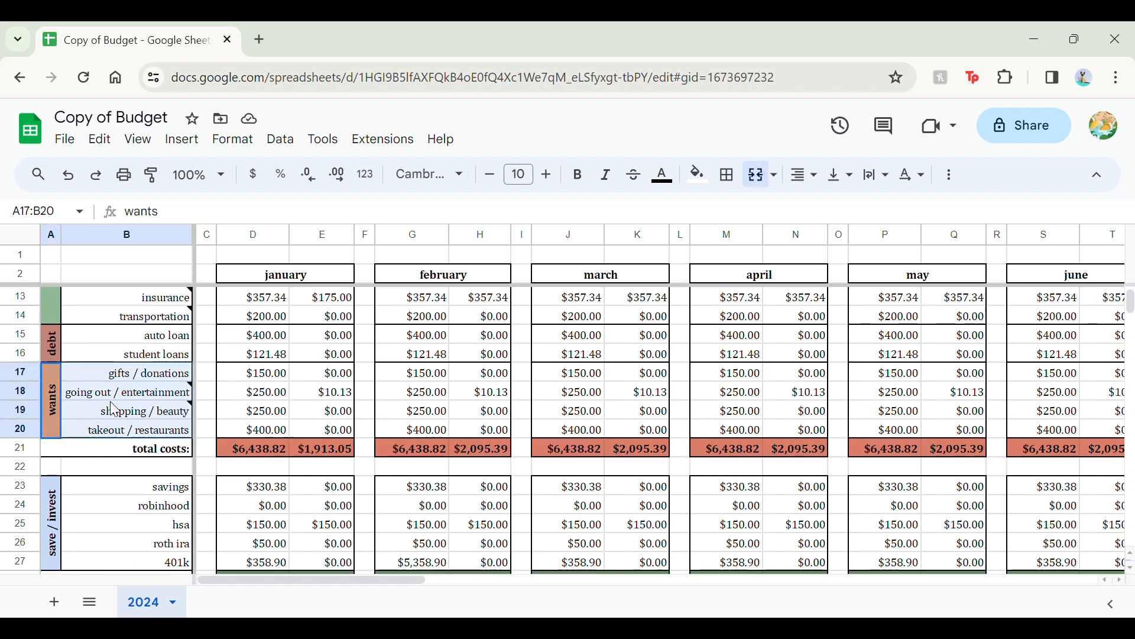
Step: Go through the January budgeted wants amounts from D17 down to D20, then select D17:D20 to check their sum
{"action": "left_click", "coordinate": [274, 379]}
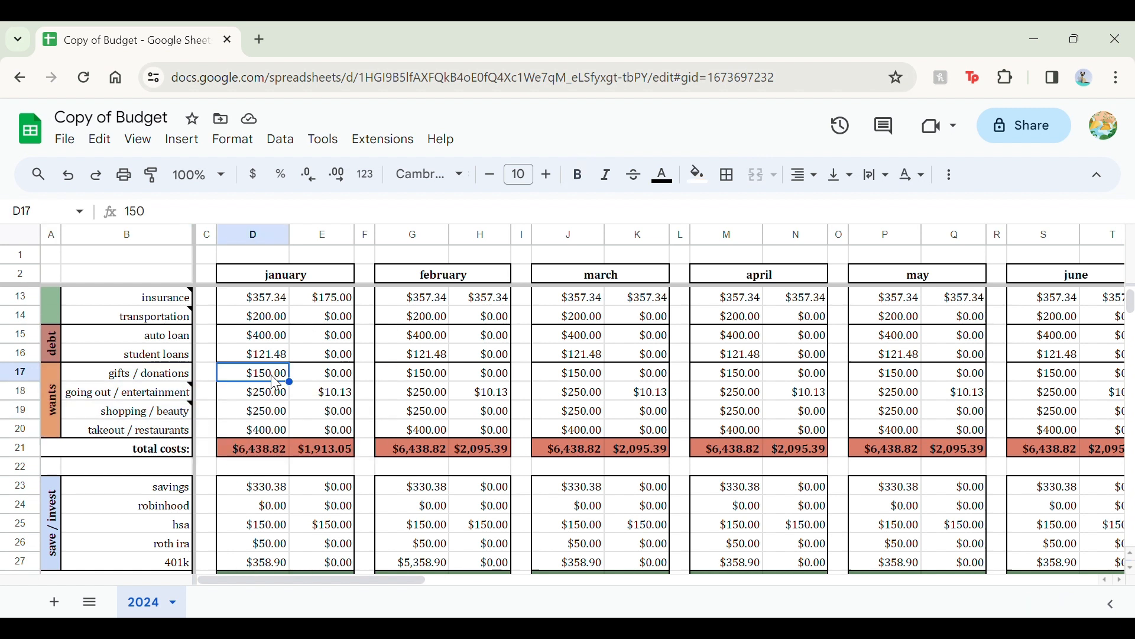
{"action": "key", "text": "Down"}
{"action": "key", "text": "Down"}
{"action": "key", "text": "Down"}
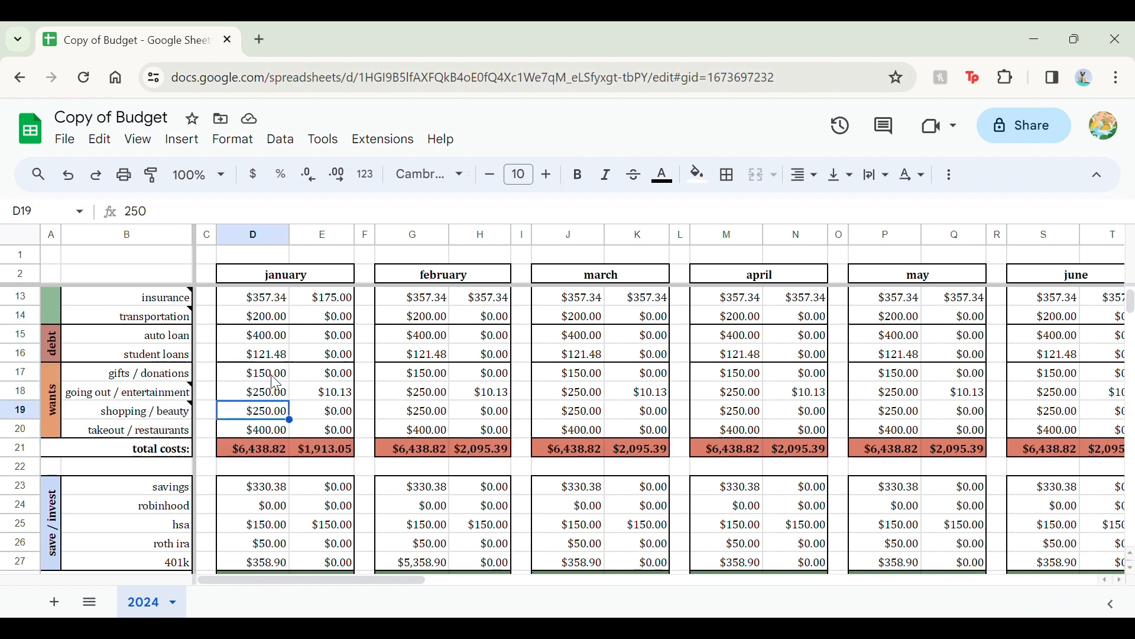
{"action": "scroll", "coordinate": [275, 383], "scroll_direction": "up", "scroll_amount": 1}
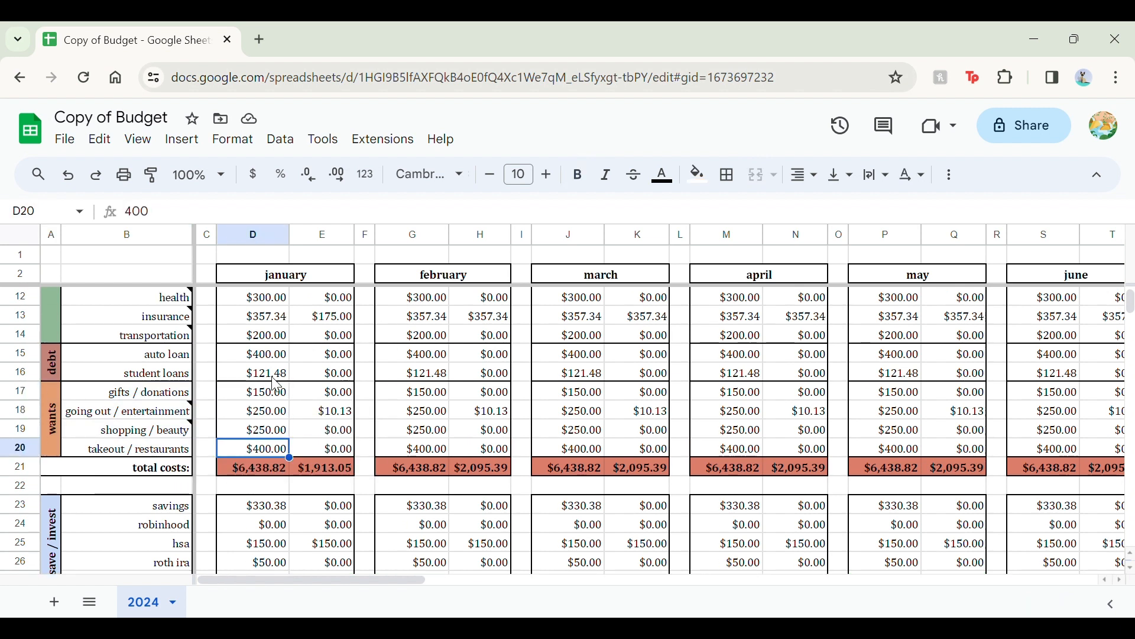
{"action": "left_click_drag", "start_coordinate": [258, 399], "coordinate": [257, 453]}
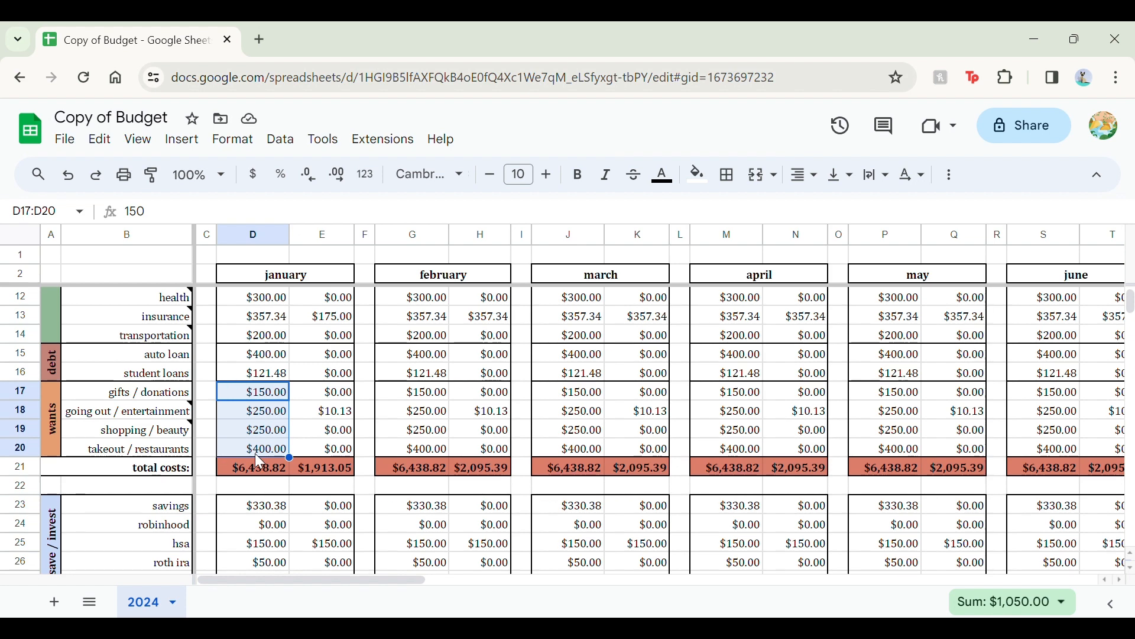
Step: Move on to the save / invest section and examine the January budgeted savings amount in D23
{"action": "scroll", "coordinate": [259, 460], "scroll_direction": "up", "scroll_amount": 4}
{"action": "scroll", "coordinate": [255, 464], "scroll_direction": "down", "scroll_amount": 5}
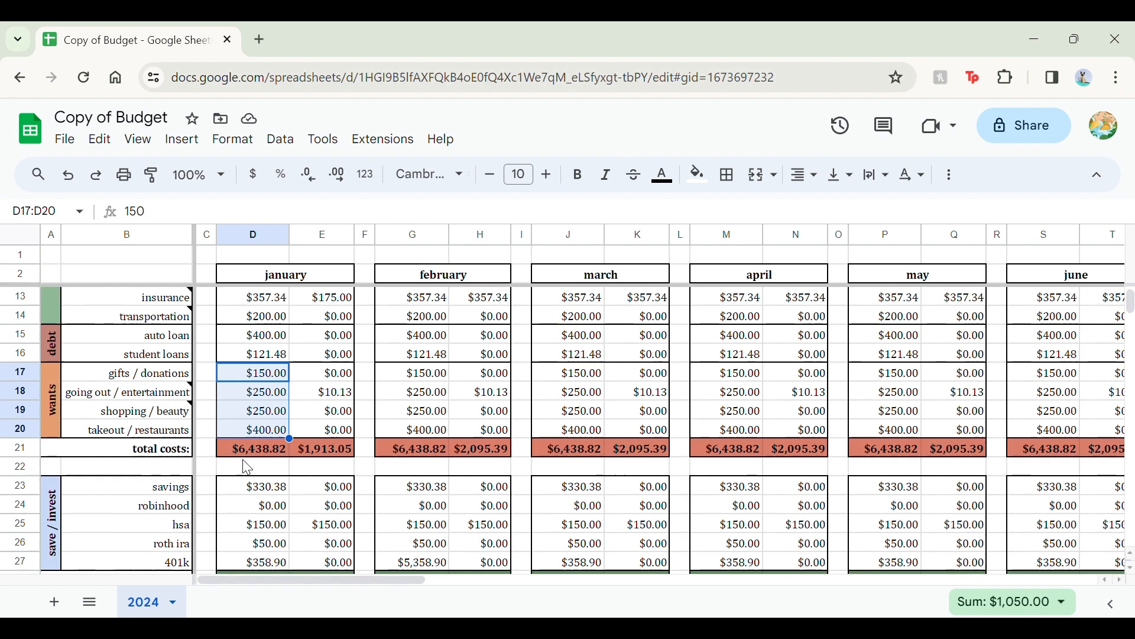
{"action": "scroll", "coordinate": [247, 467], "scroll_direction": "down", "scroll_amount": 1}
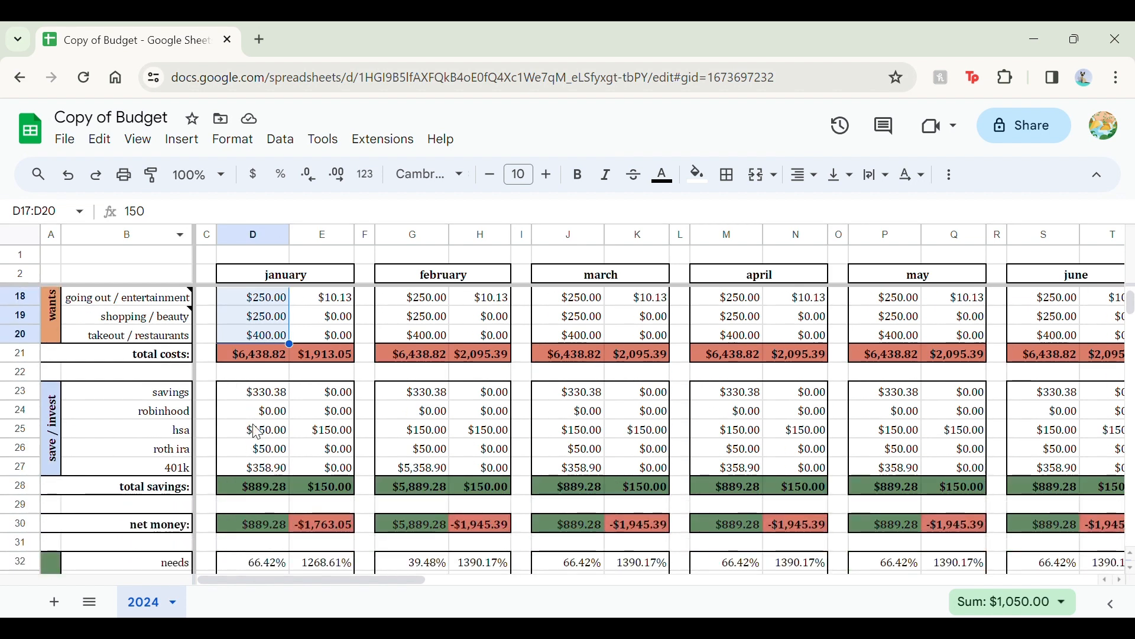
{"action": "left_click", "coordinate": [300, 393]}
{"action": "left_click", "coordinate": [272, 393]}
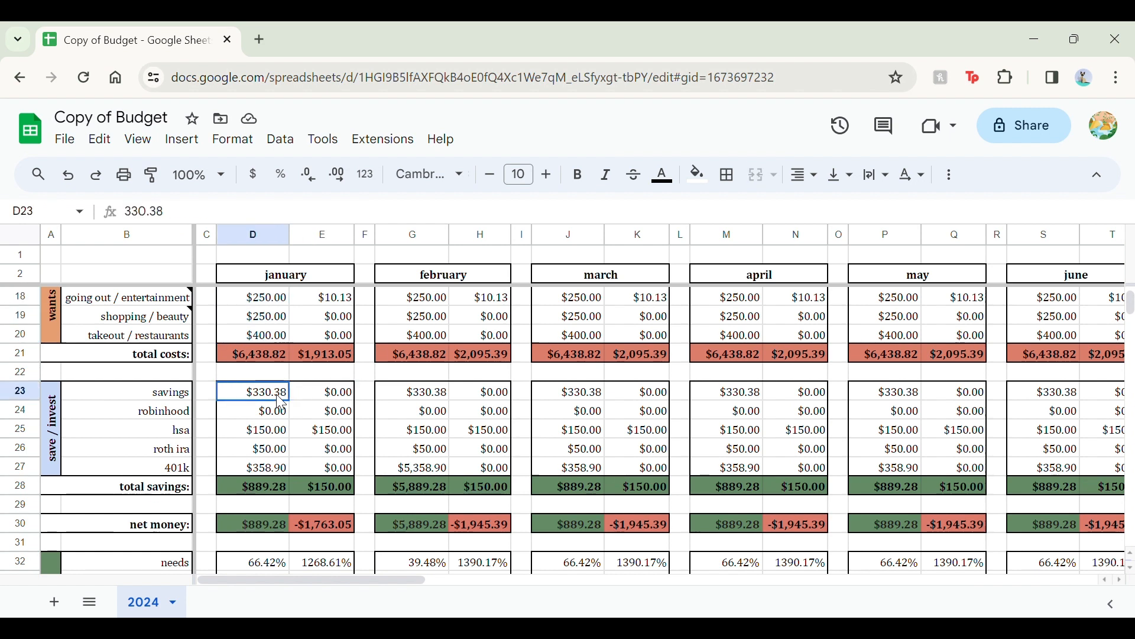
Step: Revisit the gifts / donations category in B17 with its January budget in D17, and the going out / entertainment category in B18
{"action": "scroll", "coordinate": [281, 402], "scroll_direction": "up", "scroll_amount": 1}
{"action": "scroll", "coordinate": [281, 402], "scroll_direction": "up", "scroll_amount": 1}
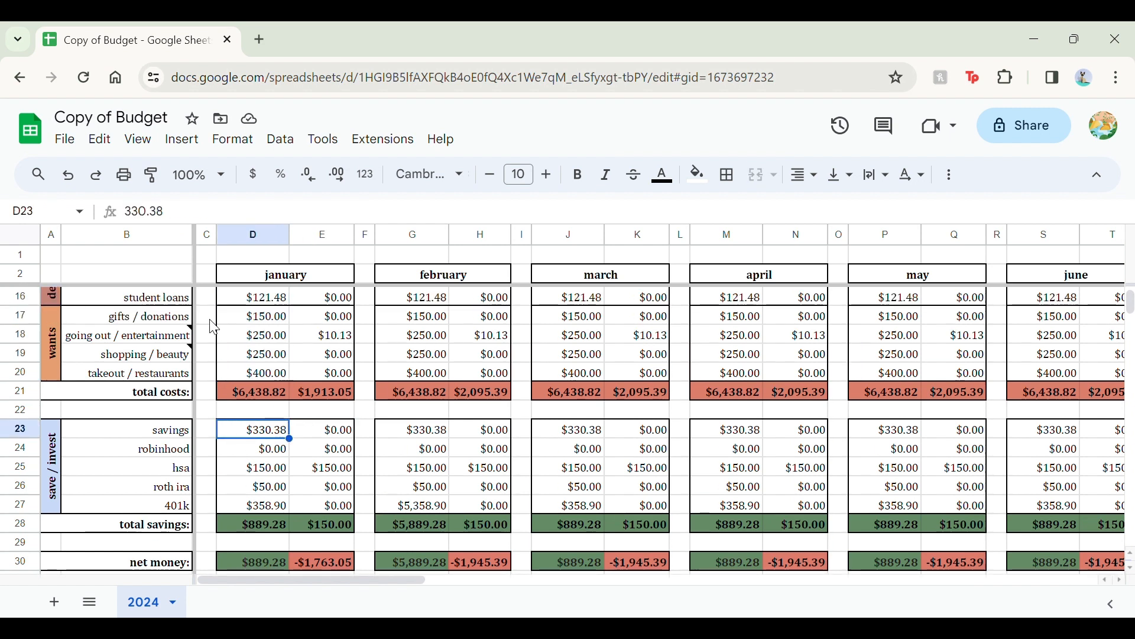
{"action": "left_click", "coordinate": [152, 324]}
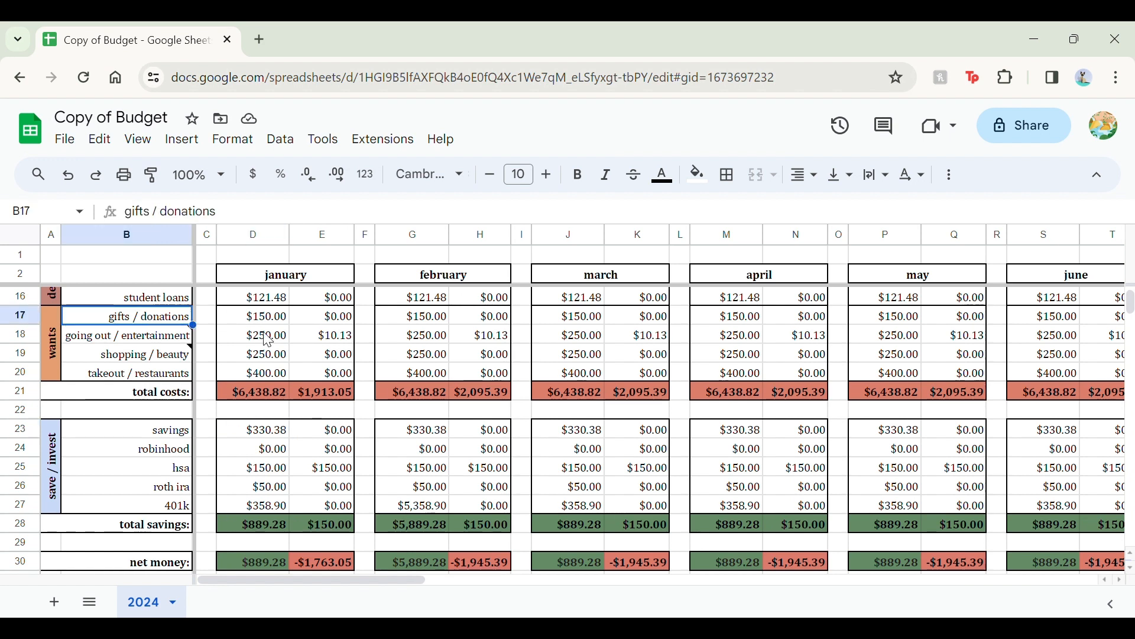
{"action": "left_click", "coordinate": [244, 322]}
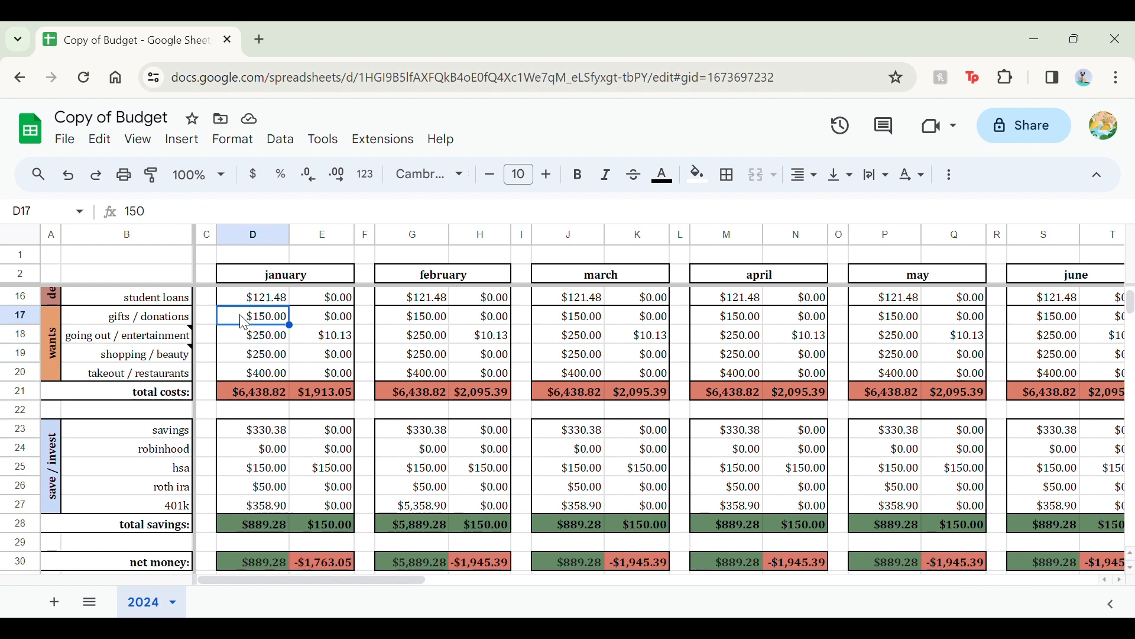
{"action": "left_click", "coordinate": [178, 324]}
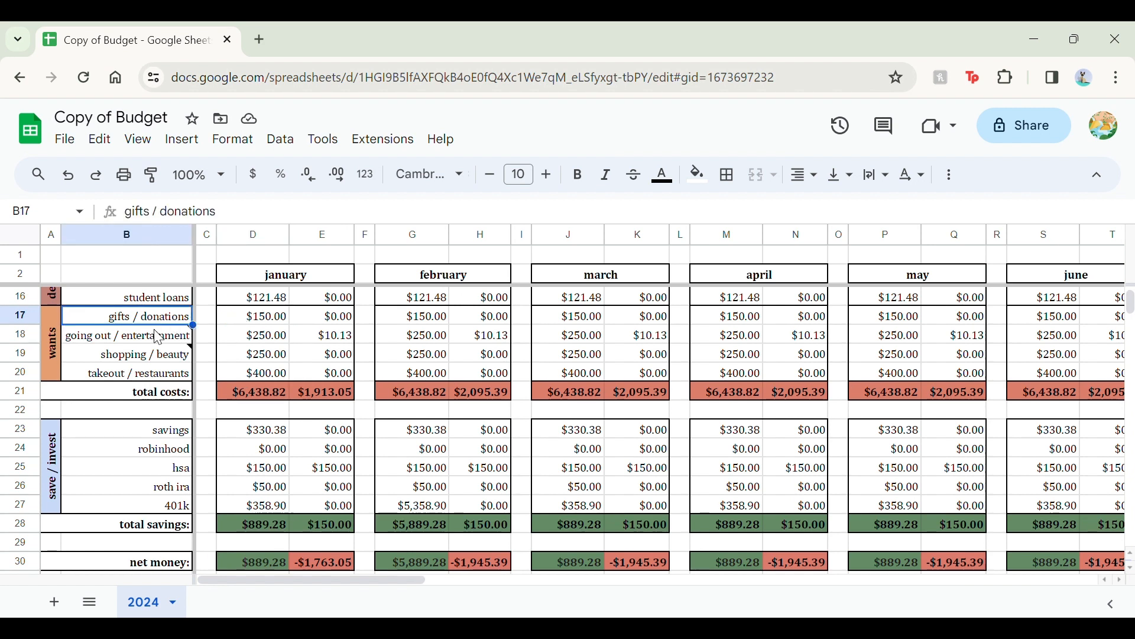
{"action": "left_click", "coordinate": [155, 342]}
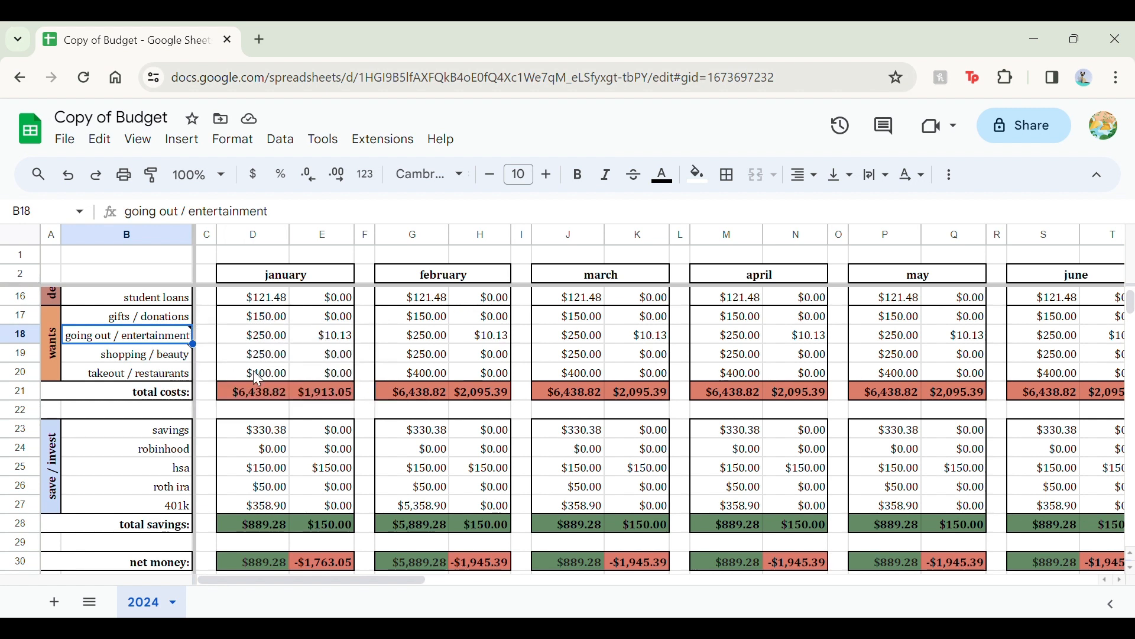
Step: Open the January budgeted total costs formula in D21 and trace its summed range D7:D20
{"action": "scroll", "coordinate": [258, 378], "scroll_direction": "down", "scroll_amount": 1}
{"action": "left_click", "coordinate": [257, 372]}
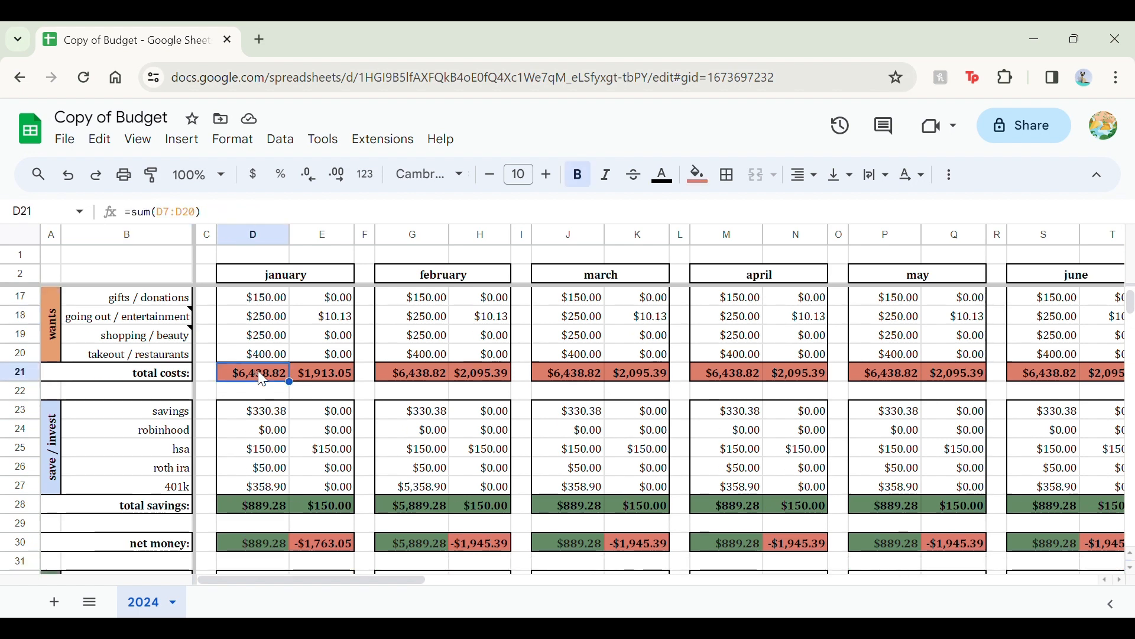
{"action": "left_click", "coordinate": [222, 213]}
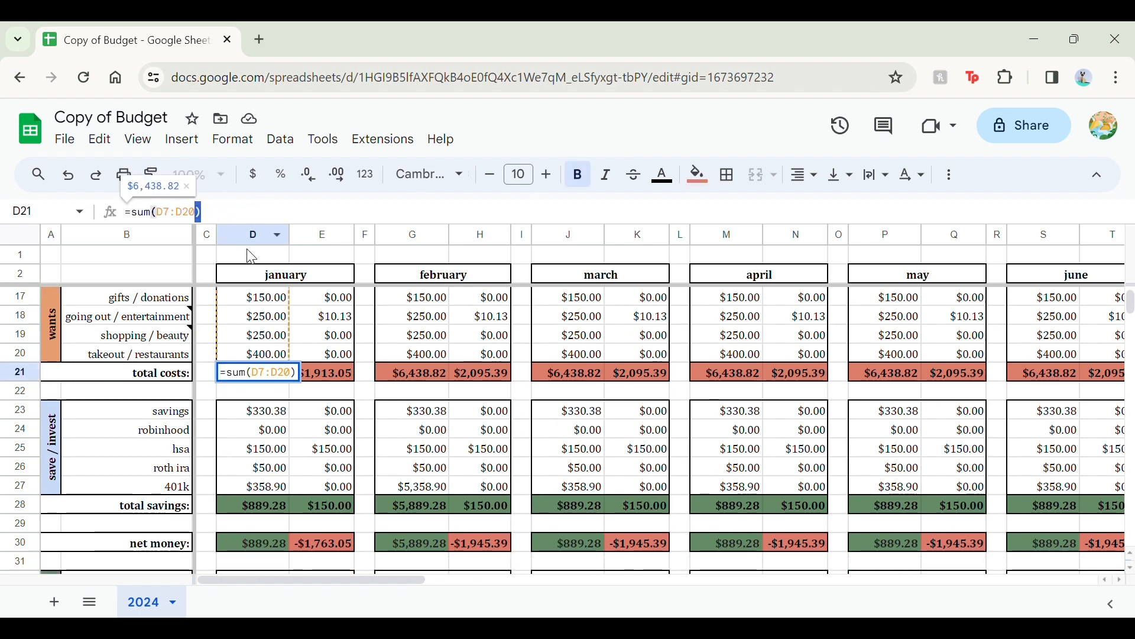
{"action": "scroll", "coordinate": [295, 317], "scroll_direction": "up", "scroll_amount": 1}
{"action": "scroll", "coordinate": [296, 318], "scroll_direction": "up", "scroll_amount": 4}
{"action": "scroll", "coordinate": [295, 317], "scroll_direction": "down", "scroll_amount": 2}
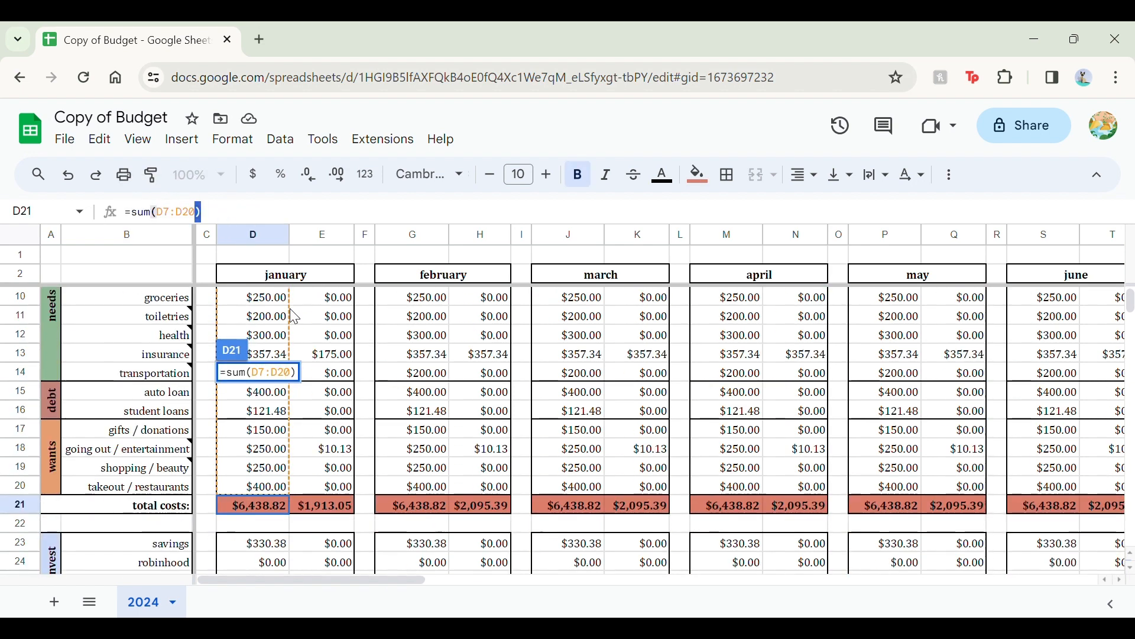
Step: Leave the D21 formula, check the January actual total costs formula in E21 and review the actual amounts it sums in E7:E20
{"action": "left_click", "coordinate": [336, 487]}
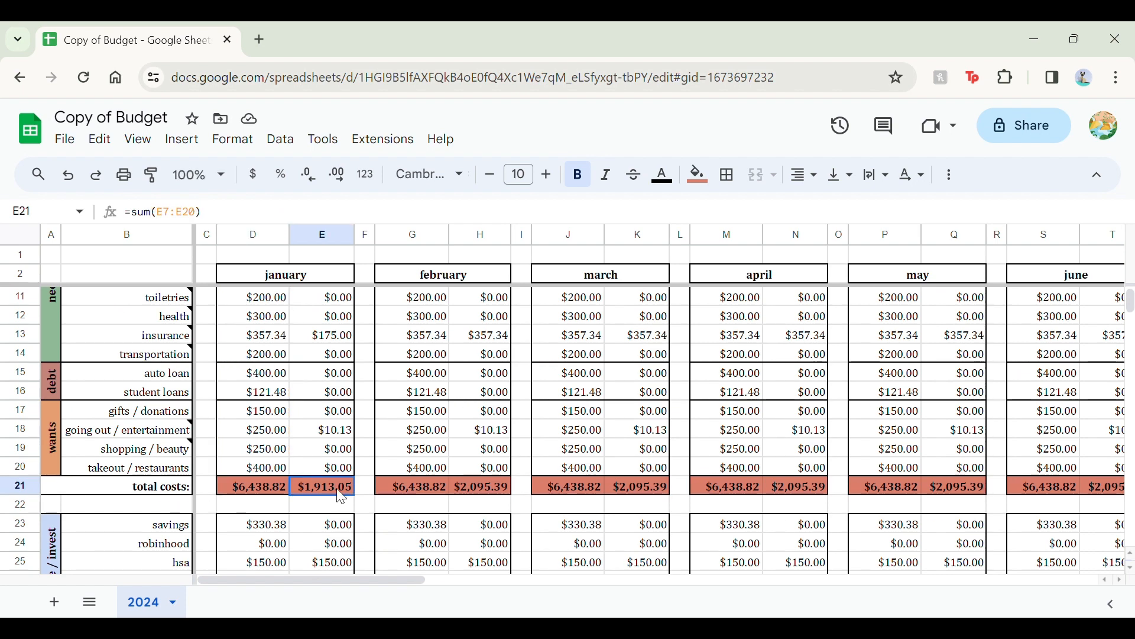
{"action": "scroll", "coordinate": [337, 488], "scroll_direction": "up", "scroll_amount": 3}
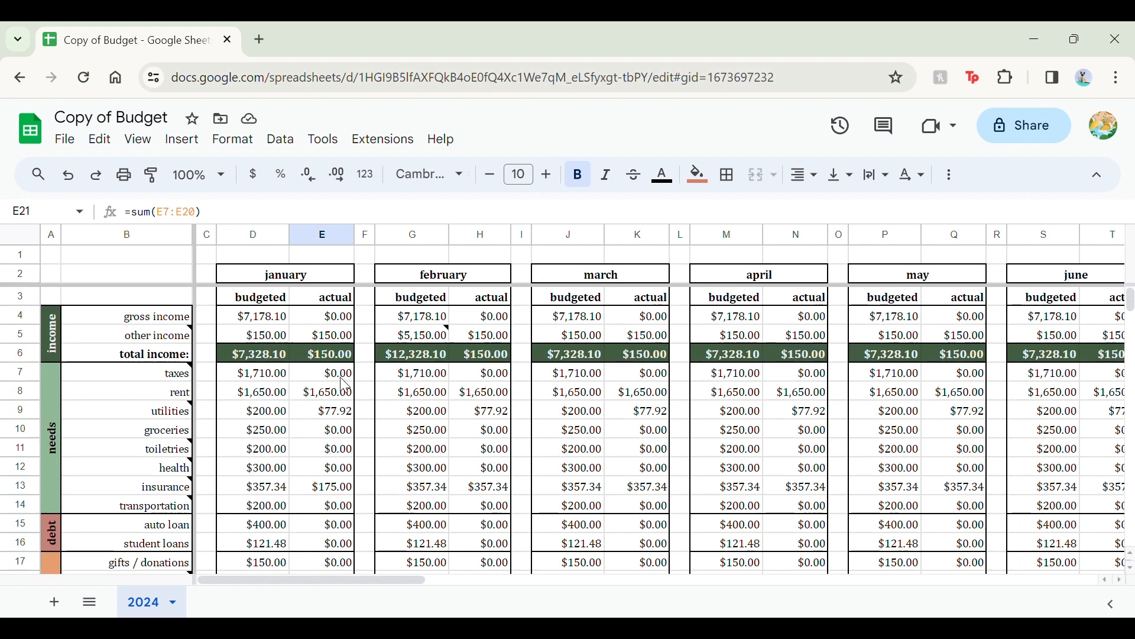
{"action": "scroll", "coordinate": [343, 407], "scroll_direction": "down", "scroll_amount": 1}
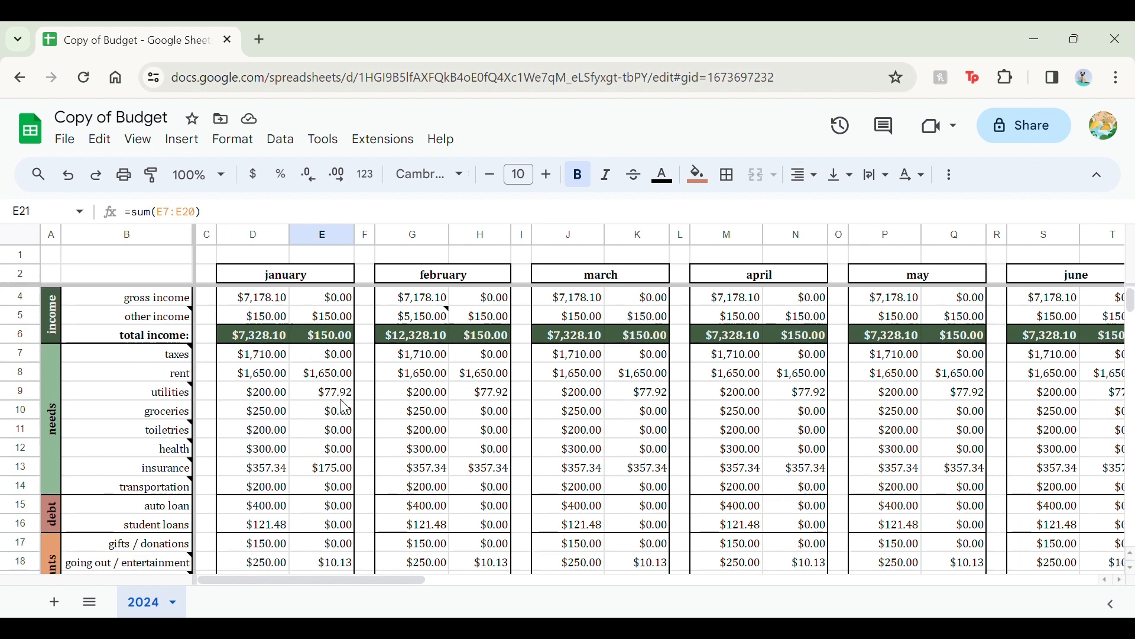
{"action": "scroll", "coordinate": [309, 506], "scroll_direction": "down", "scroll_amount": 2}
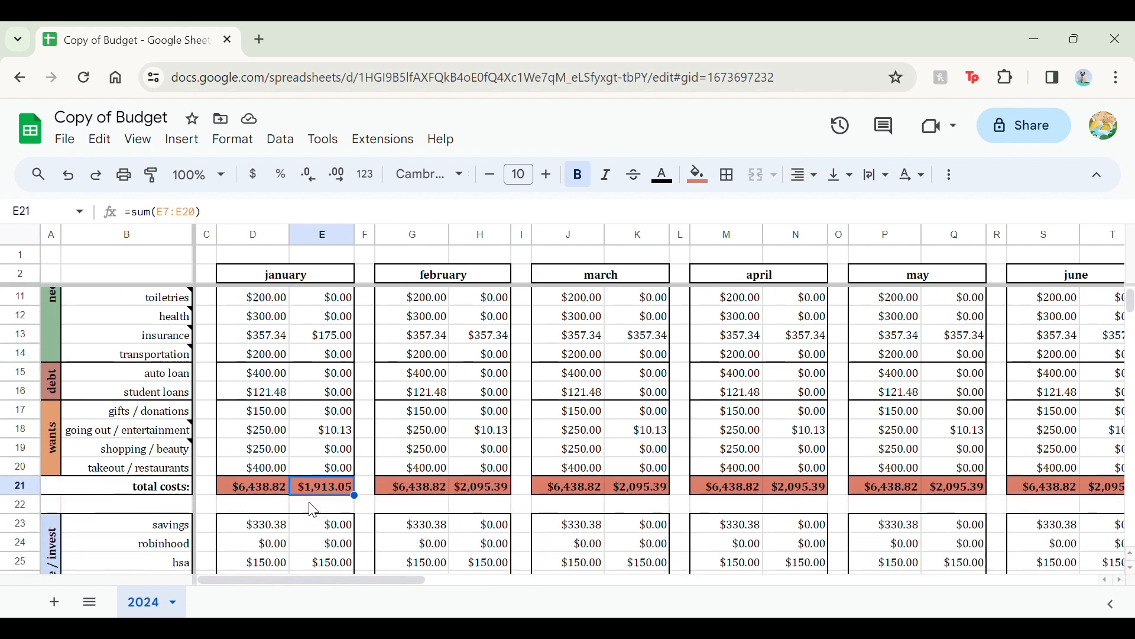
{"action": "scroll", "coordinate": [312, 508], "scroll_direction": "up", "scroll_amount": 1}
{"action": "scroll", "coordinate": [314, 509], "scroll_direction": "up", "scroll_amount": 3}
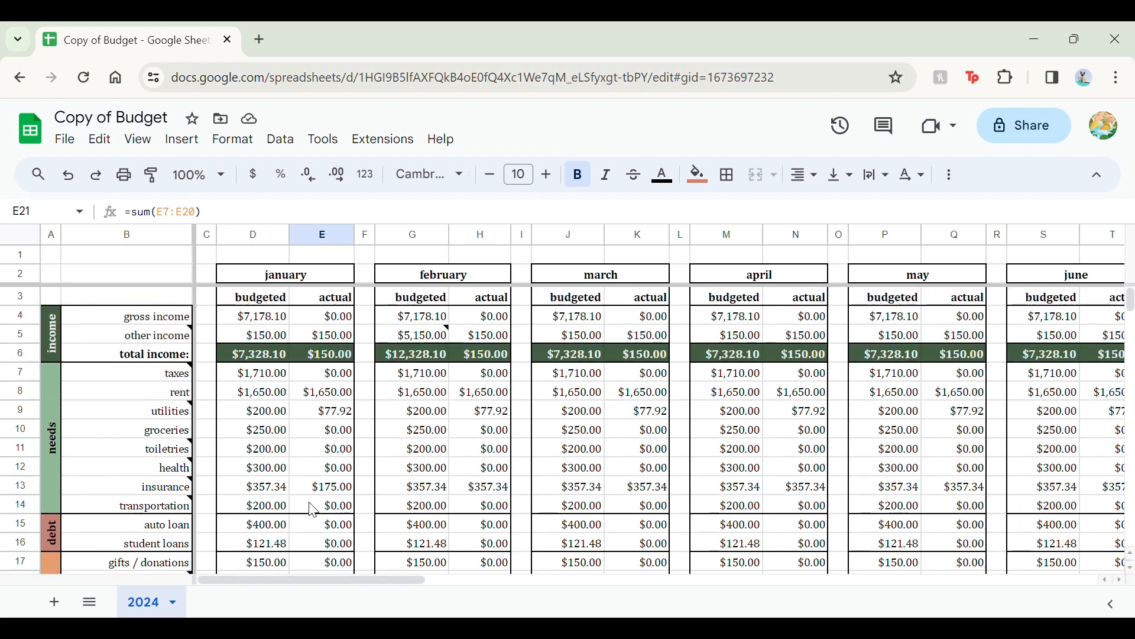
Step: Open the SUMIF formula for actual taxes in E7 at its range argument and bring the 2024 Purchases table into view
{"action": "left_click", "coordinate": [331, 374]}
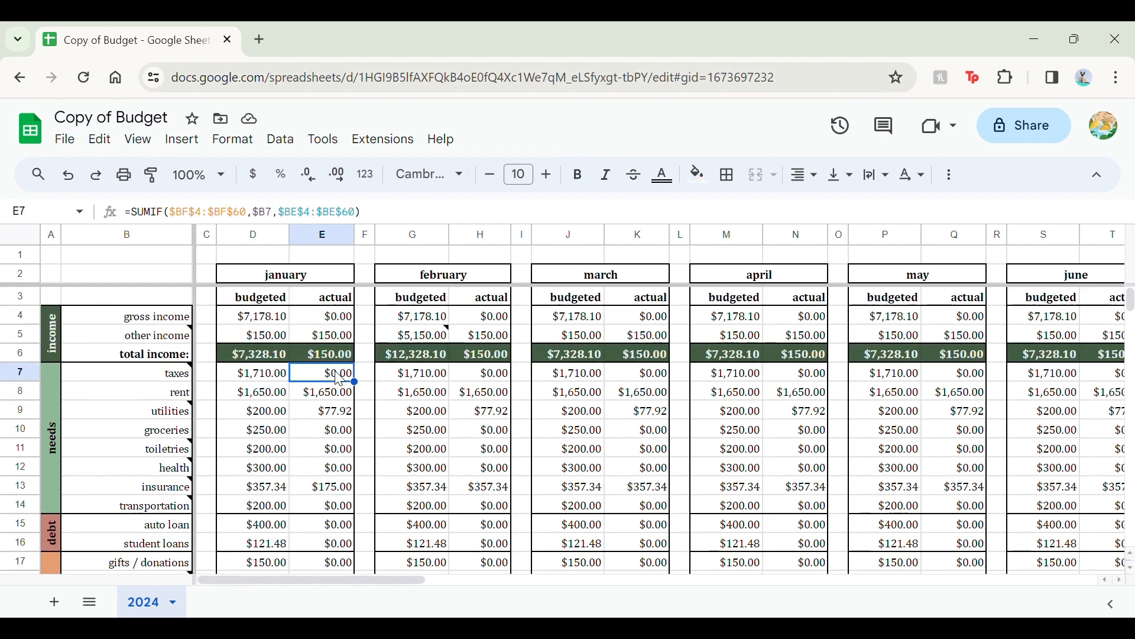
{"action": "left_click", "coordinate": [167, 217]}
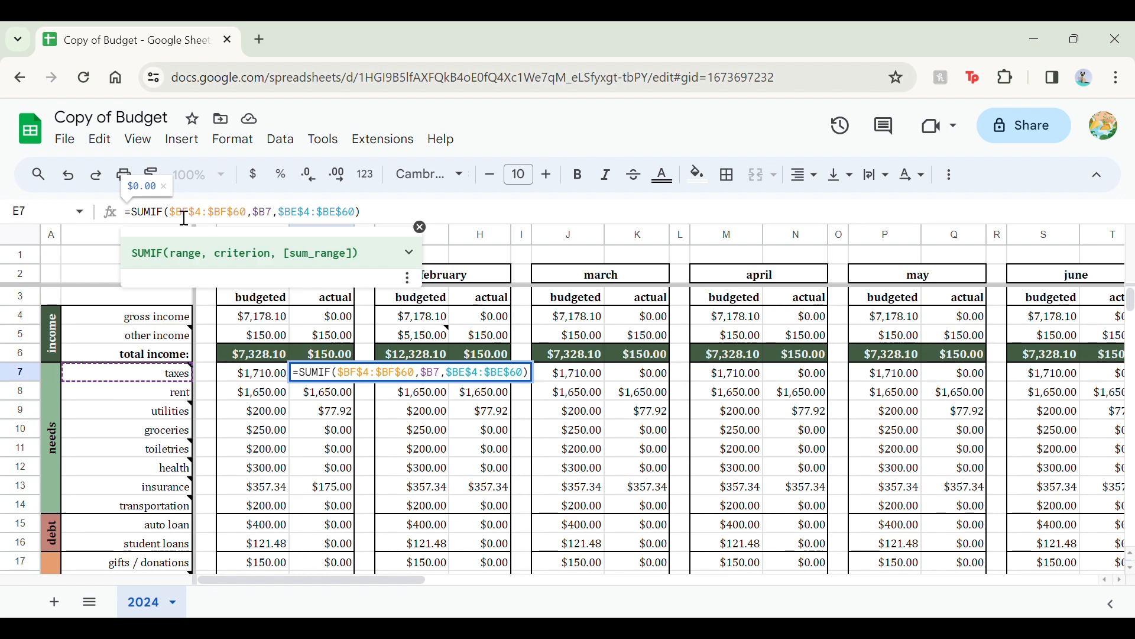
{"action": "left_click", "coordinate": [172, 213]}
{"action": "scroll", "coordinate": [535, 549], "scroll_direction": "right", "scroll_amount": 3}
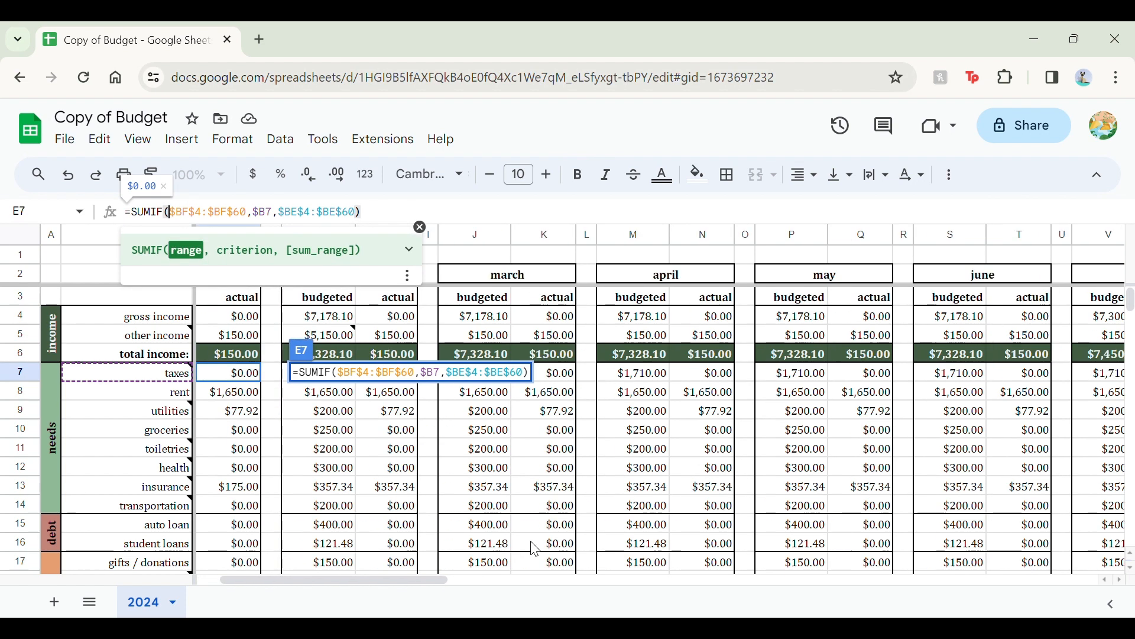
{"action": "scroll", "coordinate": [535, 548], "scroll_direction": "down", "scroll_amount": 1}
{"action": "scroll", "coordinate": [535, 548], "scroll_direction": "right", "scroll_amount": 15}
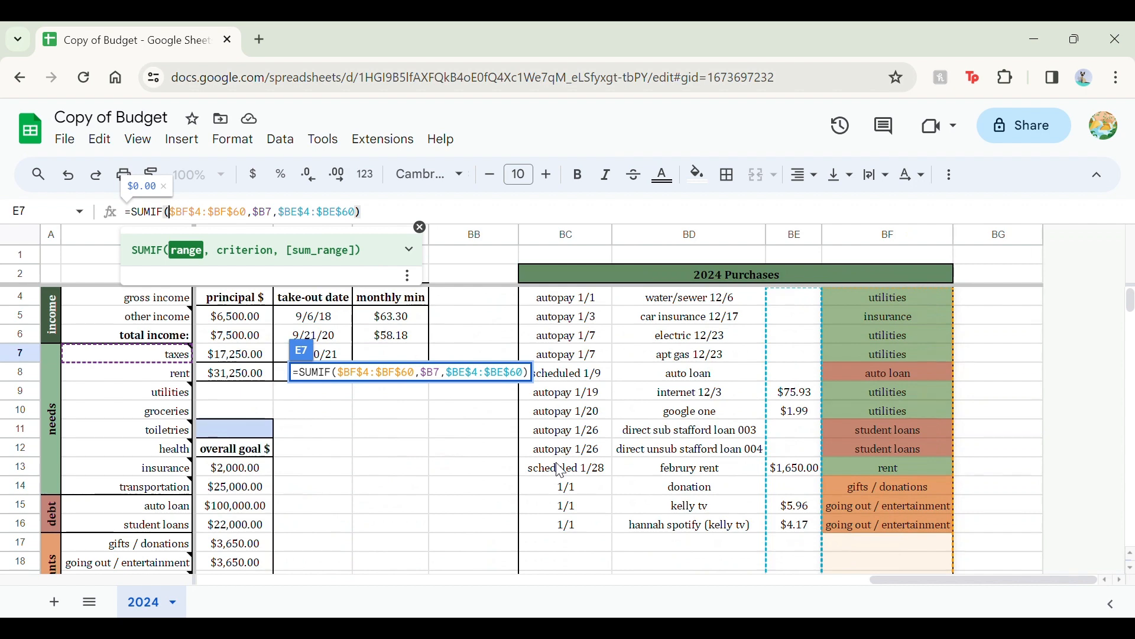
Step: Trace the E7 formula's category range BF4:BF60 and amount range BE4:BE60 through the January 2024 purchases
{"action": "scroll", "coordinate": [560, 470], "scroll_direction": "up", "scroll_amount": 1}
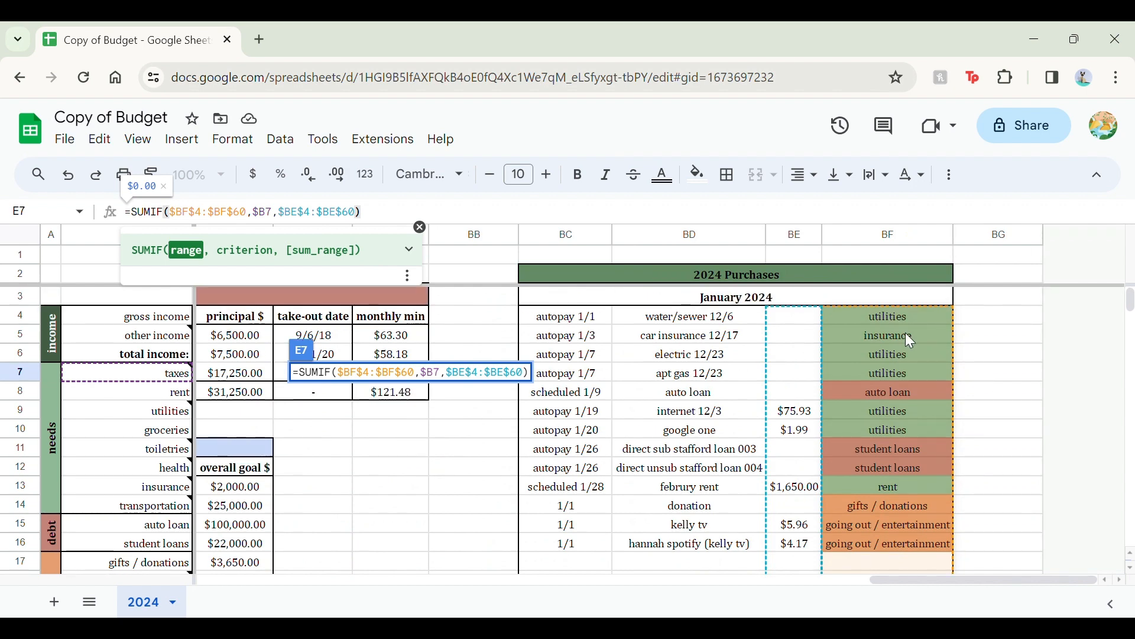
{"action": "scroll", "coordinate": [861, 479], "scroll_direction": "down", "scroll_amount": 7}
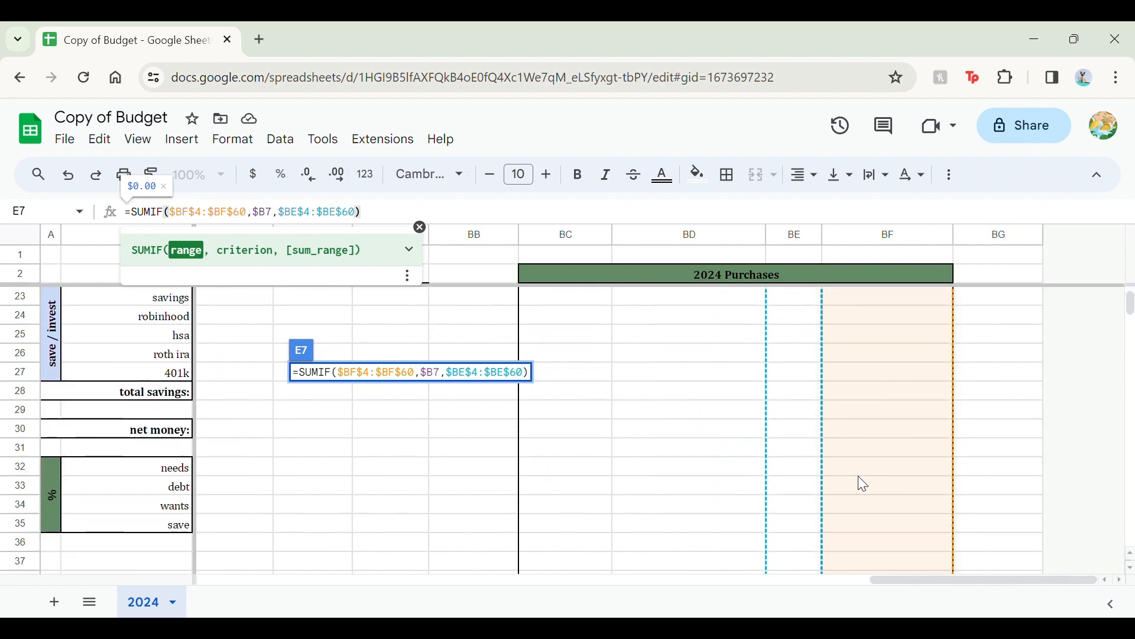
{"action": "scroll", "coordinate": [861, 479], "scroll_direction": "up", "scroll_amount": 1}
{"action": "scroll", "coordinate": [861, 482], "scroll_direction": "up", "scroll_amount": 5}
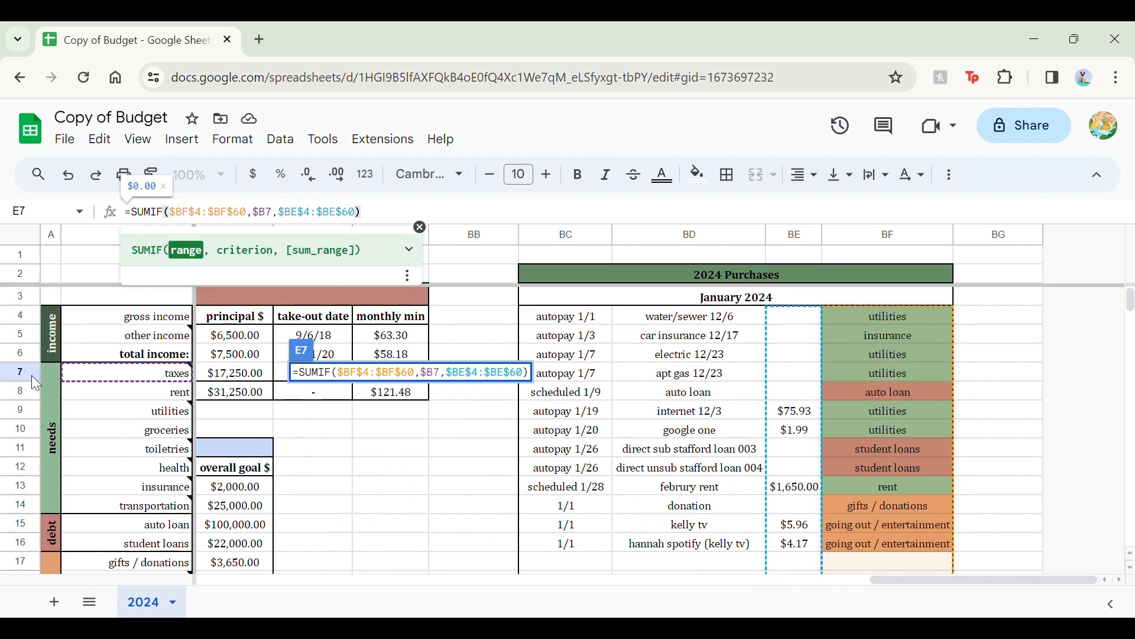
{"action": "mouse_move", "coordinate": [178, 374]}
{"action": "scroll", "coordinate": [881, 425], "scroll_direction": "down", "scroll_amount": 12}
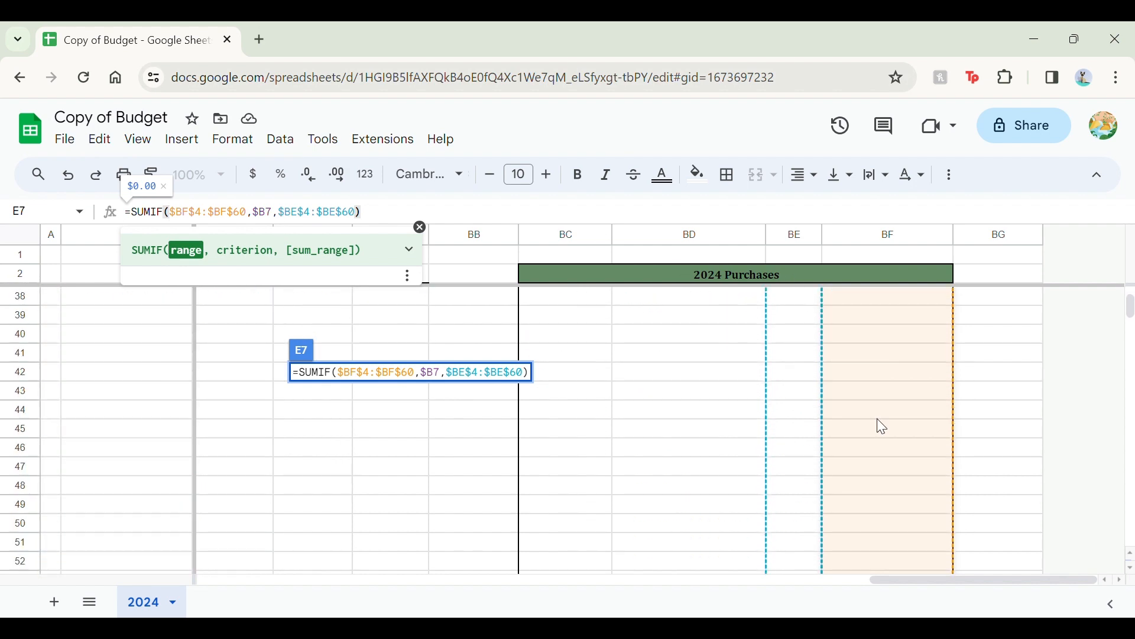
{"action": "scroll", "coordinate": [881, 426], "scroll_direction": "down", "scroll_amount": 5}
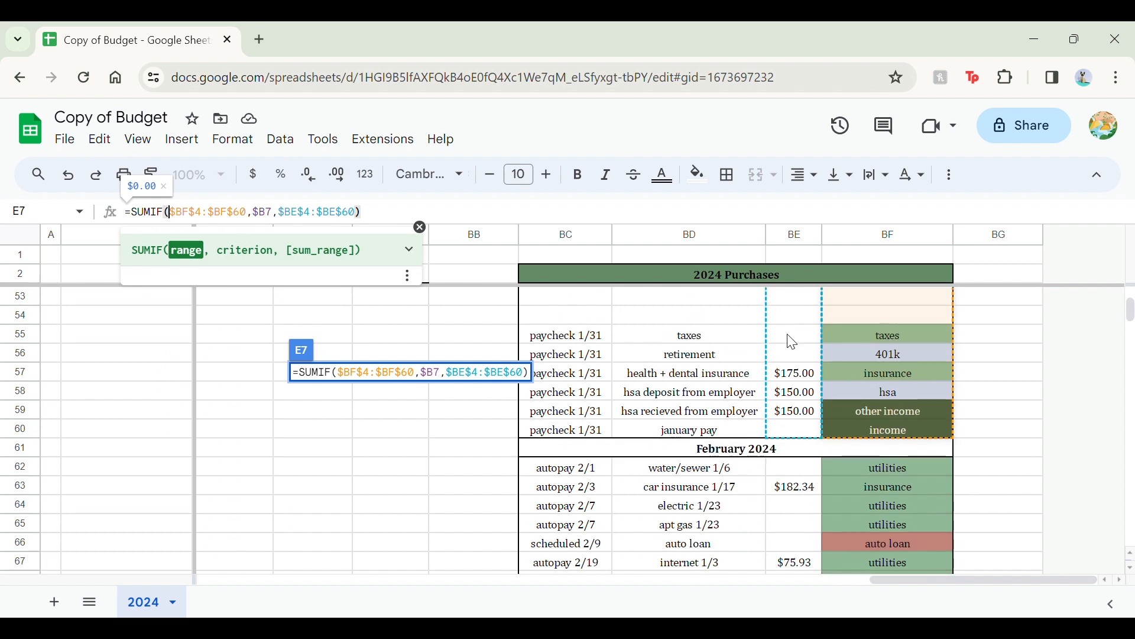
Step: Return to the January actual taxes cell and leave the E7 formula
{"action": "scroll", "coordinate": [386, 339], "scroll_direction": "left", "scroll_amount": 20}
{"action": "scroll", "coordinate": [386, 339], "scroll_direction": "up", "scroll_amount": 15}
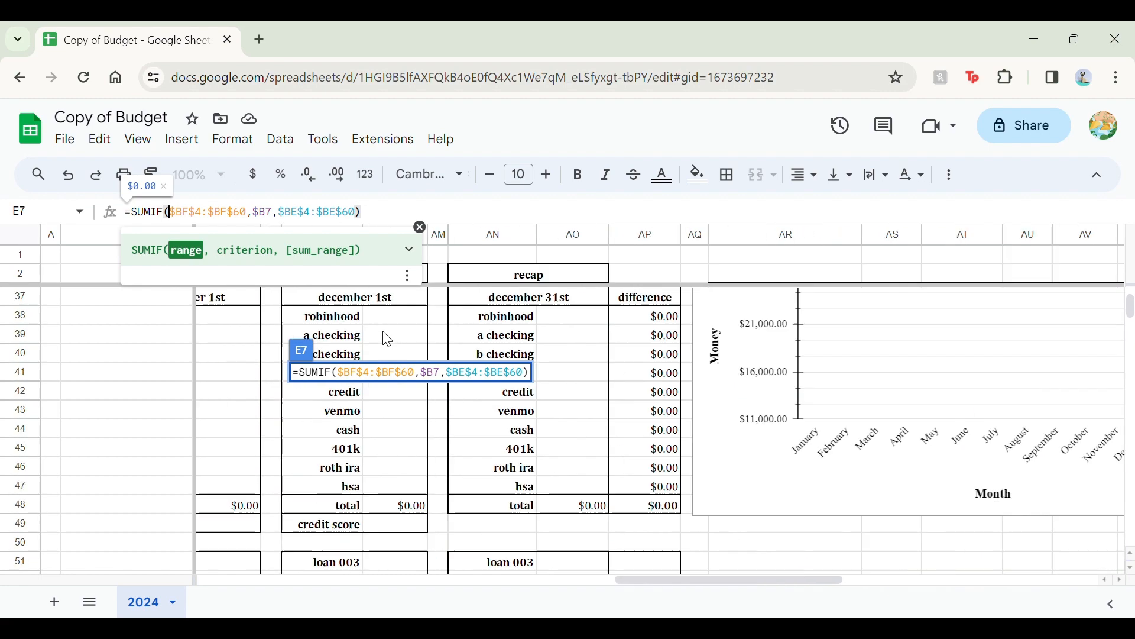
{"action": "scroll", "coordinate": [386, 334], "scroll_direction": "left", "scroll_amount": 10}
{"action": "scroll", "coordinate": [387, 334], "scroll_direction": "up", "scroll_amount": 3}
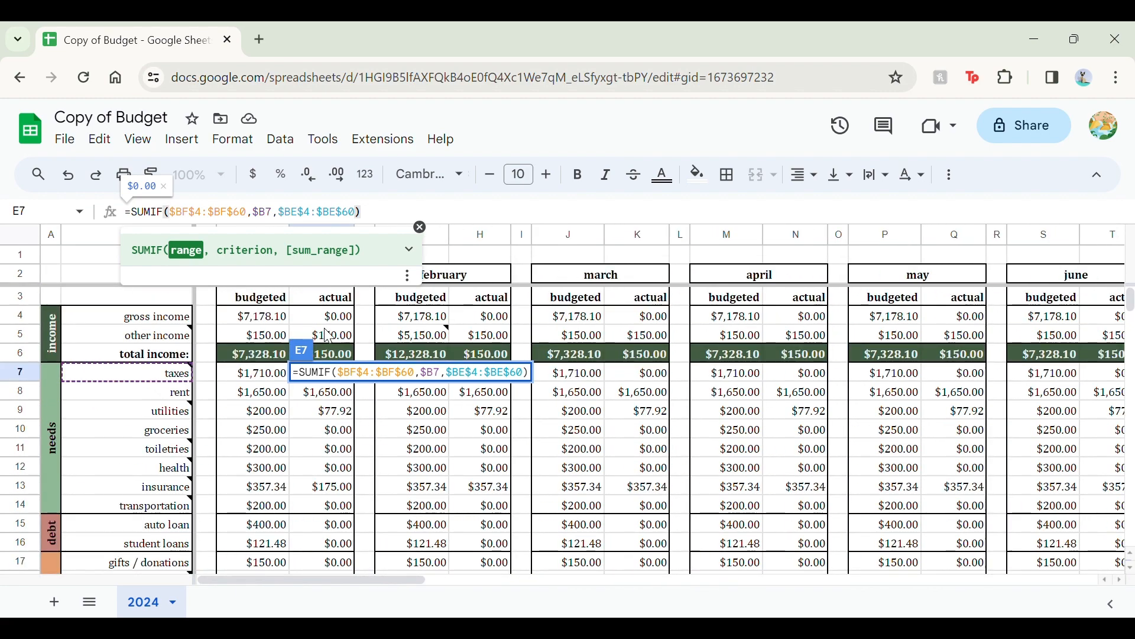
{"action": "key", "text": "Return"}
{"action": "key", "text": "Up"}
Step: Enter 67 as the amount of the 1/31 paycheck taxes purchase in BE55
{"action": "scroll", "coordinate": [426, 364], "scroll_direction": "right", "scroll_amount": 20}
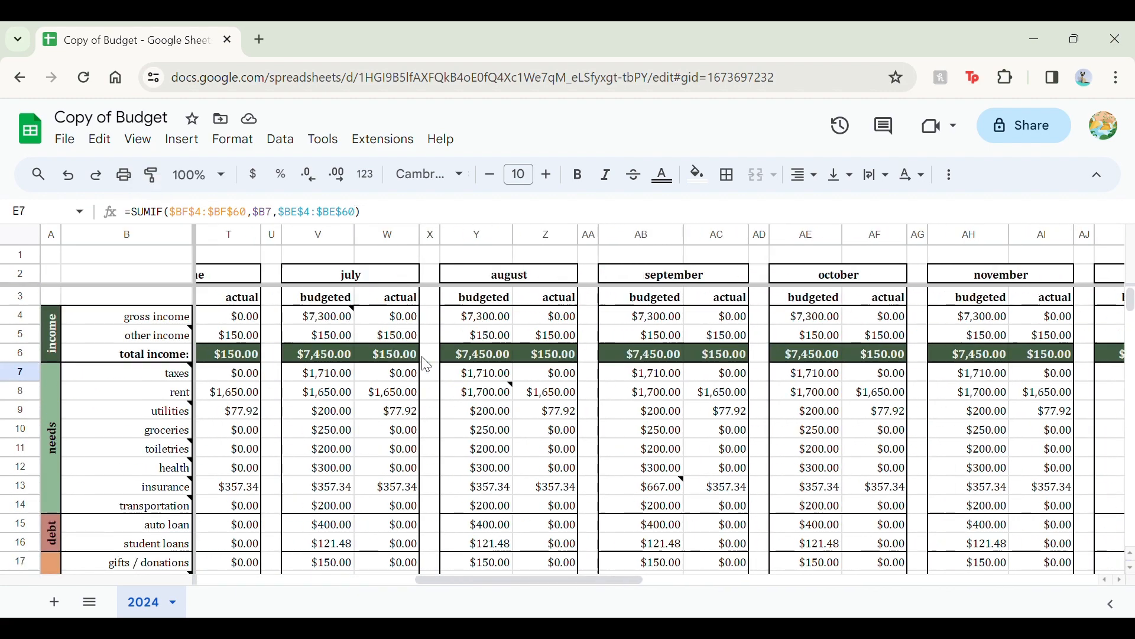
{"action": "scroll", "coordinate": [426, 363], "scroll_direction": "down", "scroll_amount": 10}
{"action": "scroll", "coordinate": [425, 363], "scroll_direction": "down", "scroll_amount": 8}
{"action": "scroll", "coordinate": [425, 363], "scroll_direction": "up", "scroll_amount": 2}
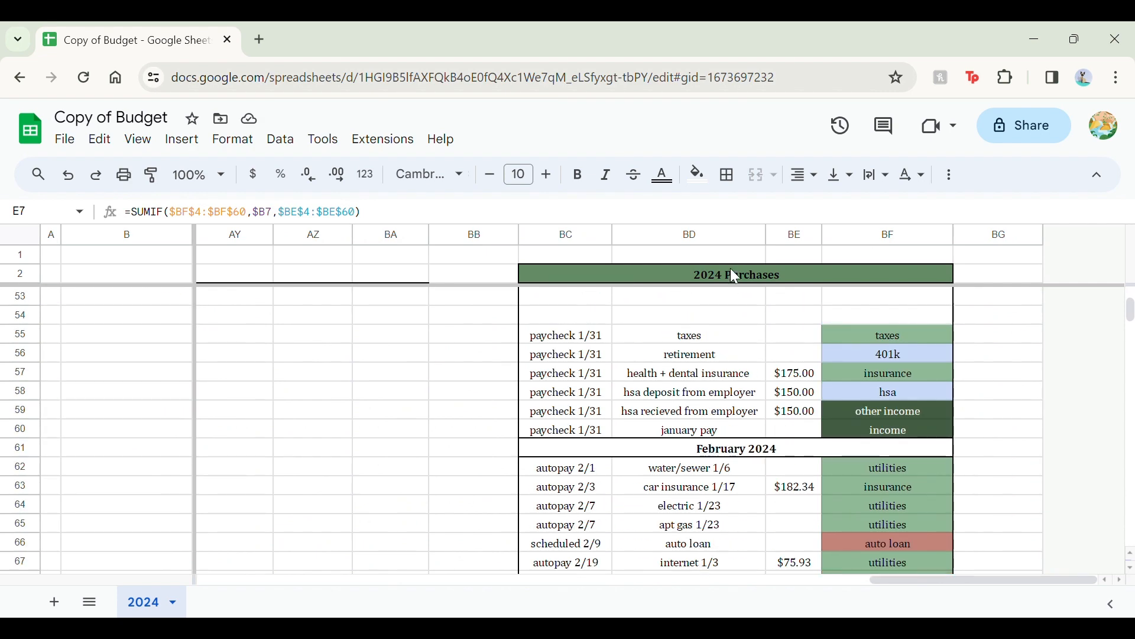
{"action": "left_click", "coordinate": [833, 336]}
{"action": "left_click", "coordinate": [772, 340]}
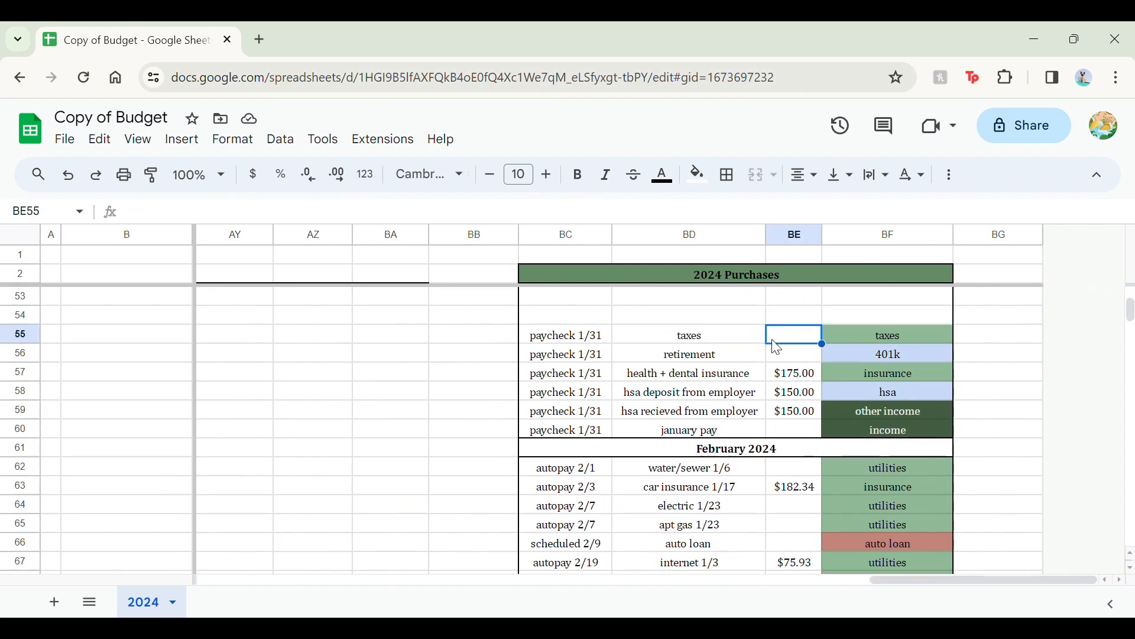
{"action": "type", "text": "67"}
{"action": "key", "text": "Return"}
Step: Check the January actual taxes amount and its SUMIF formula in E7
{"action": "scroll", "coordinate": [777, 348], "scroll_direction": "left", "scroll_amount": 20}
{"action": "scroll", "coordinate": [777, 348], "scroll_direction": "up", "scroll_amount": 5}
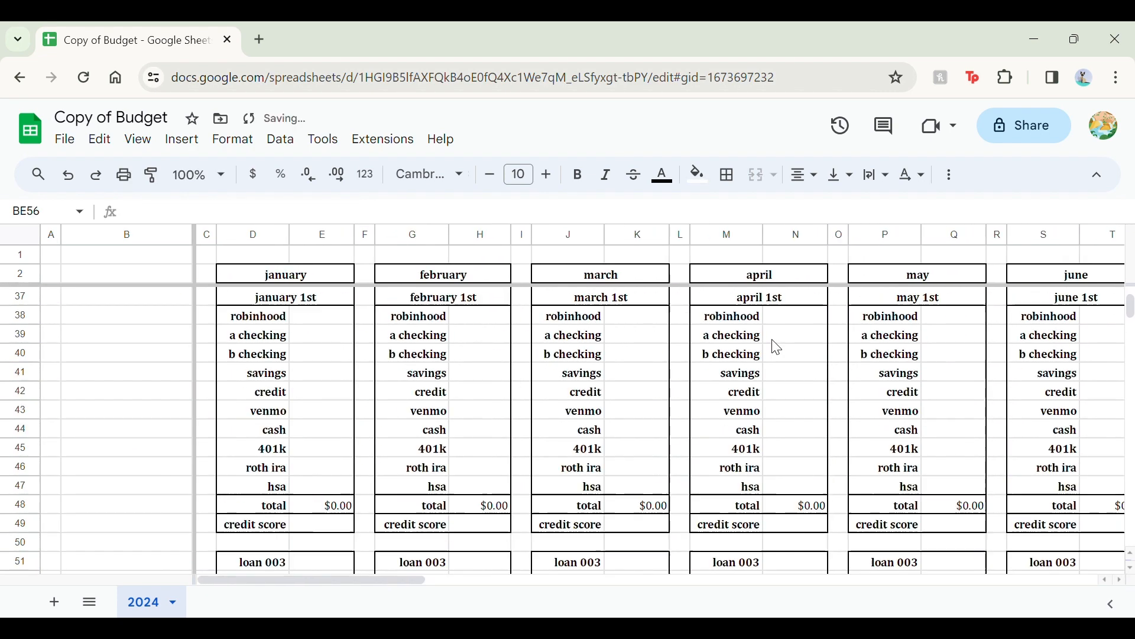
{"action": "scroll", "coordinate": [778, 348], "scroll_direction": "up", "scroll_amount": 10}
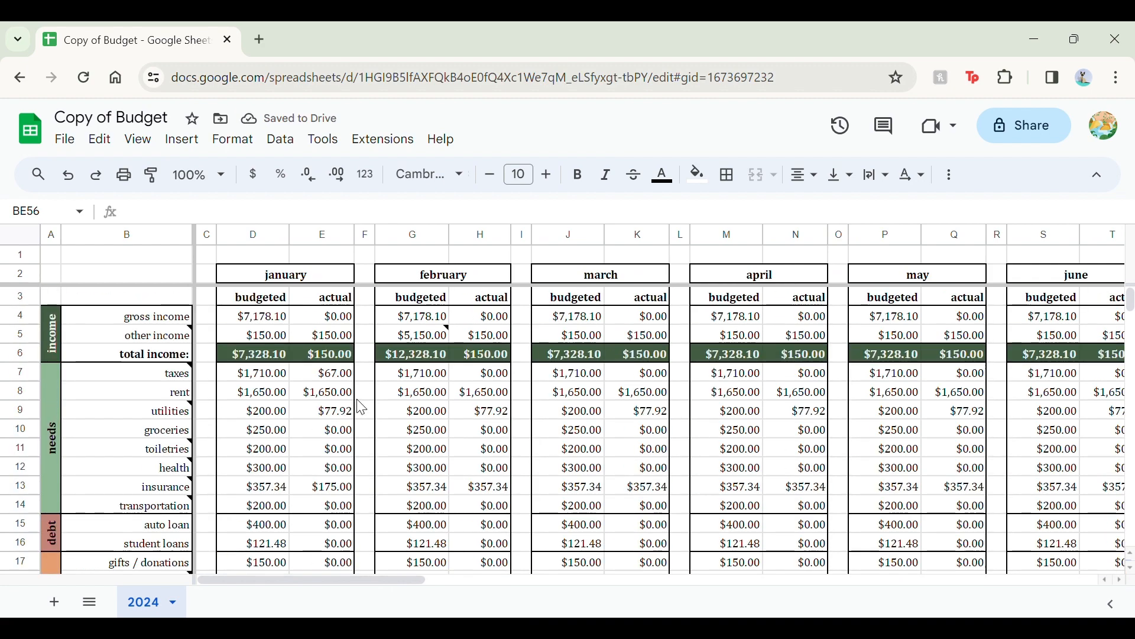
{"action": "left_click", "coordinate": [348, 373]}
Step: Clear the amount of the 1/31 paycheck taxes purchase in BE55
{"action": "scroll", "coordinate": [593, 342], "scroll_direction": "right", "scroll_amount": 20}
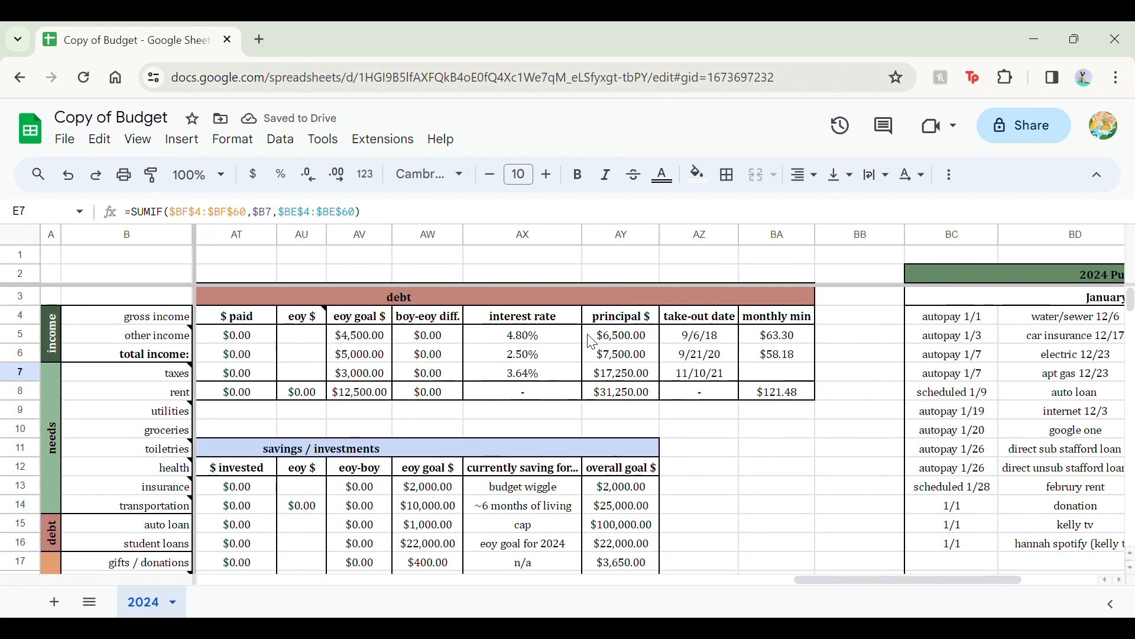
{"action": "scroll", "coordinate": [593, 342], "scroll_direction": "right", "scroll_amount": 5}
{"action": "scroll", "coordinate": [593, 342], "scroll_direction": "down", "scroll_amount": 13}
{"action": "scroll", "coordinate": [587, 334], "scroll_direction": "down", "scroll_amount": 1}
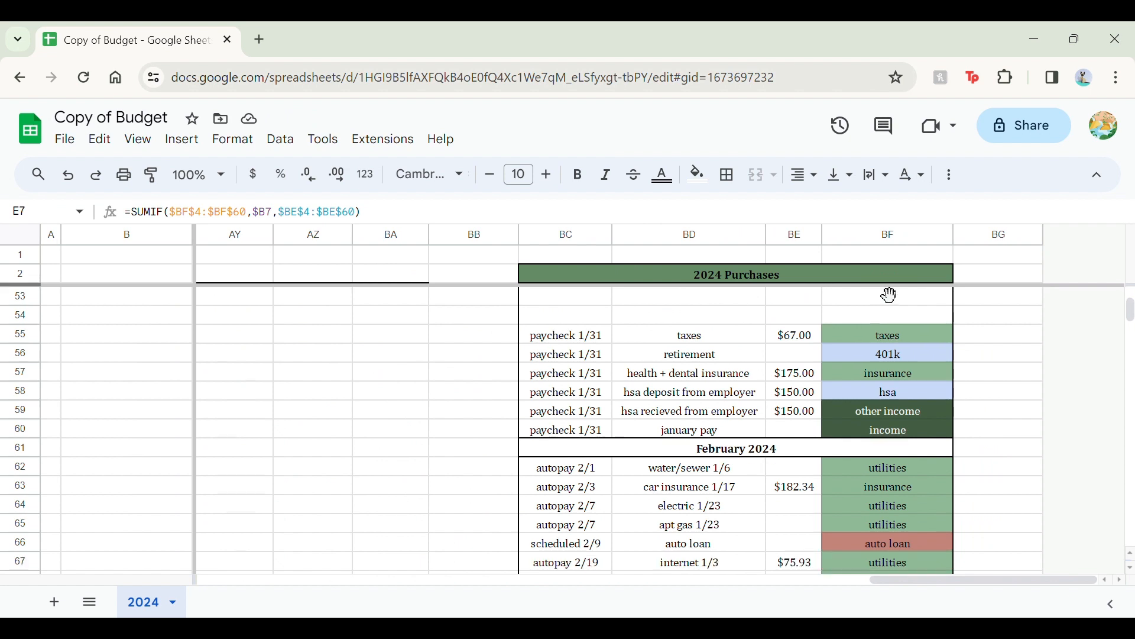
{"action": "left_click", "coordinate": [810, 349]}
{"action": "key", "text": "Up"}
{"action": "key", "text": "Delete"}
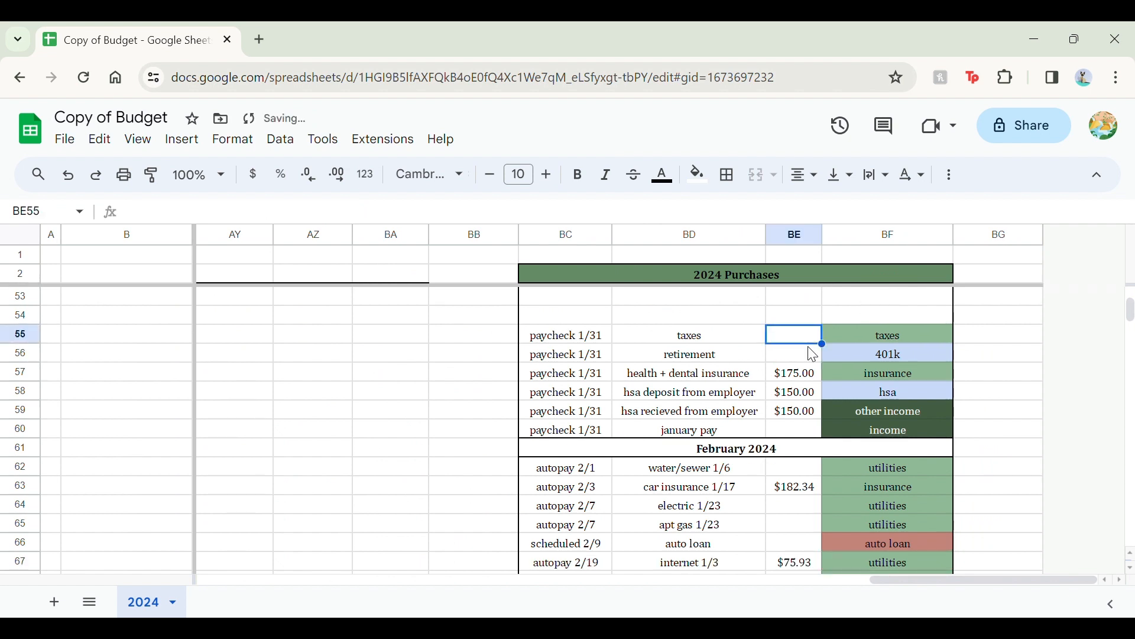
Step: Highlight the January purchases block BC4:BF60, then deselect it and go to the first empty purchase row, row 17
{"action": "scroll", "coordinate": [812, 350], "scroll_direction": "up", "scroll_amount": 1}
{"action": "left_click_drag", "start_coordinate": [867, 437], "coordinate": [556, 323]}
{"action": "scroll", "coordinate": [555, 323], "scroll_direction": "down", "scroll_amount": 3}
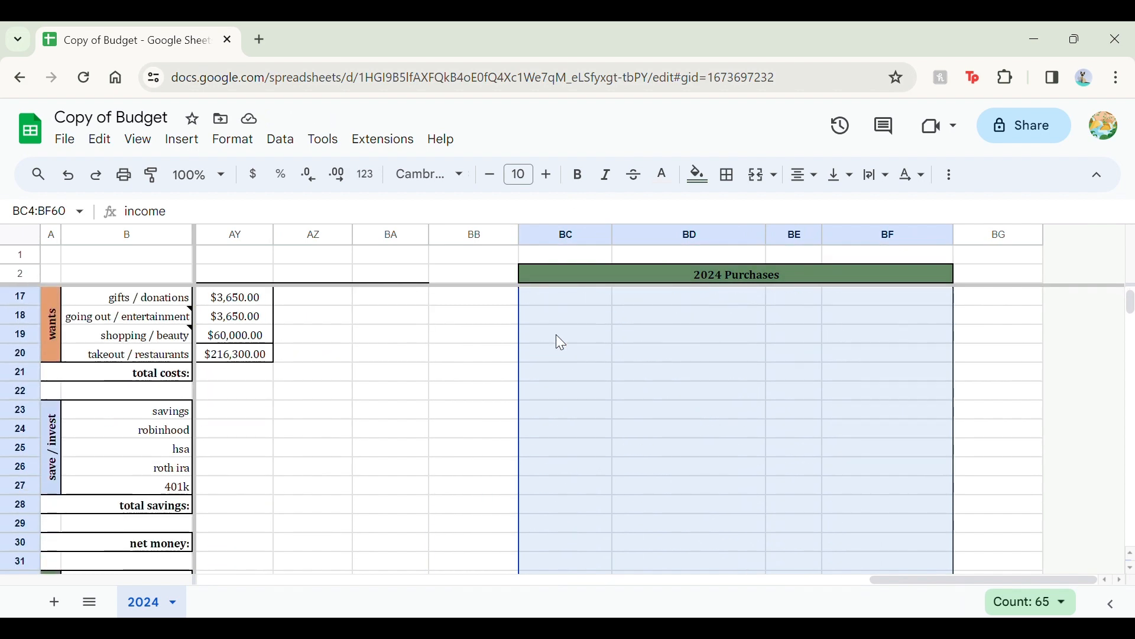
{"action": "left_click", "coordinate": [582, 393]}
{"action": "scroll", "coordinate": [589, 396], "scroll_direction": "up", "scroll_amount": 2}
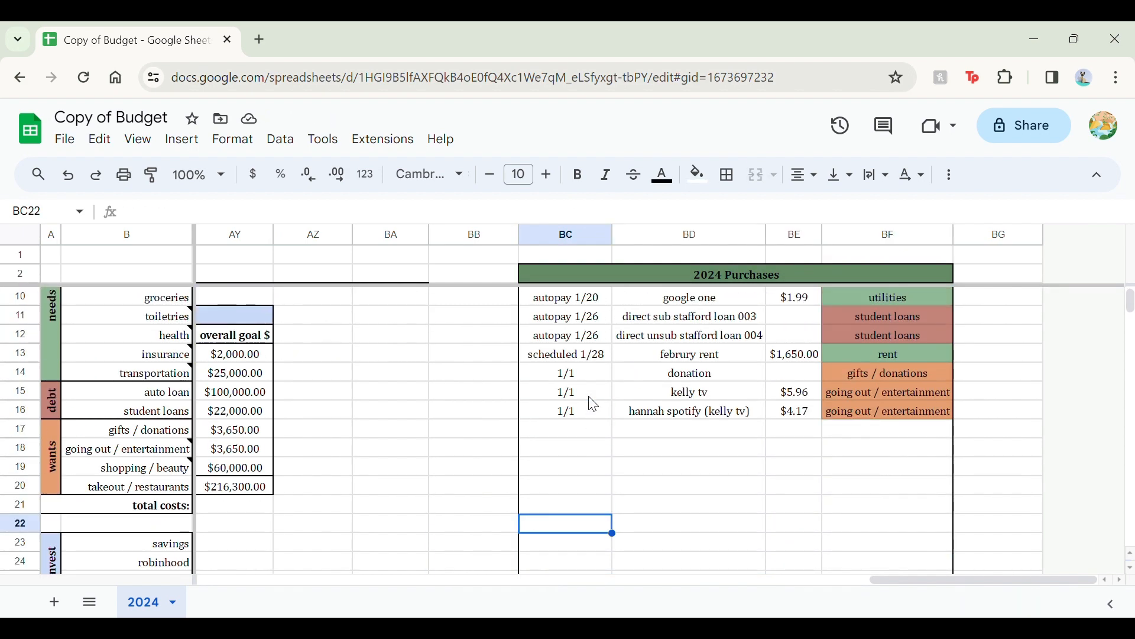
{"action": "left_click", "coordinate": [563, 434]}
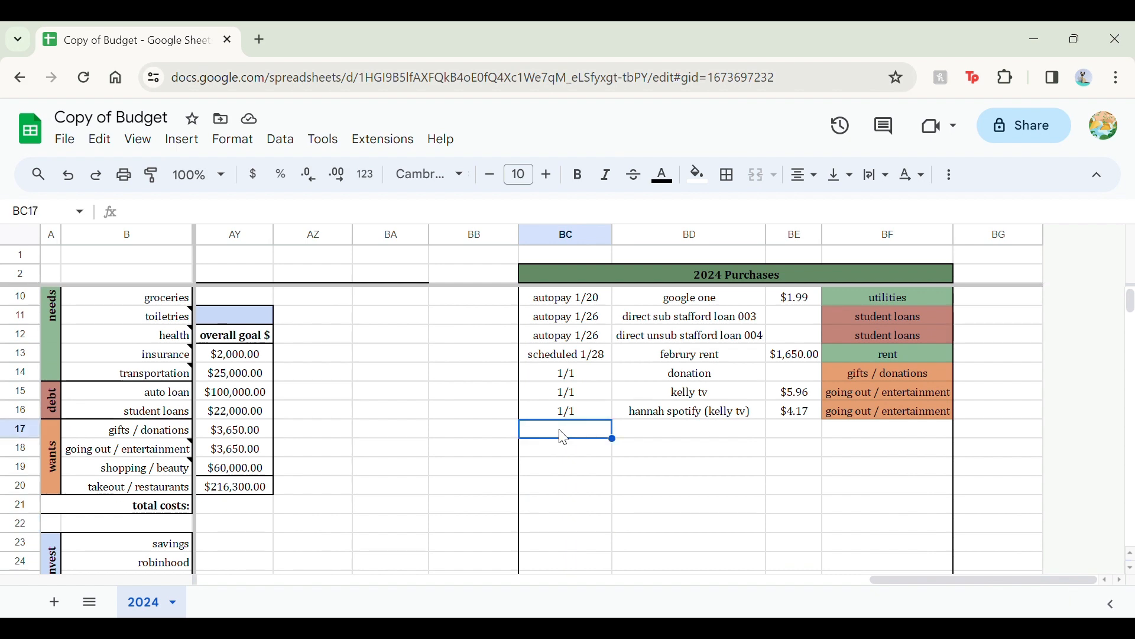
{"action": "key", "text": "Right"}
Step: Review the January paycheck entries in rows 55 to 60 and the February 2024 purchases below them
{"action": "scroll", "coordinate": [563, 436], "scroll_direction": "down", "scroll_amount": 15}
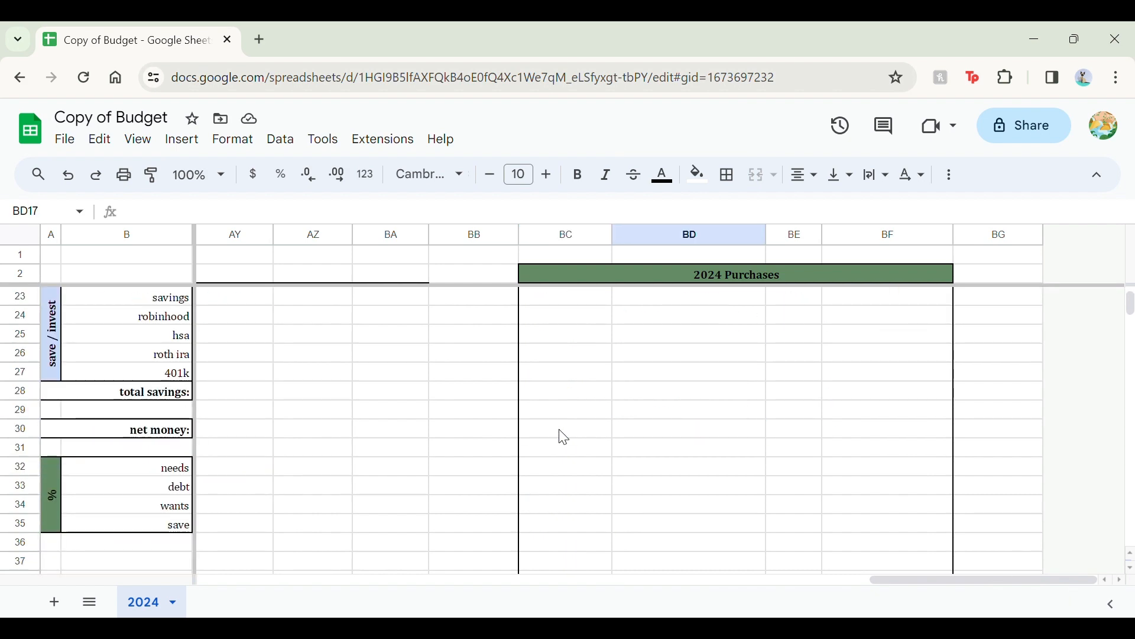
{"action": "scroll", "coordinate": [563, 436], "scroll_direction": "up", "scroll_amount": 3}
{"action": "scroll", "coordinate": [558, 436], "scroll_direction": "up", "scroll_amount": 2}
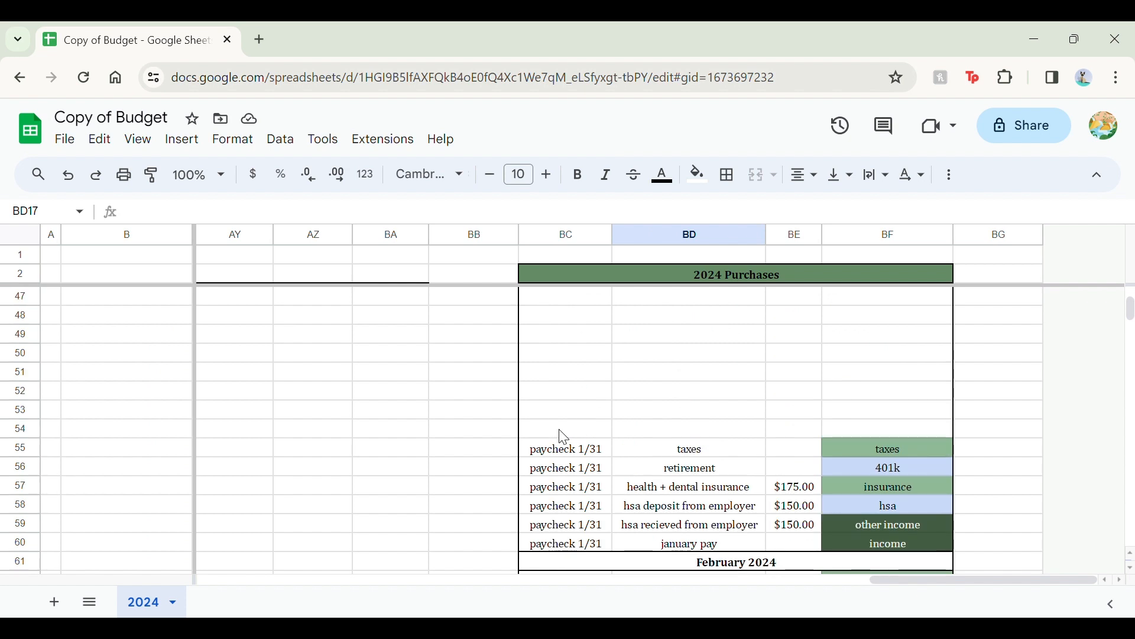
{"action": "scroll", "coordinate": [784, 406], "scroll_direction": "down", "scroll_amount": 3}
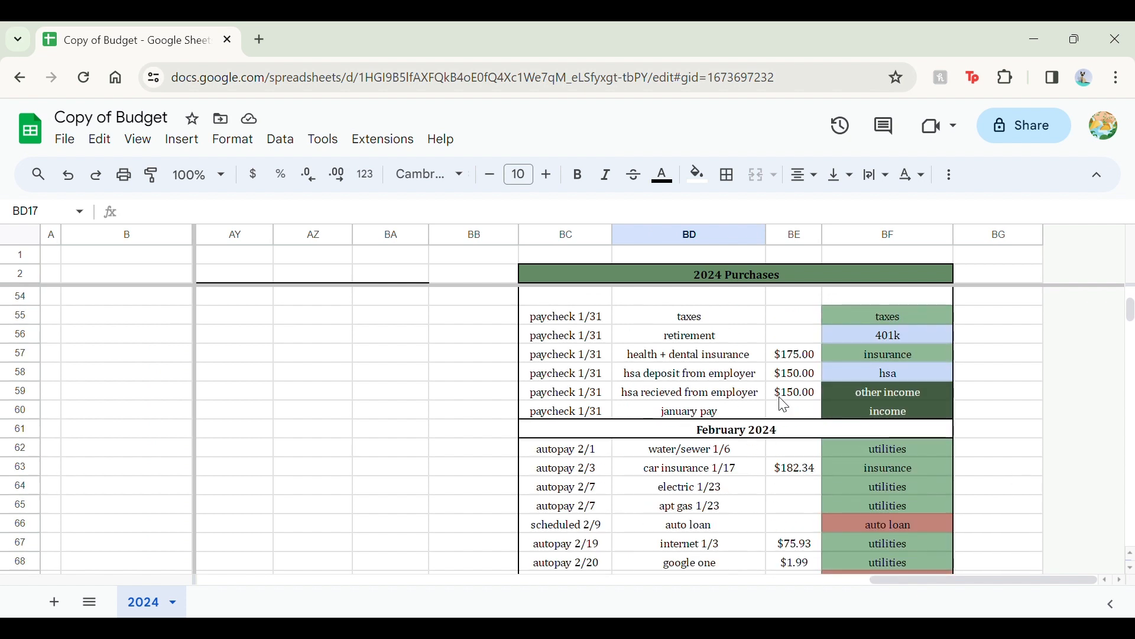
{"action": "scroll", "coordinate": [784, 405], "scroll_direction": "down", "scroll_amount": 3}
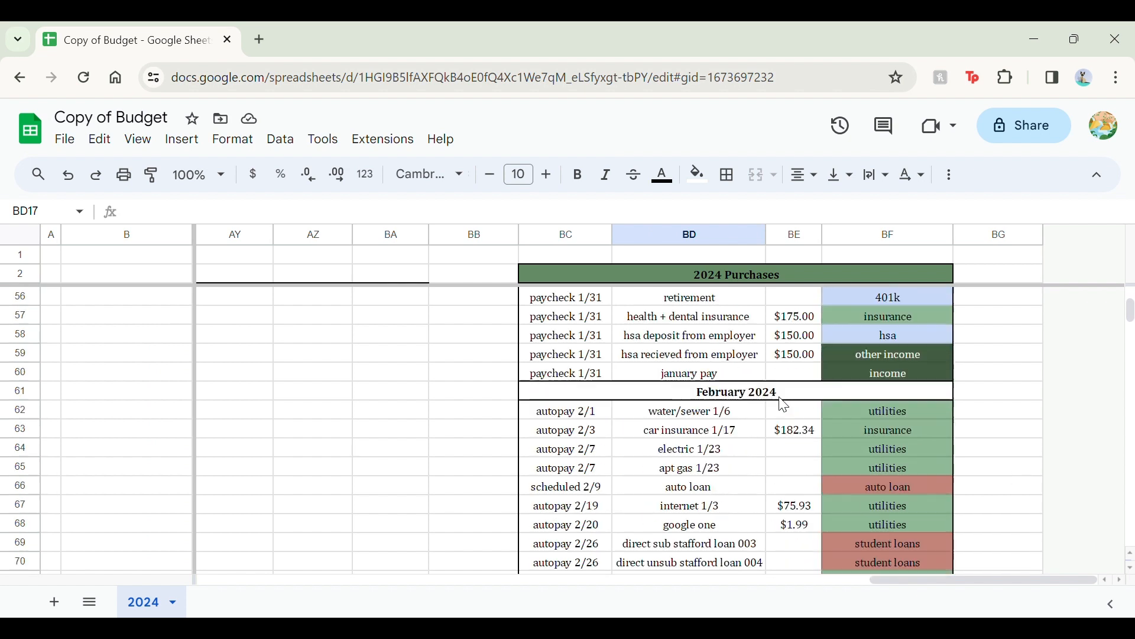
{"action": "scroll", "coordinate": [782, 402], "scroll_direction": "up", "scroll_amount": 1}
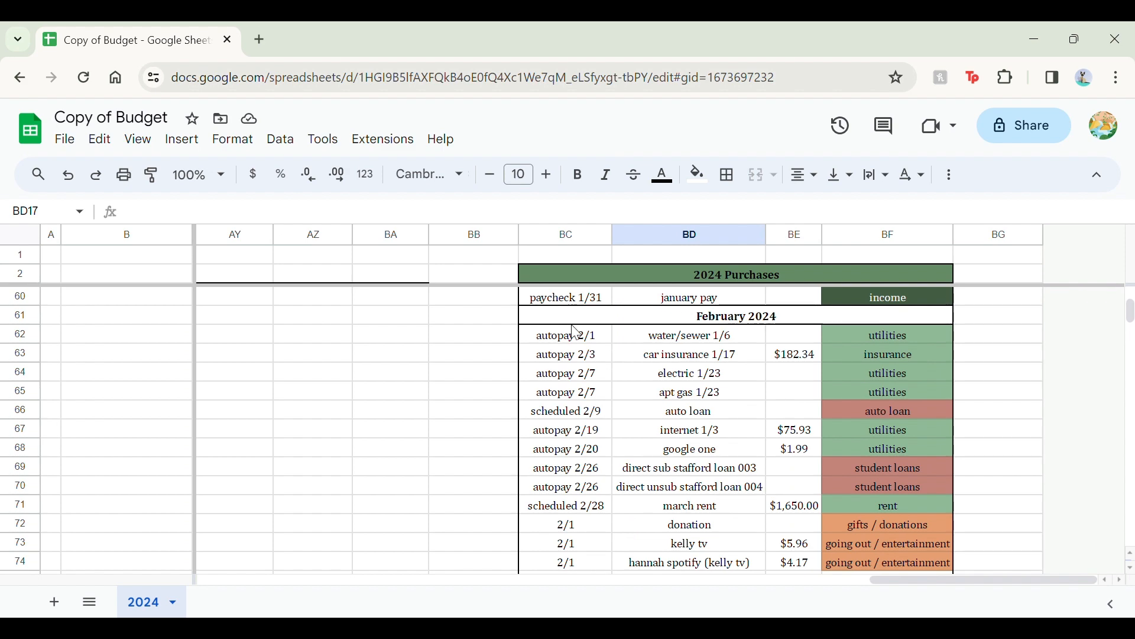
Step: Open the SUMIF formula for February actual rent in H8 at its range argument
{"action": "scroll", "coordinate": [576, 353], "scroll_direction": "left", "scroll_amount": 15}
{"action": "scroll", "coordinate": [577, 353], "scroll_direction": "up", "scroll_amount": 10}
{"action": "scroll", "coordinate": [578, 353], "scroll_direction": "up", "scroll_amount": 9}
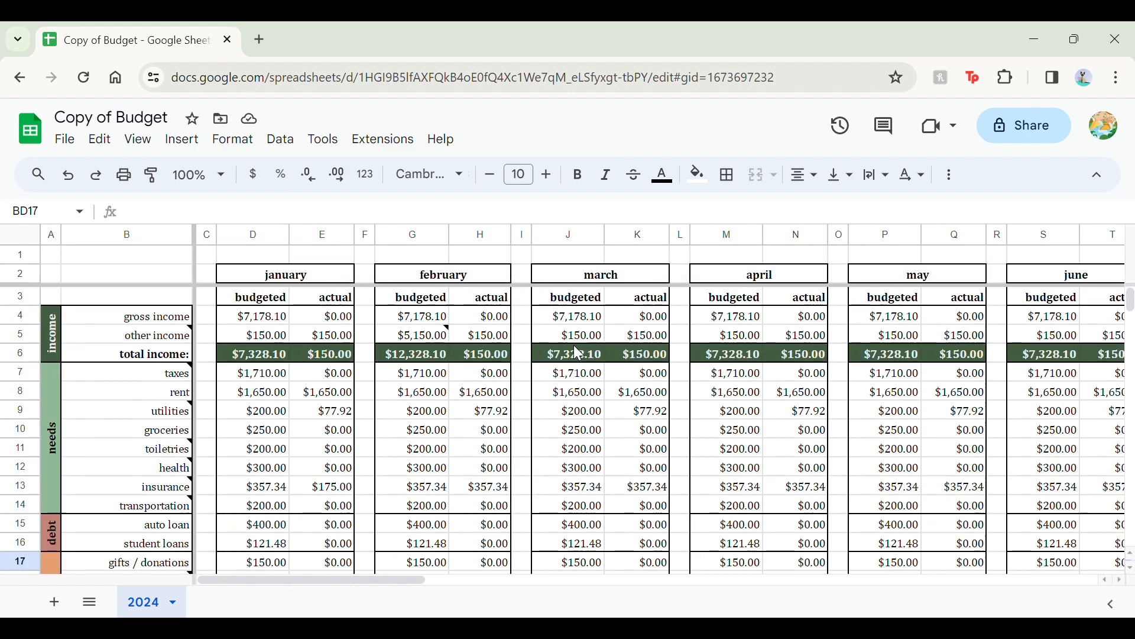
{"action": "left_click", "coordinate": [497, 395]}
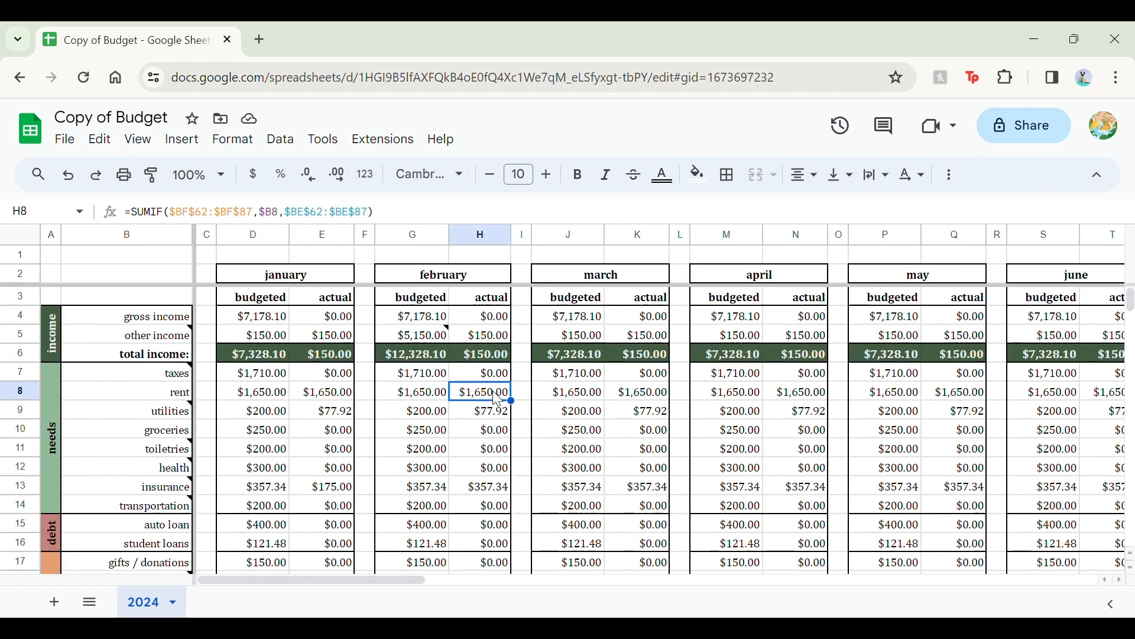
{"action": "left_click", "coordinate": [201, 212]}
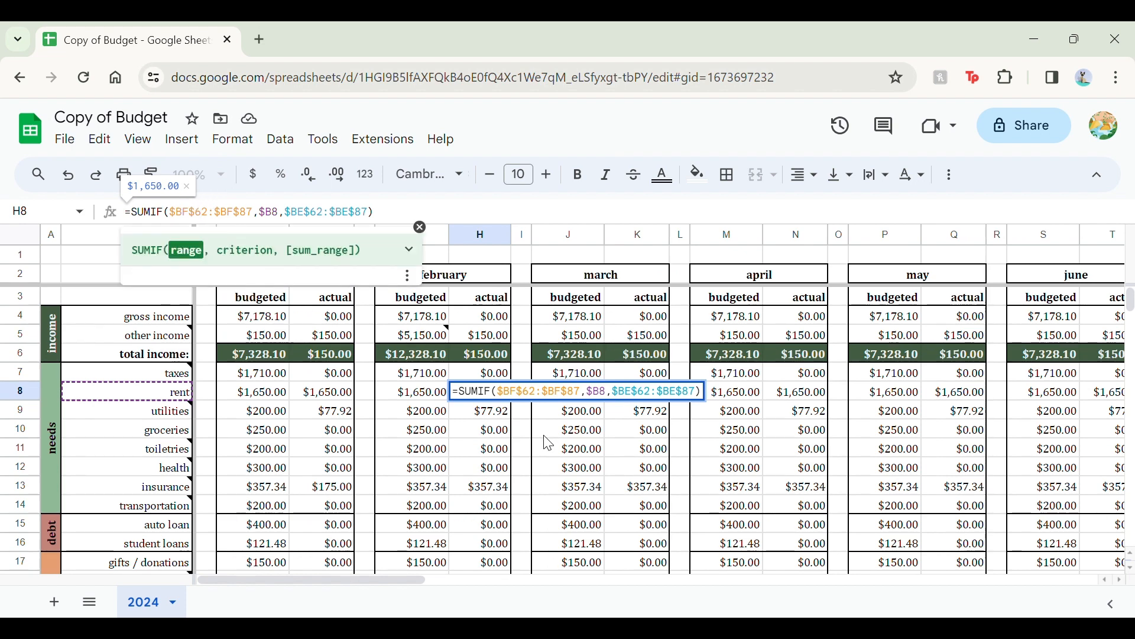
Step: Trace the ranges BF62:BF87 and BE62:BE87 through the February 2024 purchases, then leave the H8 formula
{"action": "scroll", "coordinate": [497, 431], "scroll_direction": "right", "scroll_amount": 15}
{"action": "scroll", "coordinate": [497, 432], "scroll_direction": "down", "scroll_amount": 17}
{"action": "scroll", "coordinate": [499, 435], "scroll_direction": "down", "scroll_amount": 1}
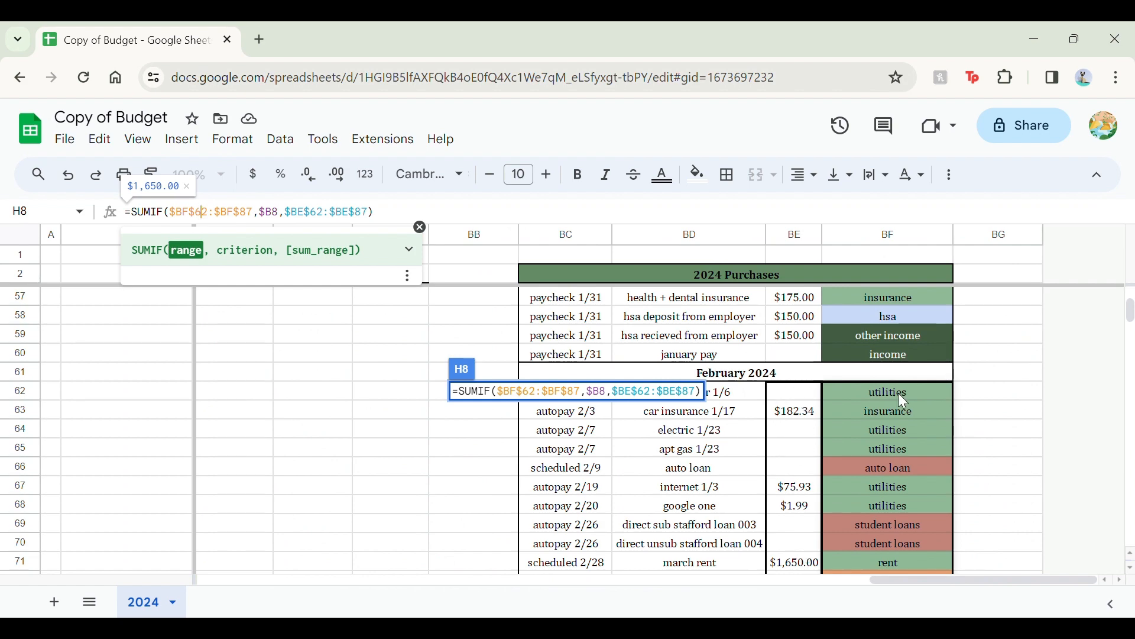
{"action": "scroll", "coordinate": [911, 533], "scroll_direction": "down", "scroll_amount": 10}
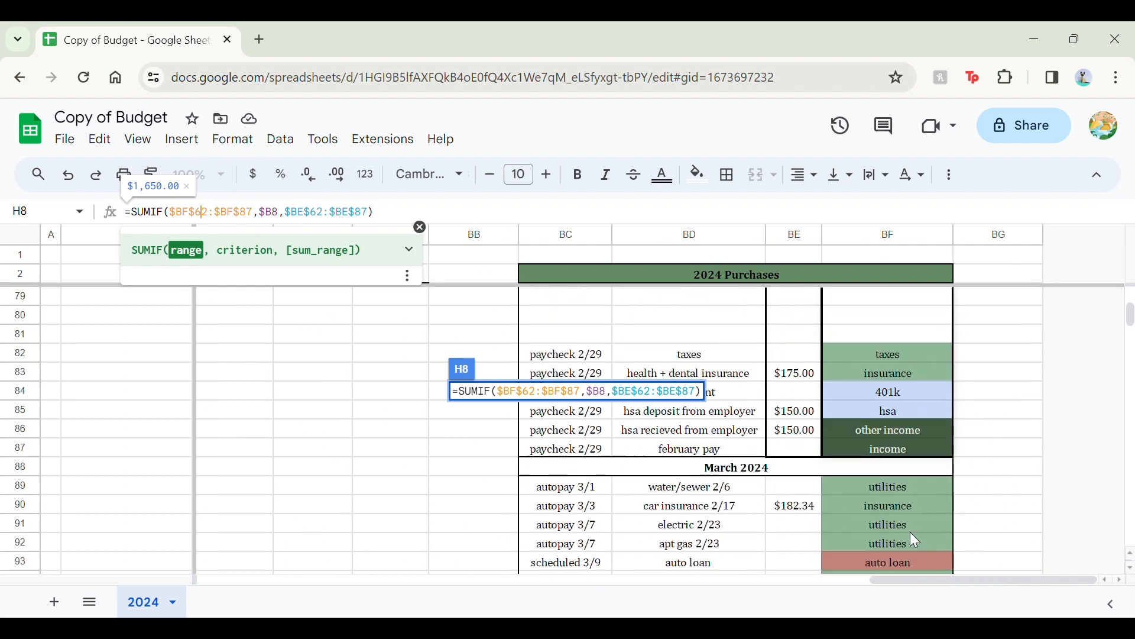
{"action": "scroll", "coordinate": [911, 533], "scroll_direction": "up", "scroll_amount": 3}
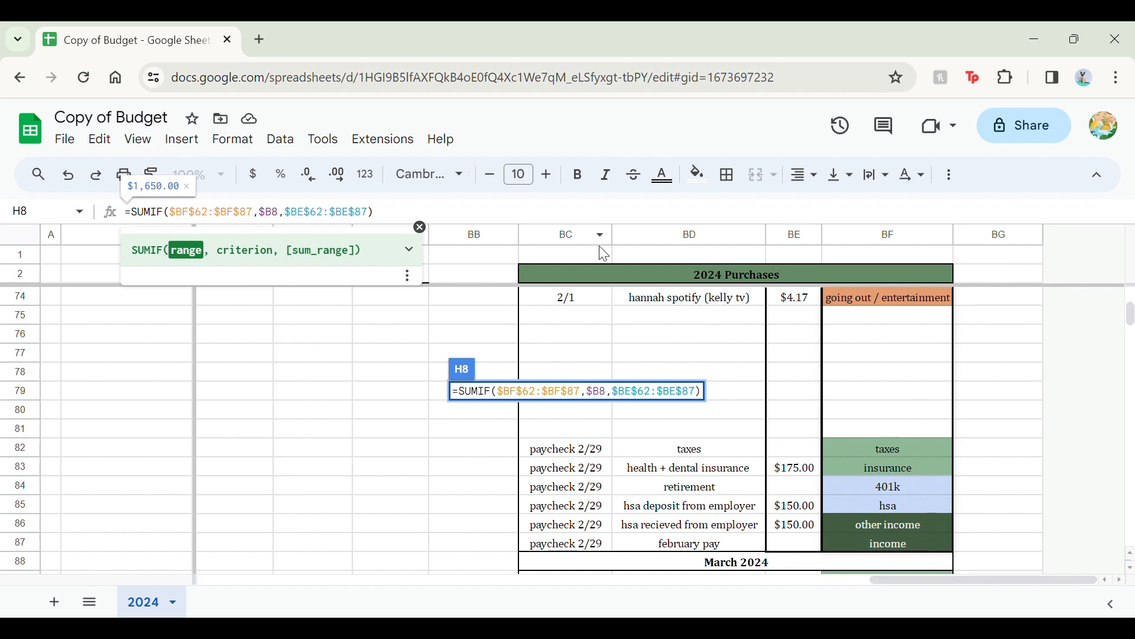
{"action": "key", "text": "Return"}
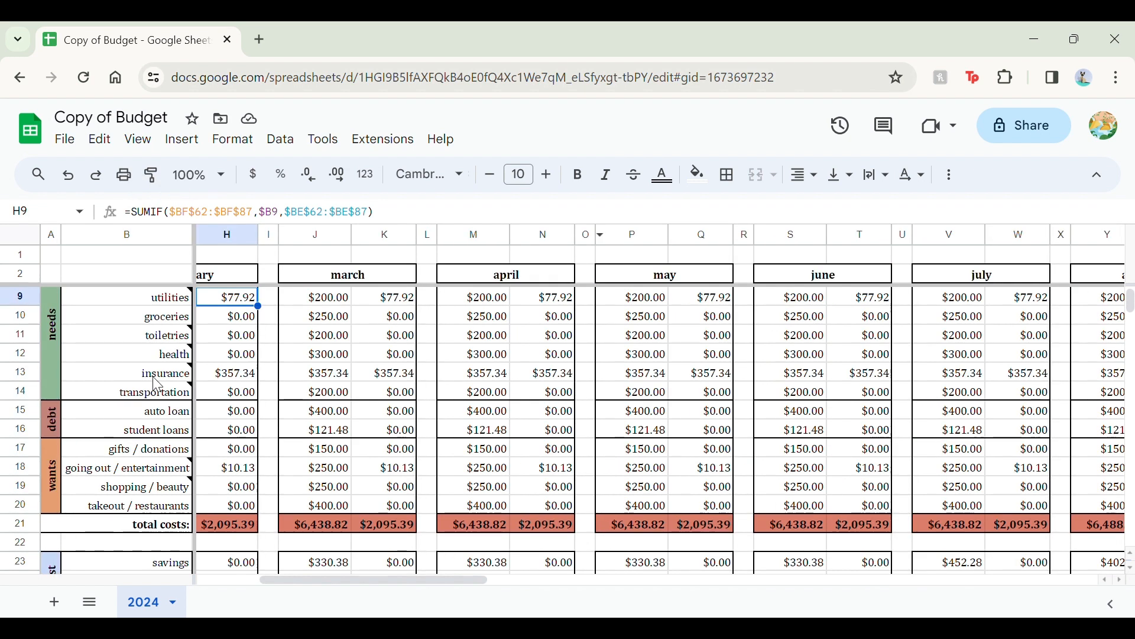
Step: Check the SUMIF formula for February actual utilities in H9
{"action": "left_click", "coordinate": [274, 336]}
{"action": "scroll", "coordinate": [277, 337], "scroll_direction": "left", "scroll_amount": 4}
{"action": "scroll", "coordinate": [331, 319], "scroll_direction": "up", "scroll_amount": 1}
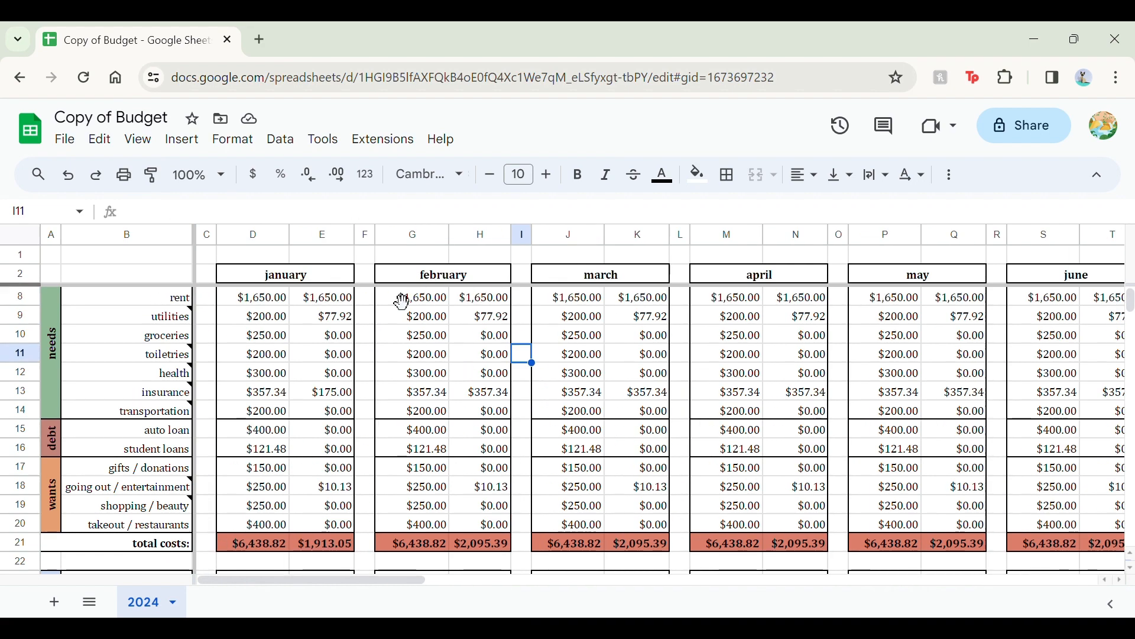
{"action": "left_click", "coordinate": [494, 318]}
Step: Insert five blank rows above rows 77 to 81 within the February 2024 purchases
{"action": "scroll", "coordinate": [799, 392], "scroll_direction": "right", "scroll_amount": 15}
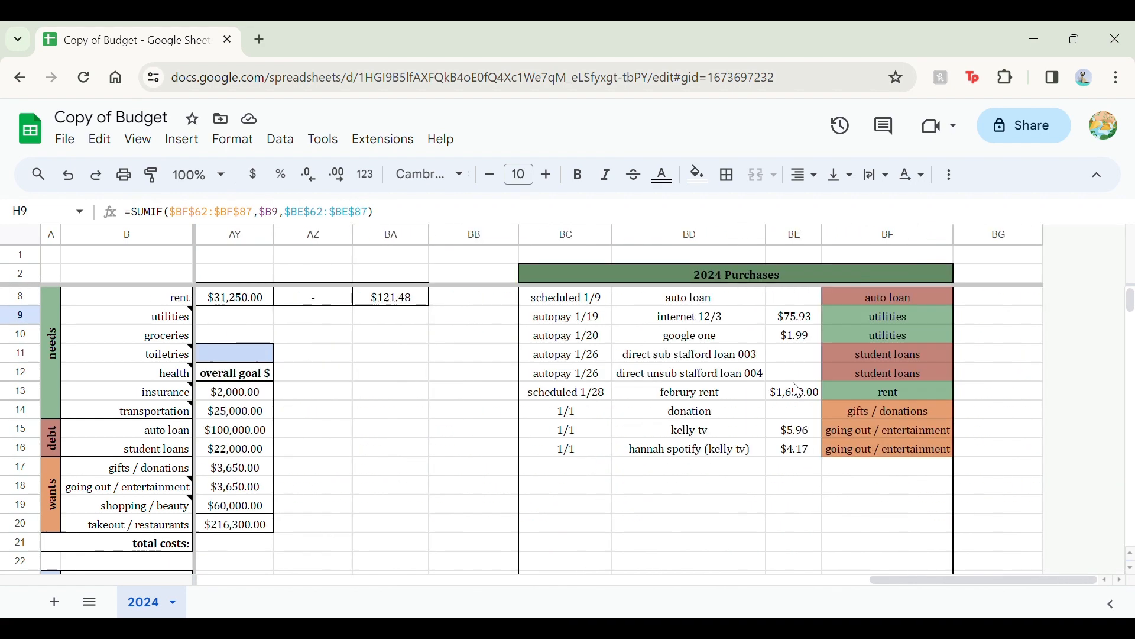
{"action": "scroll", "coordinate": [798, 392], "scroll_direction": "down", "scroll_amount": 20}
{"action": "scroll", "coordinate": [797, 389], "scroll_direction": "down", "scroll_amount": 1}
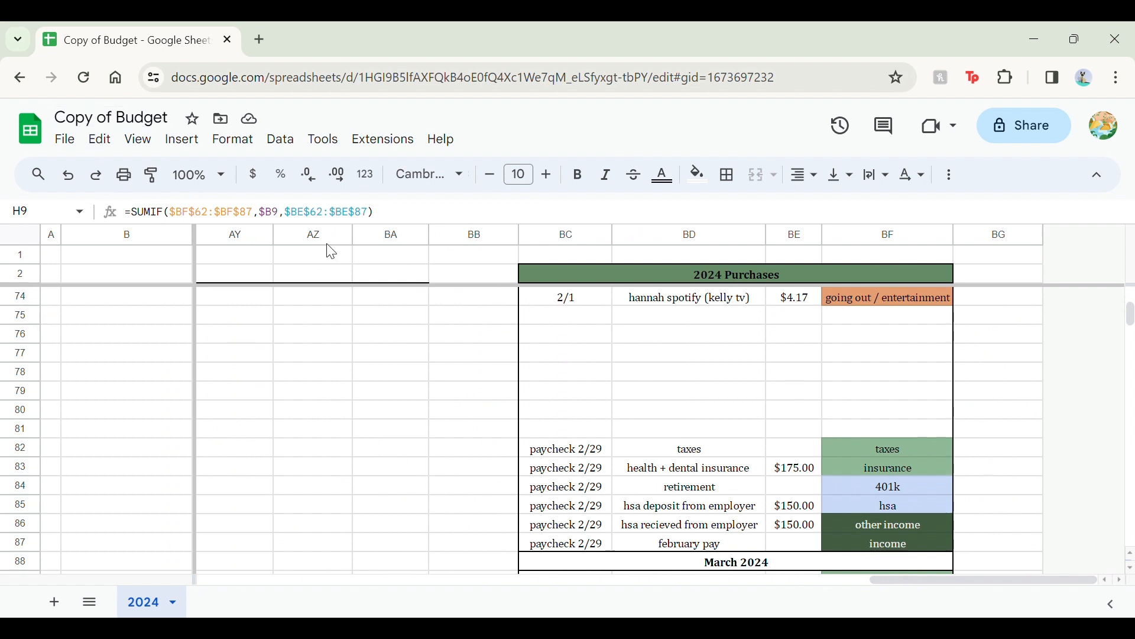
{"action": "left_click", "coordinate": [604, 355]}
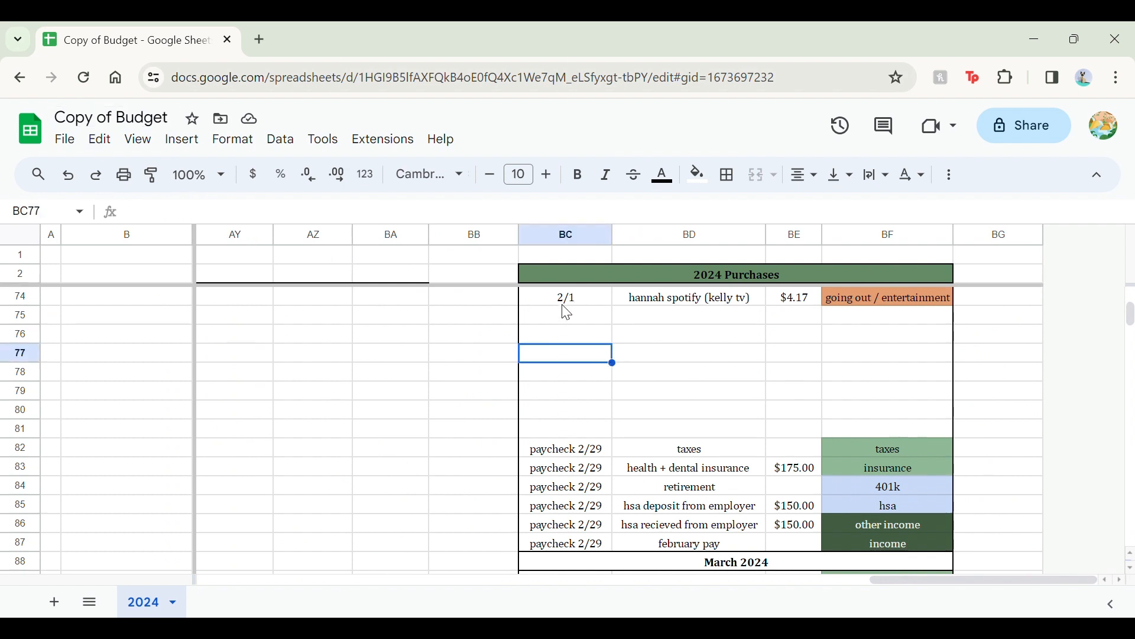
{"action": "left_click_drag", "start_coordinate": [22, 352], "coordinate": [10, 435]}
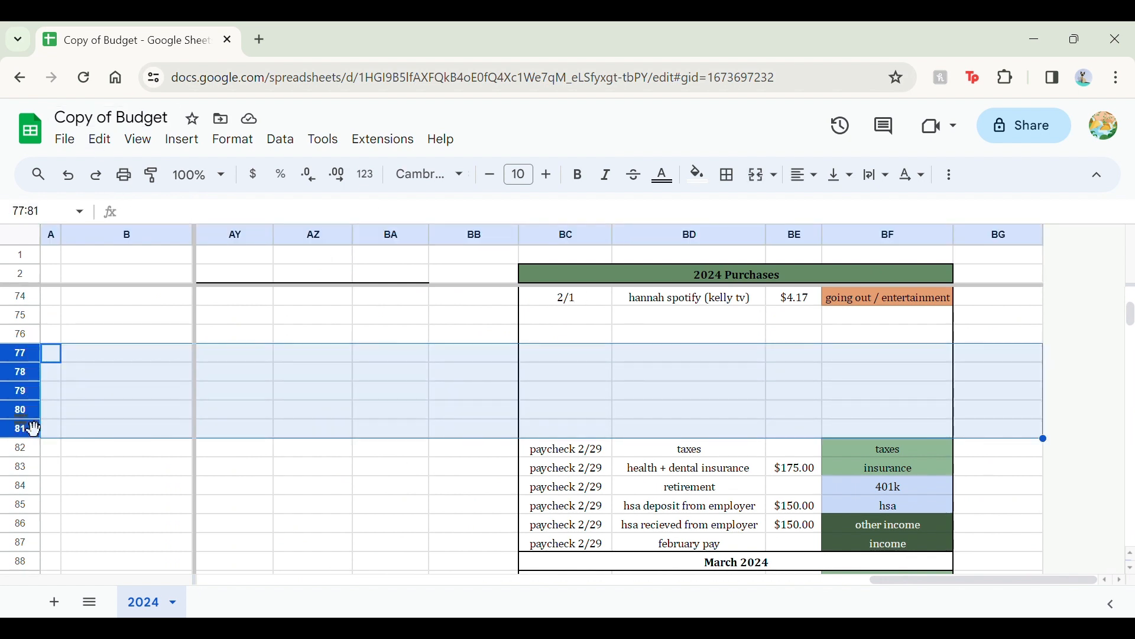
{"action": "right_click", "coordinate": [12, 427]}
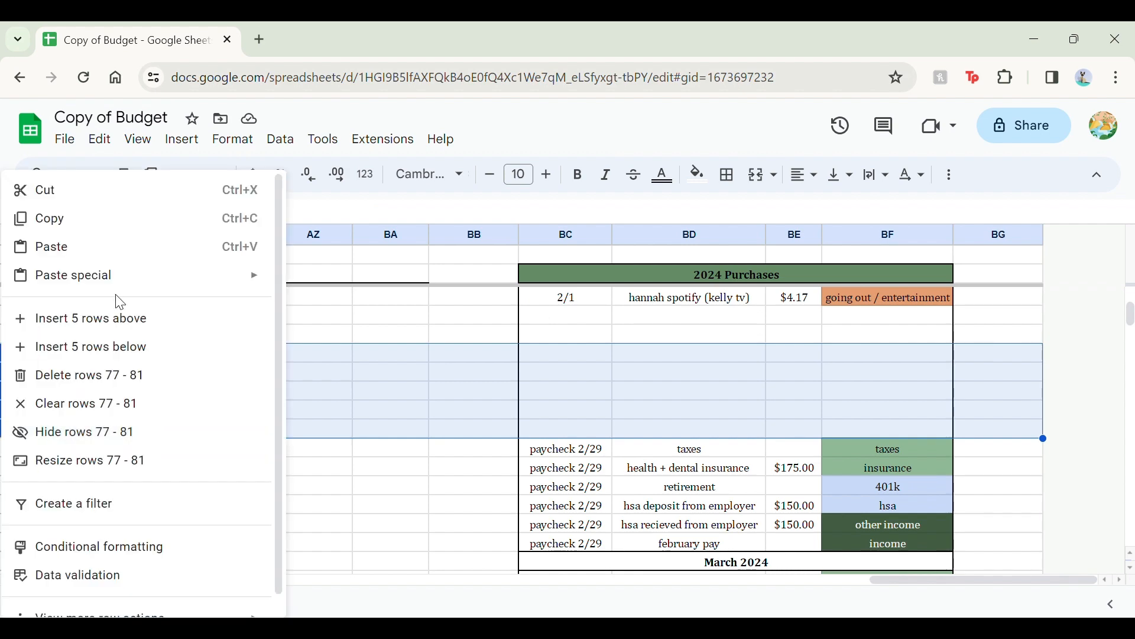
{"action": "left_click", "coordinate": [77, 317]}
Step: Open the SUMIF formula for February actual taxes in H7, compare its ranges with the expanded February purchases, and leave the formula
{"action": "scroll", "coordinate": [824, 409], "scroll_direction": "left", "scroll_amount": 15}
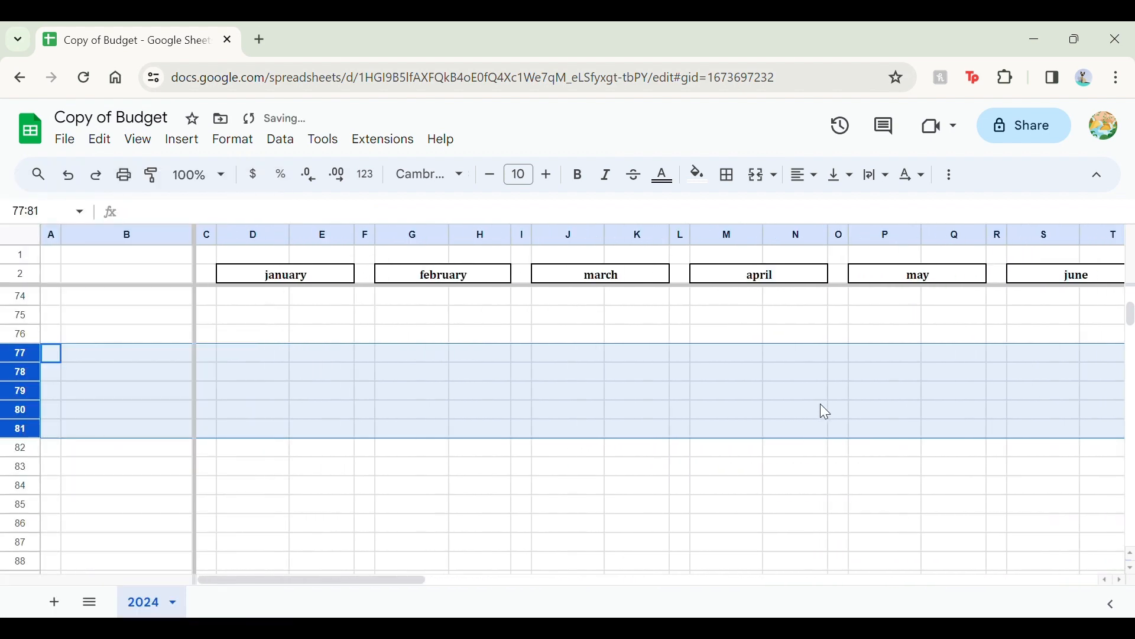
{"action": "scroll", "coordinate": [825, 409], "scroll_direction": "up", "scroll_amount": 20}
{"action": "scroll", "coordinate": [825, 409], "scroll_direction": "up", "scroll_amount": 2}
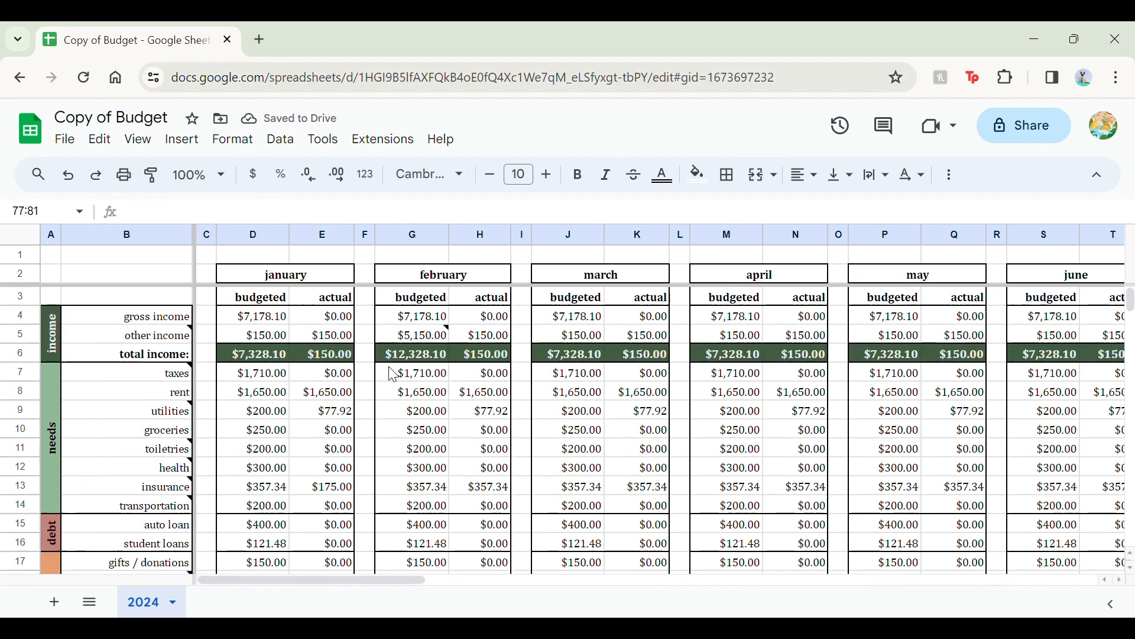
{"action": "double_click", "coordinate": [492, 380]}
{"action": "scroll", "coordinate": [872, 421], "scroll_direction": "right", "scroll_amount": 15}
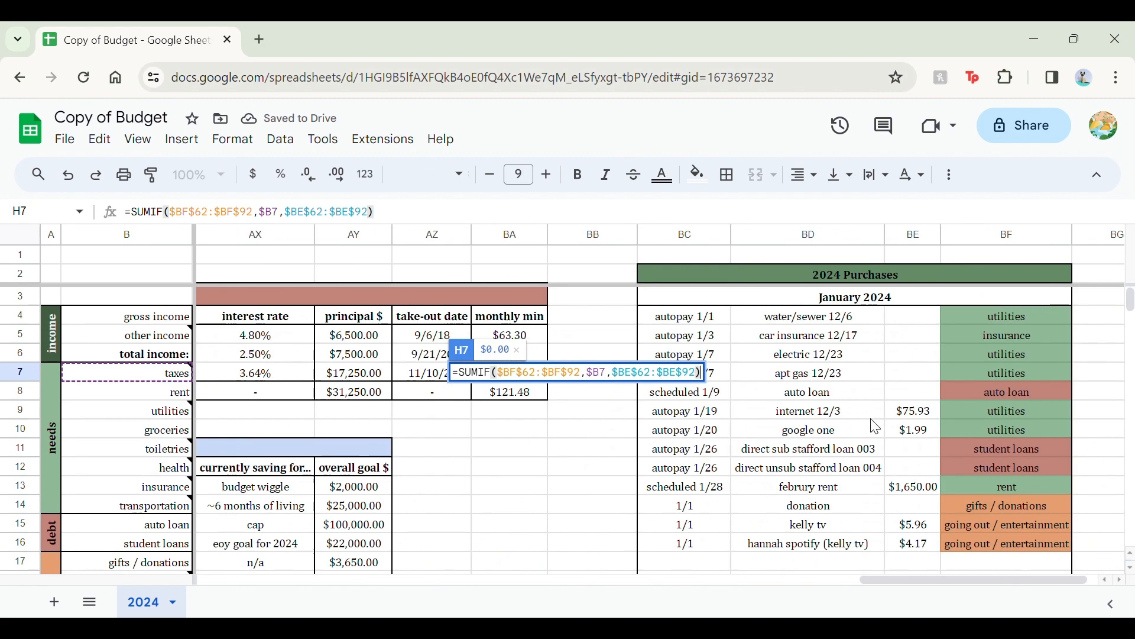
{"action": "scroll", "coordinate": [873, 423], "scroll_direction": "down", "scroll_amount": 20}
{"action": "scroll", "coordinate": [870, 418], "scroll_direction": "down", "scroll_amount": 5}
{"action": "scroll", "coordinate": [843, 385], "scroll_direction": "up", "scroll_amount": 7}
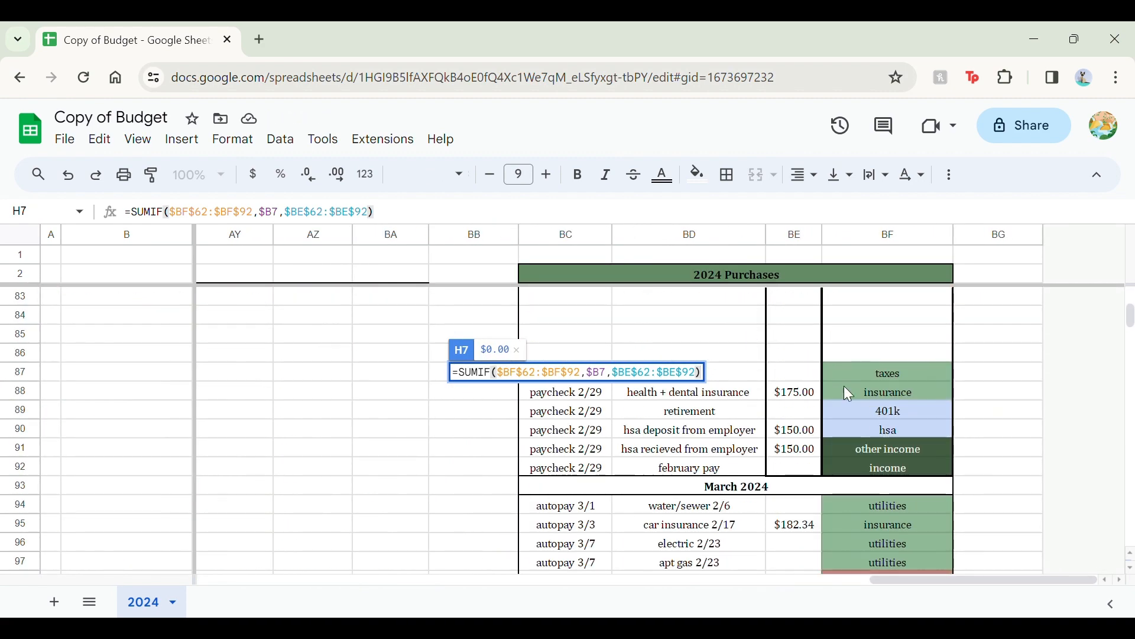
{"action": "scroll", "coordinate": [770, 415], "scroll_direction": "down", "scroll_amount": 7}
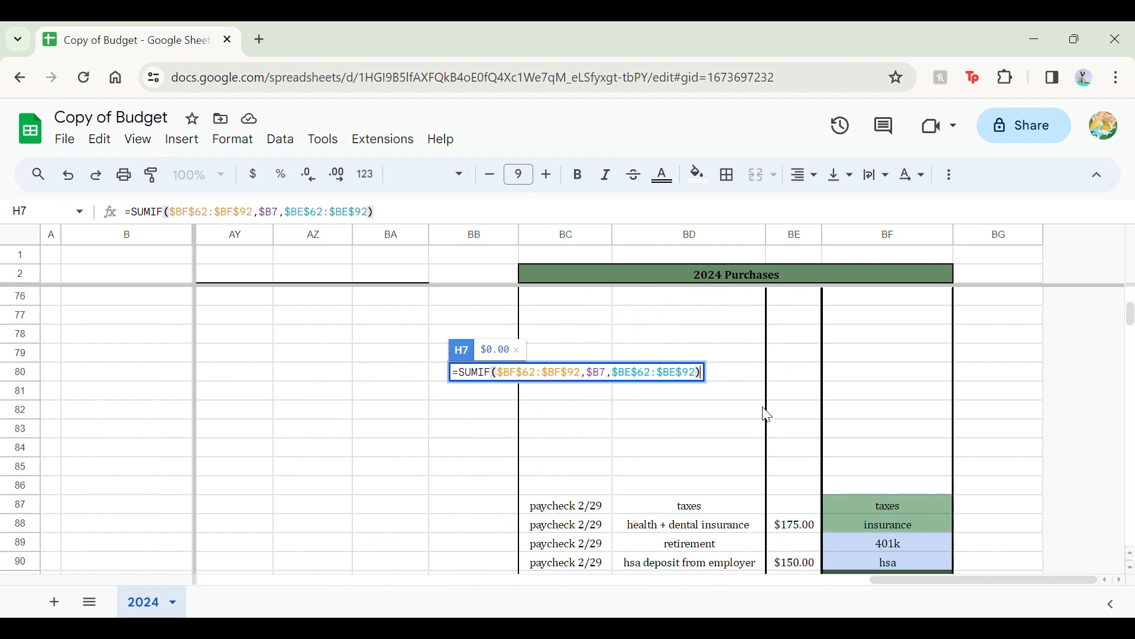
{"action": "scroll", "coordinate": [770, 416], "scroll_direction": "up", "scroll_amount": 4}
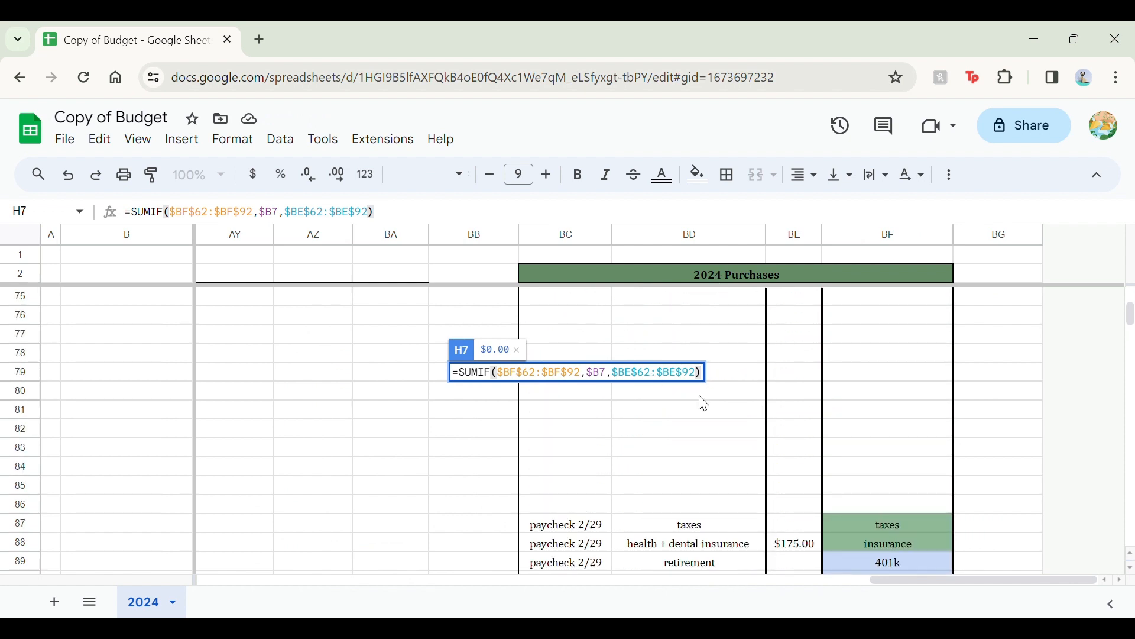
{"action": "key", "text": "Return"}
Step: Return to the January 2024 purchases and review the autopay entries in rows 4 to 7 and their amount cells
{"action": "scroll", "coordinate": [700, 395], "scroll_direction": "right", "scroll_amount": 20}
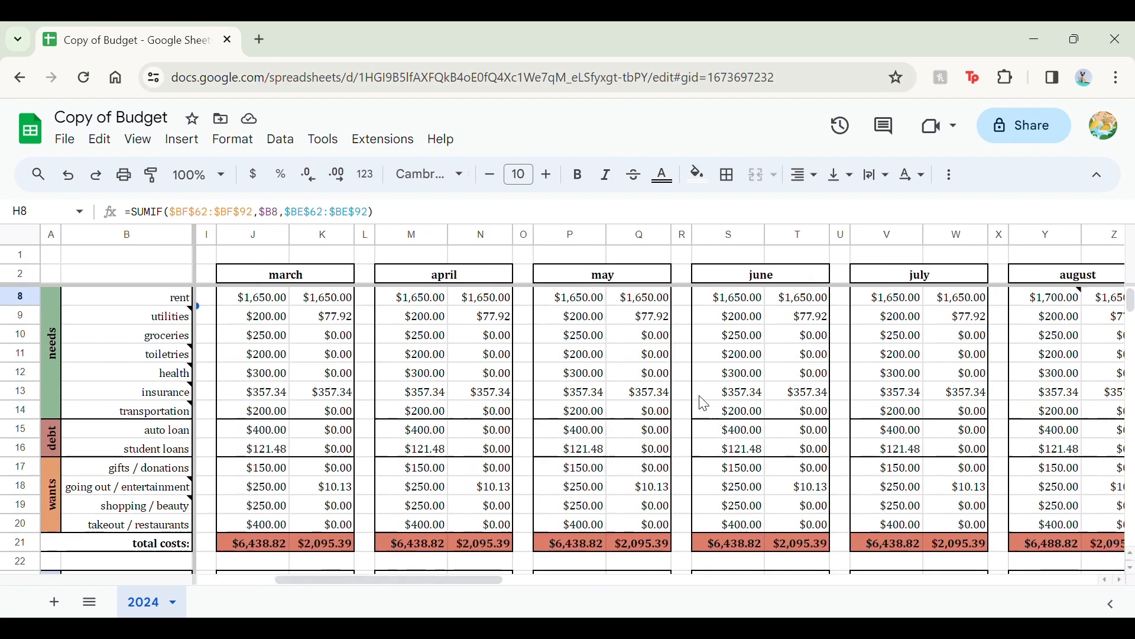
{"action": "scroll", "coordinate": [700, 396], "scroll_direction": "down", "scroll_amount": 8}
{"action": "scroll", "coordinate": [704, 404], "scroll_direction": "down", "scroll_amount": 20}
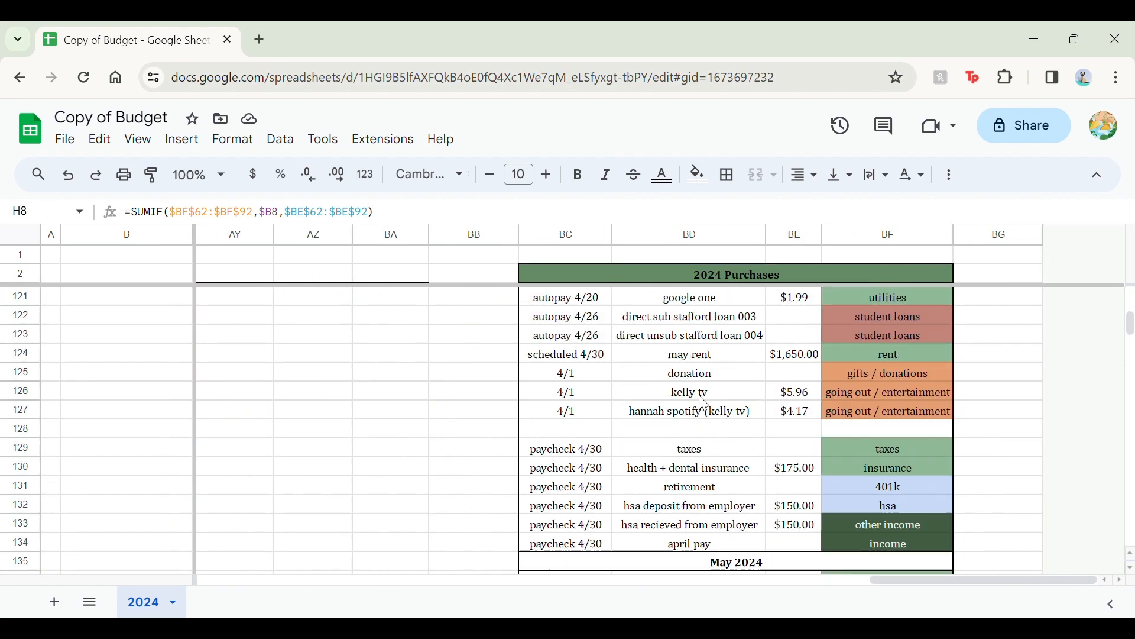
{"action": "scroll", "coordinate": [704, 404], "scroll_direction": "up", "scroll_amount": 20}
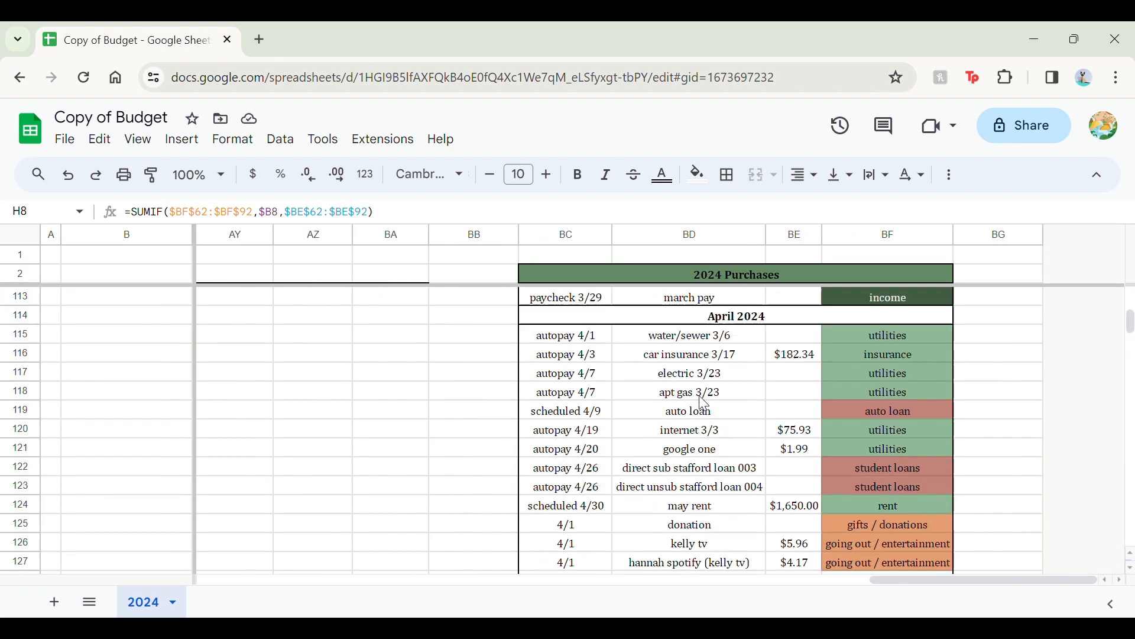
{"action": "scroll", "coordinate": [703, 404], "scroll_direction": "left", "scroll_amount": 4}
{"action": "scroll", "coordinate": [699, 395], "scroll_direction": "right", "scroll_amount": 3}
{"action": "scroll", "coordinate": [699, 395], "scroll_direction": "up", "scroll_amount": 2}
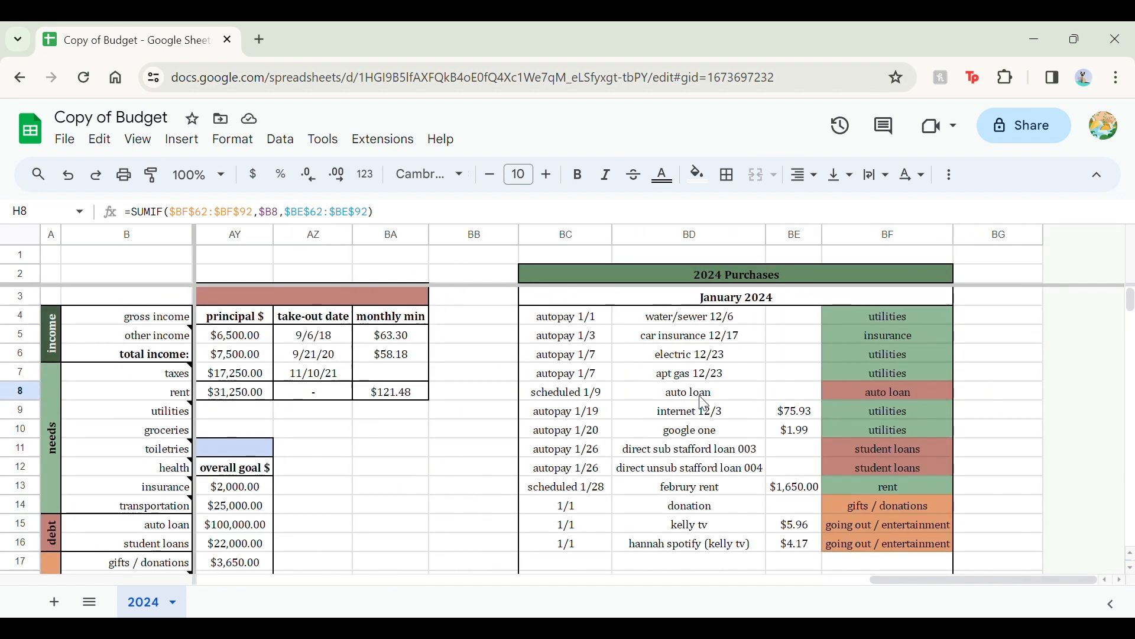
{"action": "left_click", "coordinate": [693, 319]}
{"action": "left_click_drag", "start_coordinate": [606, 319], "coordinate": [691, 385]}
{"action": "left_click", "coordinate": [686, 378]}
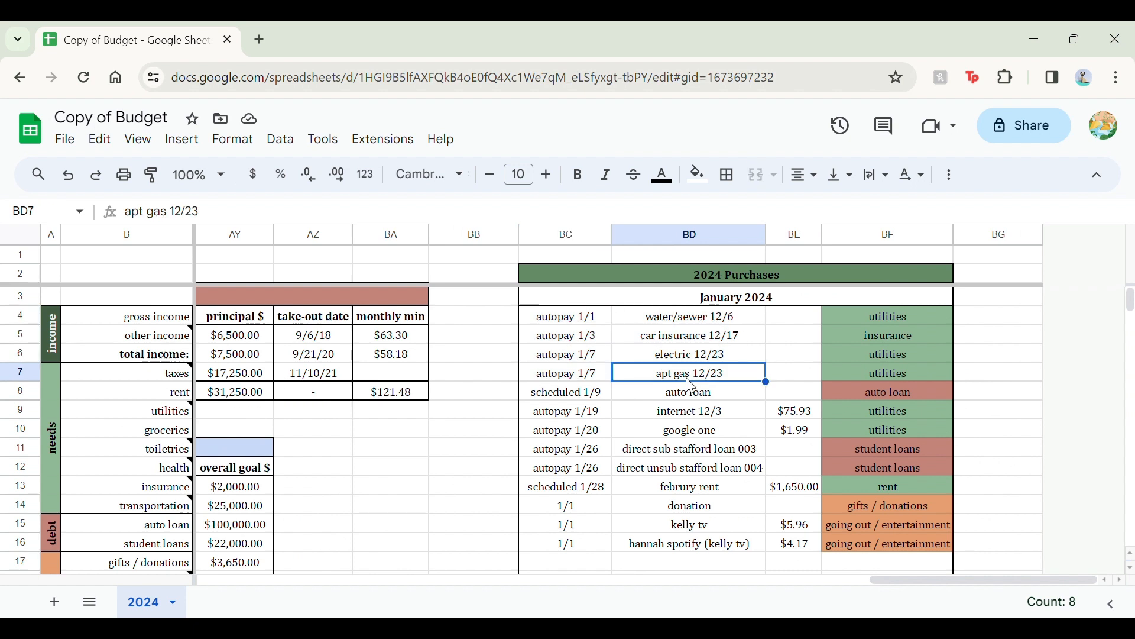
{"action": "left_click", "coordinate": [793, 323]}
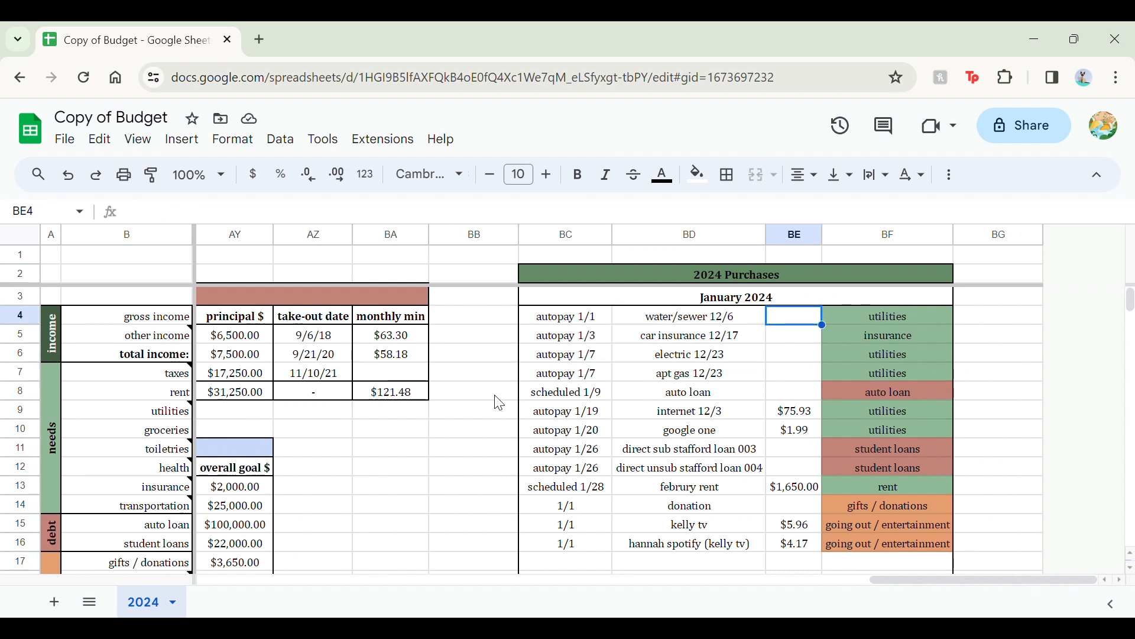
Step: Review the scheduled auto loan entry in row 8 and the autopay entries down to the student loans in rows 11 and 12
{"action": "left_click_drag", "start_coordinate": [588, 395], "coordinate": [717, 396]}
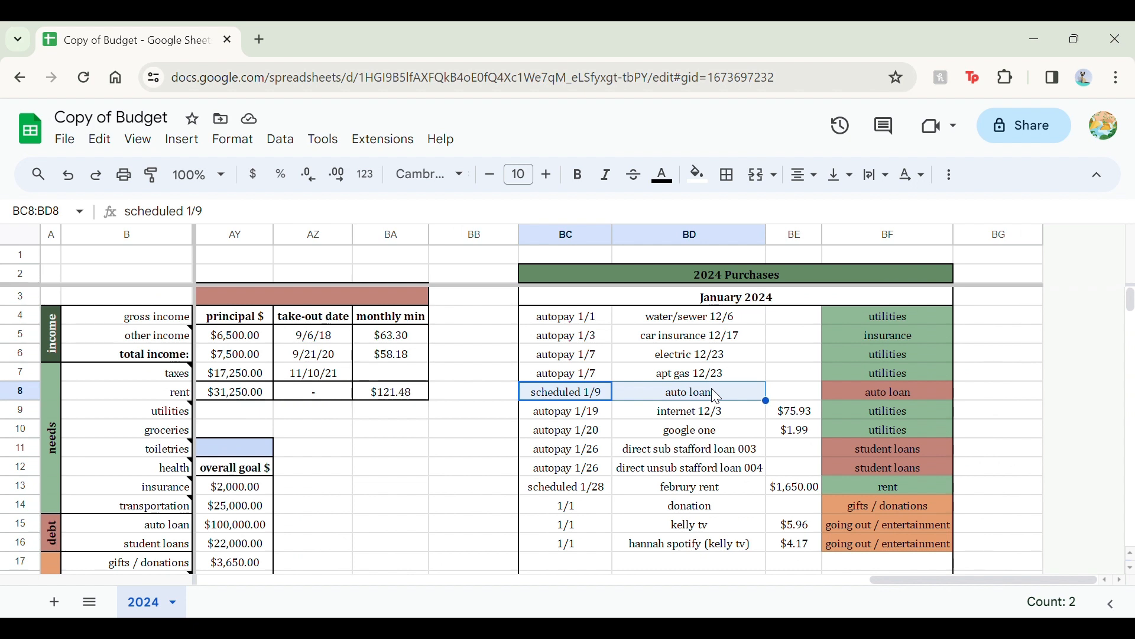
{"action": "left_click", "coordinate": [800, 392]}
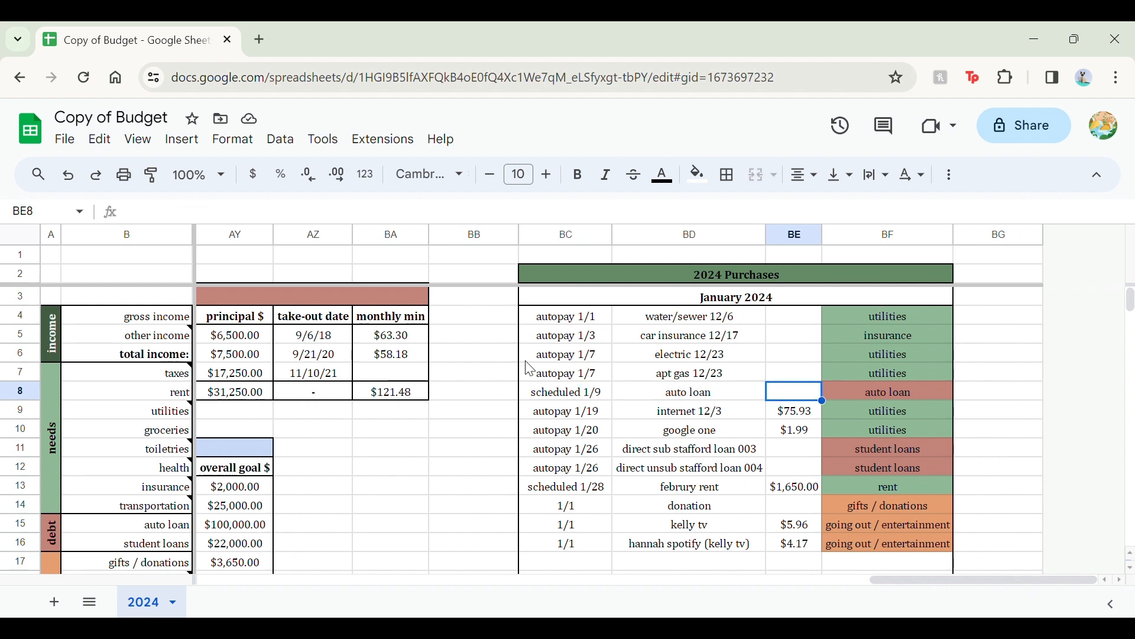
{"action": "left_click_drag", "start_coordinate": [569, 411], "coordinate": [575, 467]}
{"action": "left_click_drag", "start_coordinate": [693, 451], "coordinate": [695, 472]}
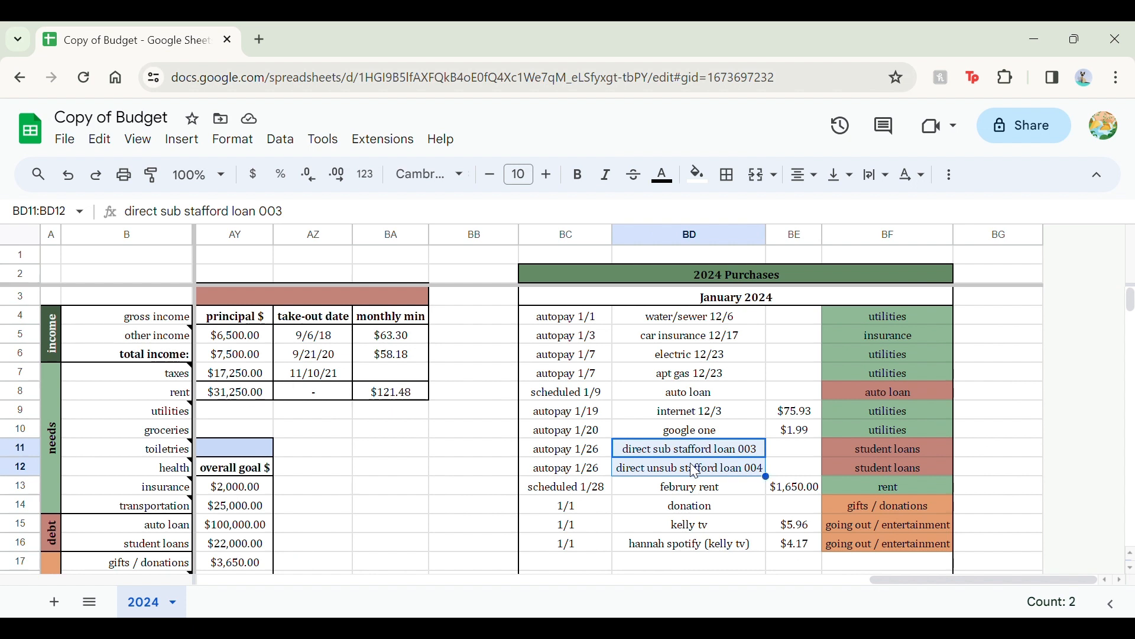
{"action": "scroll", "coordinate": [695, 472], "scroll_direction": "down", "scroll_amount": 1}
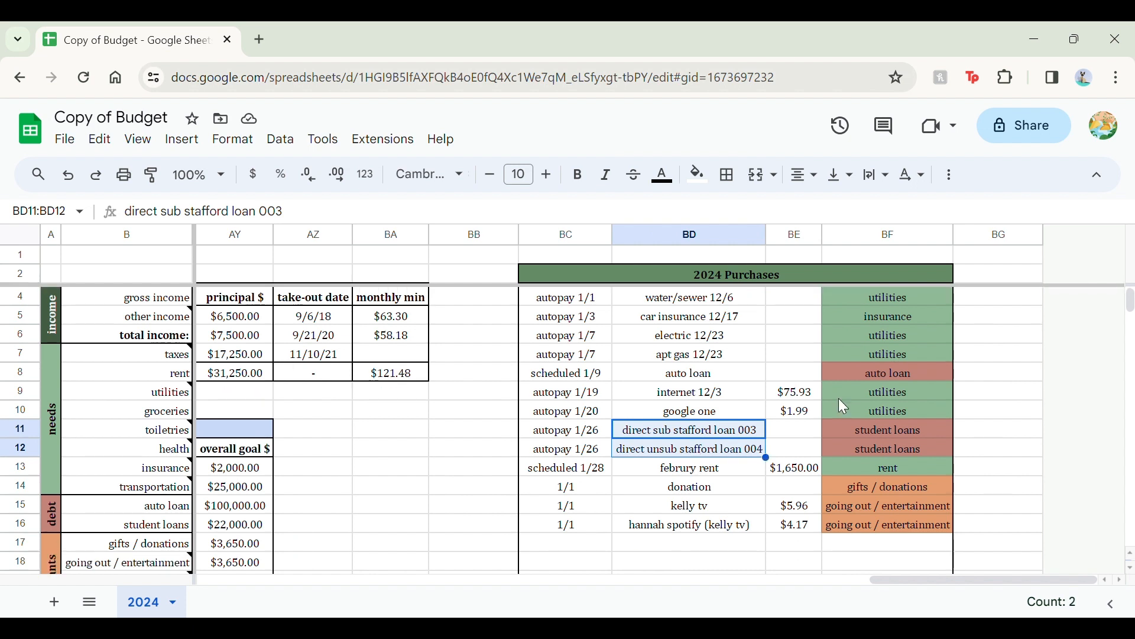
Step: Check the January internet and Google One amounts in BE9 and BE10, plus the scheduled February rent entry in row 13
{"action": "left_click", "coordinate": [796, 393]}
{"action": "key", "text": "Right"}
{"action": "key", "text": "Left"}
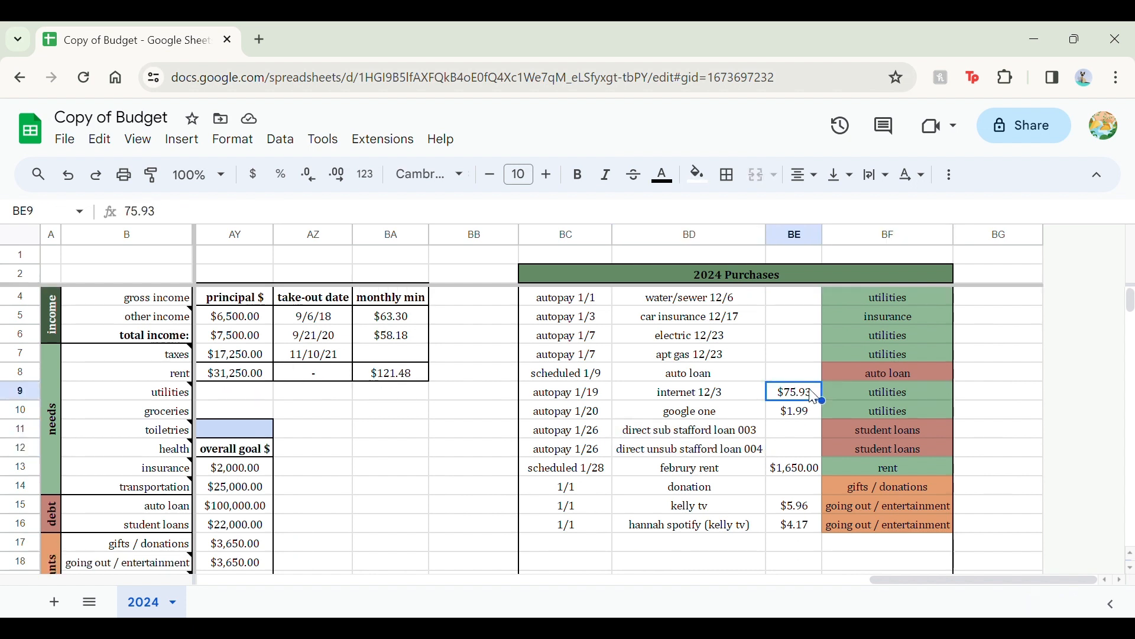
{"action": "key", "text": "Down"}
{"action": "scroll", "coordinate": [815, 398], "scroll_direction": "down", "scroll_amount": 2}
{"action": "scroll", "coordinate": [814, 397], "scroll_direction": "down", "scroll_amount": 1}
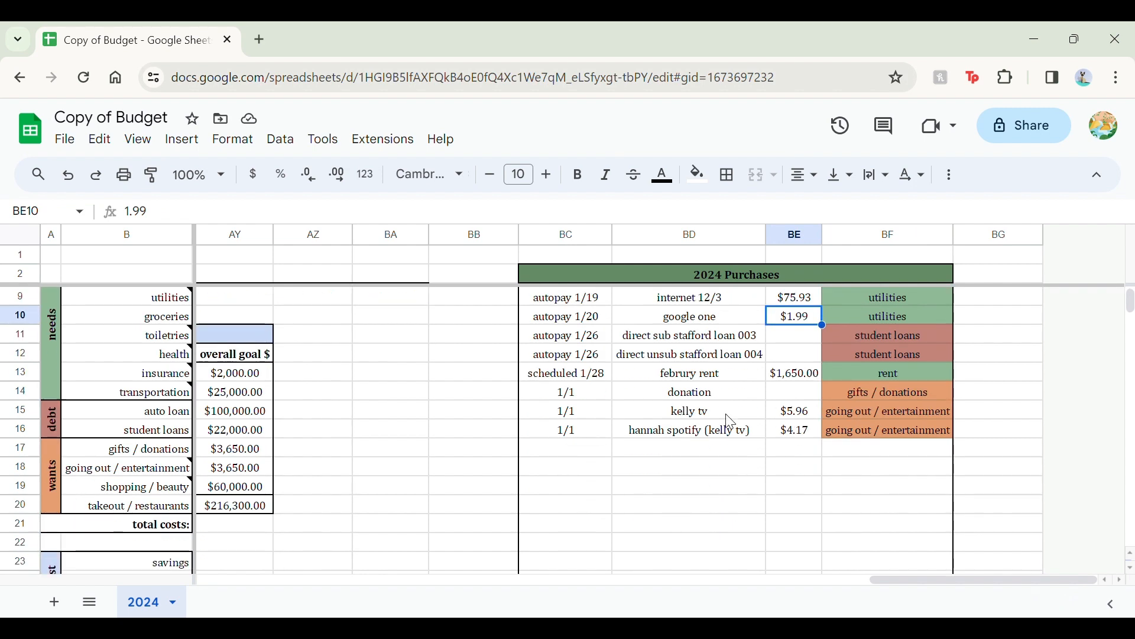
{"action": "left_click", "coordinate": [791, 373]}
{"action": "left_click", "coordinate": [588, 376]}
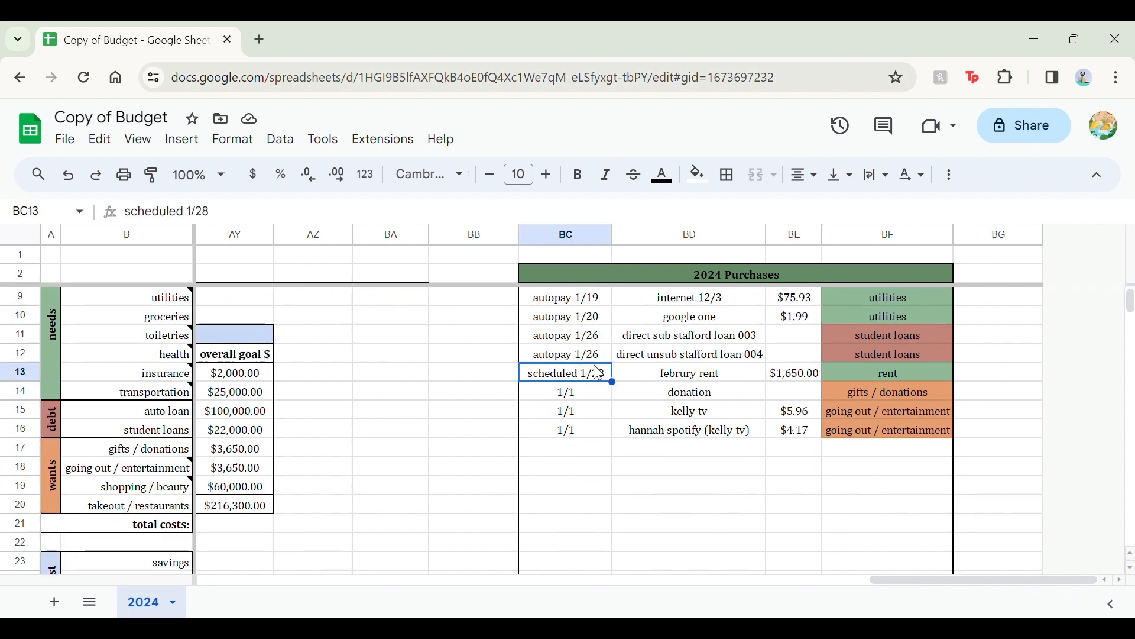
Step: Review the January donation entry in row 14, including its date, description and amount cell
{"action": "left_click", "coordinate": [700, 398]}
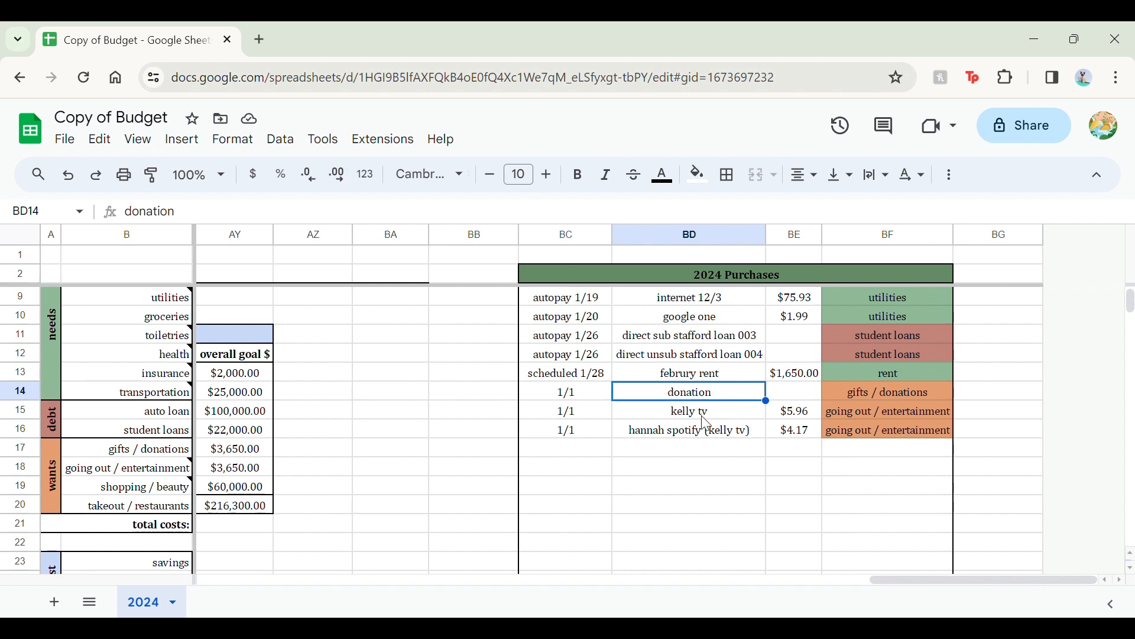
{"action": "left_click_drag", "start_coordinate": [577, 400], "coordinate": [709, 398]}
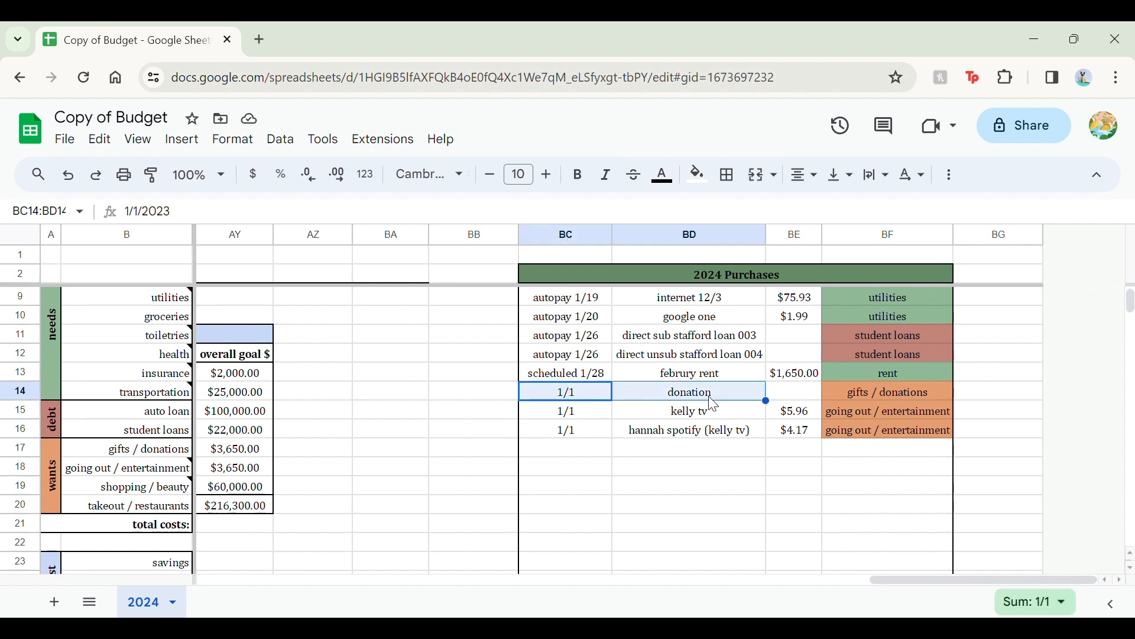
{"action": "left_click", "coordinate": [793, 398]}
{"action": "left_click", "coordinate": [699, 396]}
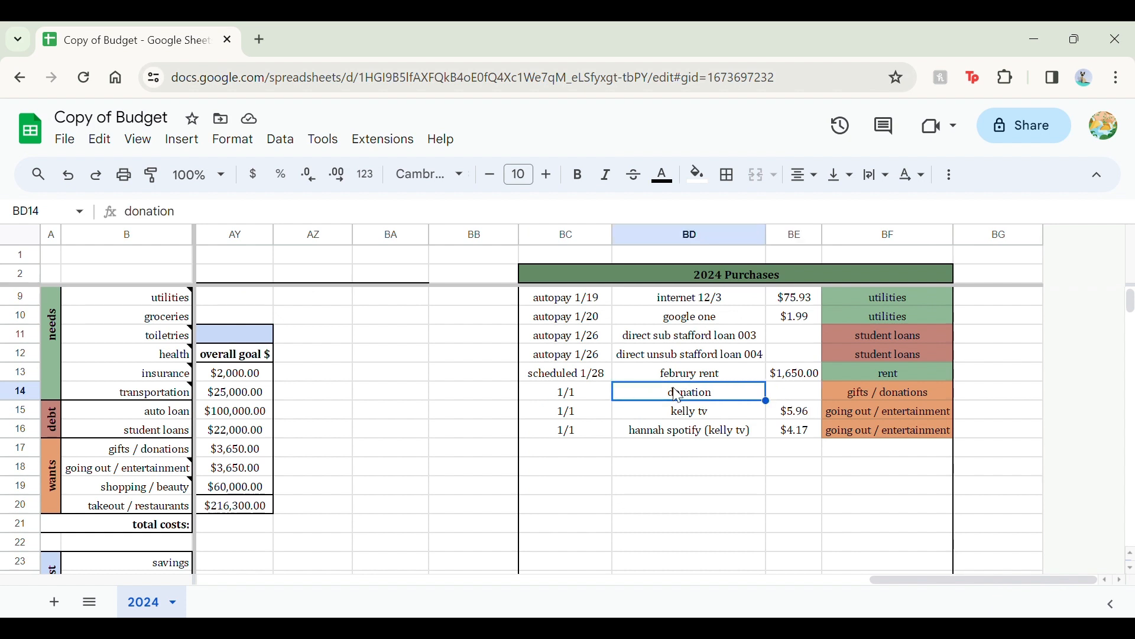
Step: Review the TV and Spotify subscription entries in rows 15 and 16, and select both amounts in BE15:BE16
{"action": "left_click", "coordinate": [680, 414]}
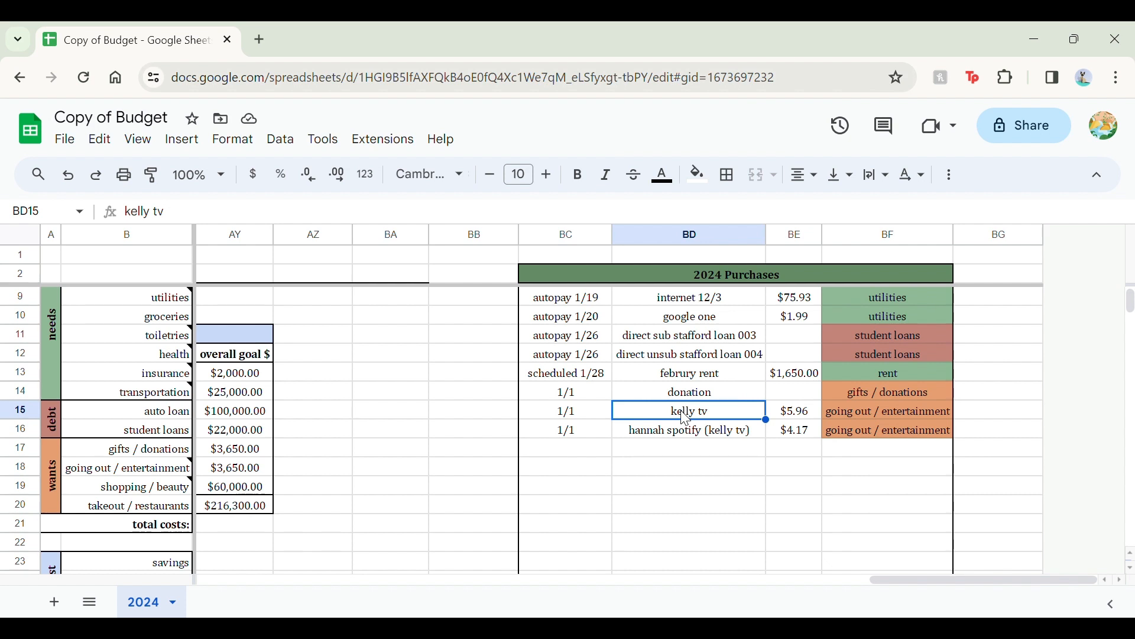
{"action": "key", "text": "Down"}
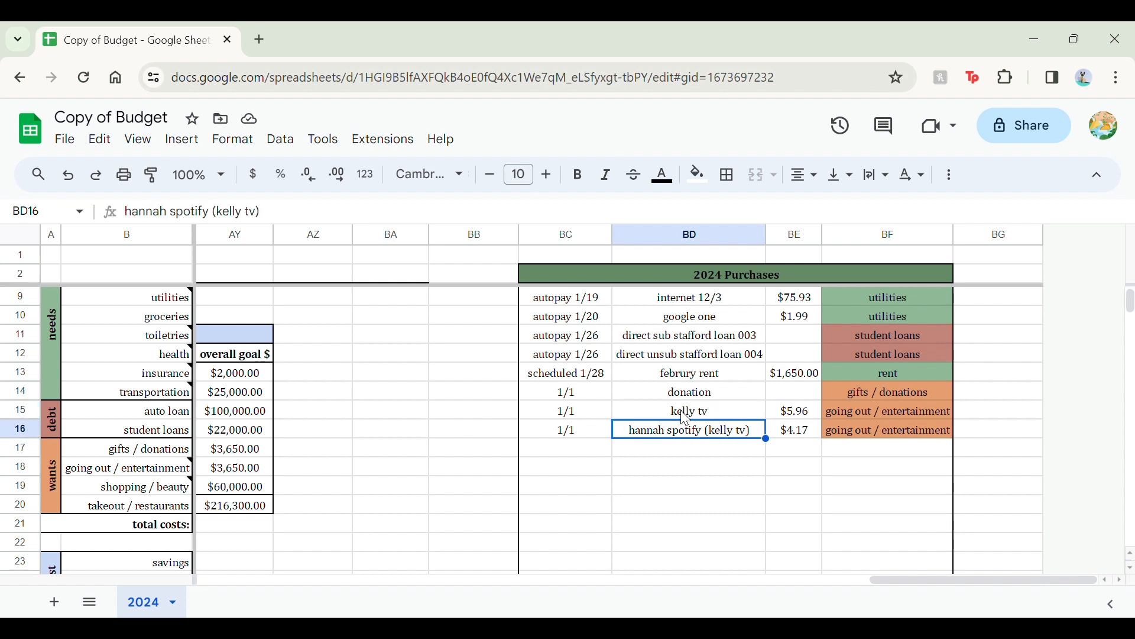
{"action": "key", "text": "Up"}
{"action": "key", "text": "Down"}
{"action": "key", "text": "Right"}
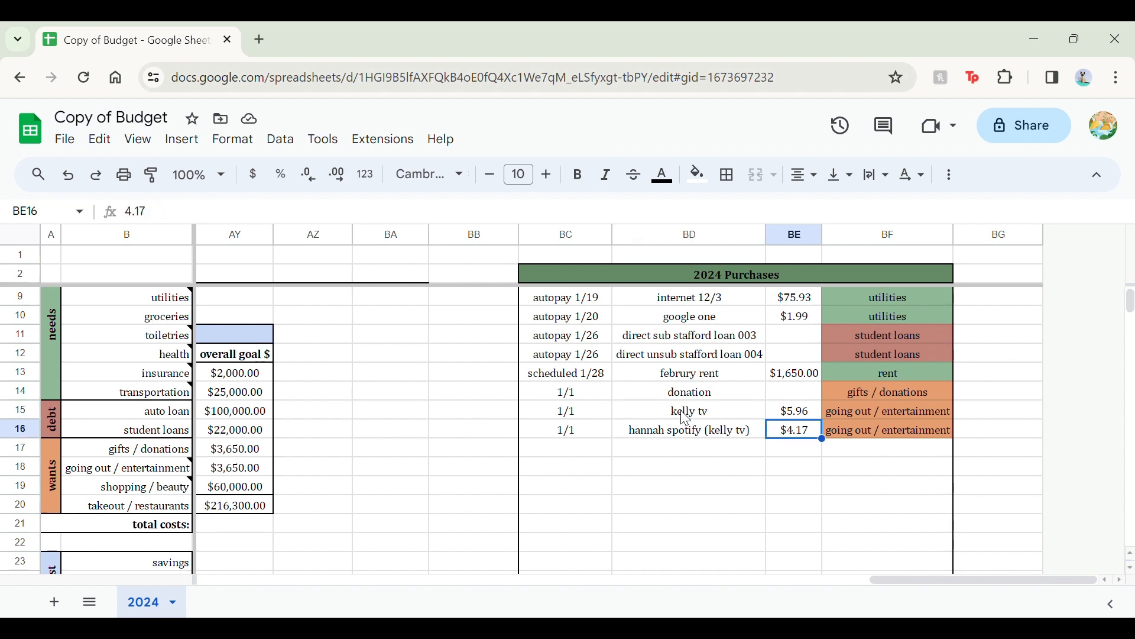
{"action": "key", "text": "Left"}
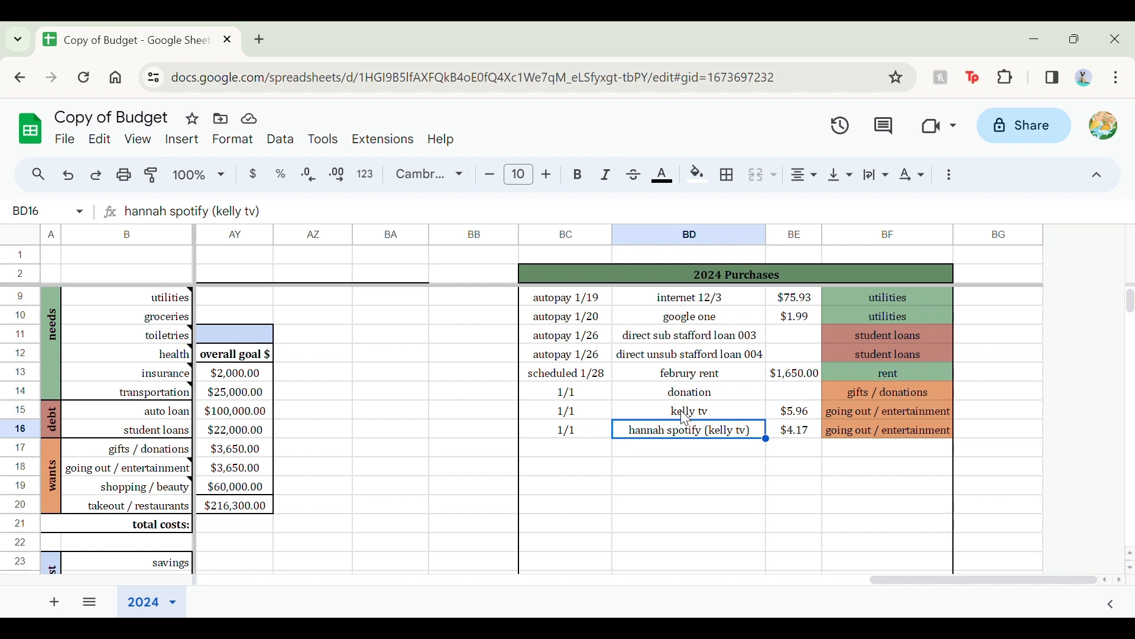
{"action": "left_click", "coordinate": [782, 493]}
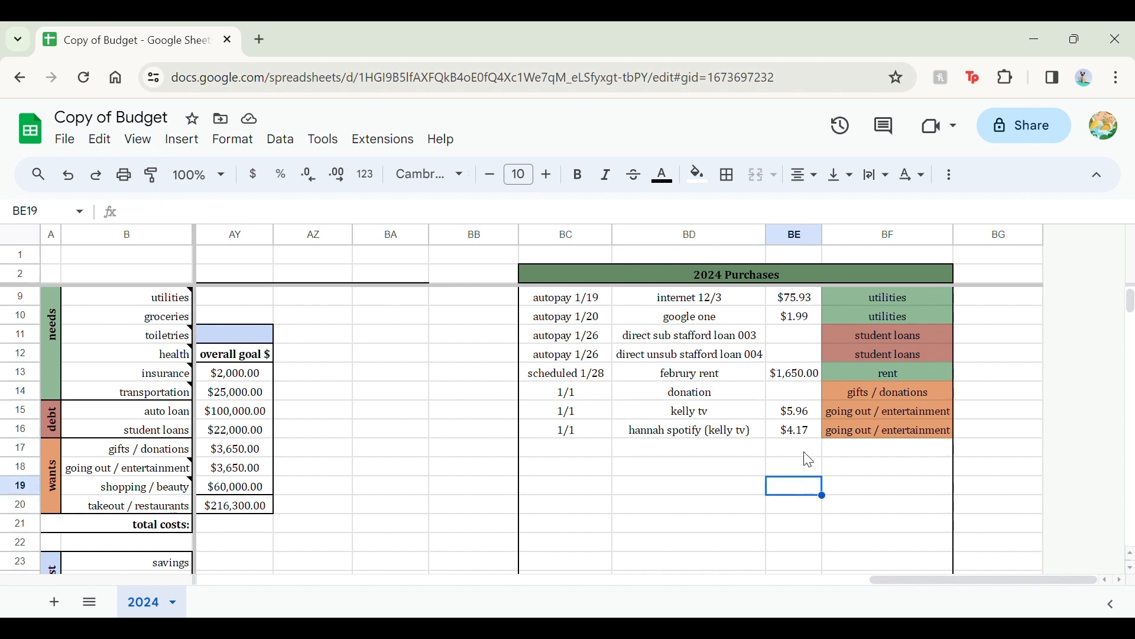
{"action": "left_click_drag", "start_coordinate": [784, 421], "coordinate": [786, 437]}
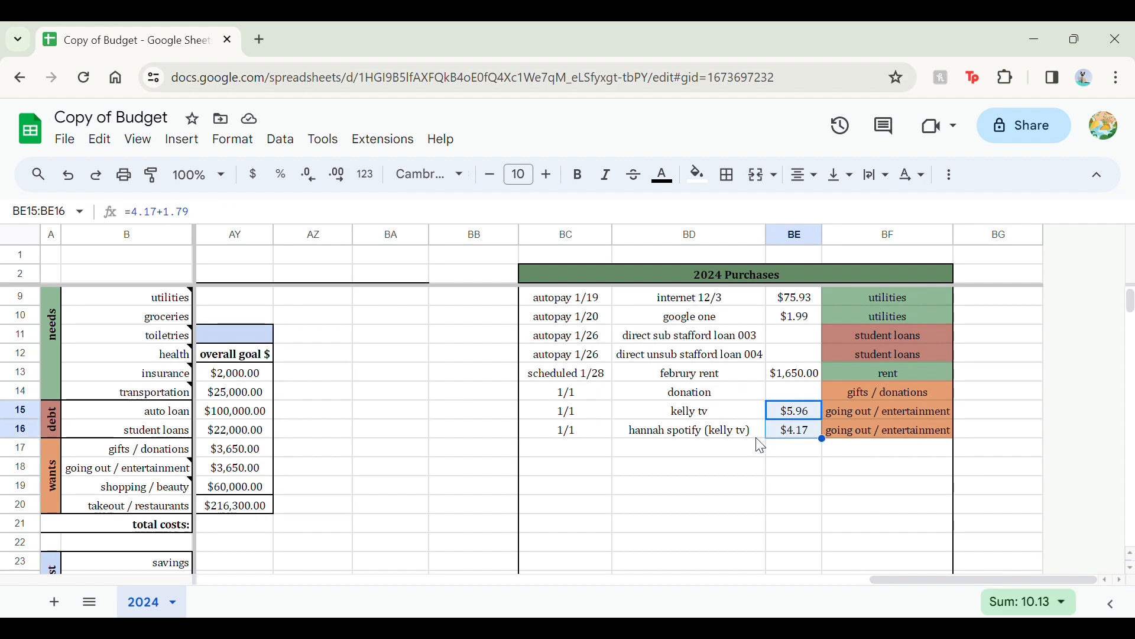
Step: View the January paycheck entries in rows 55 to 60 and the start of the February 2024 purchases
{"action": "scroll", "coordinate": [786, 437], "scroll_direction": "left", "scroll_amount": 3}
{"action": "scroll", "coordinate": [786, 437], "scroll_direction": "up", "scroll_amount": 1}
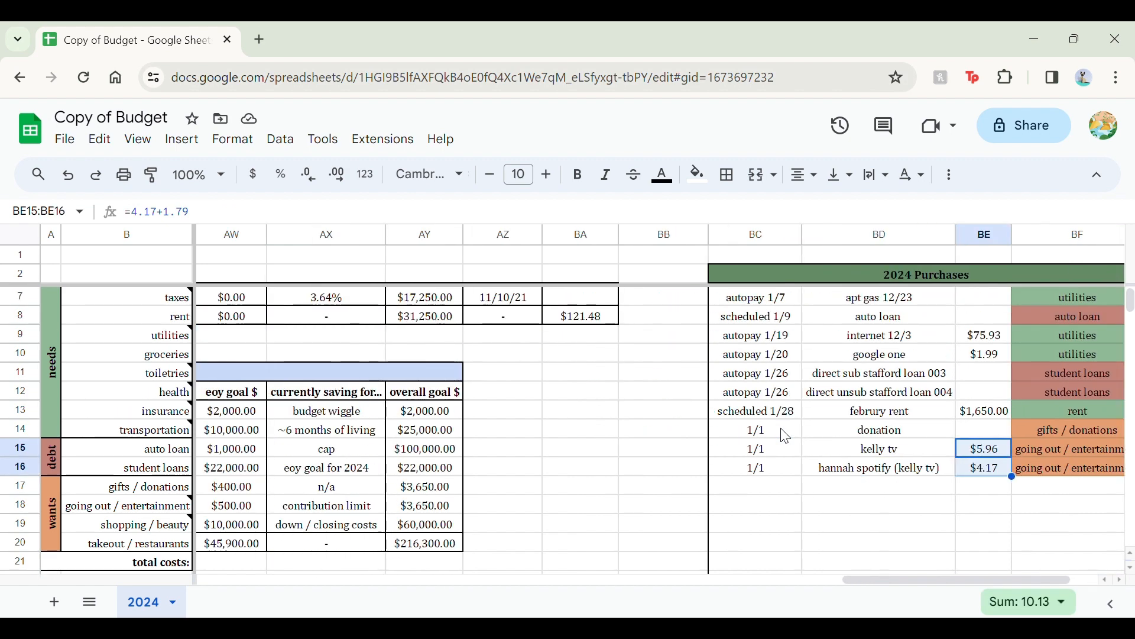
{"action": "scroll", "coordinate": [786, 436], "scroll_direction": "down", "scroll_amount": 10}
{"action": "scroll", "coordinate": [786, 437], "scroll_direction": "right", "scroll_amount": 2}
{"action": "scroll", "coordinate": [787, 436], "scroll_direction": "down", "scroll_amount": 4}
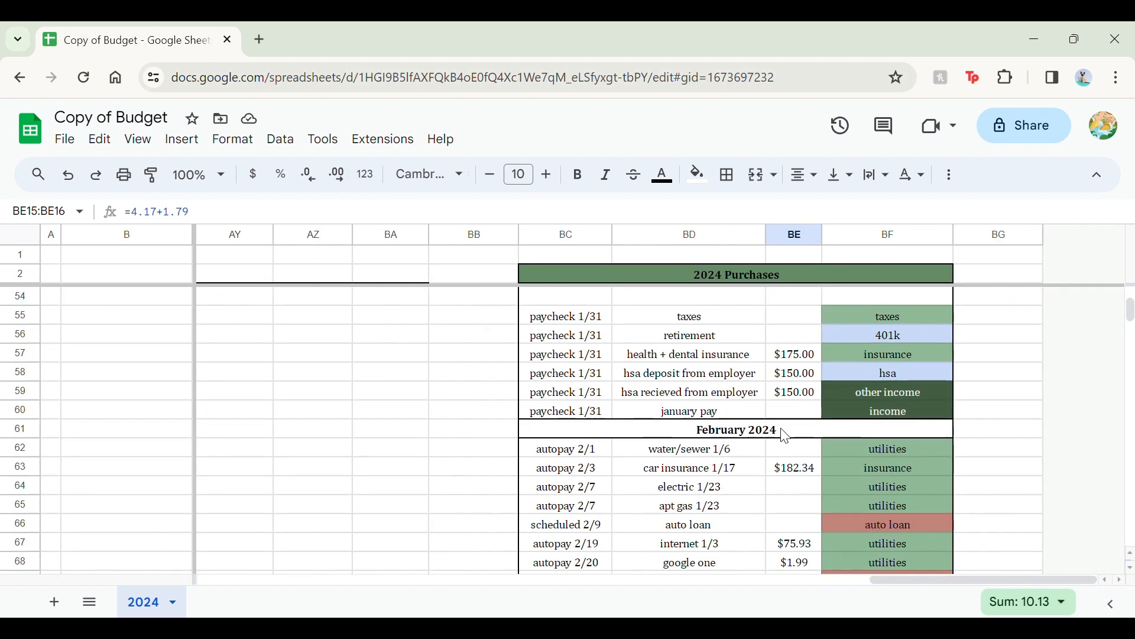
Step: Review the January taxes paycheck entry in row 55, including its date, category and amount cell
{"action": "scroll", "coordinate": [787, 436], "scroll_direction": "up", "scroll_amount": 2}
{"action": "left_click", "coordinate": [567, 355]}
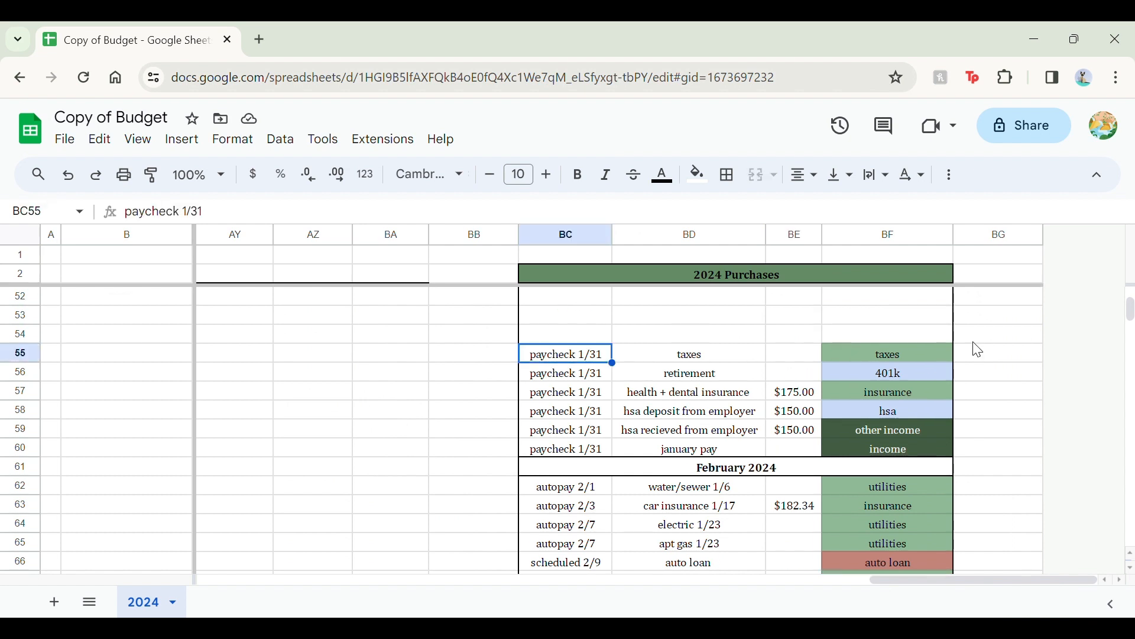
{"action": "left_click", "coordinate": [890, 356]}
{"action": "key", "text": "Left"}
{"action": "key", "text": "Left"}
{"action": "key", "text": "Right"}
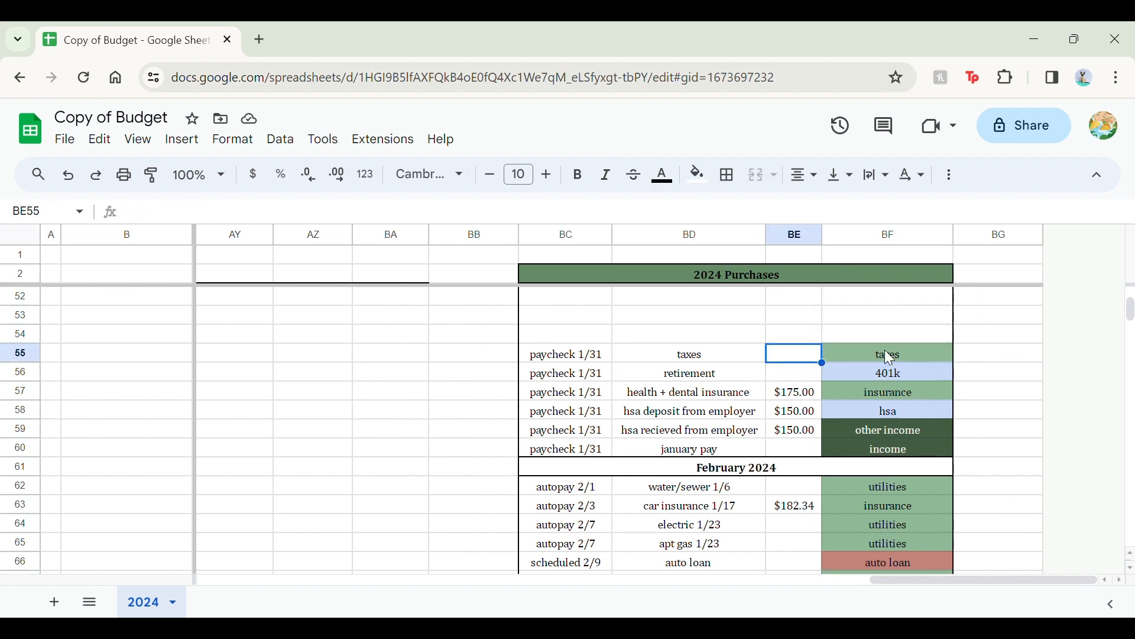
Step: Review the retirement paycheck entry in row 56, checking its description and amount cell
{"action": "key", "text": "Down"}
{"action": "key", "text": "Left"}
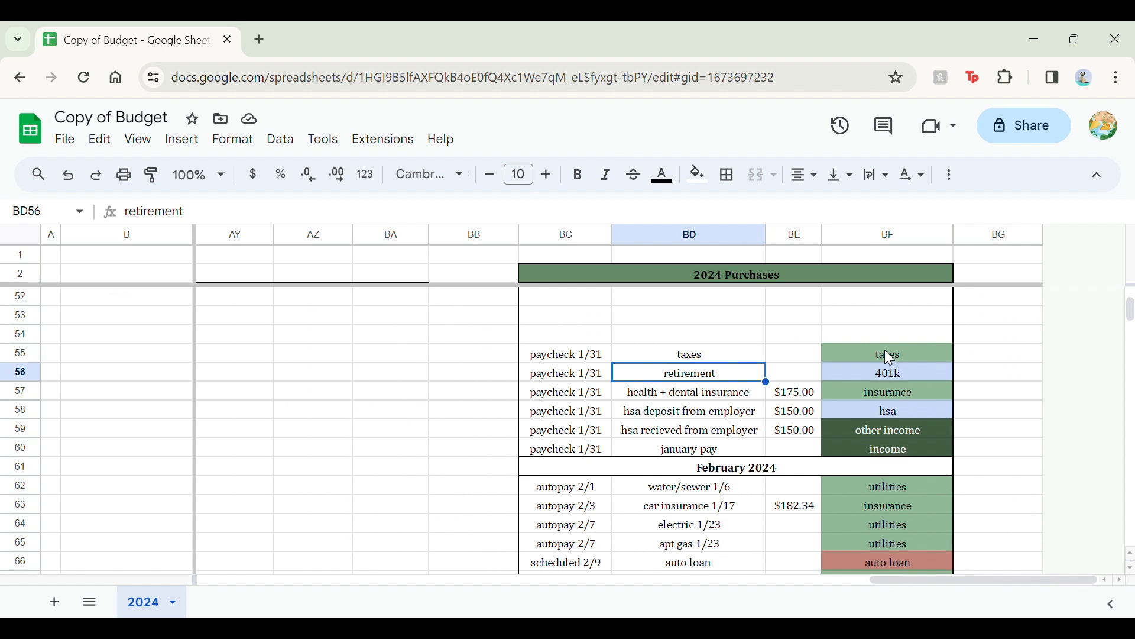
{"action": "key", "text": "Right"}
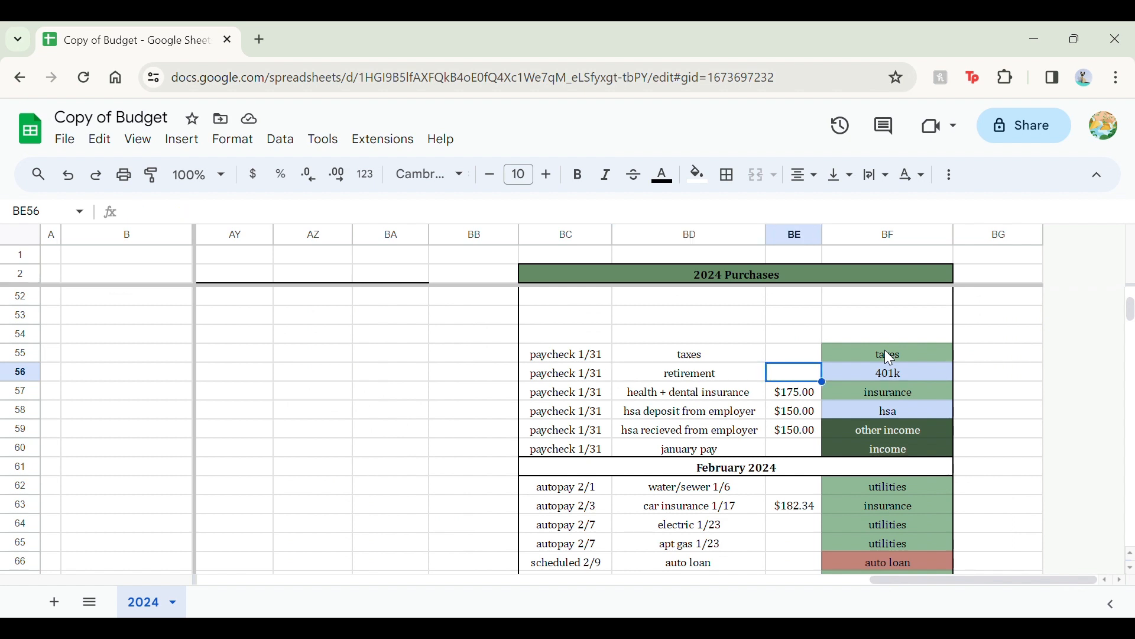
{"action": "key", "text": "Left"}
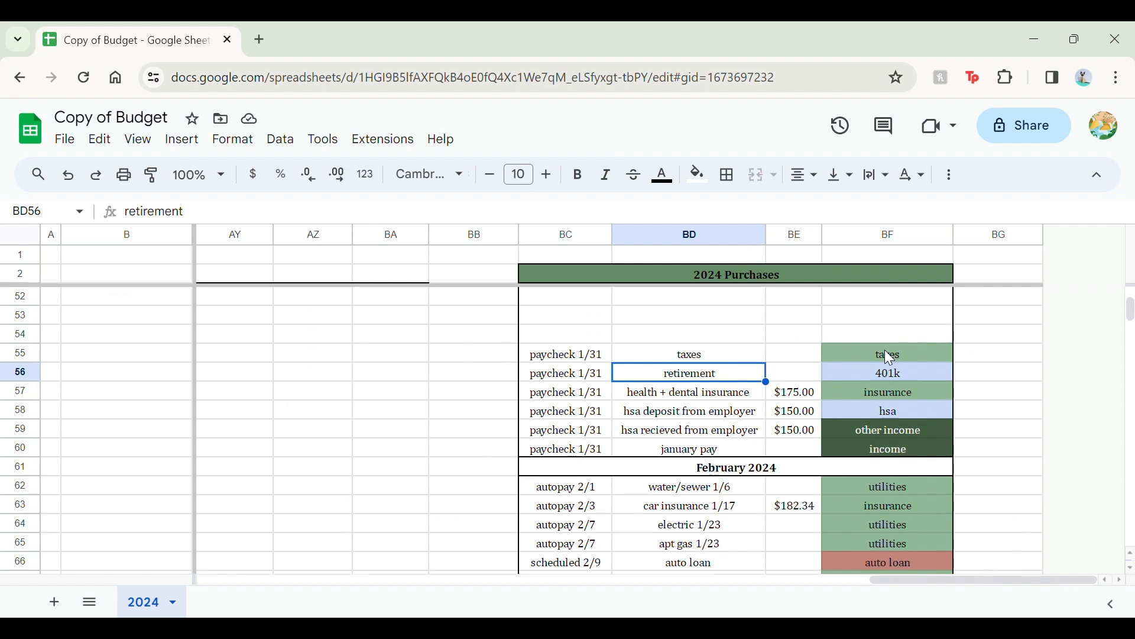
{"action": "key", "text": "Right"}
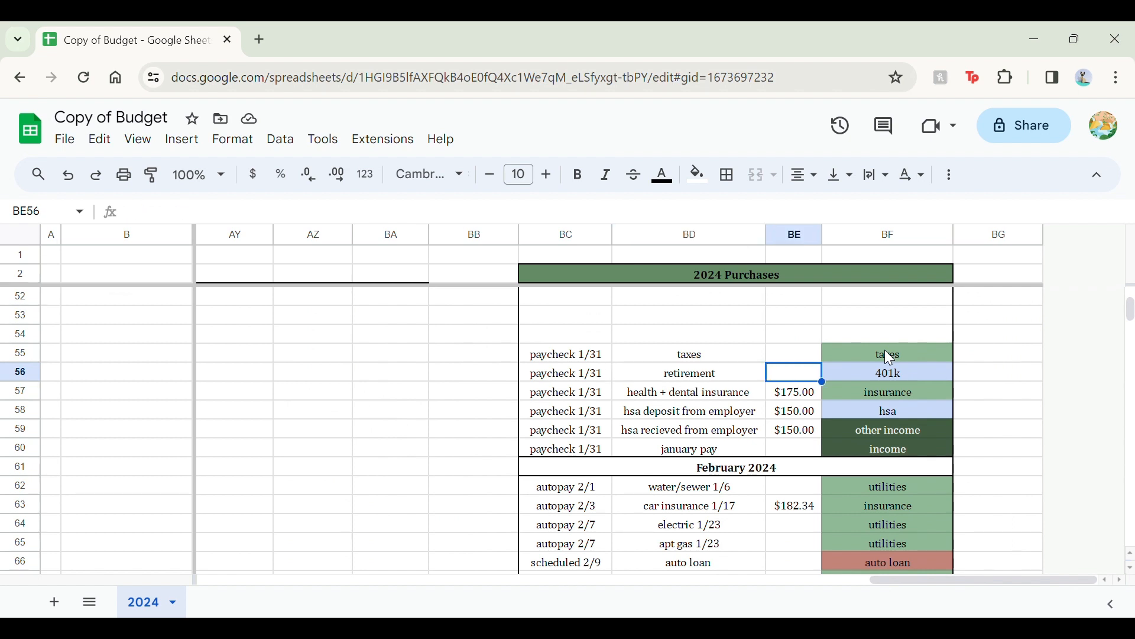
Step: Go through the health and dental insurance entry in row 57 and the HSA employer entries in rows 58 and 59
{"action": "key", "text": "Down"}
{"action": "key", "text": "Left"}
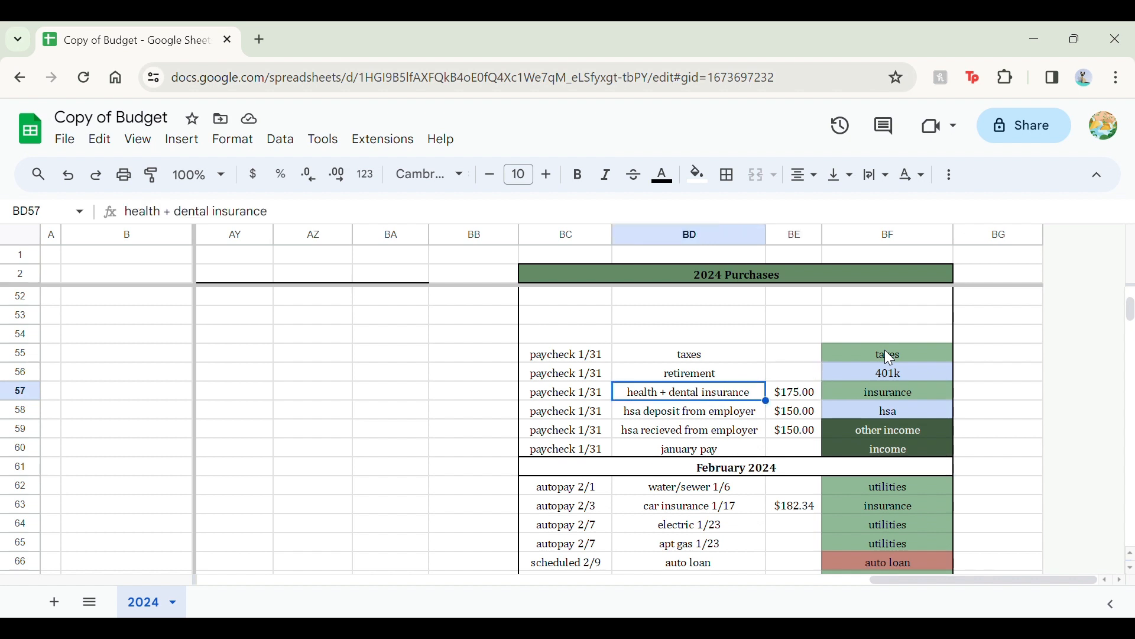
{"action": "key", "text": "Down"}
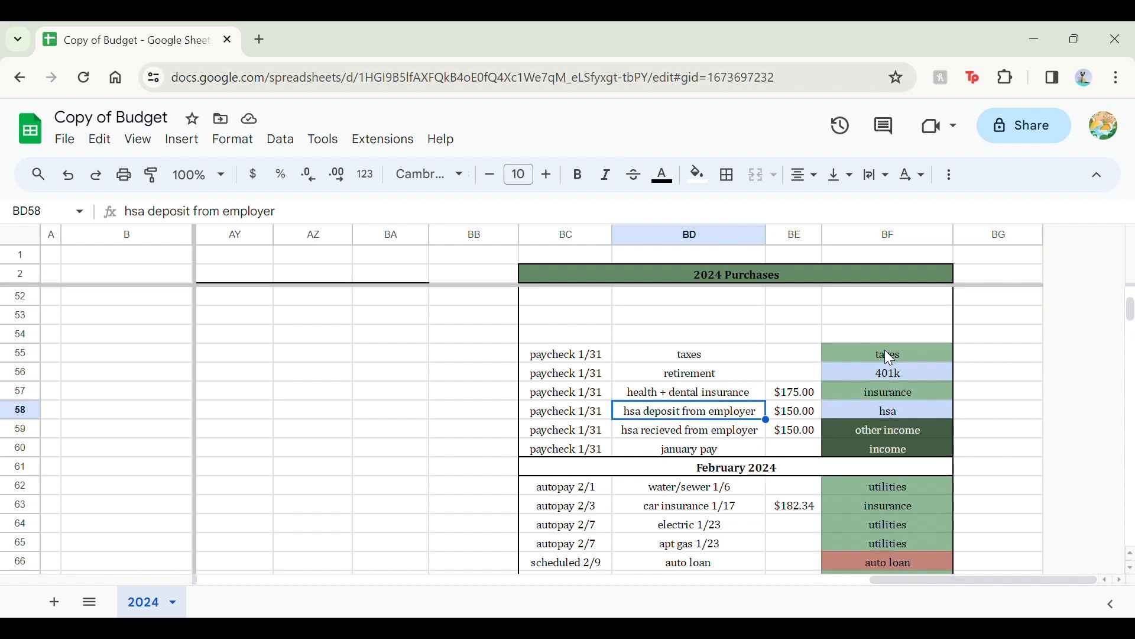
{"action": "key", "text": "Right"}
{"action": "key", "text": "Down"}
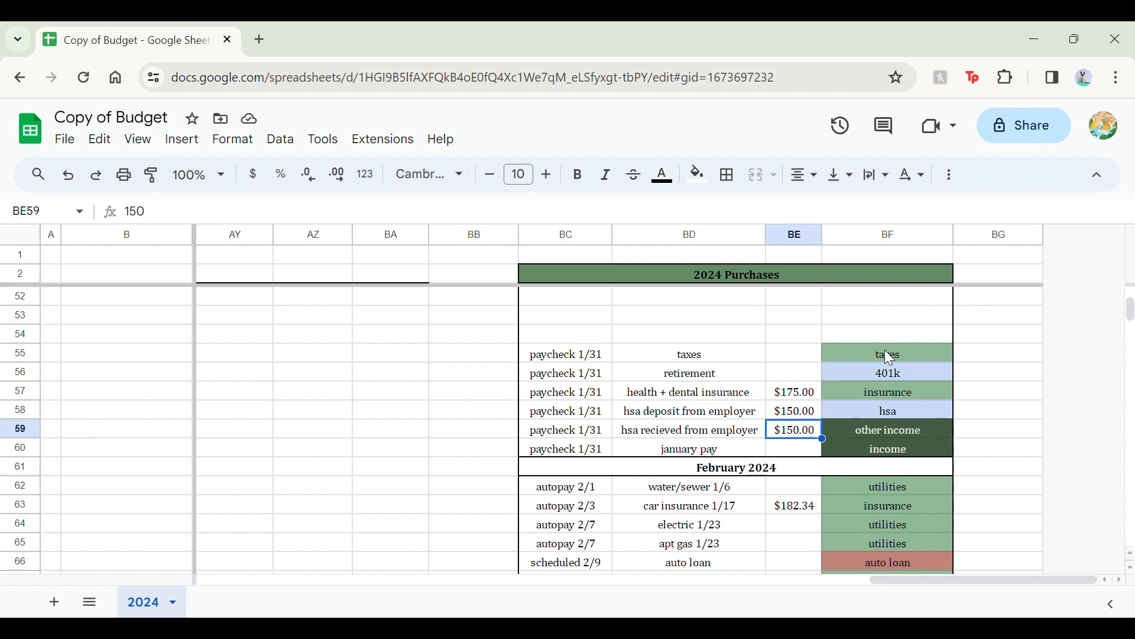
Step: Compare the HSA deposit entry in row 58 with the HSA received entry in row 59, checking their amounts and categories
{"action": "key", "text": "Left"}
{"action": "key", "text": "Up"}
{"action": "key", "text": "Right"}
{"action": "key", "text": "Right"}
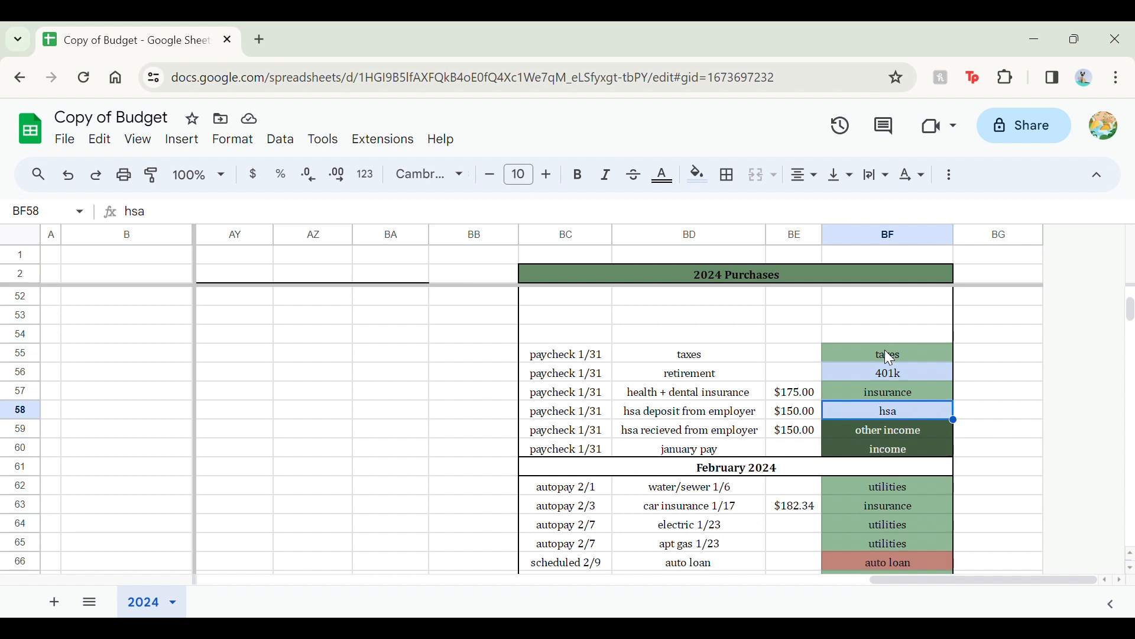
{"action": "key", "text": "Left"}
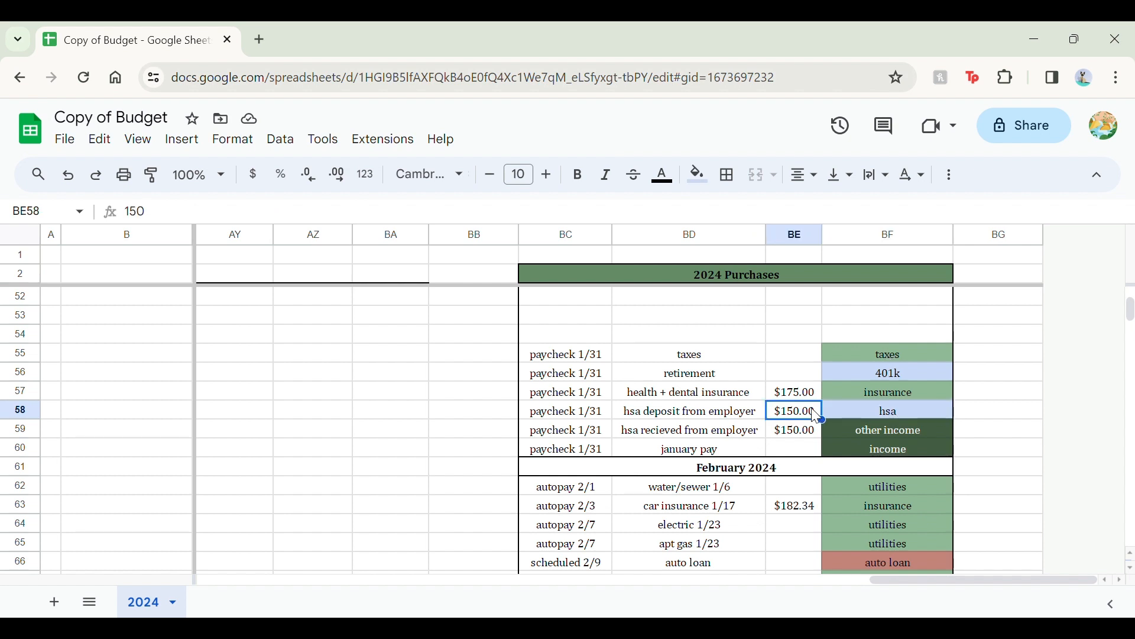
{"action": "left_click", "coordinate": [850, 435]}
{"action": "left_click", "coordinate": [810, 438]}
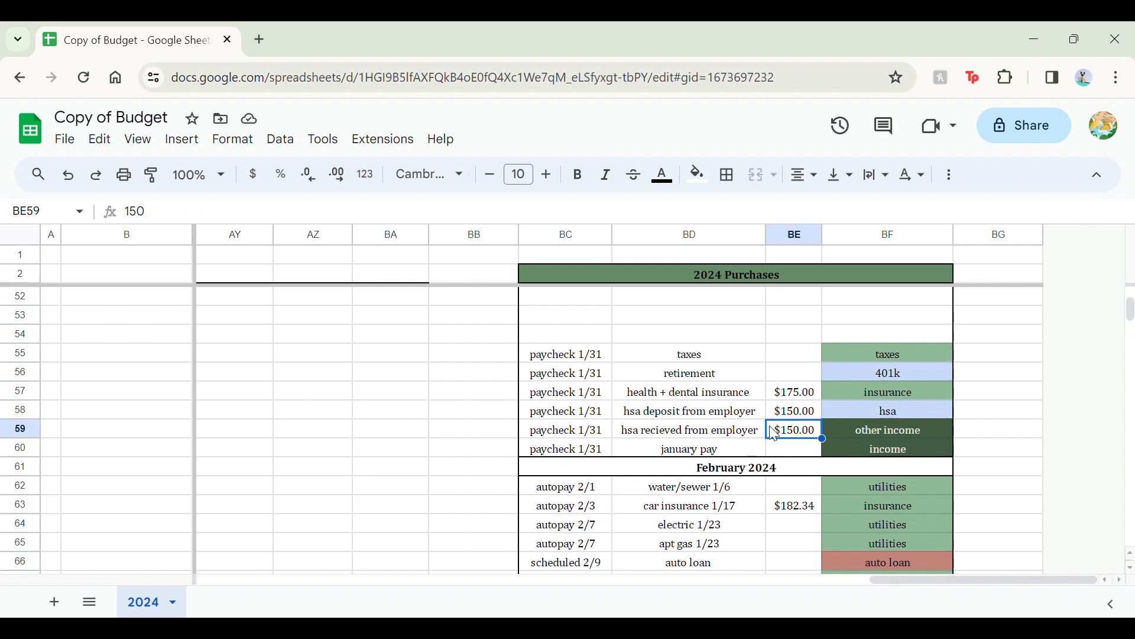
{"action": "left_click", "coordinate": [805, 414]}
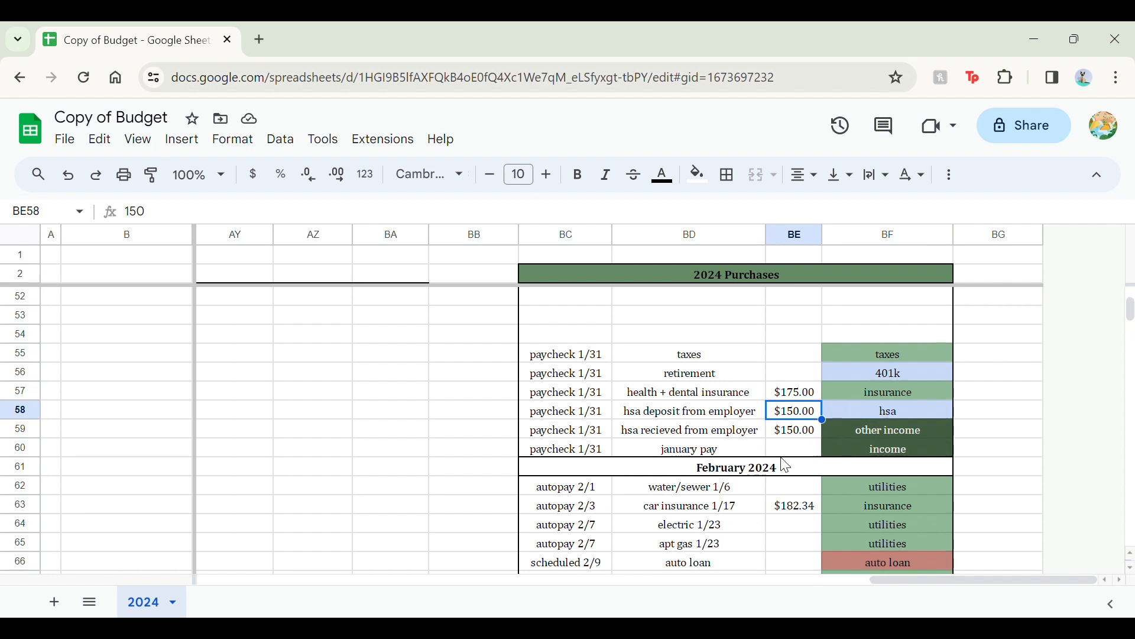
Step: Review the January pay entry in row 60, checking its amount cell BE60 and its income category
{"action": "left_click", "coordinate": [802, 450]}
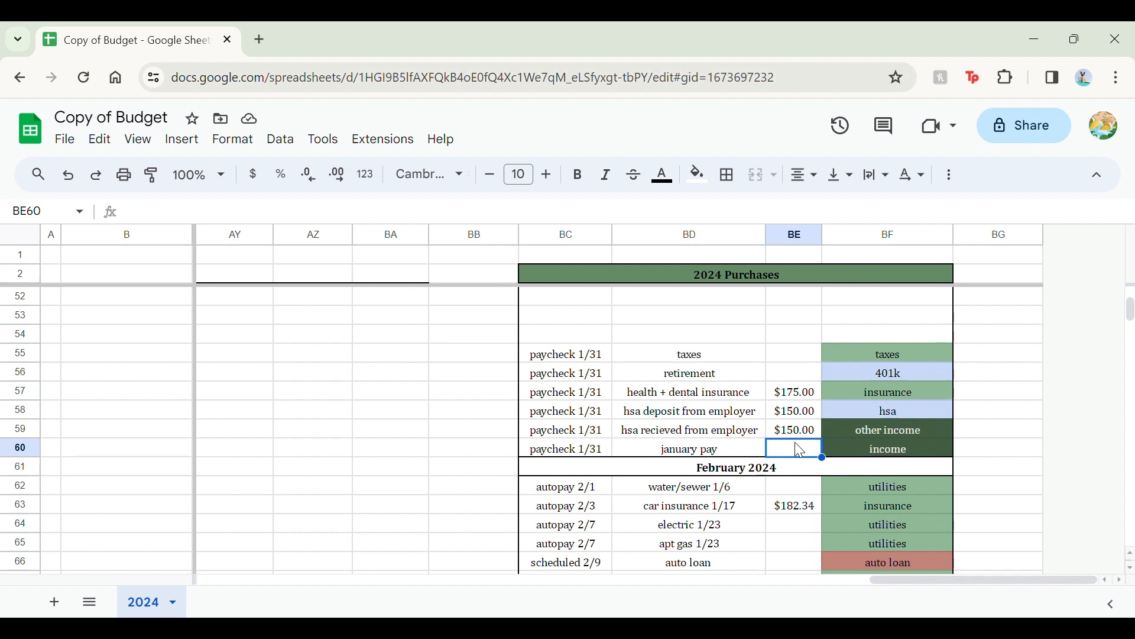
{"action": "left_click", "coordinate": [855, 453]}
{"action": "left_click", "coordinate": [813, 456]}
Step: Return from the purchases log to the monthly budget table, showing the income and needs rows from January onward
{"action": "scroll", "coordinate": [814, 456], "scroll_direction": "up", "scroll_amount": 6}
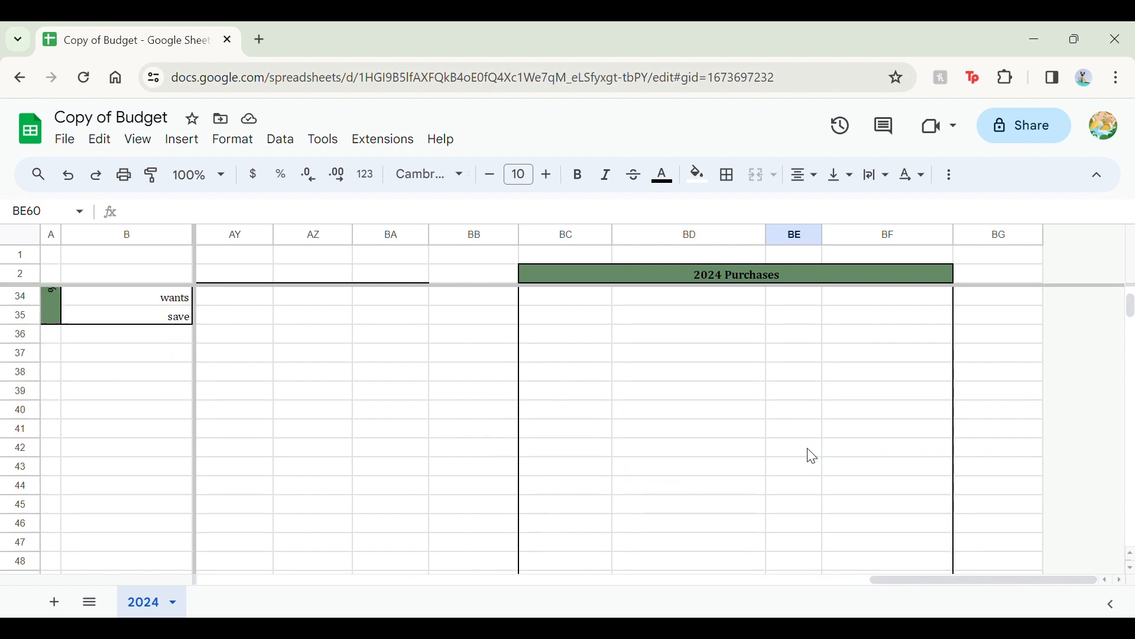
{"action": "scroll", "coordinate": [813, 456], "scroll_direction": "down", "scroll_amount": 1}
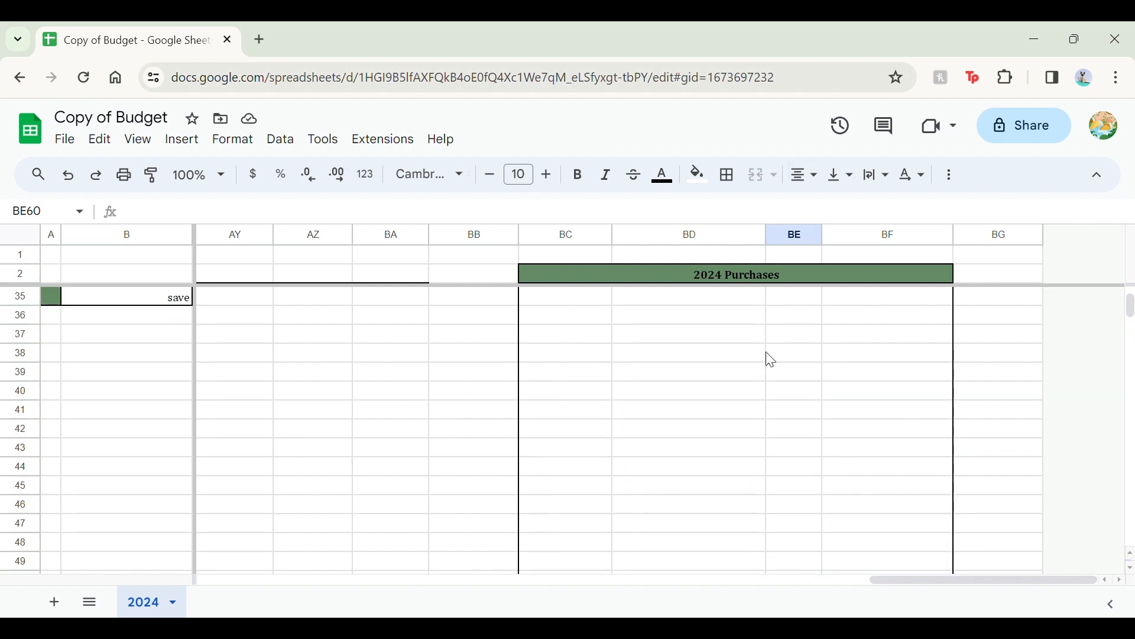
{"action": "scroll", "coordinate": [765, 351], "scroll_direction": "down", "scroll_amount": 5}
{"action": "scroll", "coordinate": [766, 351], "scroll_direction": "left", "scroll_amount": 16}
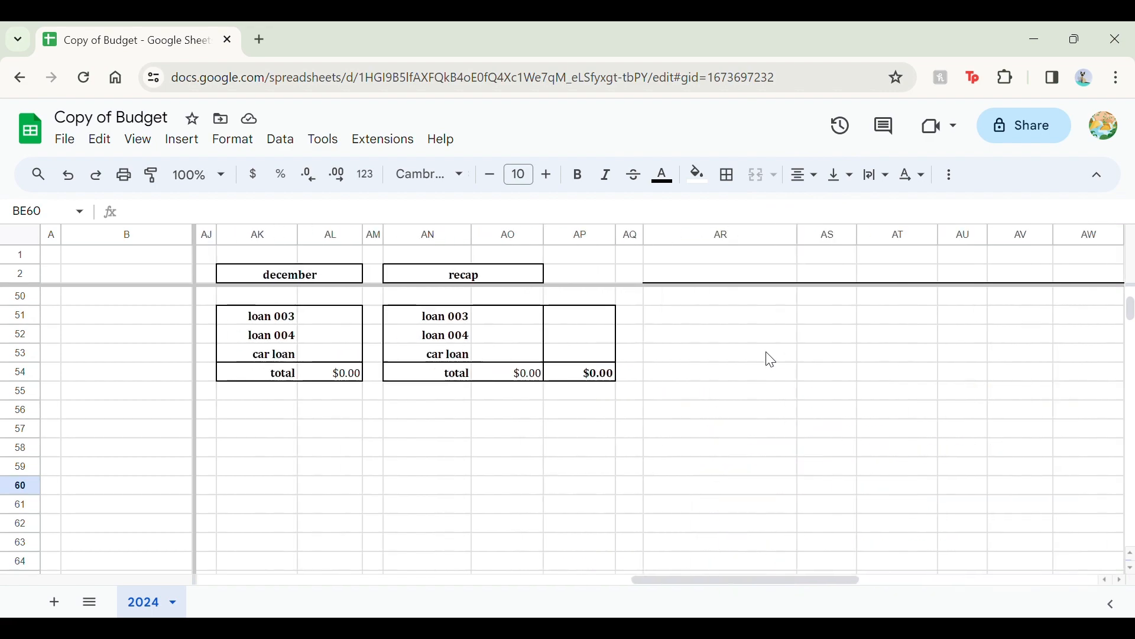
{"action": "scroll", "coordinate": [771, 360], "scroll_direction": "left", "scroll_amount": 12}
{"action": "scroll", "coordinate": [770, 360], "scroll_direction": "up", "scroll_amount": 11}
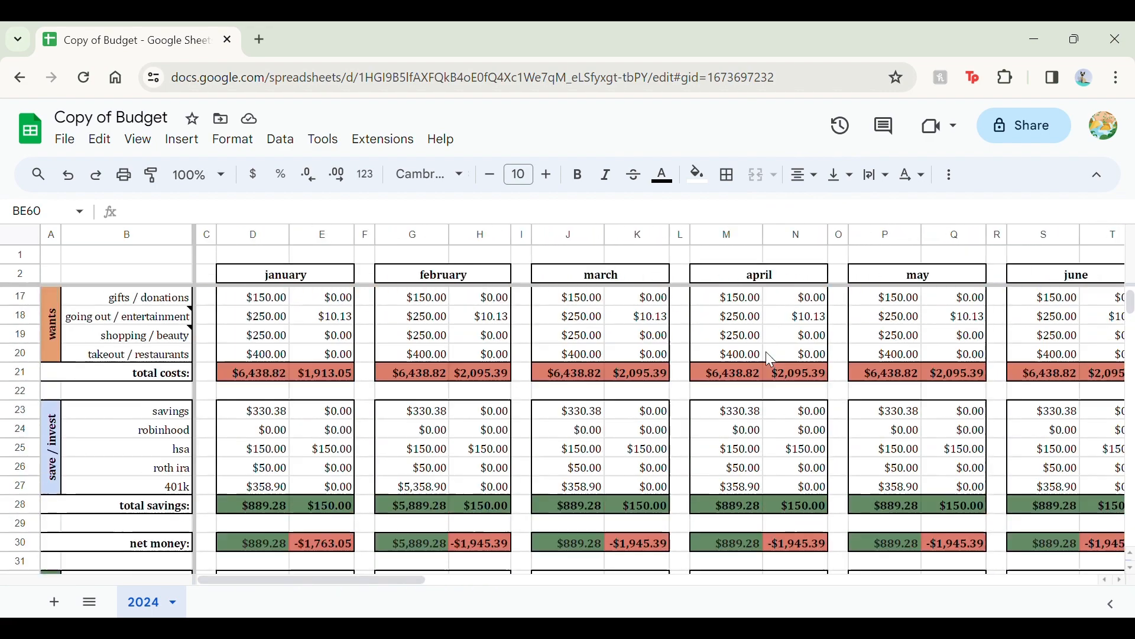
{"action": "scroll", "coordinate": [766, 354], "scroll_direction": "up", "scroll_amount": 5}
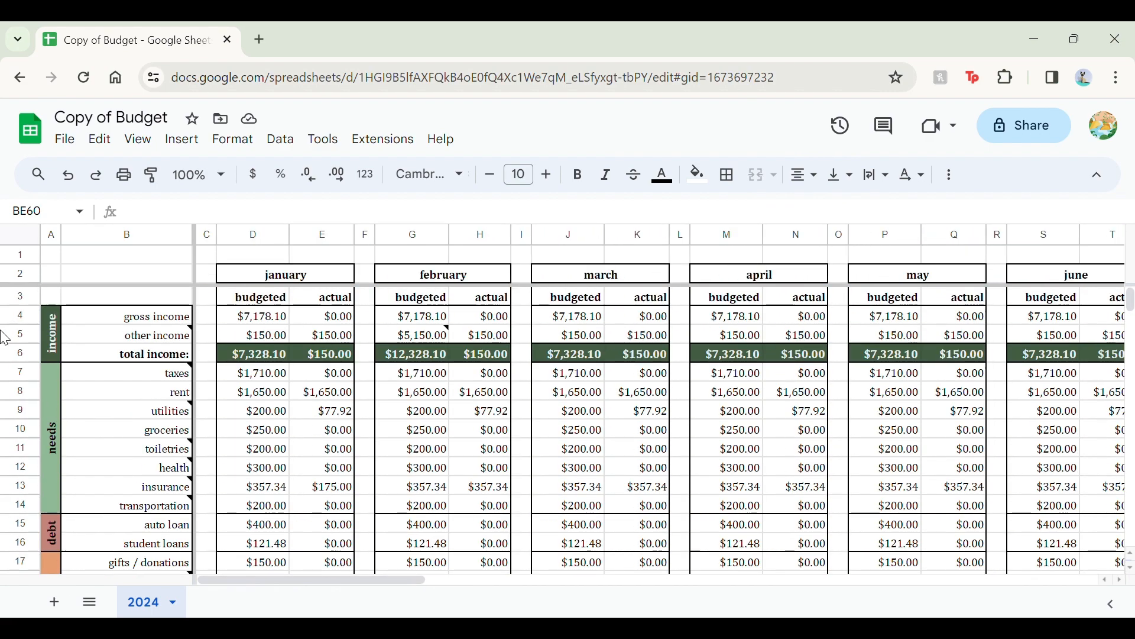
Step: Examine the save / invest section by selecting its labels in A23:B27 and the savings label in B23
{"action": "scroll", "coordinate": [213, 437], "scroll_direction": "down", "scroll_amount": 4}
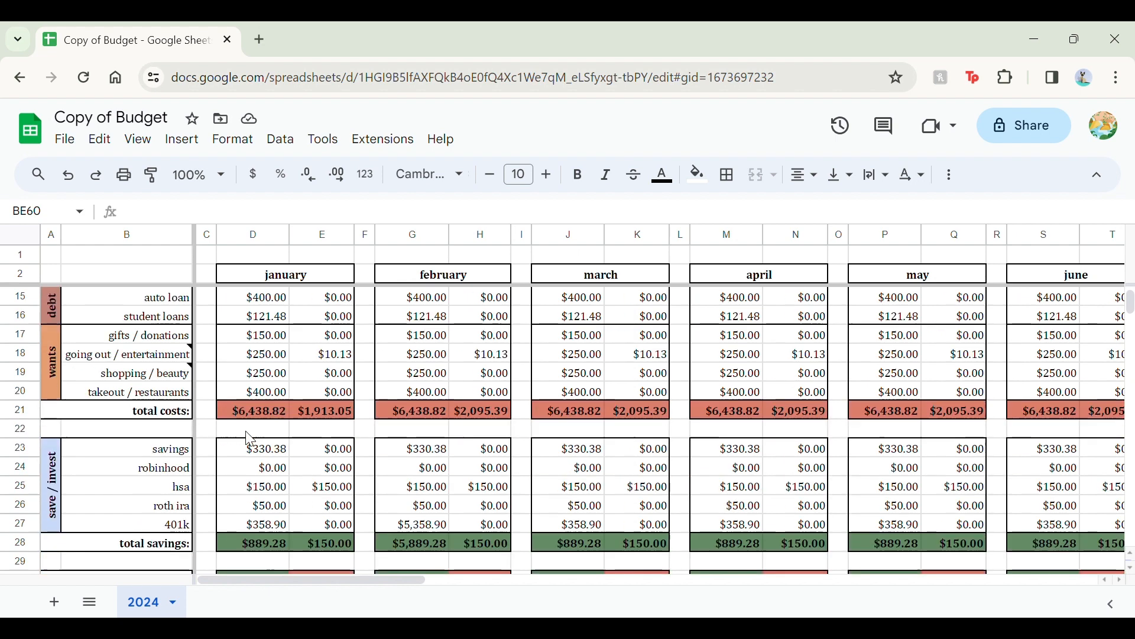
{"action": "scroll", "coordinate": [249, 439], "scroll_direction": "down", "scroll_amount": 3}
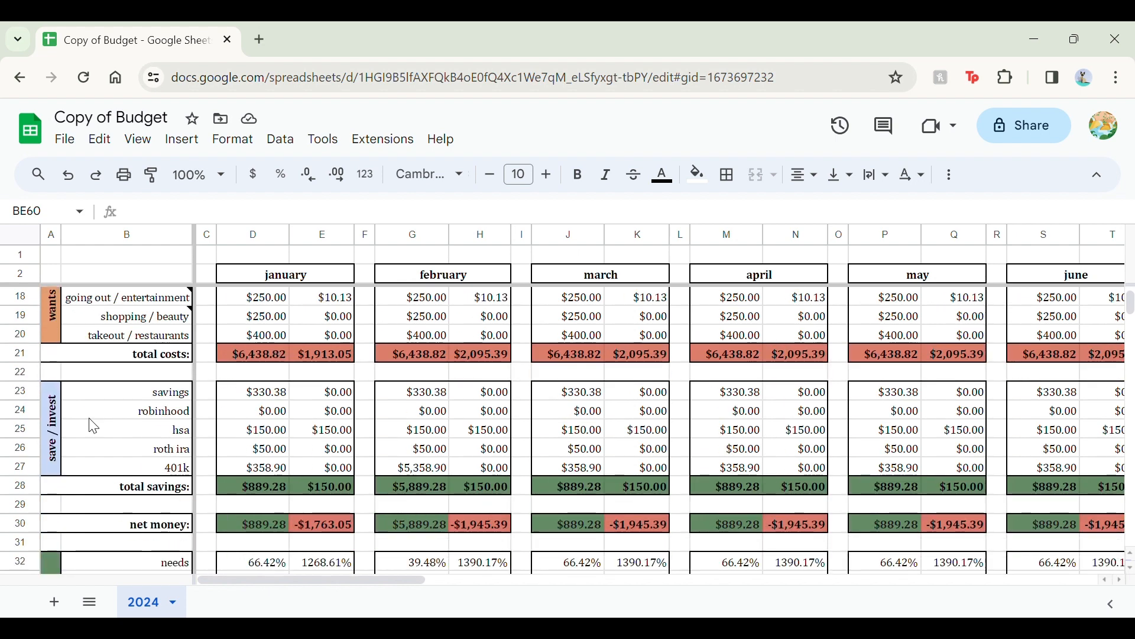
{"action": "left_click_drag", "start_coordinate": [51, 441], "coordinate": [97, 425]}
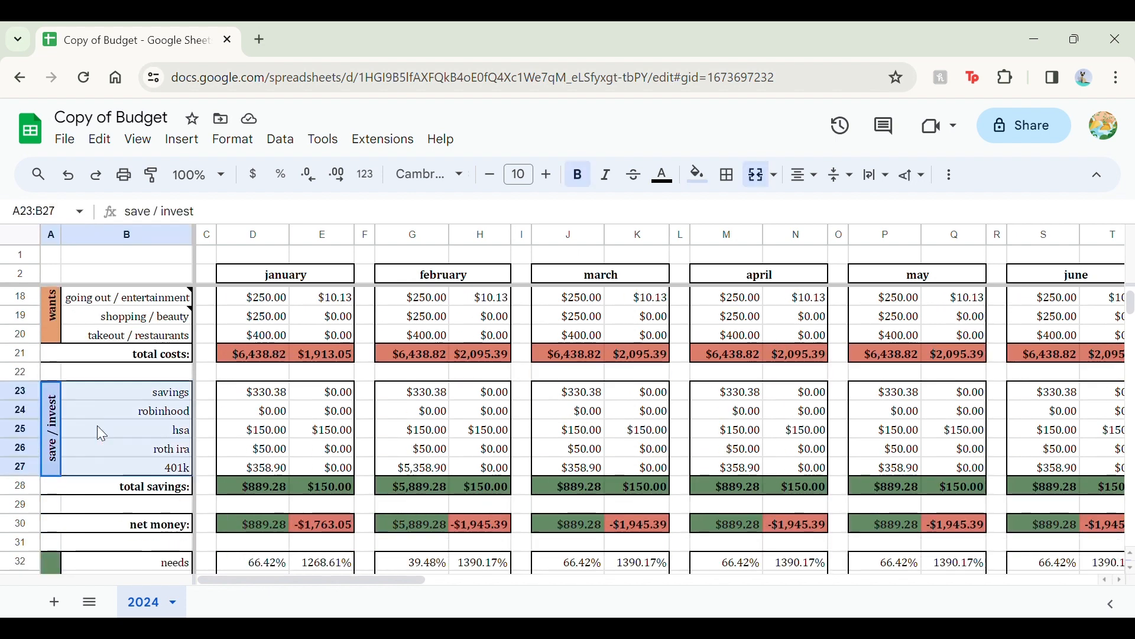
{"action": "left_click", "coordinate": [169, 392]}
{"action": "scroll", "coordinate": [308, 434], "scroll_direction": "up", "scroll_amount": 2}
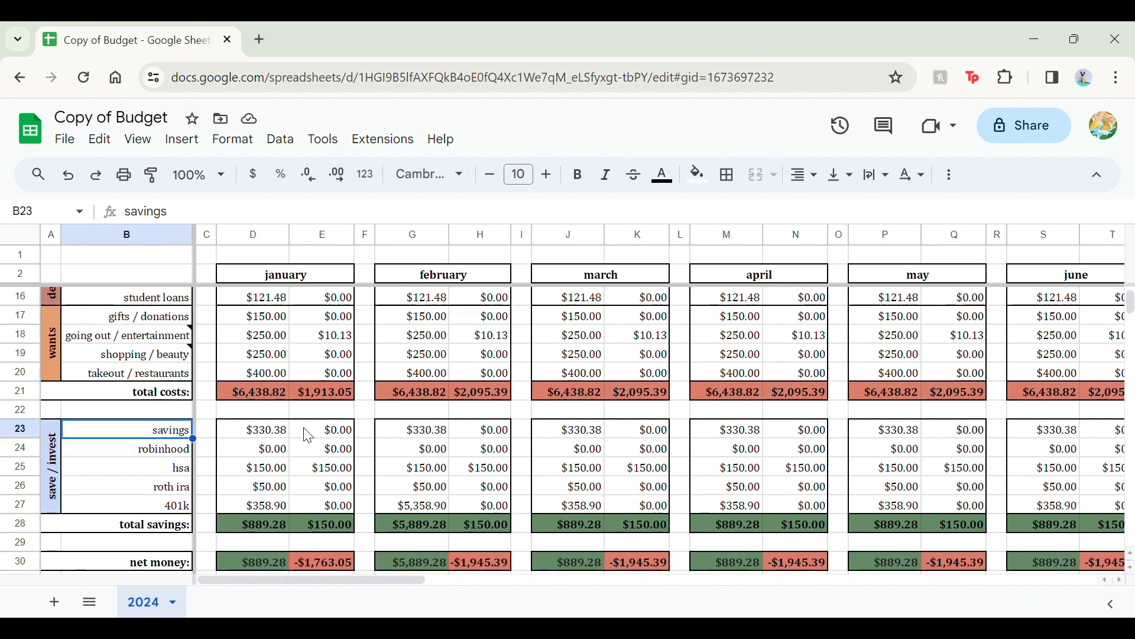
Step: Check the January budgeted total costs formula in D21 and the budgeted savings amount in D23
{"action": "left_click", "coordinate": [273, 414]}
{"action": "left_click", "coordinate": [247, 397]}
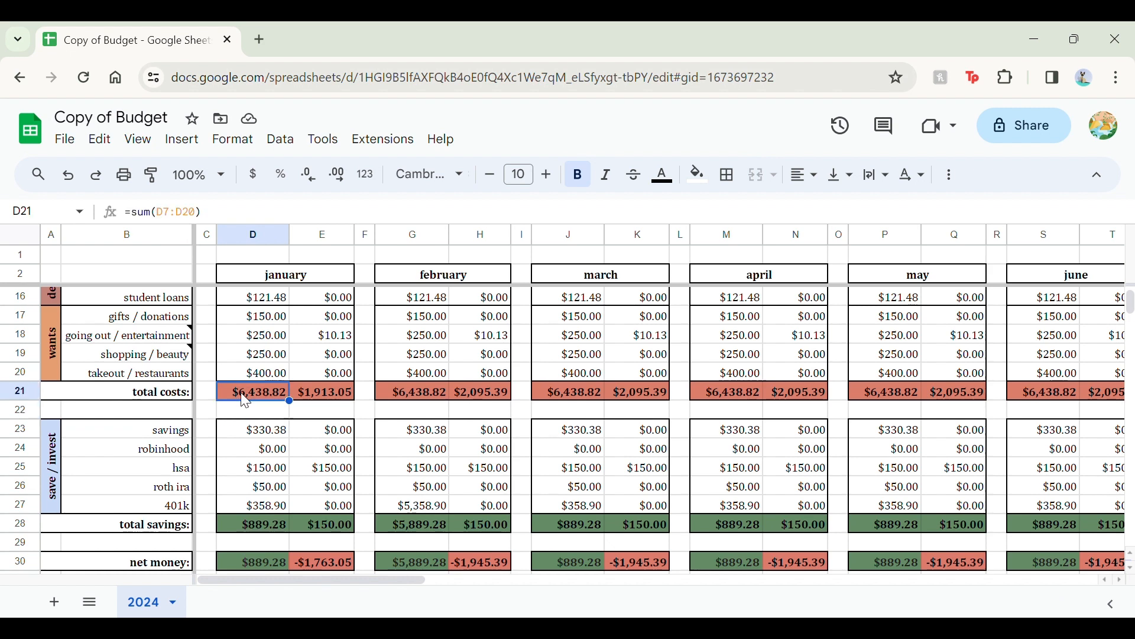
{"action": "scroll", "coordinate": [247, 403], "scroll_direction": "down", "scroll_amount": 2}
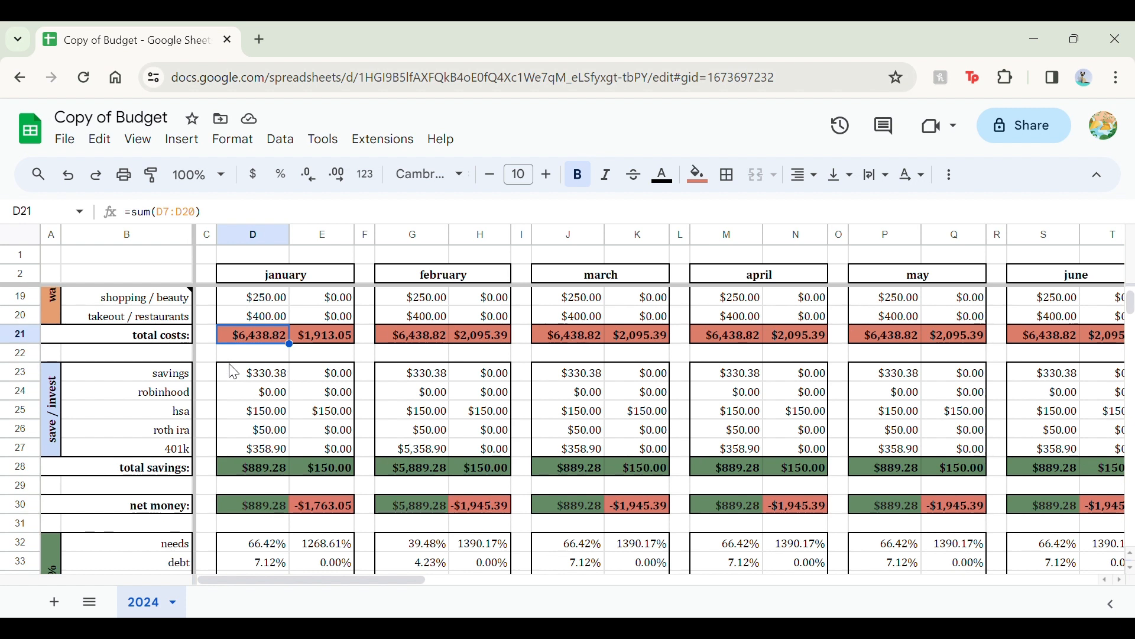
{"action": "left_click", "coordinate": [261, 374]}
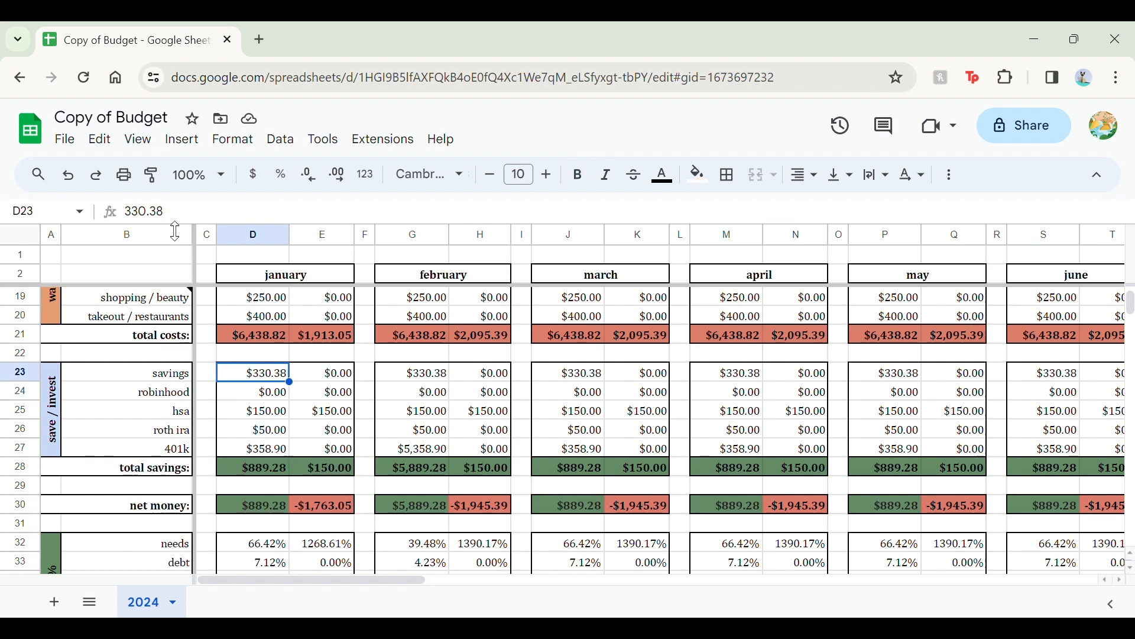
Step: Review January's planned amounts for savings, robinhood, hsa and roth ira in the save / invest section
{"action": "left_click_drag", "start_coordinate": [165, 213], "coordinate": [156, 220]}
{"action": "double_click", "coordinate": [157, 219]}
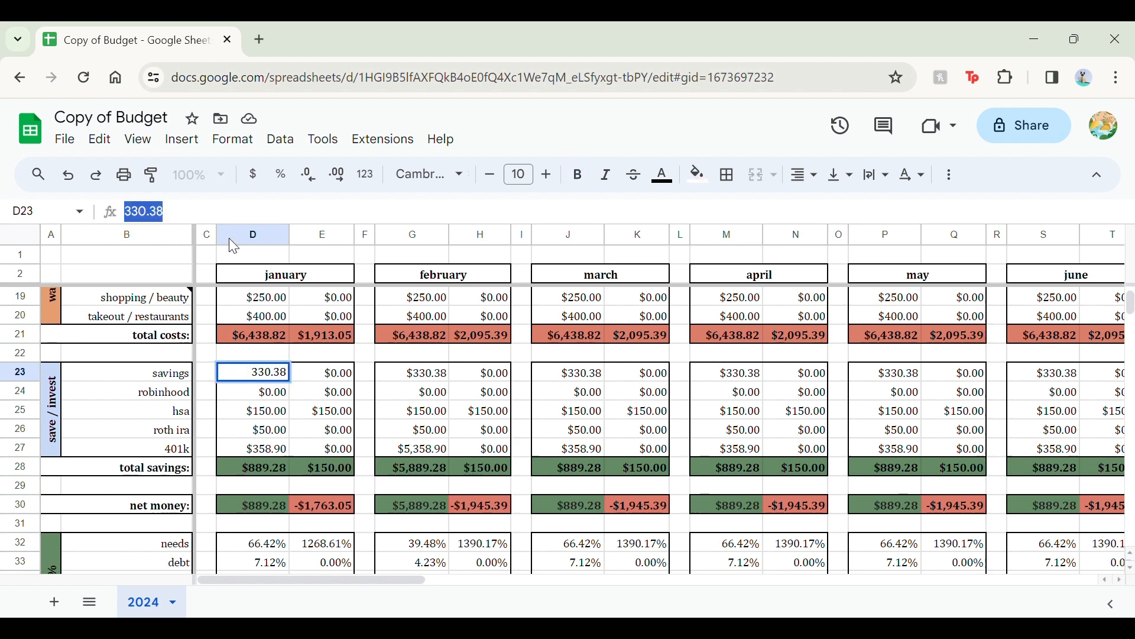
{"action": "left_click", "coordinate": [275, 417]}
{"action": "key", "text": "Down"}
{"action": "key", "text": "Down"}
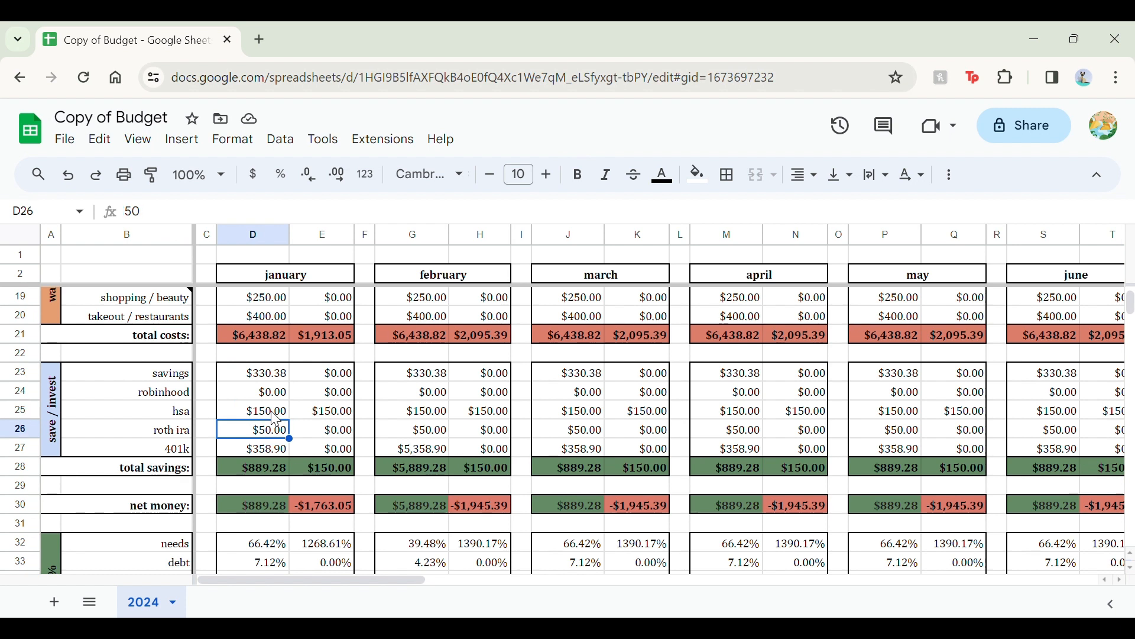
{"action": "key", "text": "Up"}
{"action": "key", "text": "Up"}
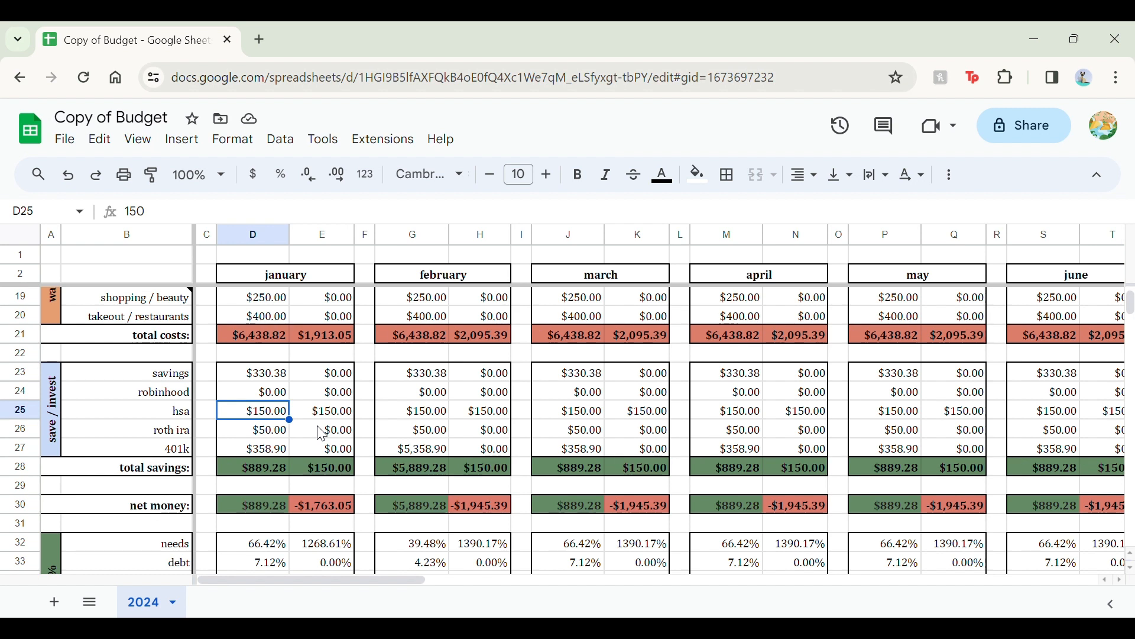
{"action": "key", "text": "Up"}
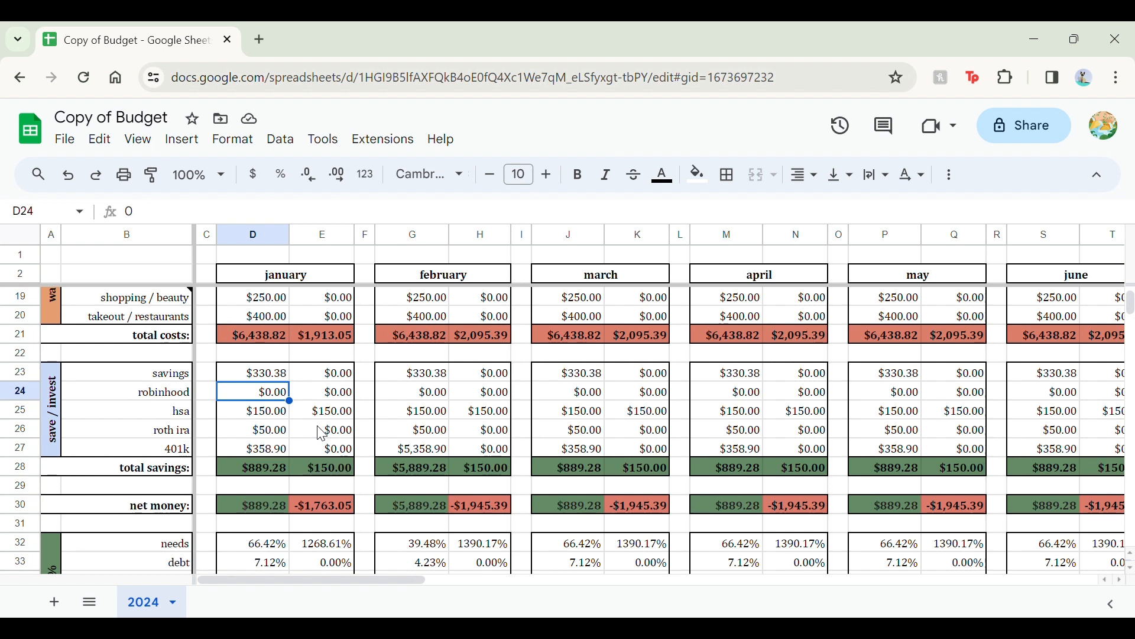
Step: Examine the robinhood row's label and its planned and actual January cells
{"action": "key", "text": "Left"}
{"action": "key", "text": "Left"}
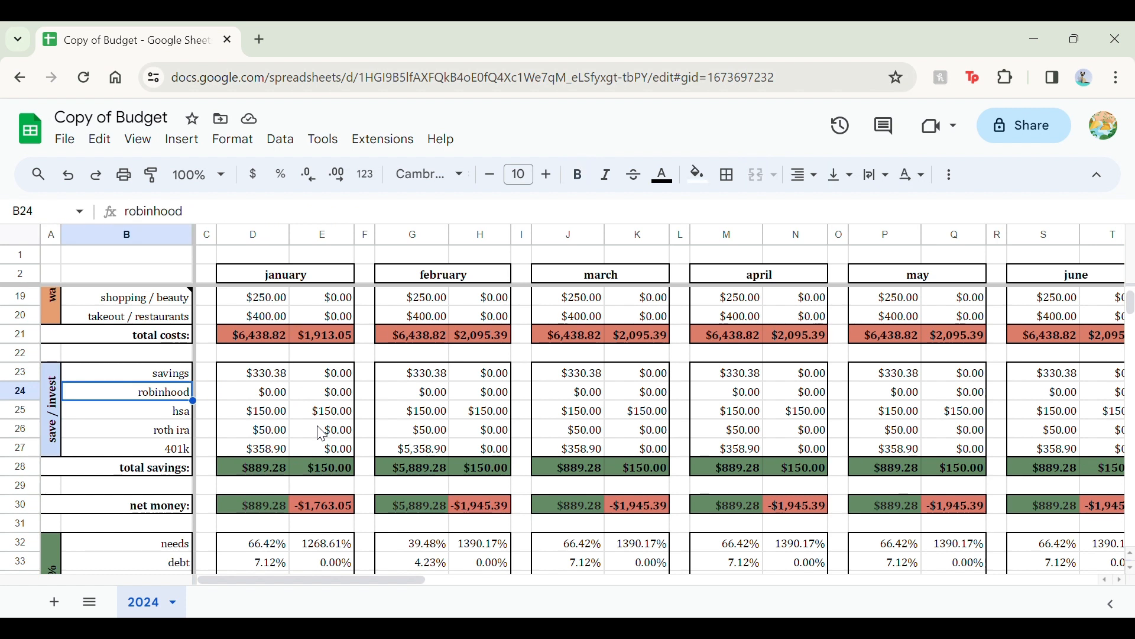
{"action": "key", "text": "Right"}
{"action": "key", "text": "Right"}
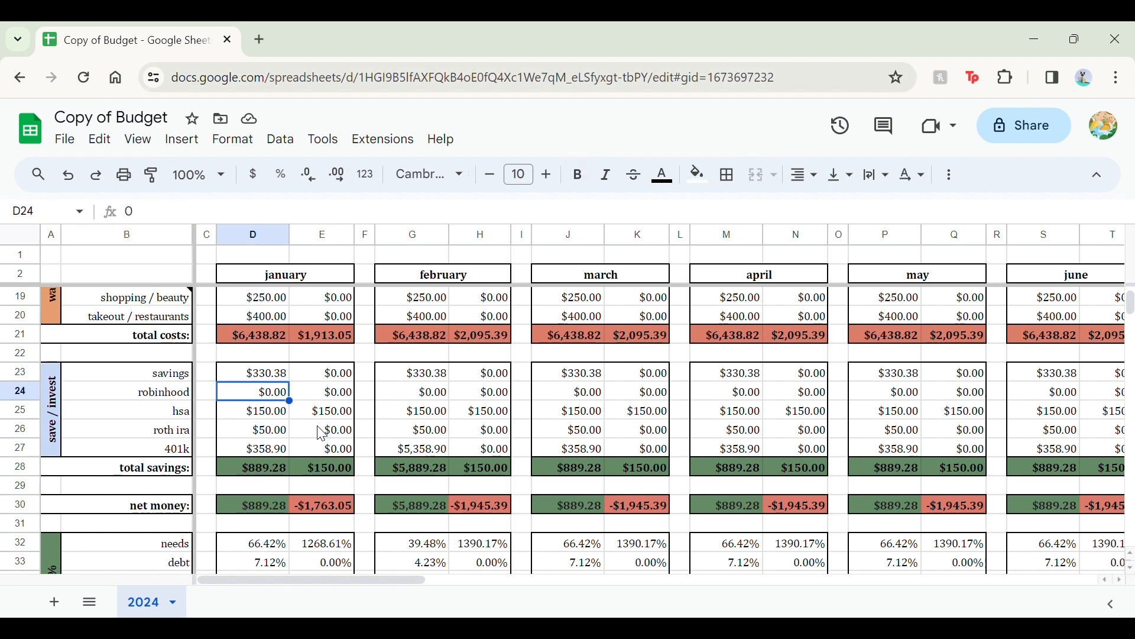
{"action": "key", "text": "Right"}
{"action": "key", "text": "Left"}
{"action": "key", "text": "Left"}
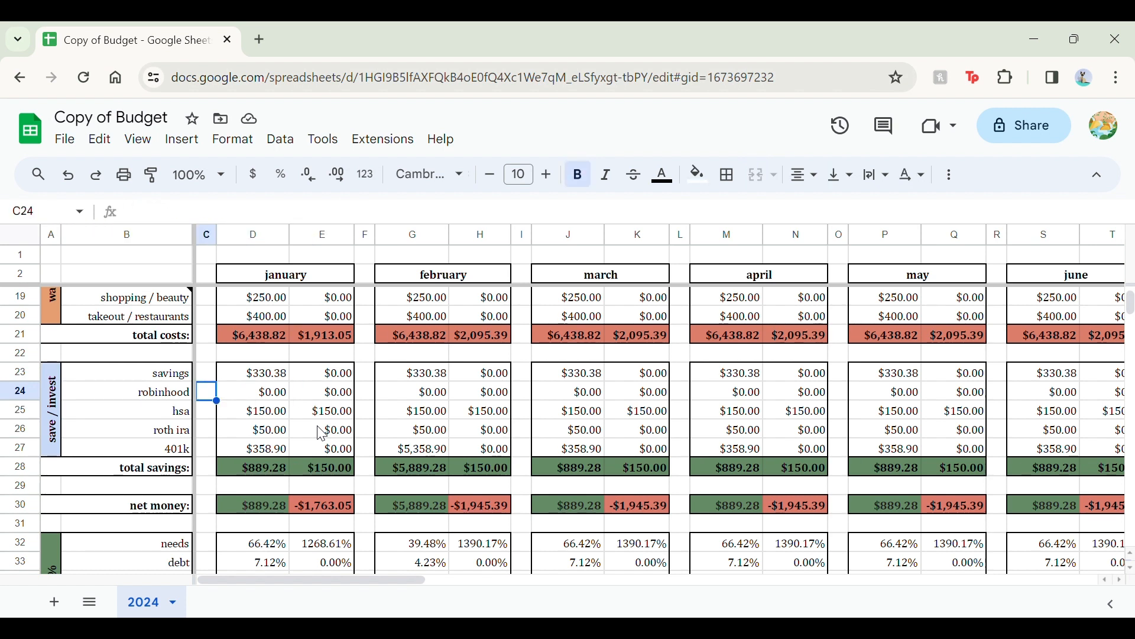
{"action": "key", "text": "Right"}
Step: Compare the save / invest amounts across the months from January to November, ending on January's planned savings
{"action": "scroll", "coordinate": [322, 433], "scroll_direction": "right", "scroll_amount": 10}
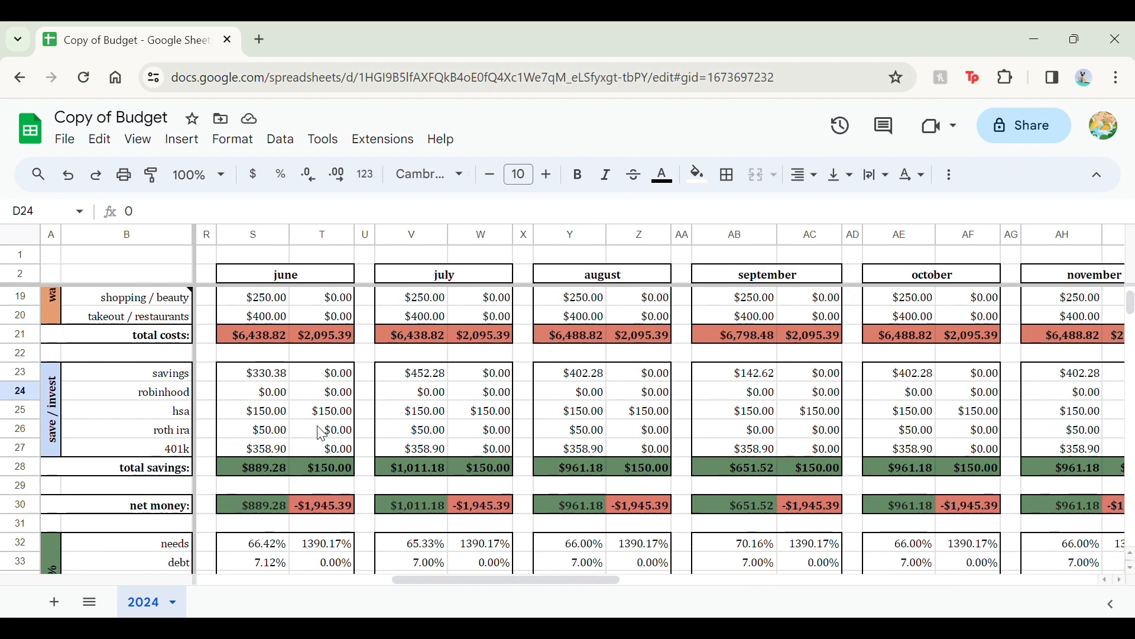
{"action": "scroll", "coordinate": [323, 433], "scroll_direction": "left", "scroll_amount": 8}
{"action": "scroll", "coordinate": [322, 434], "scroll_direction": "left", "scroll_amount": 2}
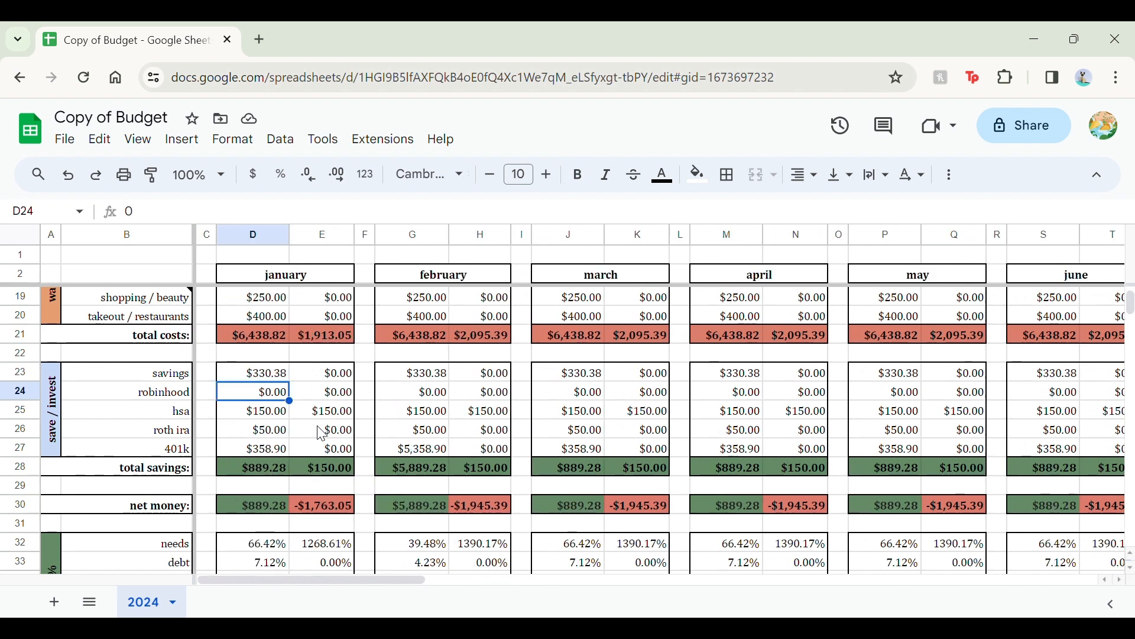
{"action": "scroll", "coordinate": [322, 434], "scroll_direction": "right", "scroll_amount": 8}
{"action": "scroll", "coordinate": [322, 434], "scroll_direction": "left", "scroll_amount": 8}
{"action": "left_click", "coordinate": [264, 376]}
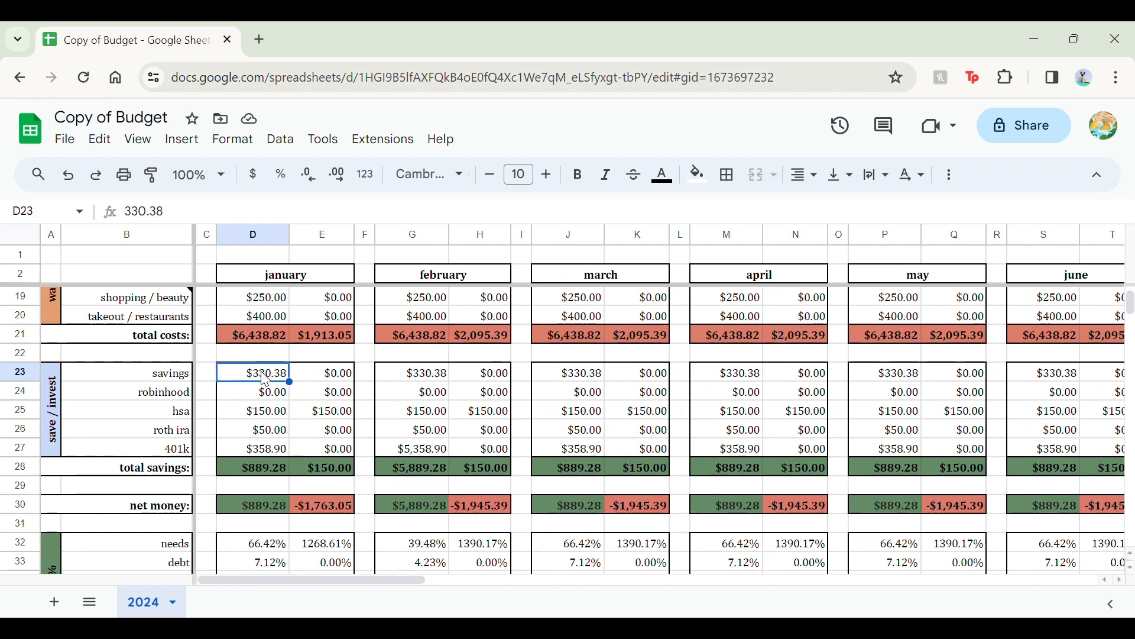
Step: Inspect the total savings formulas in both January columns, D28 and E28
{"action": "scroll", "coordinate": [265, 378], "scroll_direction": "down", "scroll_amount": 5}
{"action": "scroll", "coordinate": [261, 375], "scroll_direction": "up", "scroll_amount": 3}
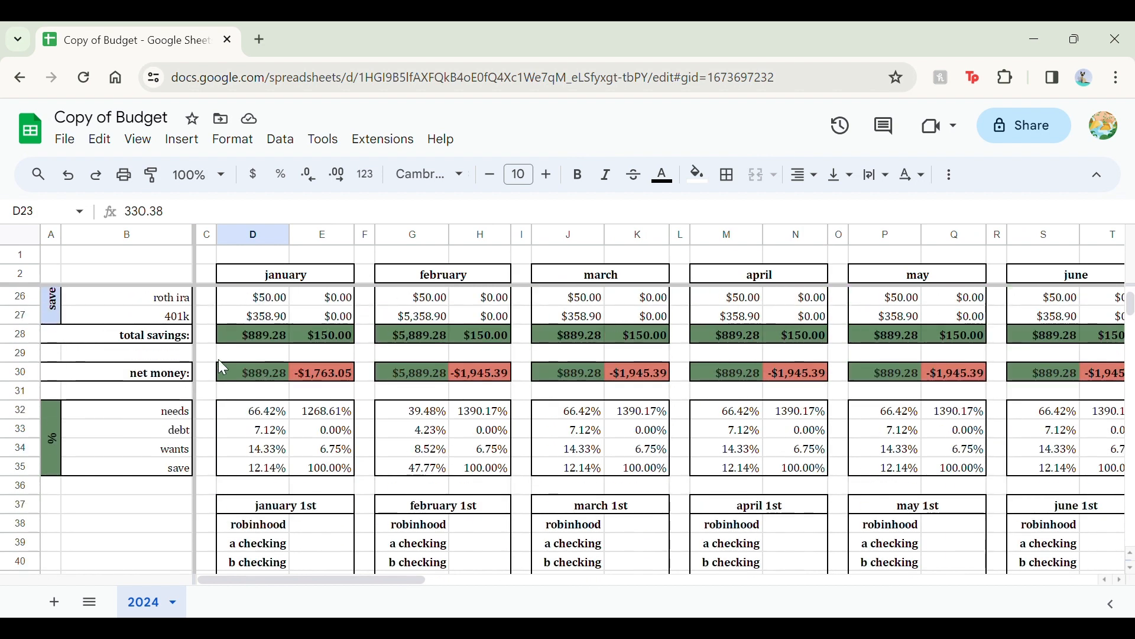
{"action": "left_click", "coordinate": [279, 333]}
{"action": "scroll", "coordinate": [295, 367], "scroll_direction": "up", "scroll_amount": 3}
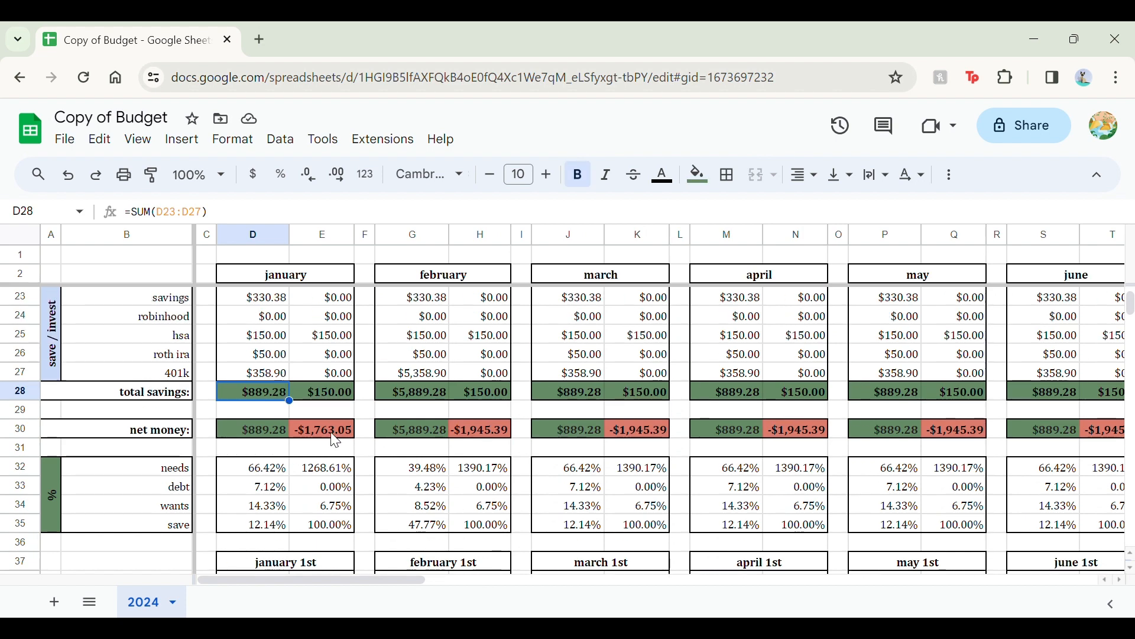
{"action": "left_click", "coordinate": [337, 393]}
{"action": "scroll", "coordinate": [337, 396], "scroll_direction": "up", "scroll_amount": 3}
{"action": "scroll", "coordinate": [337, 399], "scroll_direction": "down", "scroll_amount": 3}
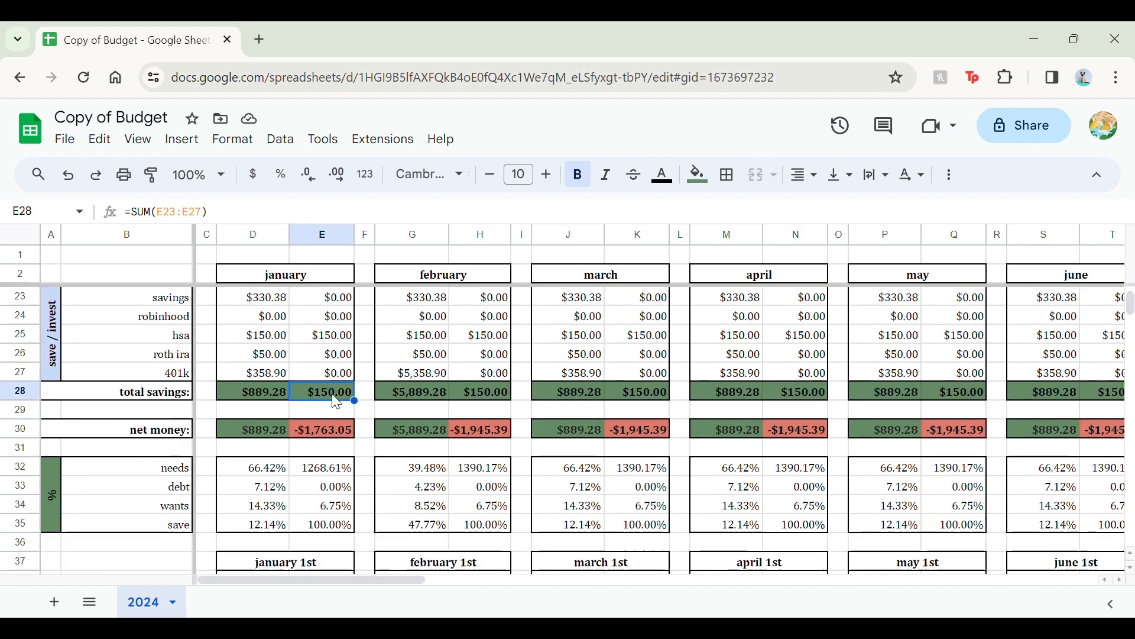
Step: Examine the net money row and check January's total income and total costs formulas in D6 and D21
{"action": "scroll", "coordinate": [337, 402], "scroll_direction": "down", "scroll_amount": 1}
{"action": "left_click", "coordinate": [172, 408]}
{"action": "scroll", "coordinate": [172, 423], "scroll_direction": "up", "scroll_amount": 1}
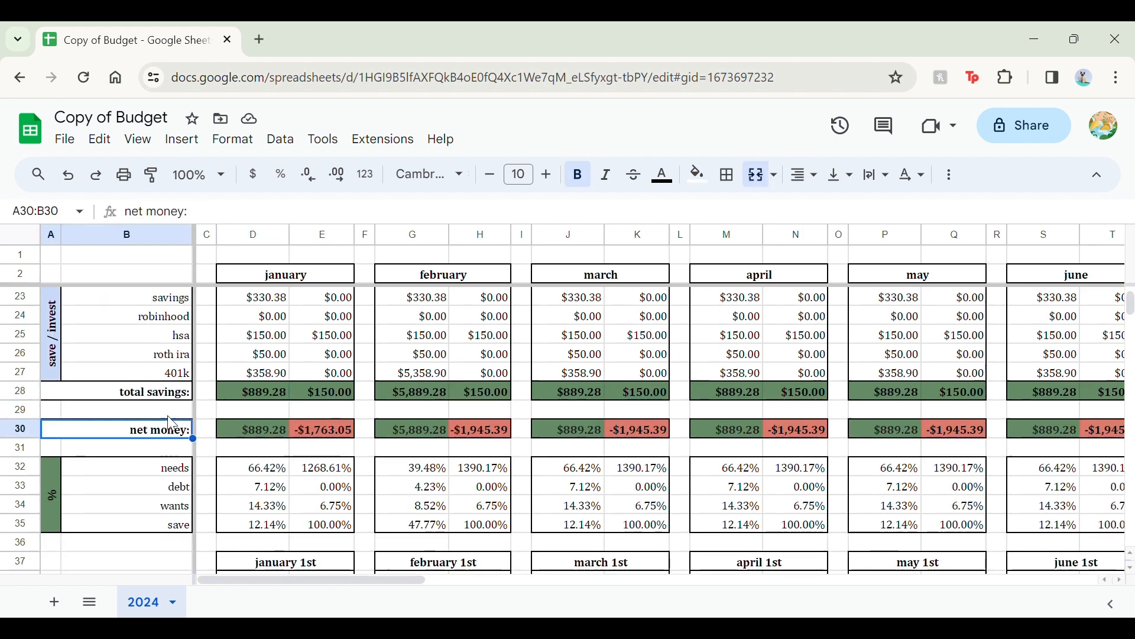
{"action": "scroll", "coordinate": [172, 422], "scroll_direction": "up", "scroll_amount": 1}
{"action": "scroll", "coordinate": [171, 424], "scroll_direction": "up", "scroll_amount": 6}
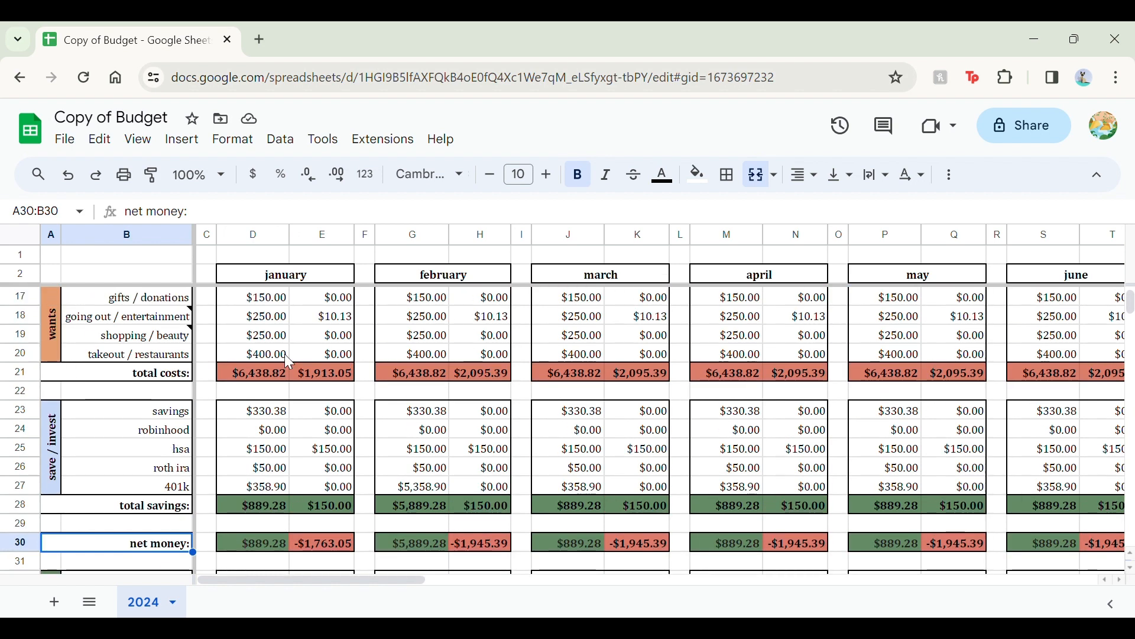
{"action": "left_click", "coordinate": [263, 359]}
{"action": "scroll", "coordinate": [263, 359], "scroll_direction": "down", "scroll_amount": 3}
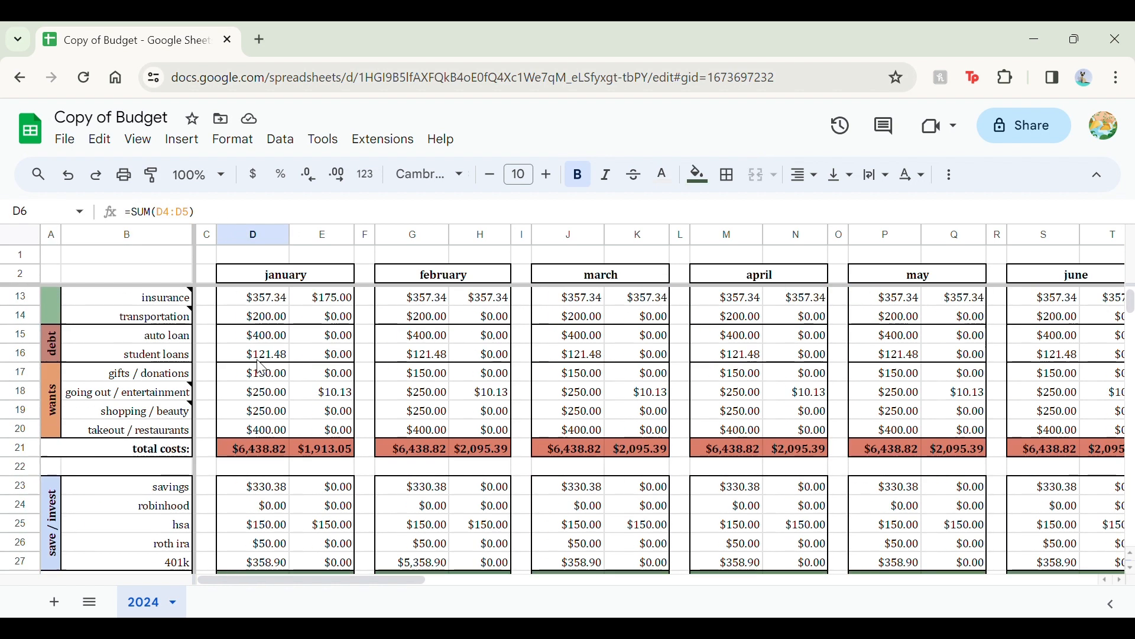
{"action": "left_click", "coordinate": [238, 450]}
{"action": "scroll", "coordinate": [238, 456], "scroll_direction": "down", "scroll_amount": 1}
{"action": "scroll", "coordinate": [241, 463], "scroll_direction": "down", "scroll_amount": 1}
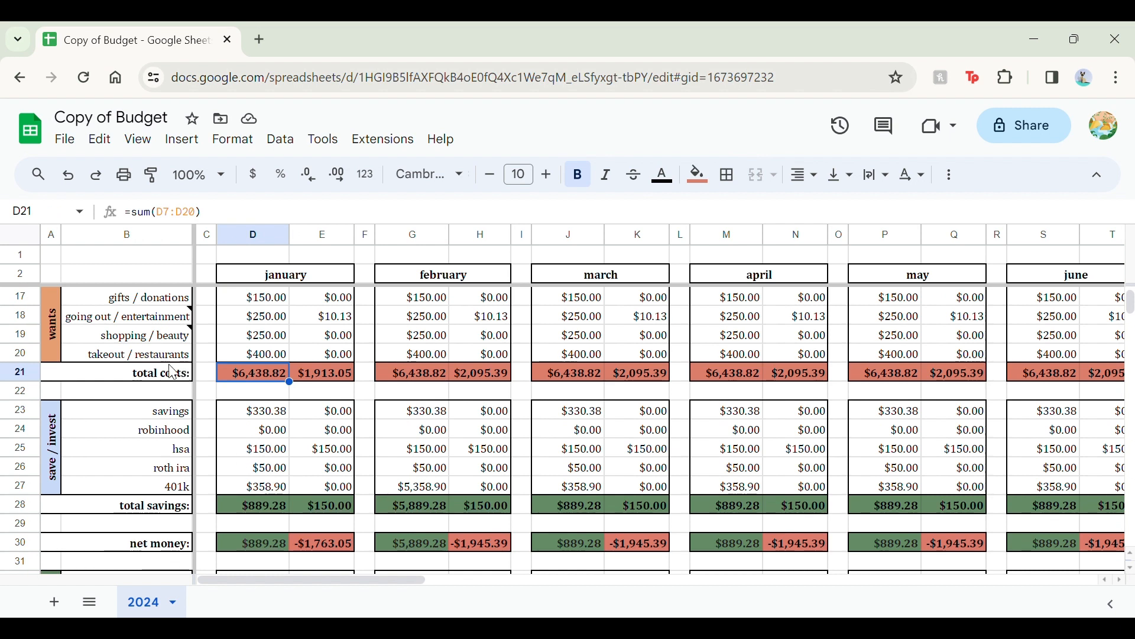
{"action": "scroll", "coordinate": [184, 451], "scroll_direction": "down", "scroll_amount": 1}
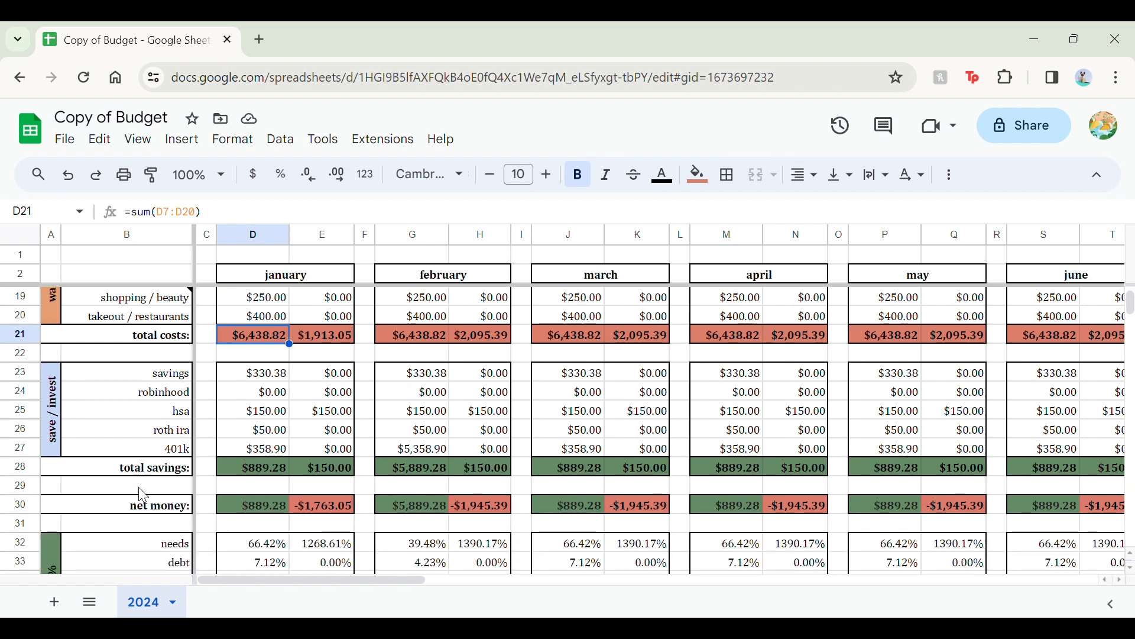
Step: Compare January's net money formula in D30 with the total savings formula in D28
{"action": "left_click", "coordinate": [243, 505]}
{"action": "left_click", "coordinate": [248, 472]}
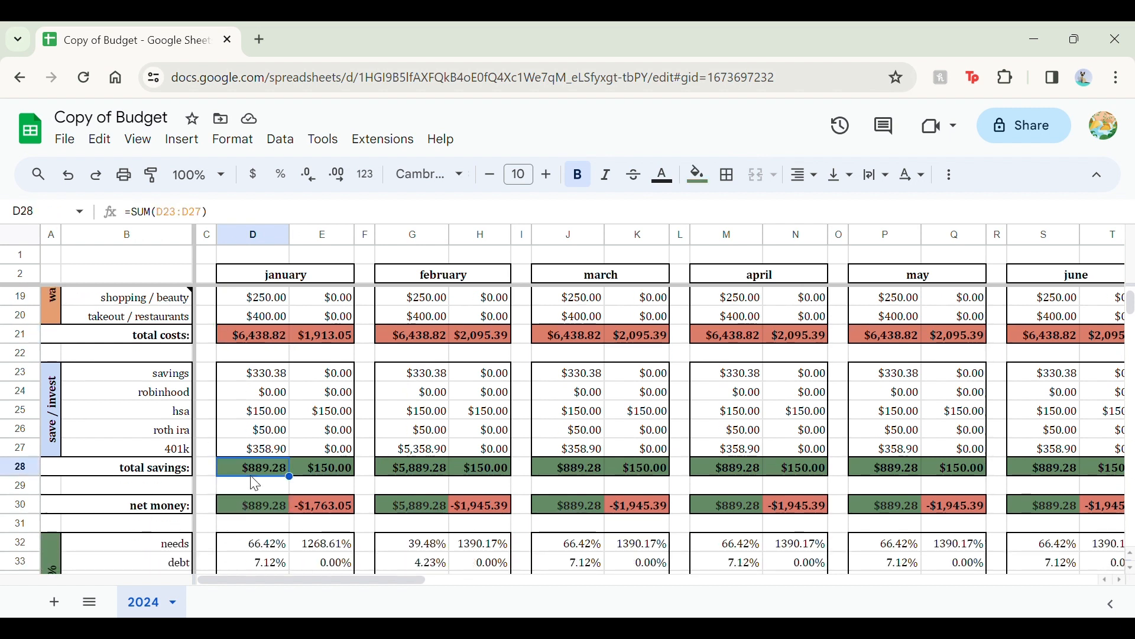
{"action": "left_click", "coordinate": [241, 504]}
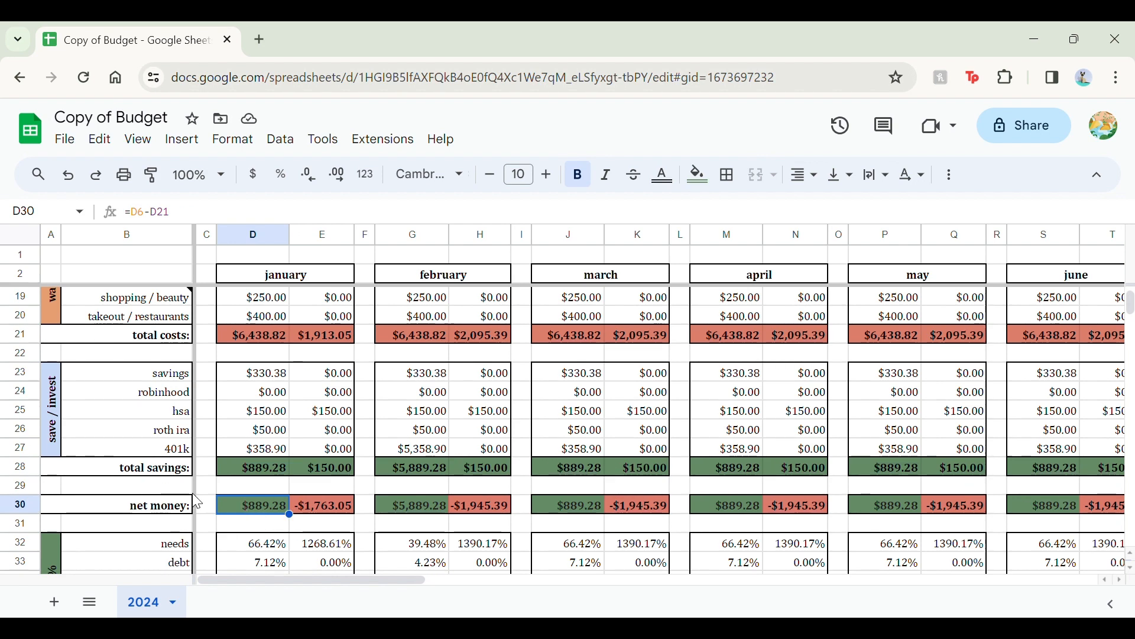
{"action": "left_click", "coordinate": [254, 473]}
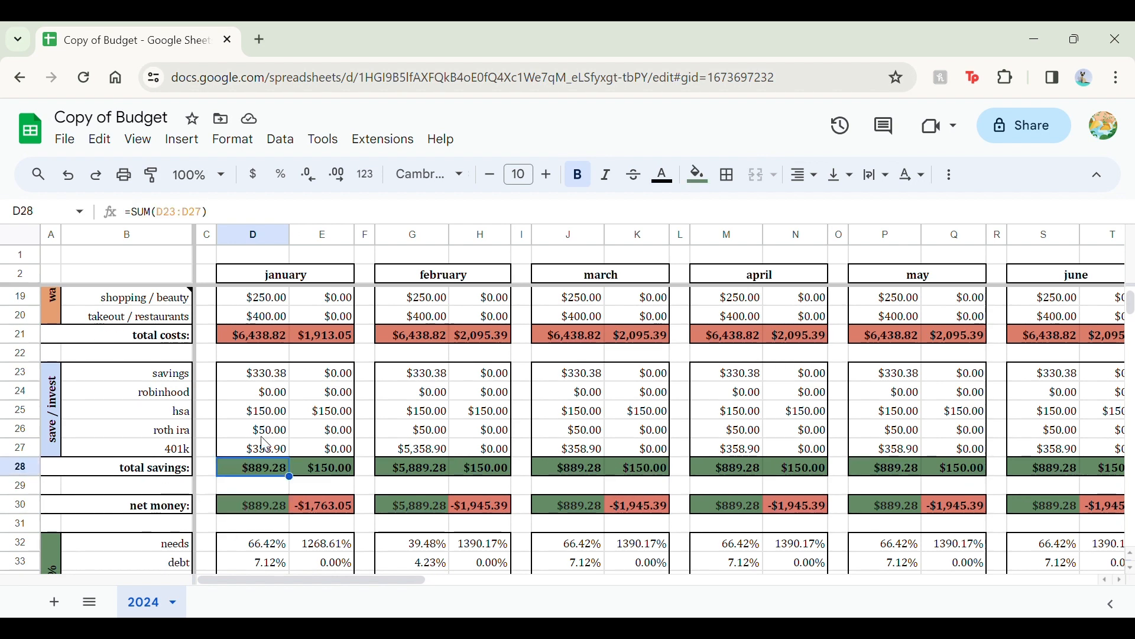
Step: Examine the needs, debt, wants and save percentage rows, including January's second-column percentages in E32:E35
{"action": "scroll", "coordinate": [292, 468], "scroll_direction": "down", "scroll_amount": 2}
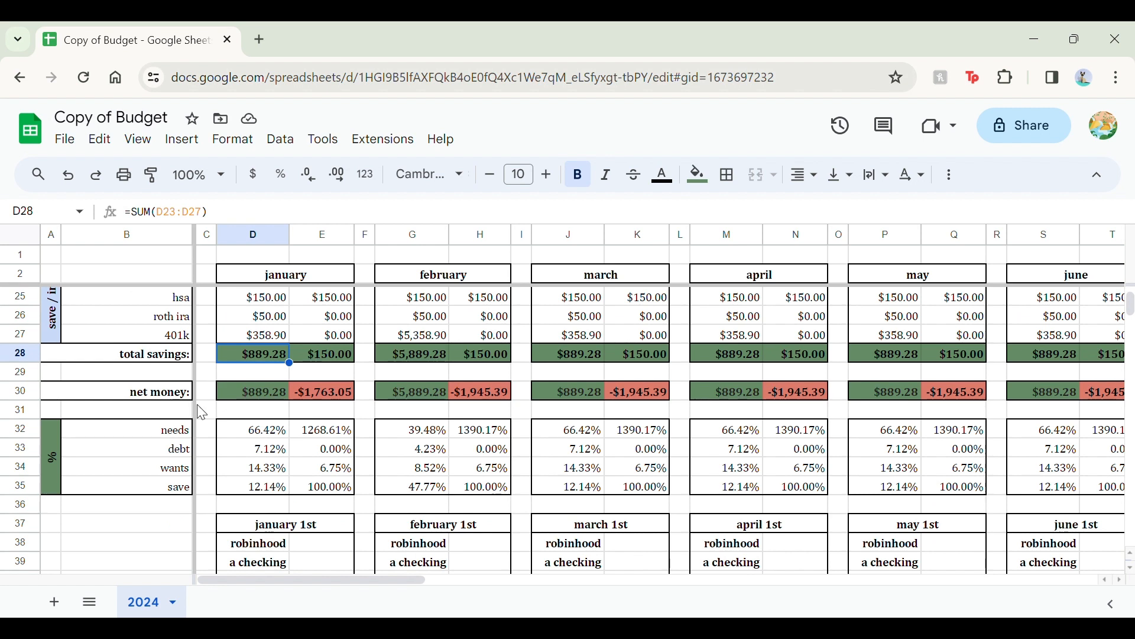
{"action": "left_click", "coordinate": [151, 433]}
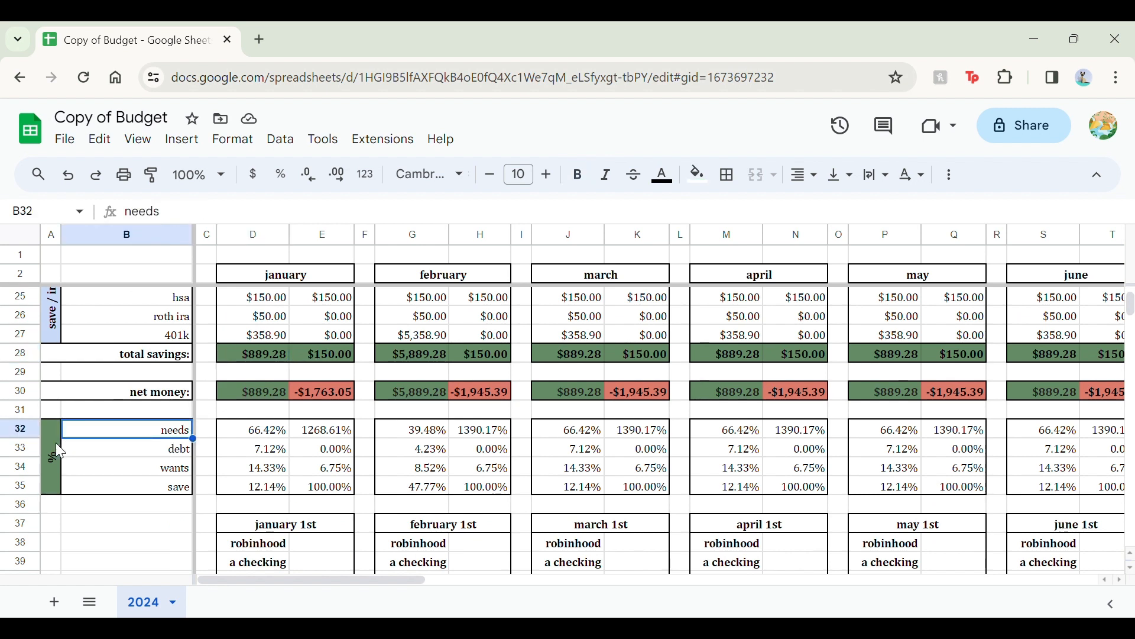
{"action": "left_click_drag", "start_coordinate": [60, 451], "coordinate": [133, 466]}
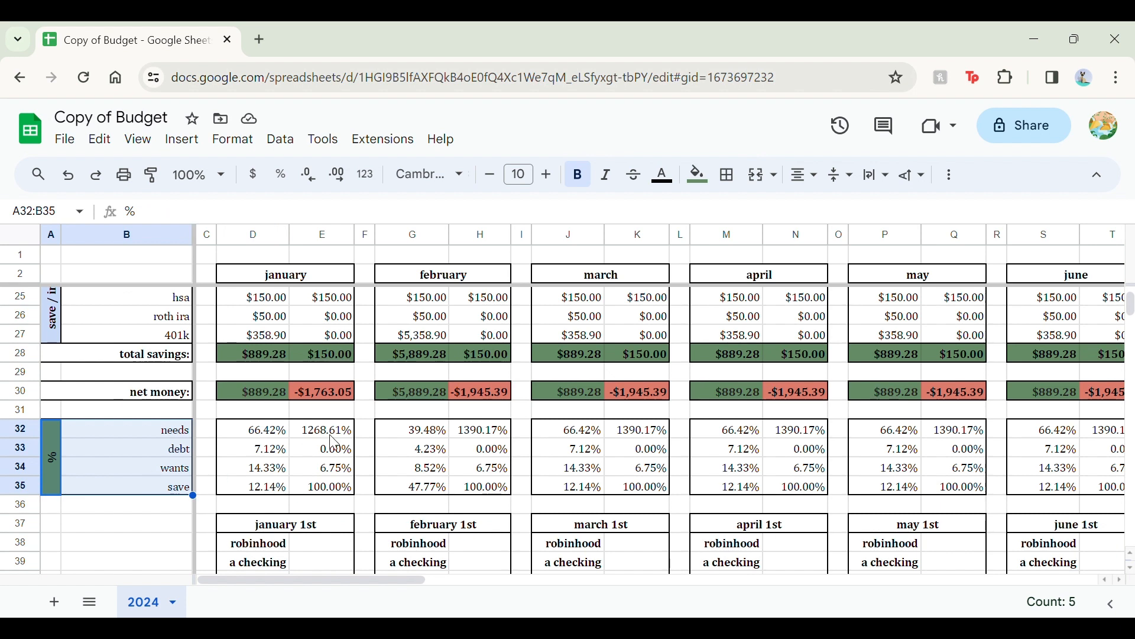
{"action": "left_click_drag", "start_coordinate": [330, 432], "coordinate": [330, 488]}
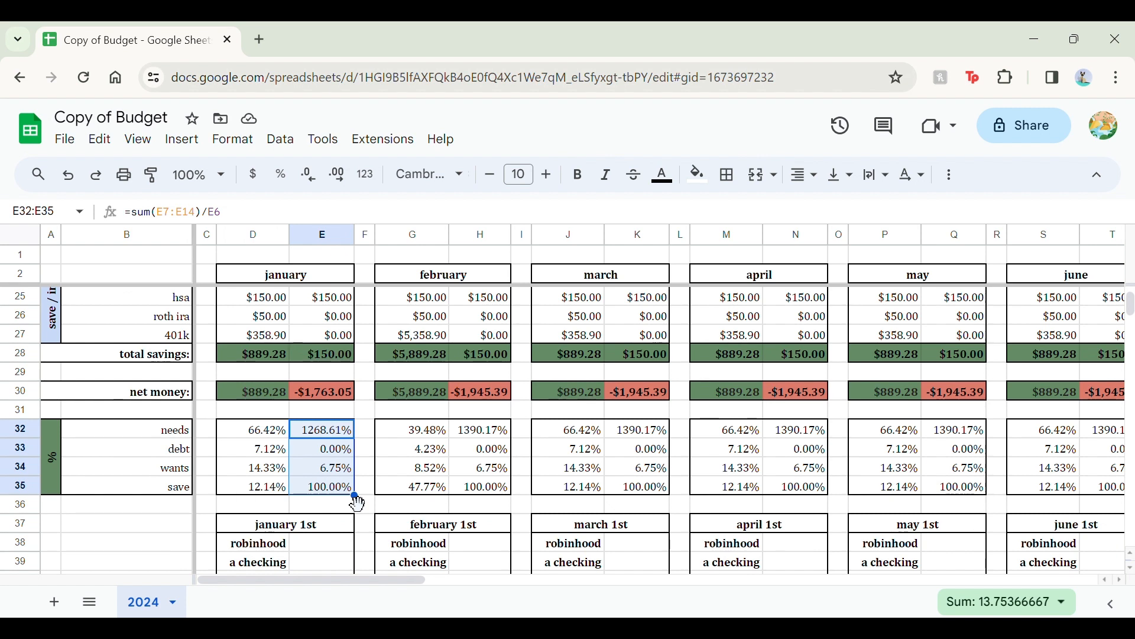
{"action": "left_click", "coordinate": [371, 430]}
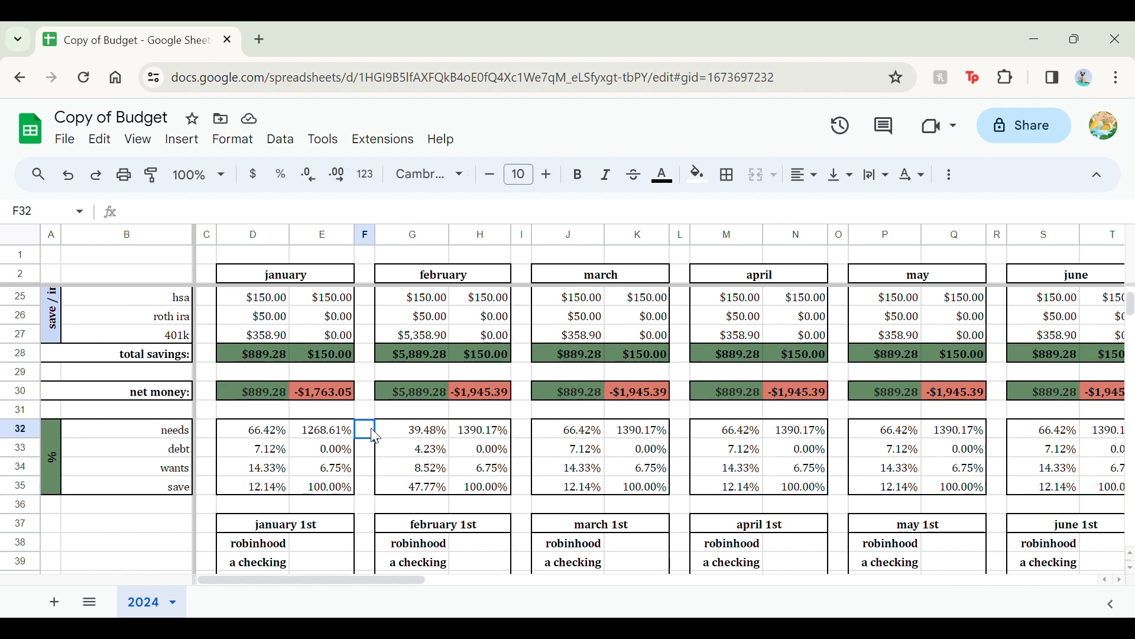
{"action": "left_click_drag", "start_coordinate": [350, 431], "coordinate": [341, 504]}
{"action": "left_click", "coordinate": [347, 492]}
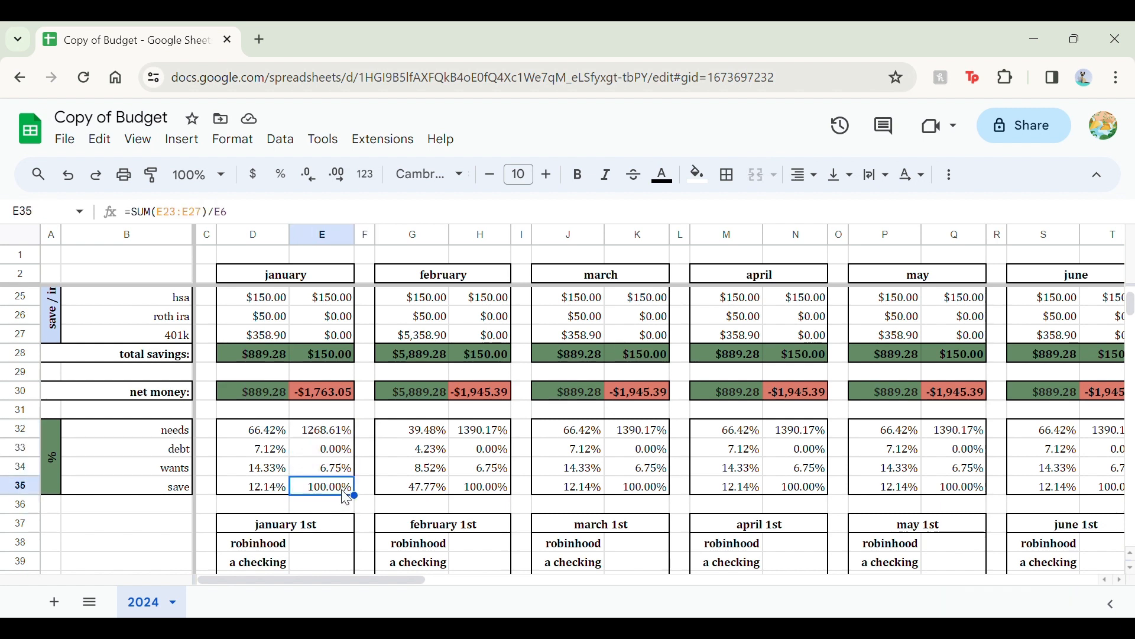
Step: Open January's needs percentage formula in D32 and trace its references to the needs expenses and total income
{"action": "left_click", "coordinate": [269, 430]}
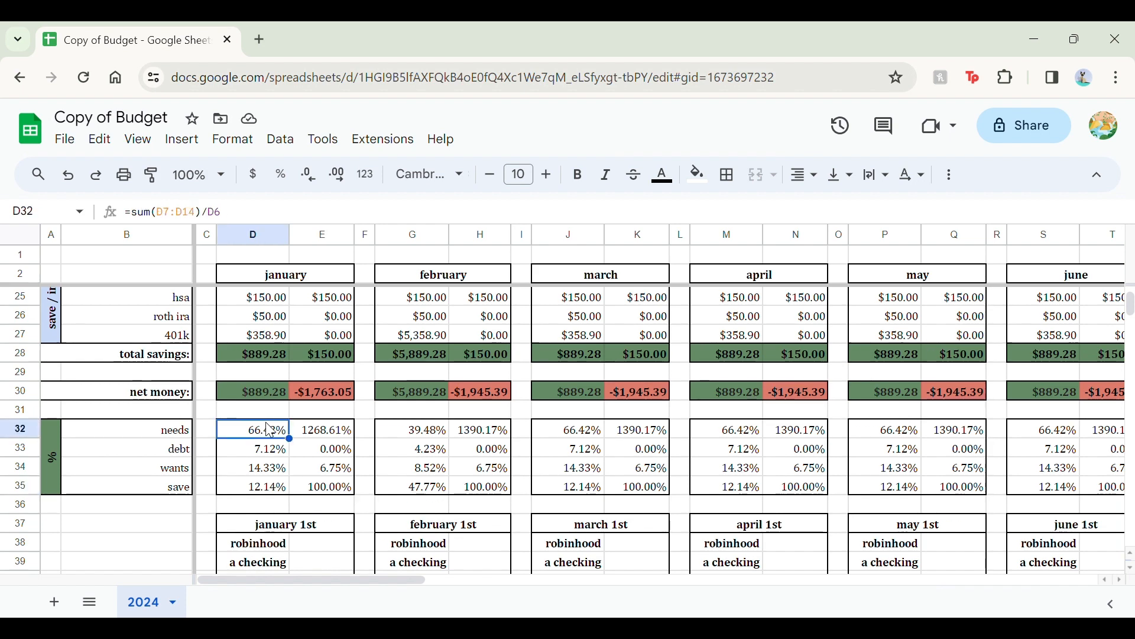
{"action": "left_click", "coordinate": [188, 219]}
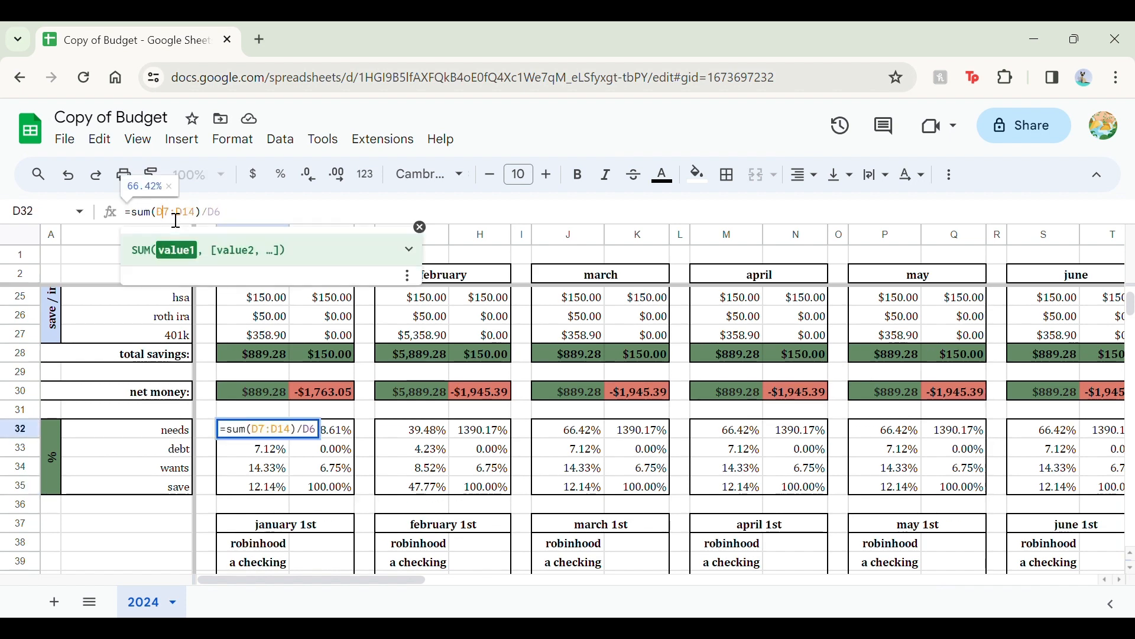
{"action": "left_click_drag", "start_coordinate": [202, 216], "coordinate": [127, 221]}
{"action": "scroll", "coordinate": [255, 368], "scroll_direction": "up", "scroll_amount": 6}
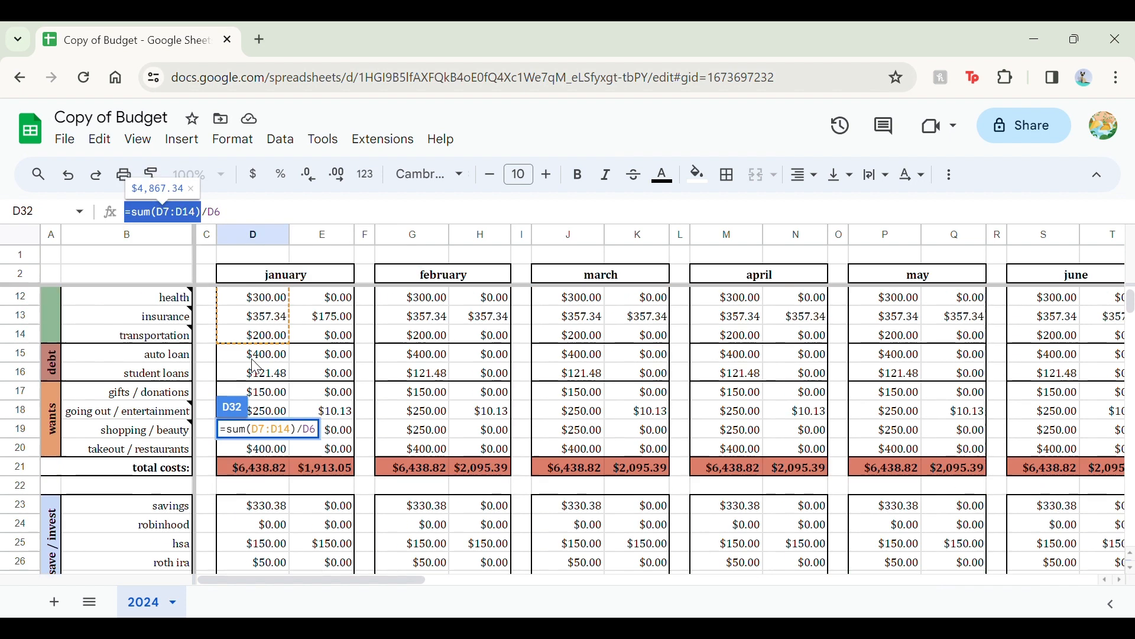
{"action": "scroll", "coordinate": [256, 367], "scroll_direction": "up", "scroll_amount": 2}
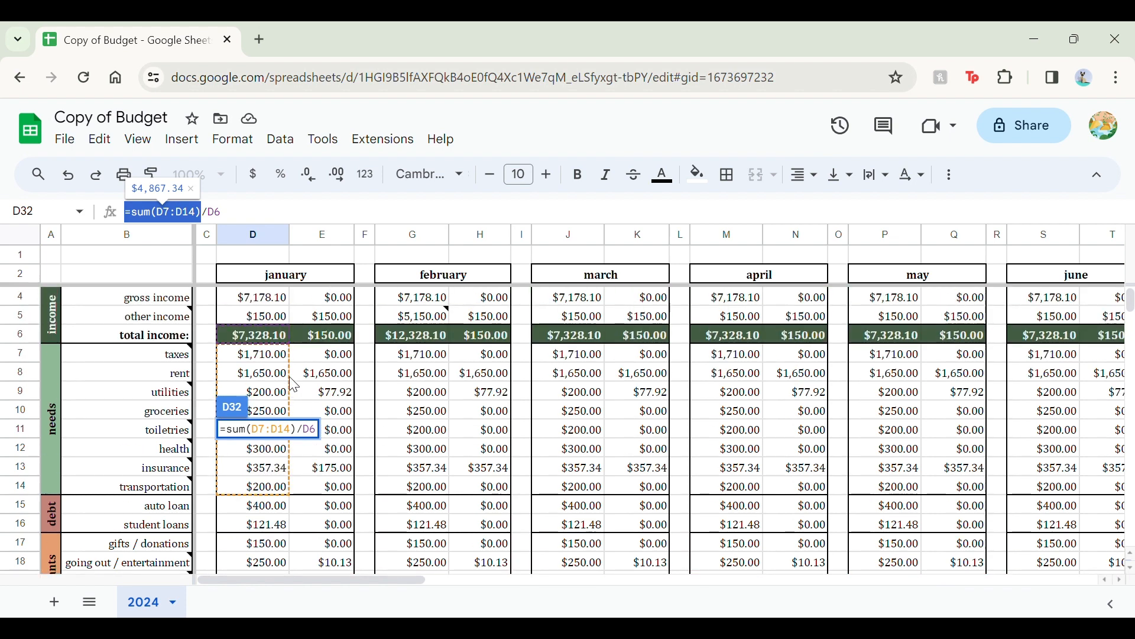
{"action": "scroll", "coordinate": [290, 376], "scroll_direction": "down", "scroll_amount": 4}
{"action": "scroll", "coordinate": [289, 376], "scroll_direction": "down", "scroll_amount": 2}
{"action": "scroll", "coordinate": [289, 376], "scroll_direction": "up", "scroll_amount": 4}
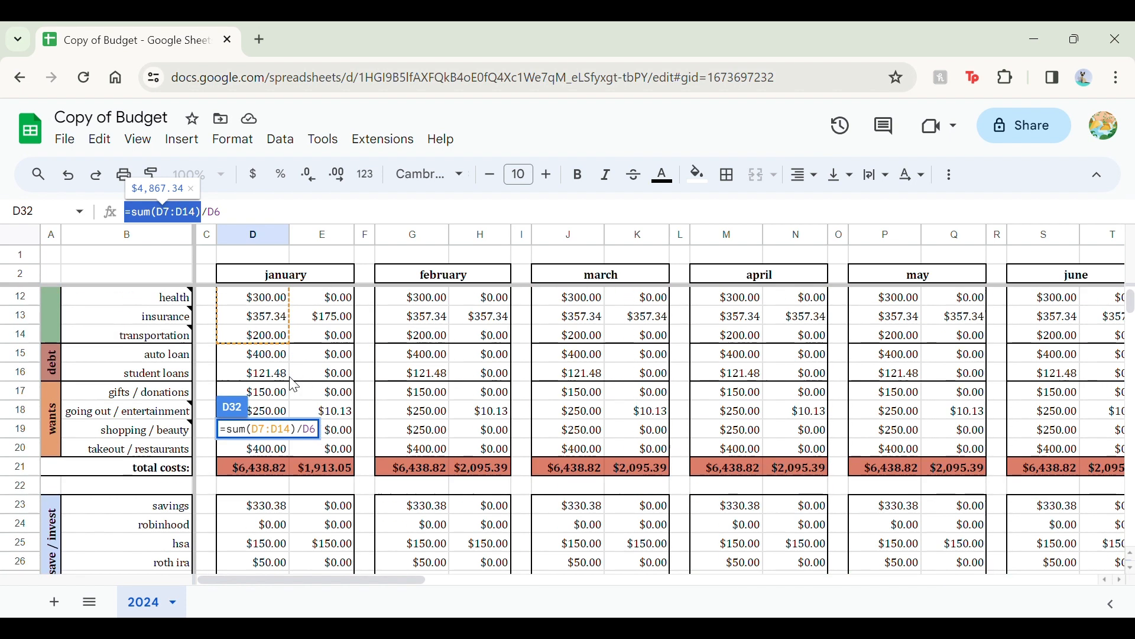
{"action": "scroll", "coordinate": [289, 377], "scroll_direction": "down", "scroll_amount": 1}
{"action": "scroll", "coordinate": [358, 369], "scroll_direction": "up", "scroll_amount": 3}
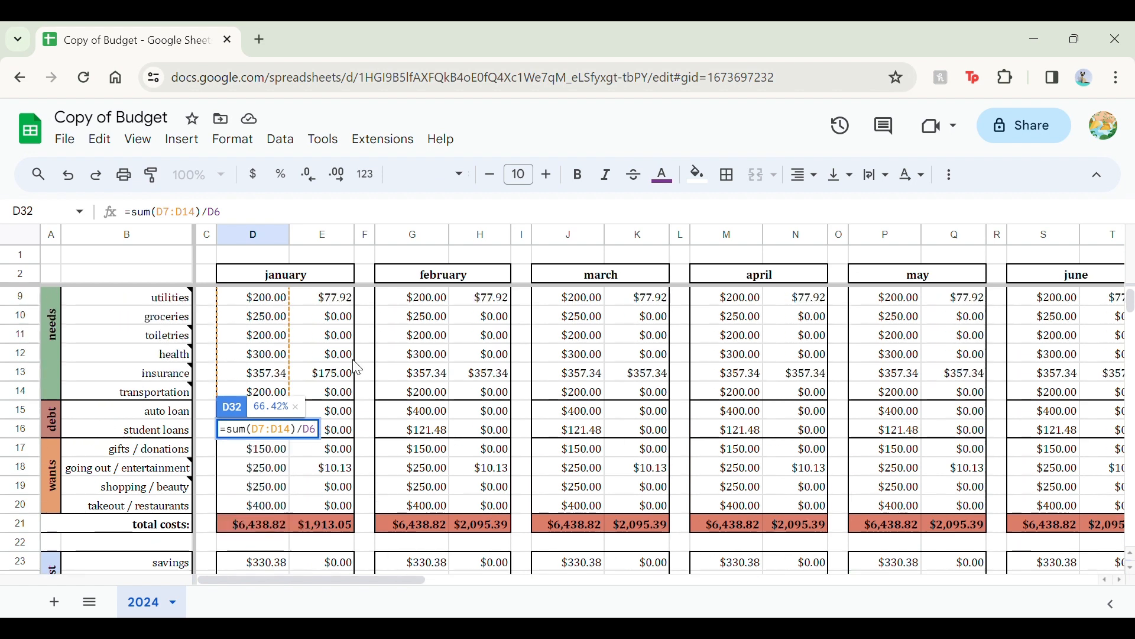
{"action": "scroll", "coordinate": [359, 369], "scroll_direction": "down", "scroll_amount": 1}
{"action": "scroll", "coordinate": [359, 369], "scroll_direction": "up", "scroll_amount": 1}
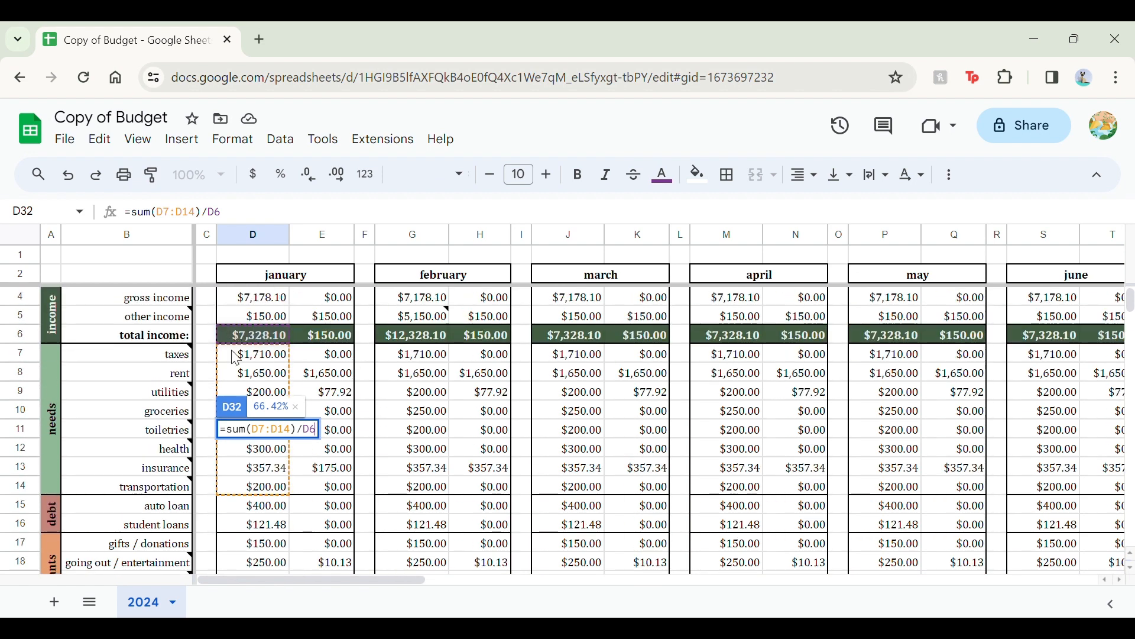
{"action": "scroll", "coordinate": [242, 352], "scroll_direction": "down", "scroll_amount": 8}
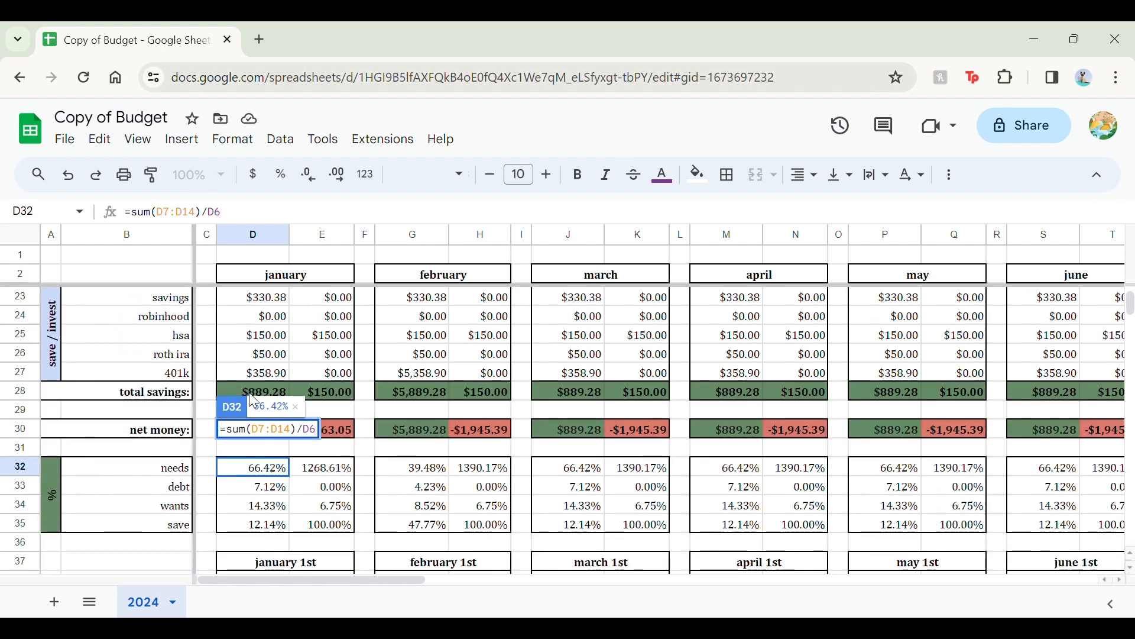
Step: Open January's debt percentage formula in D33 and trace its references to the auto loan and student loans rows
{"action": "key", "text": "Return"}
{"action": "double_click", "coordinate": [254, 393]}
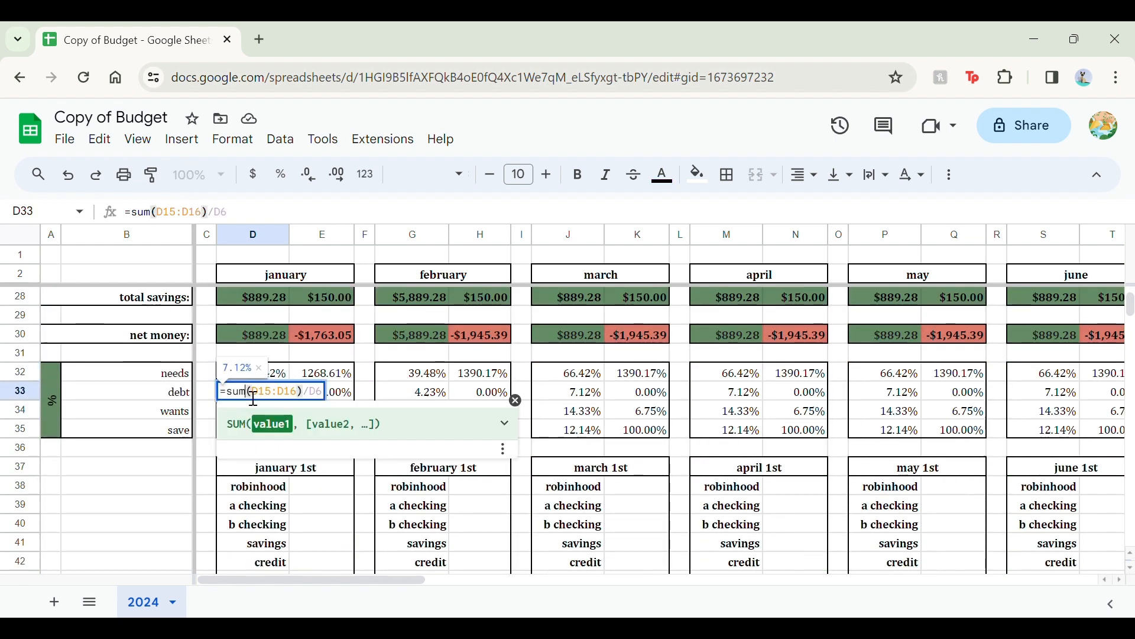
{"action": "left_click", "coordinate": [248, 395]}
{"action": "left_click", "coordinate": [273, 395]}
{"action": "scroll", "coordinate": [370, 355], "scroll_direction": "up", "scroll_amount": 2}
{"action": "scroll", "coordinate": [373, 359], "scroll_direction": "up", "scroll_amount": 3}
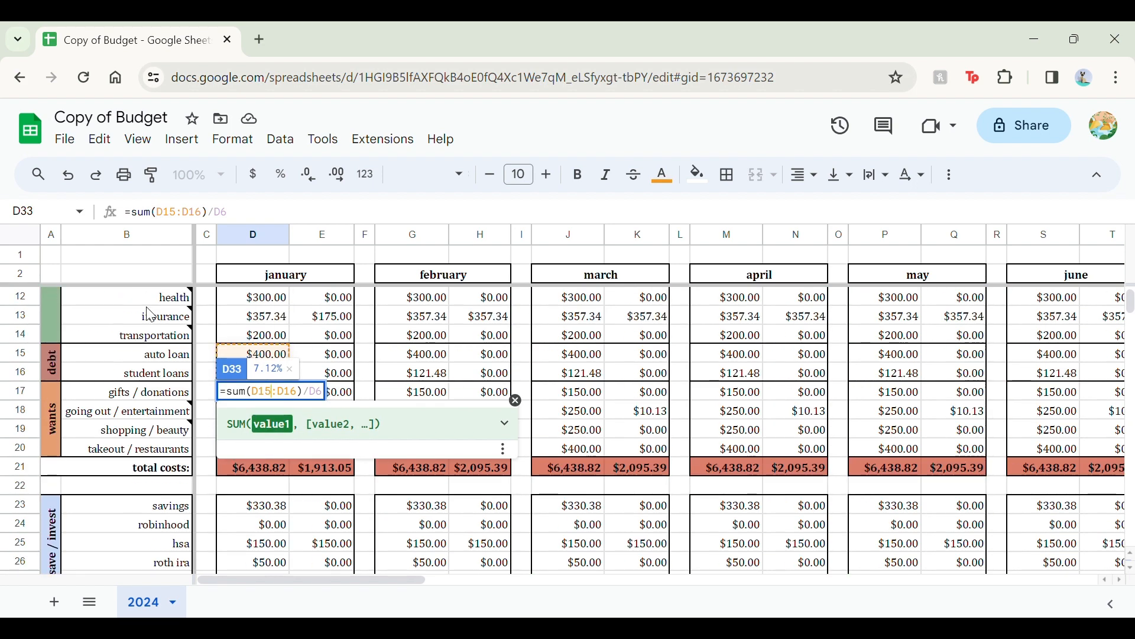
{"action": "scroll", "coordinate": [208, 320], "scroll_direction": "down", "scroll_amount": 2}
{"action": "key", "text": "Return"}
Step: Open January's wants percentage formula in D34 and trace its range across the wants expenses in D17:D20
{"action": "key", "text": "Return"}
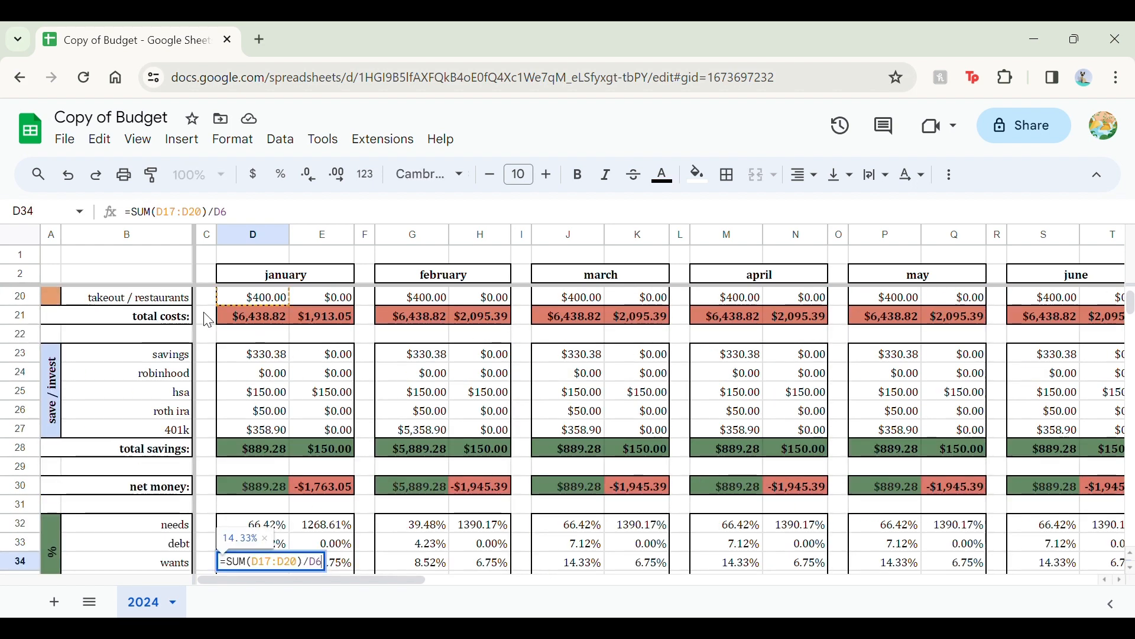
{"action": "scroll", "coordinate": [337, 410], "scroll_direction": "up", "scroll_amount": 5}
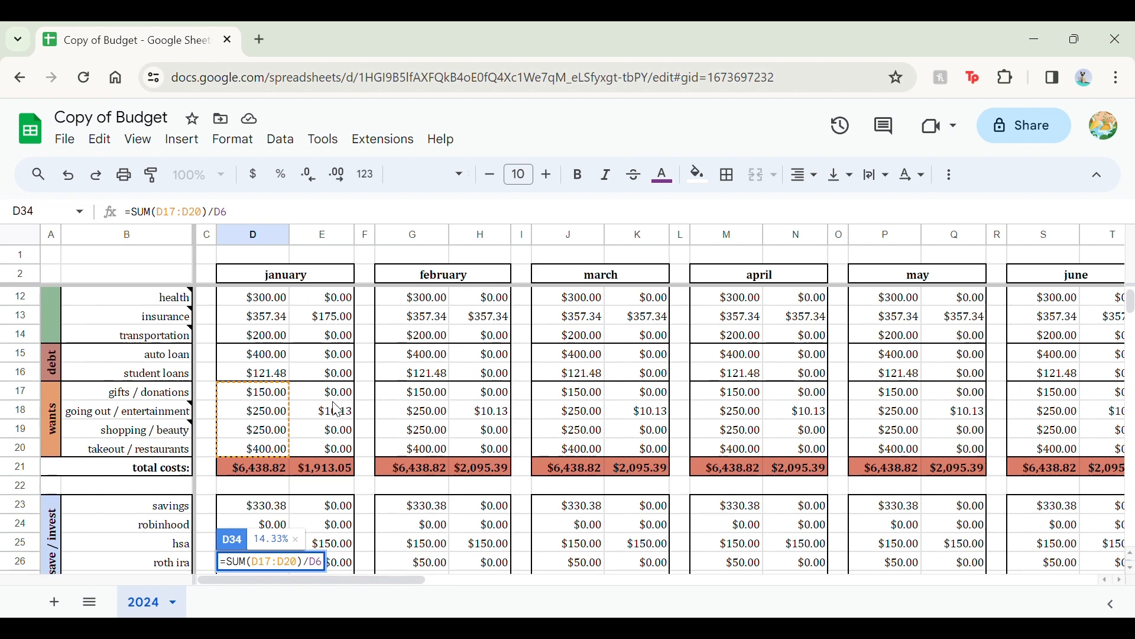
{"action": "scroll", "coordinate": [337, 410], "scroll_direction": "down", "scroll_amount": 6}
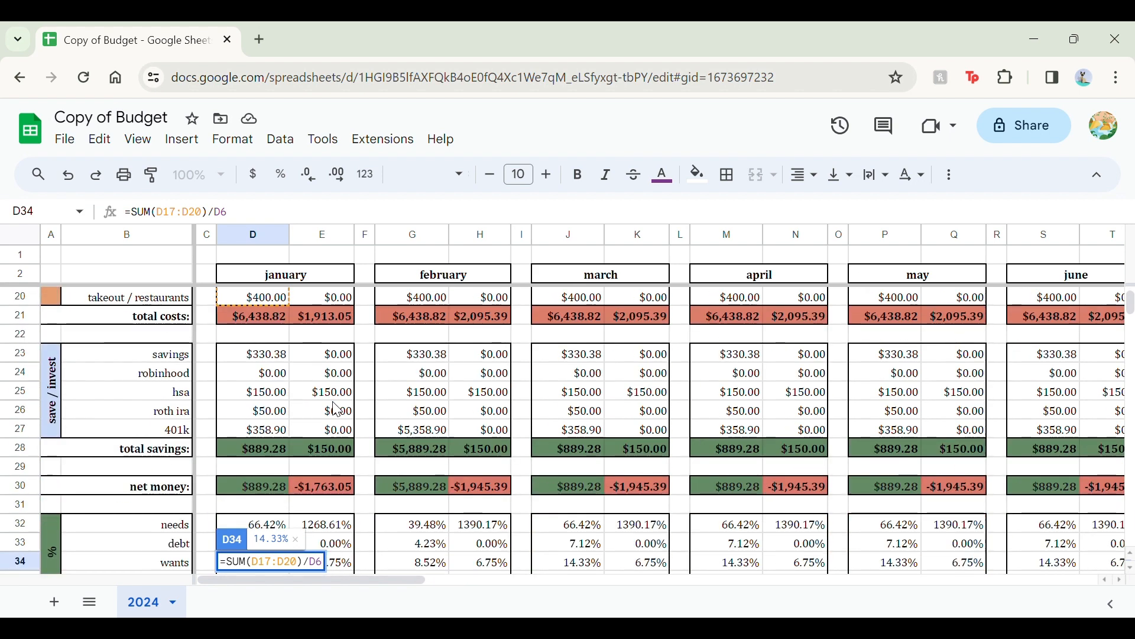
{"action": "key", "text": "Return"}
Step: Check January's save percentage formula in D35 and its references to the save / invest rows and total income
{"action": "key", "text": "Return"}
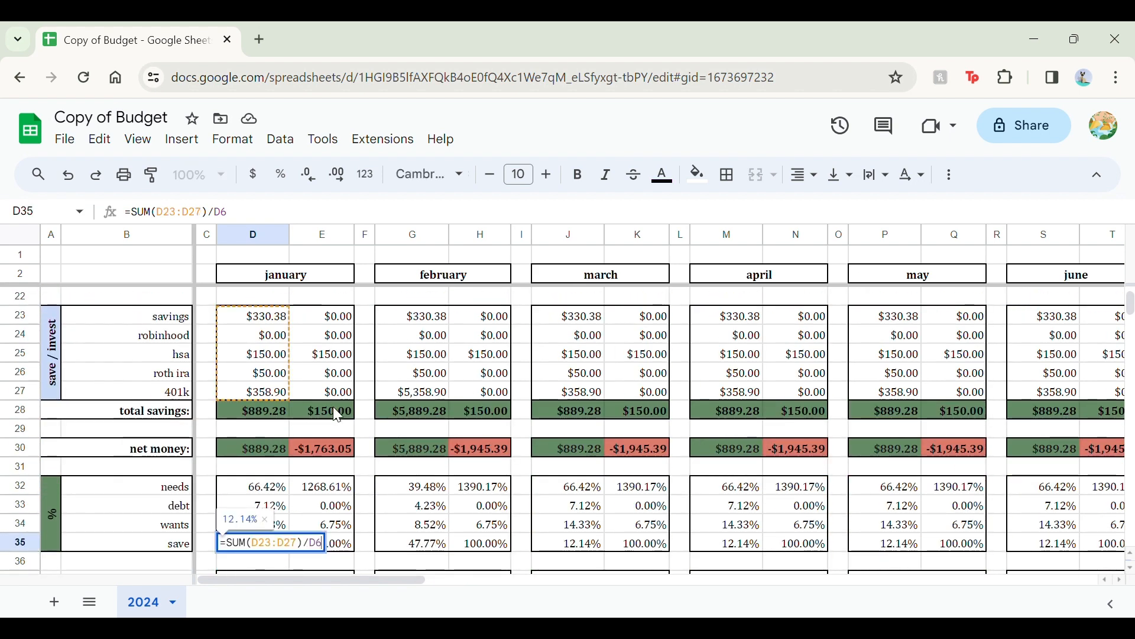
{"action": "key", "text": "Return"}
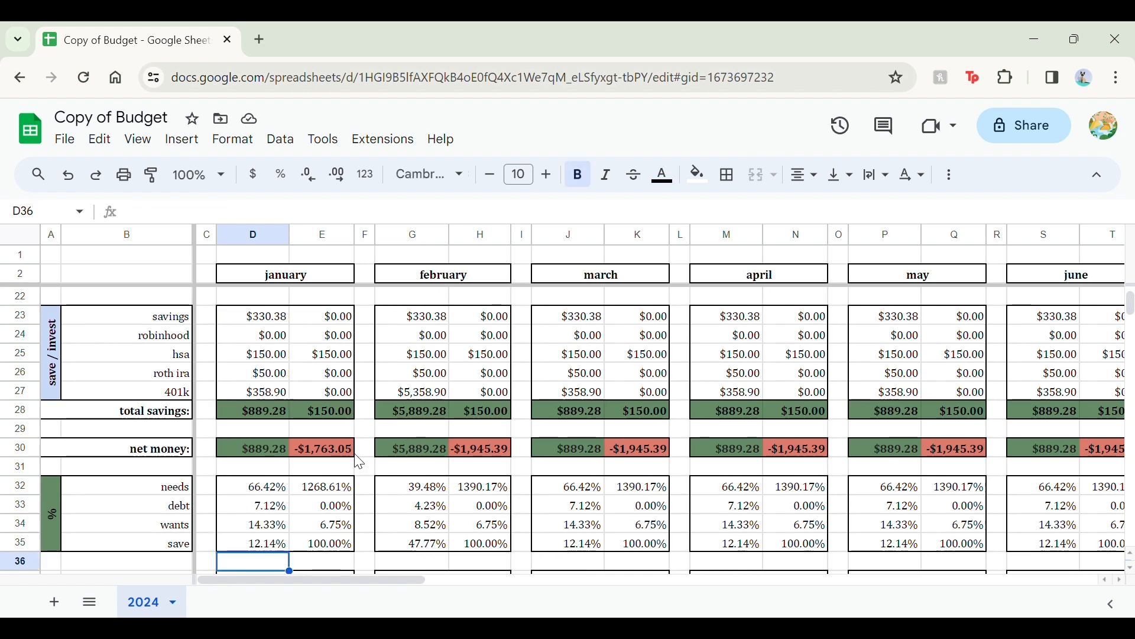
{"action": "left_click", "coordinate": [279, 550]}
{"action": "scroll", "coordinate": [279, 552], "scroll_direction": "down", "scroll_amount": 1}
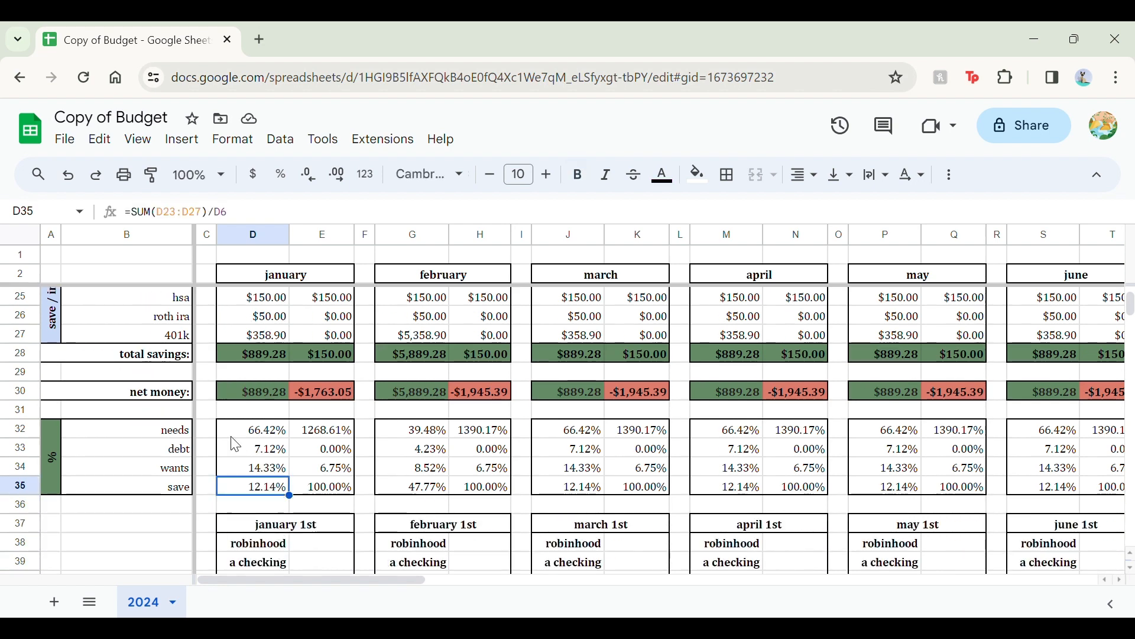
Step: Go through the account labels in the january 1st balance table, from robinhood down to hsa
{"action": "scroll", "coordinate": [295, 426], "scroll_direction": "down", "scroll_amount": 4}
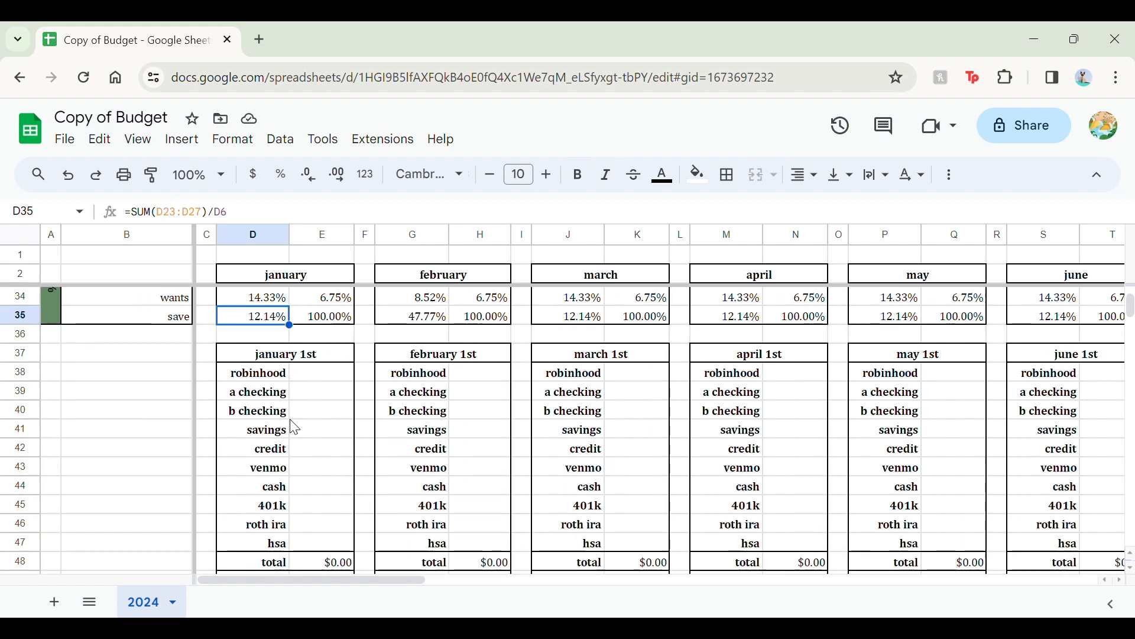
{"action": "left_click", "coordinate": [257, 344]}
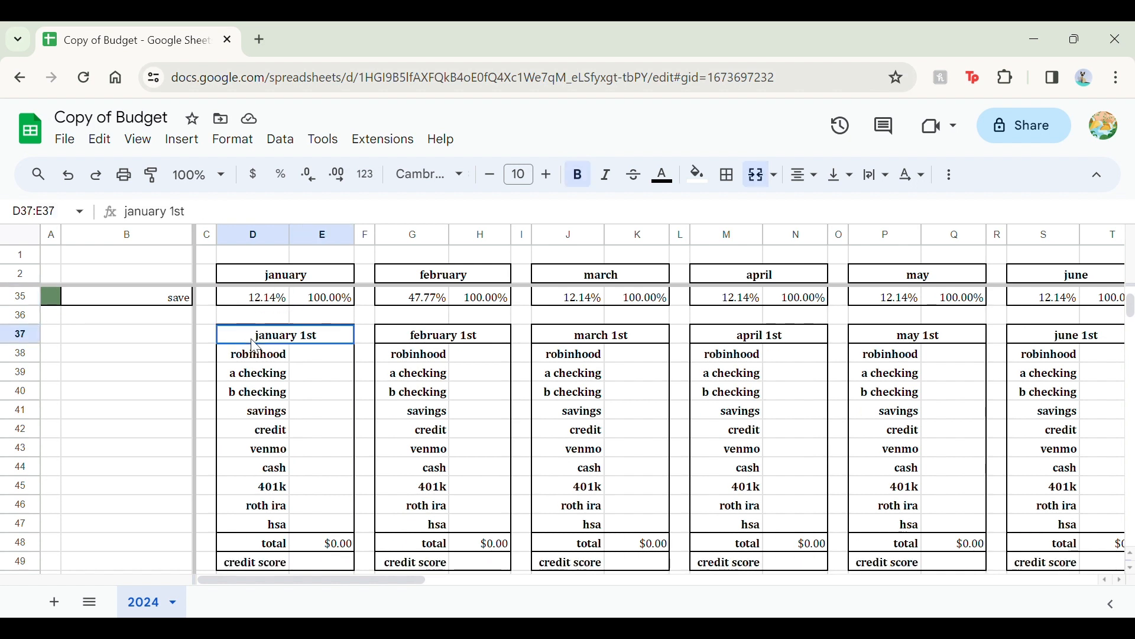
{"action": "key", "text": "Down"}
{"action": "key", "text": "Down"}
{"action": "key", "text": "Down"}
{"action": "key", "text": "Down"}
{"action": "key", "text": "Down"}
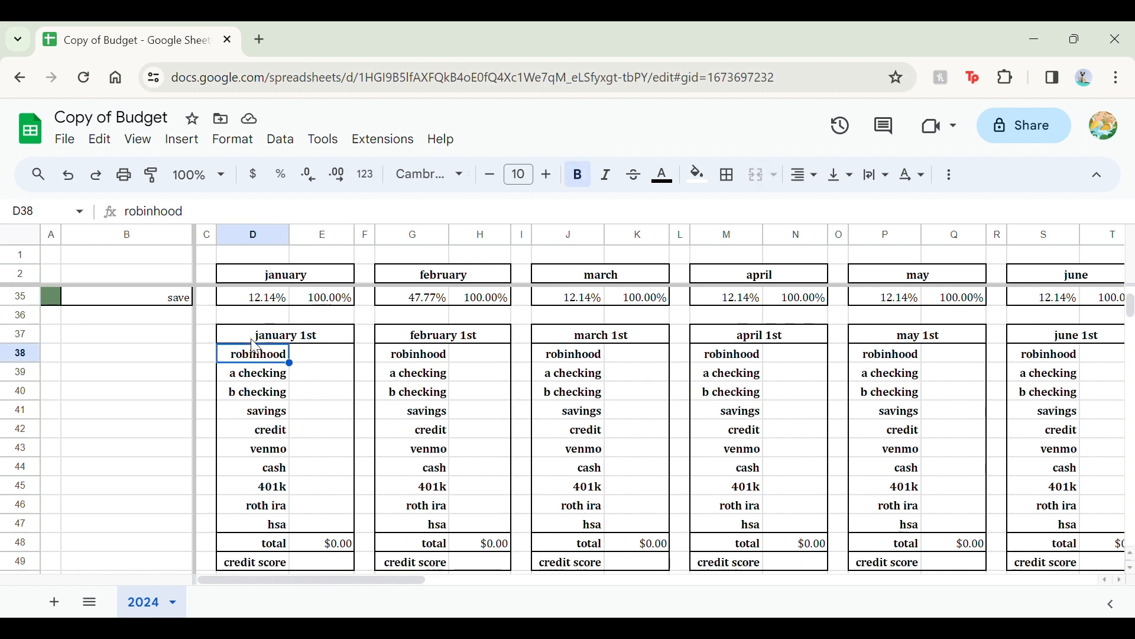
{"action": "key", "text": "Down"}
{"action": "key", "text": "Down"}
{"action": "key", "text": "Down"}
{"action": "key", "text": "Down"}
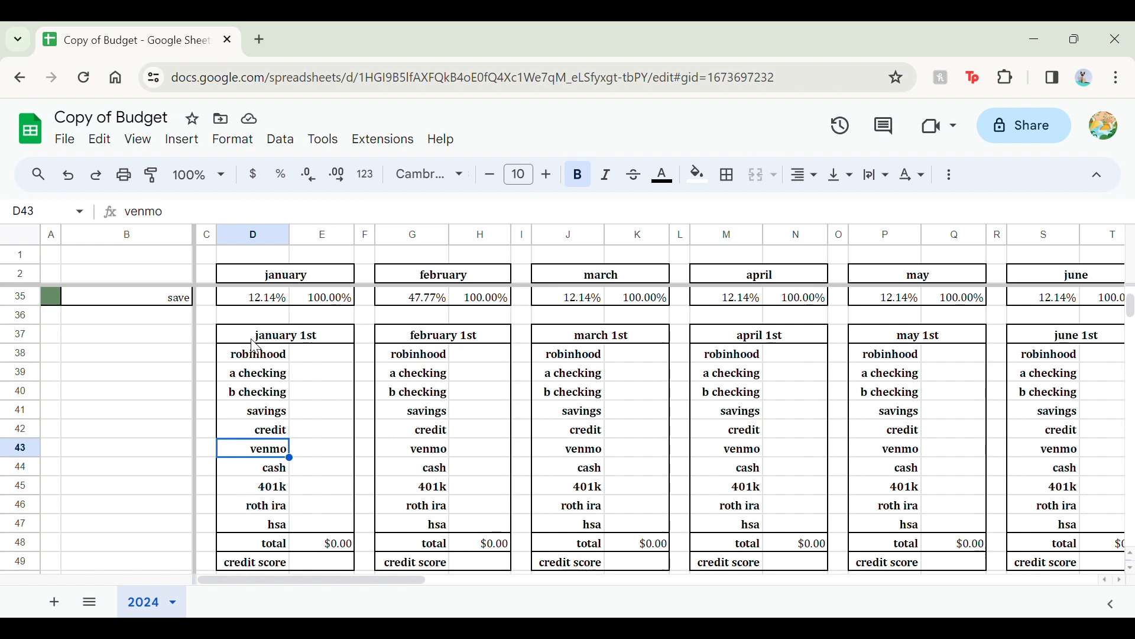
{"action": "key", "text": "Down"}
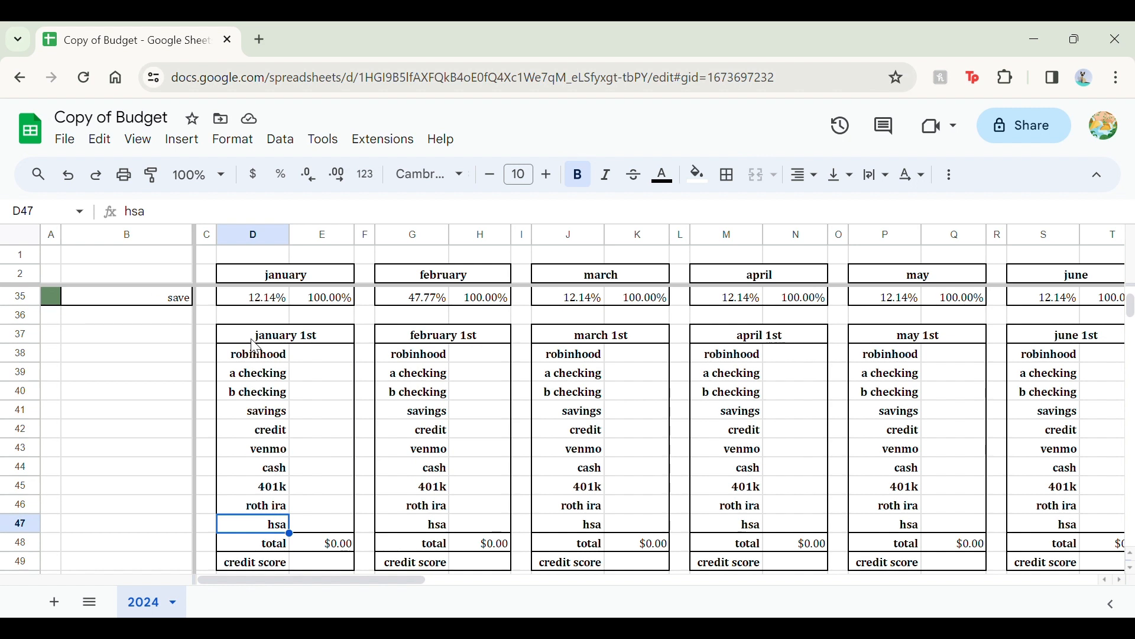
Step: Examine the january 1st balance cells for the lower accounts, between venmo and hsa in E43:E47
{"action": "key", "text": "Right"}
{"action": "key", "text": "Up"}
{"action": "key", "text": "Up"}
{"action": "key", "text": "Up"}
{"action": "key", "text": "Up"}
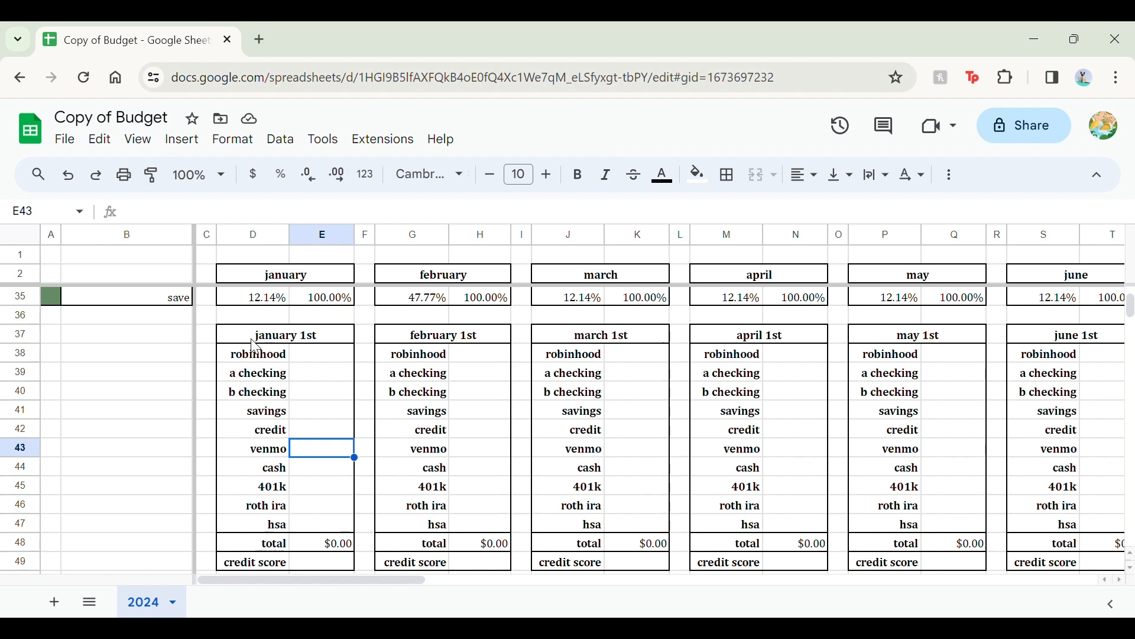
{"action": "key", "text": "Down"}
{"action": "key", "text": "Down"}
{"action": "key", "text": "Down"}
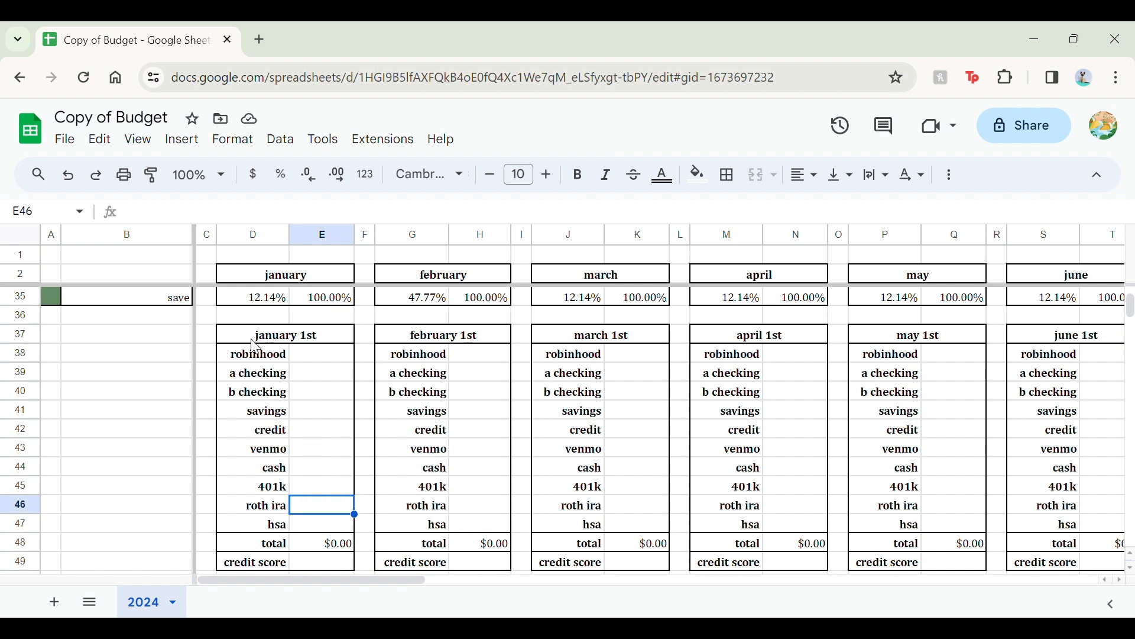
{"action": "key", "text": "Up"}
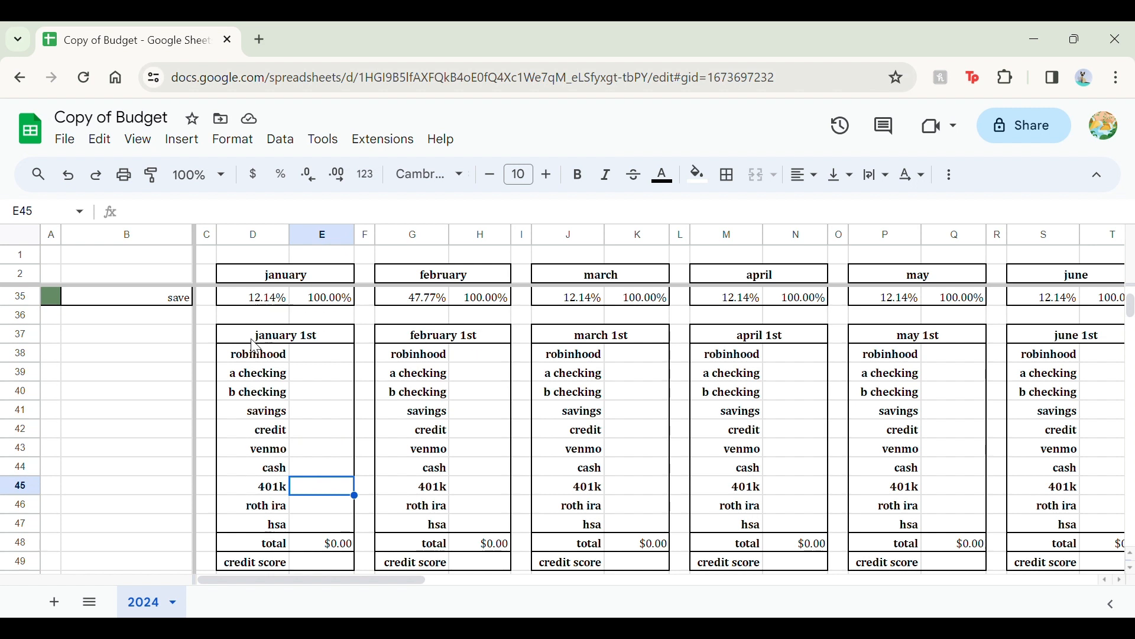
{"action": "key", "text": "Down"}
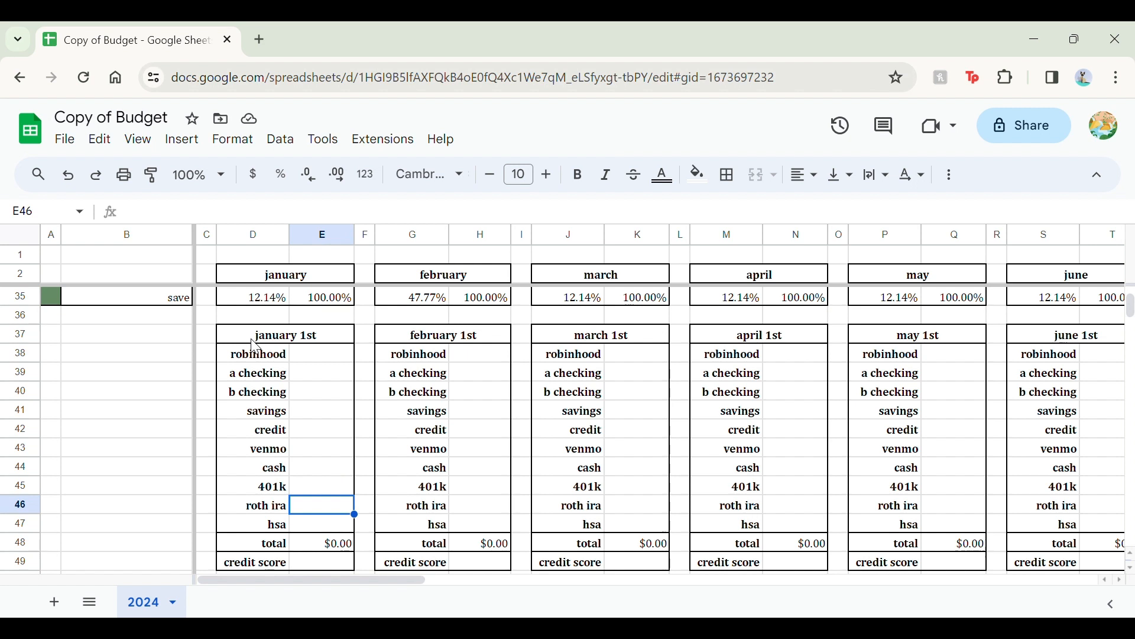
Step: Review the january 1st robinhood label and the balance cells for robinhood and a checking
{"action": "key", "text": "Up"}
{"action": "key", "text": "Up"}
{"action": "key", "text": "Up"}
{"action": "key", "text": "Up"}
{"action": "key", "text": "Up"}
{"action": "key", "text": "Up"}
{"action": "key", "text": "Up"}
{"action": "key", "text": "Up"}
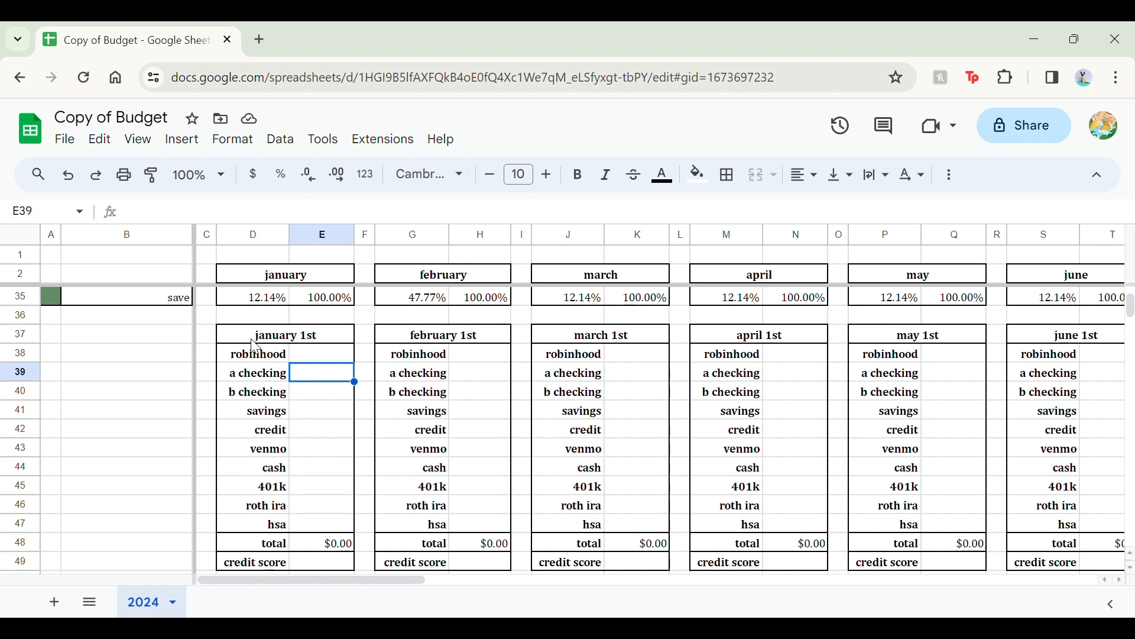
{"action": "key", "text": "Left"}
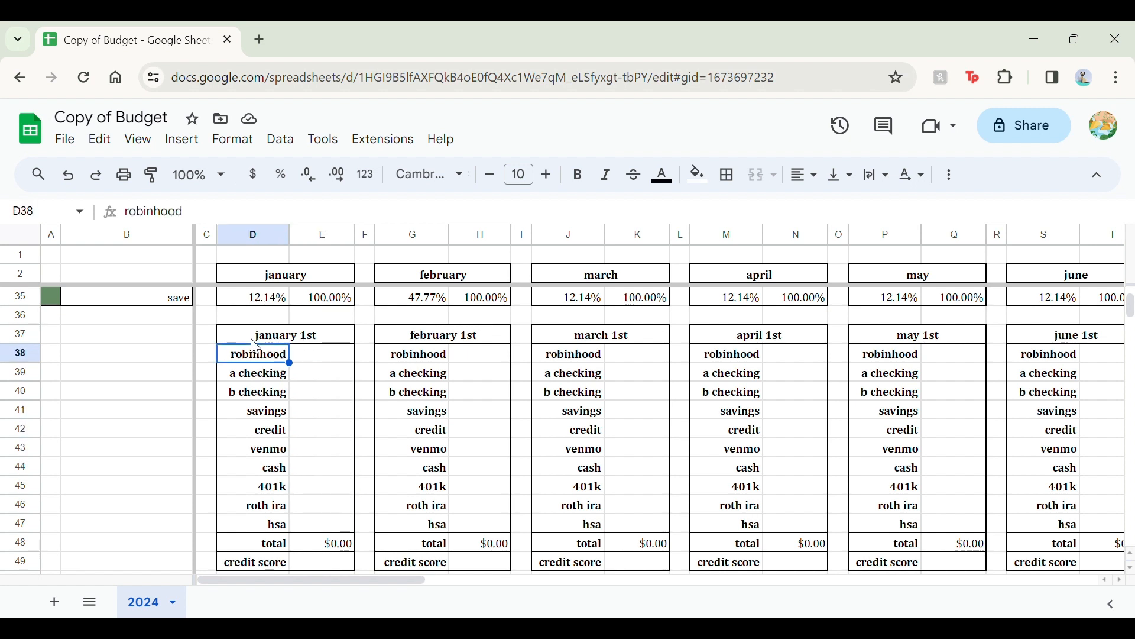
{"action": "key", "text": "Right"}
{"action": "key", "text": "Down"}
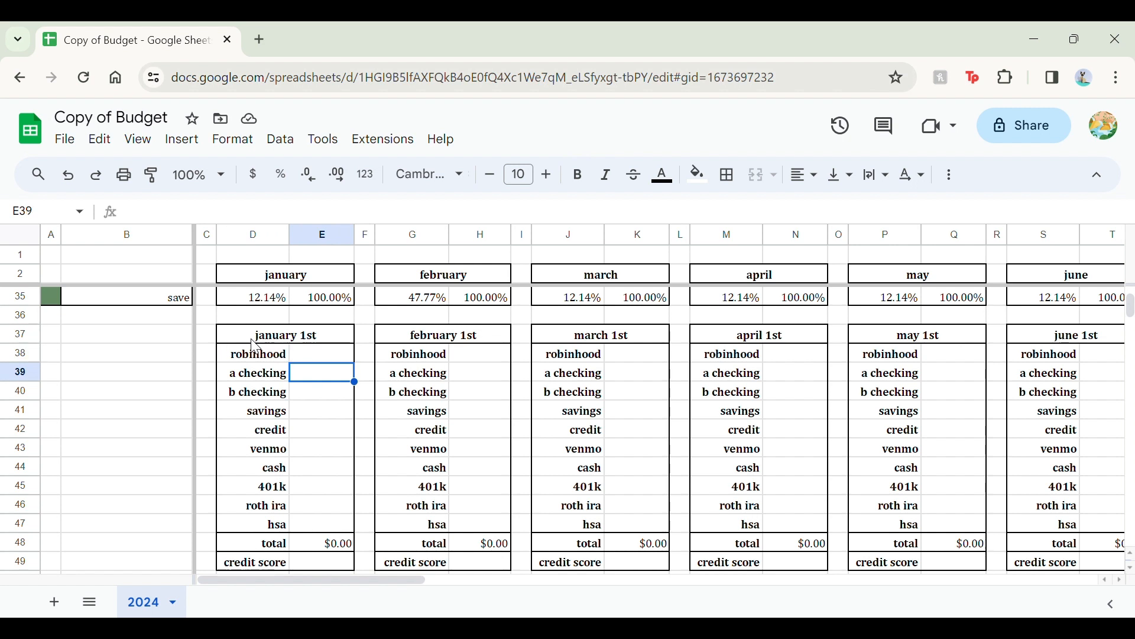
Step: Compare the a checking and b checking account rows in the january 1st table
{"action": "key", "text": "Left"}
{"action": "key", "text": "Down"}
{"action": "key", "text": "Up"}
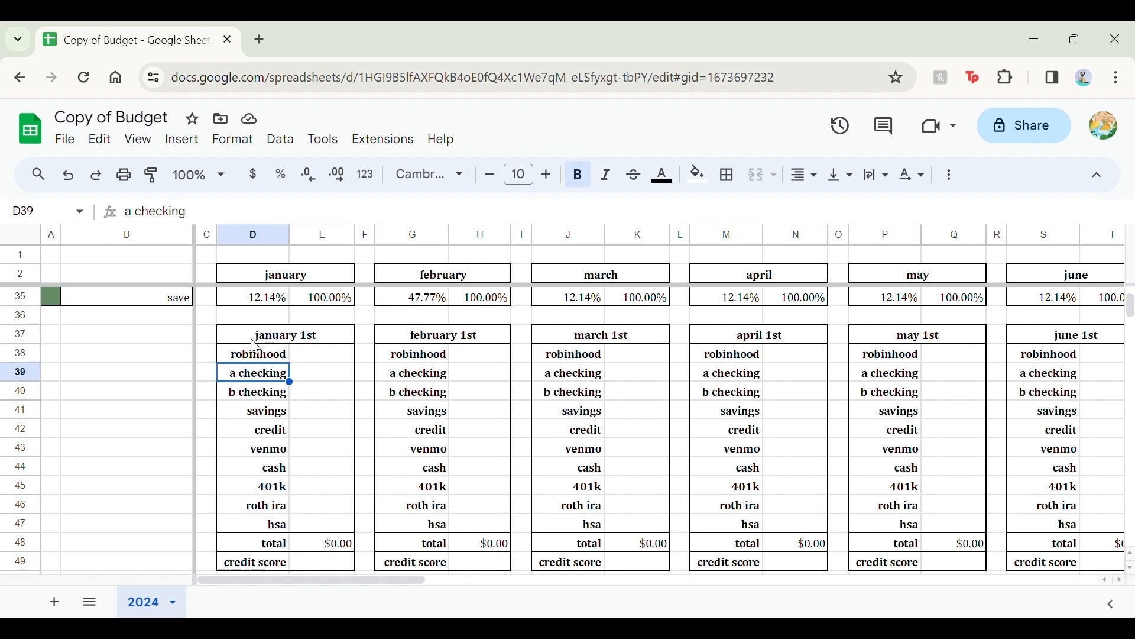
{"action": "key", "text": "Down"}
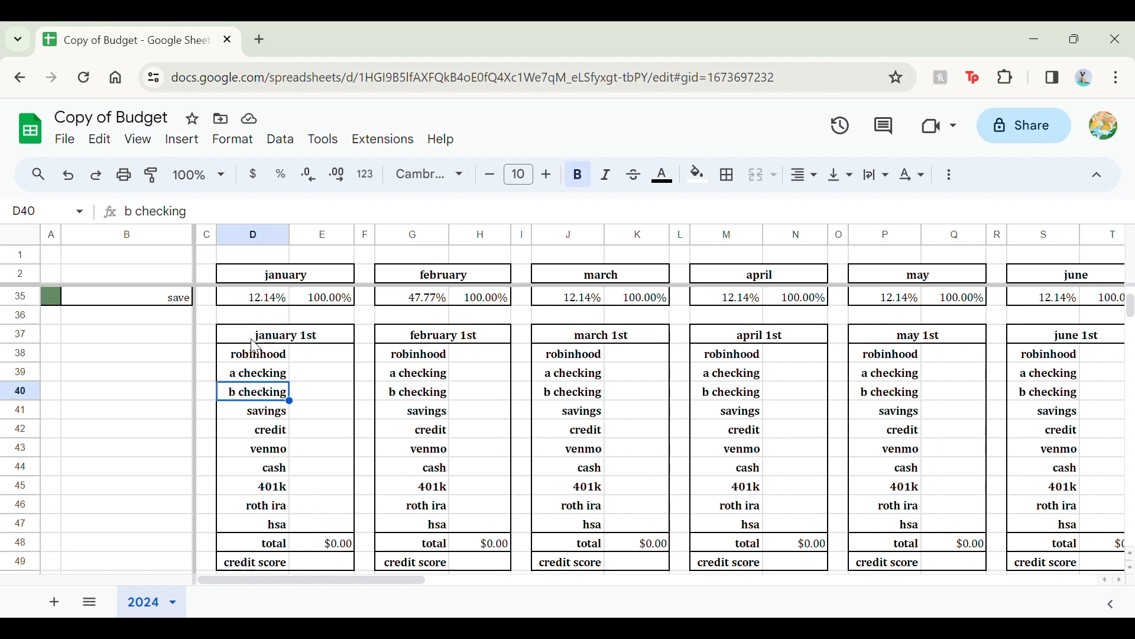
{"action": "key", "text": "Up"}
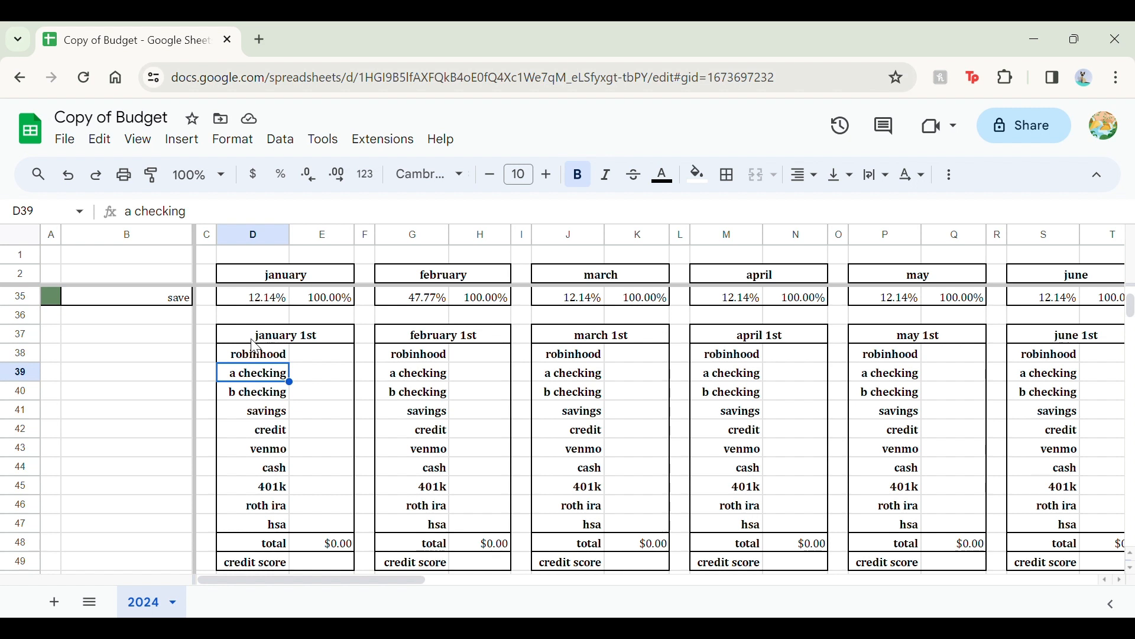
{"action": "key", "text": "Down"}
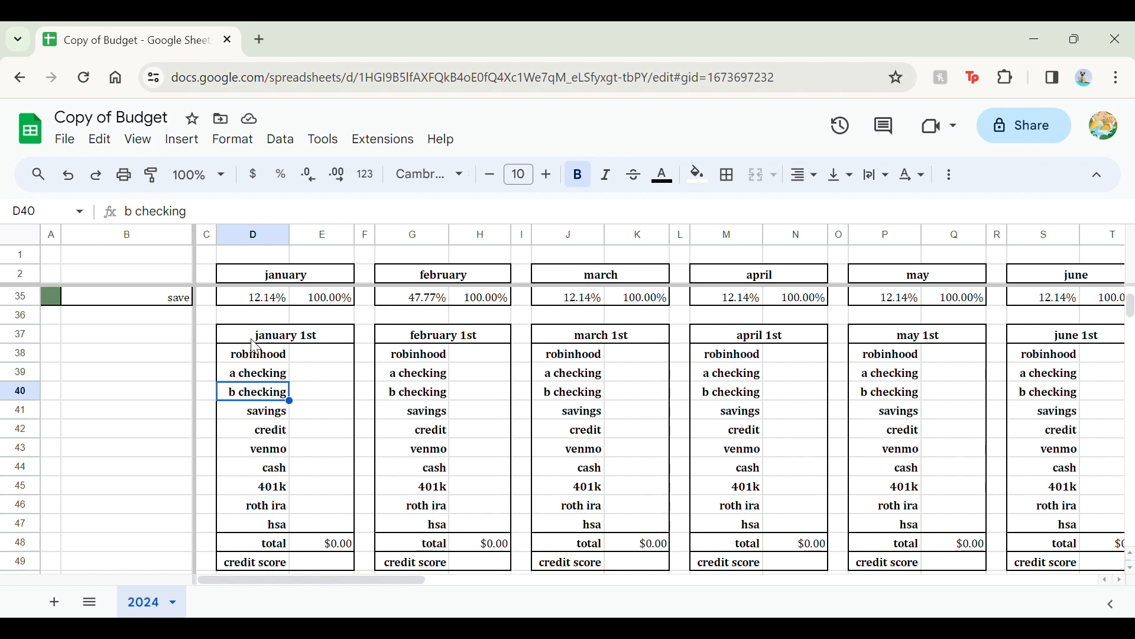
{"action": "key", "text": "Right"}
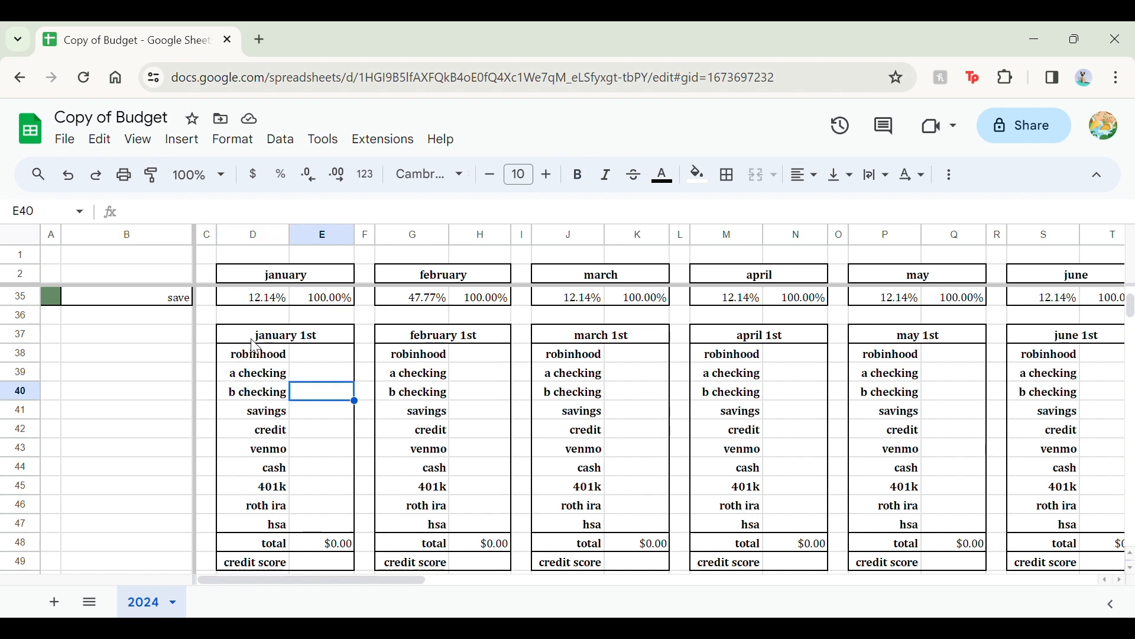
Step: Go through the january 1st account labels from robinhood down to savings and credit
{"action": "key", "text": "Up"}
{"action": "key", "text": "Up"}
{"action": "key", "text": "Left"}
{"action": "key", "text": "Down"}
{"action": "key", "text": "Down"}
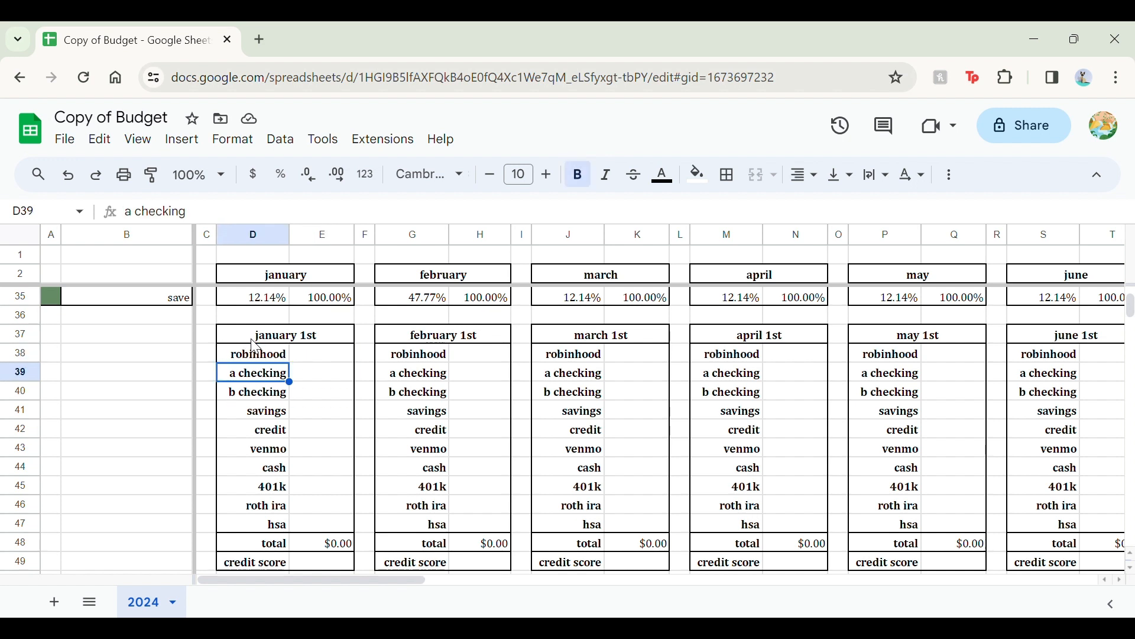
{"action": "key", "text": "Down"}
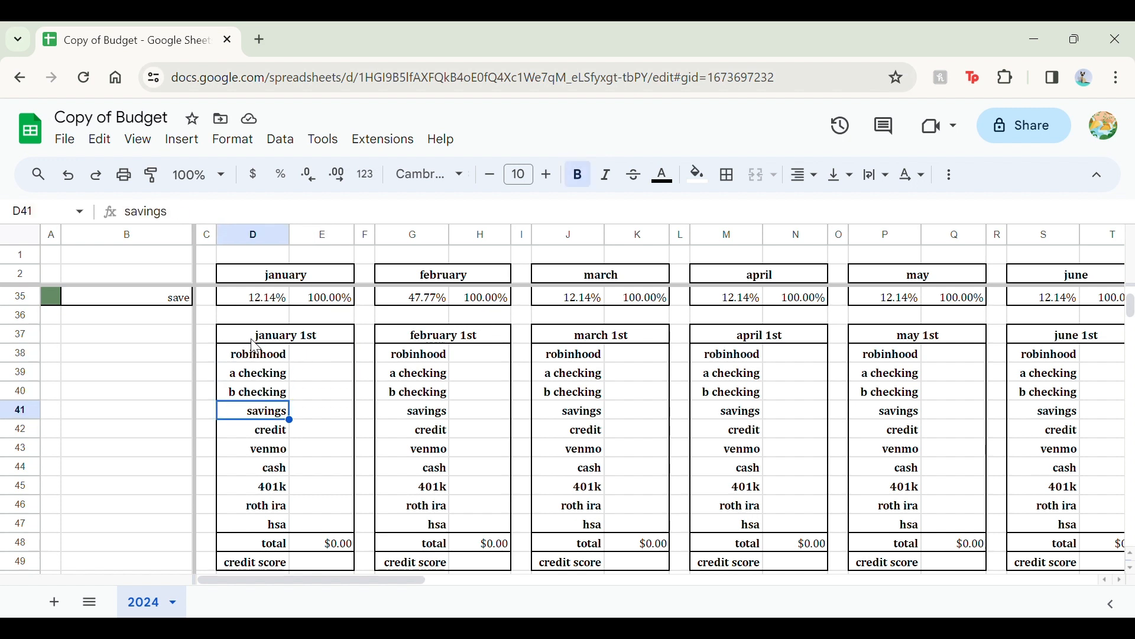
{"action": "key", "text": "Down"}
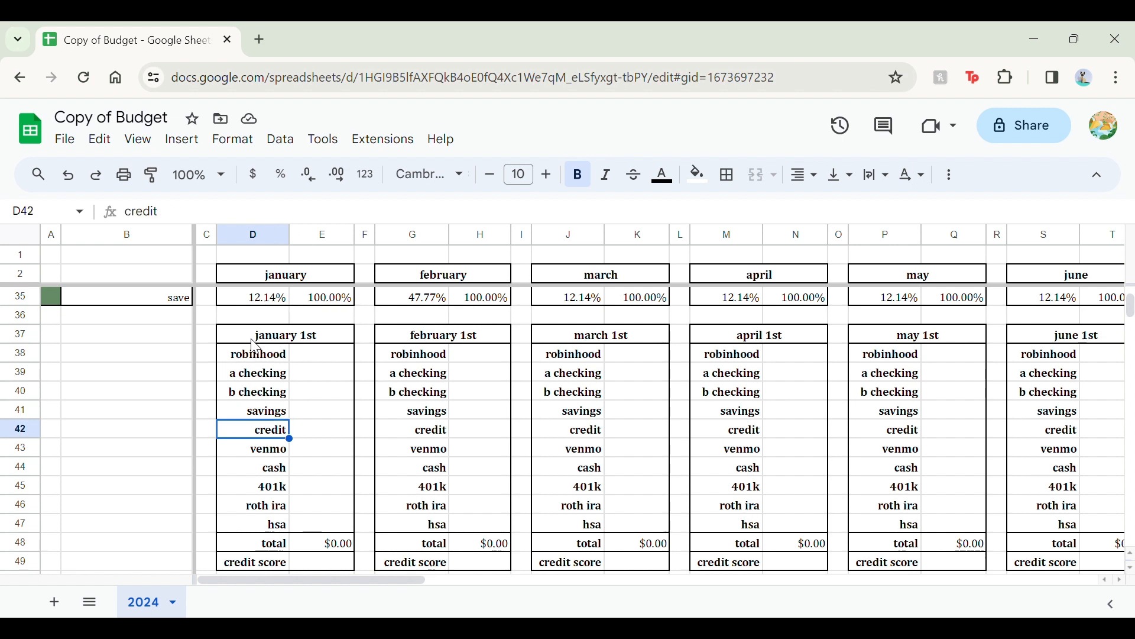
Step: Enter the sample negative balance -12 for january 1st credit in E42 and clear the cell again
{"action": "left_click", "coordinate": [253, 342]}
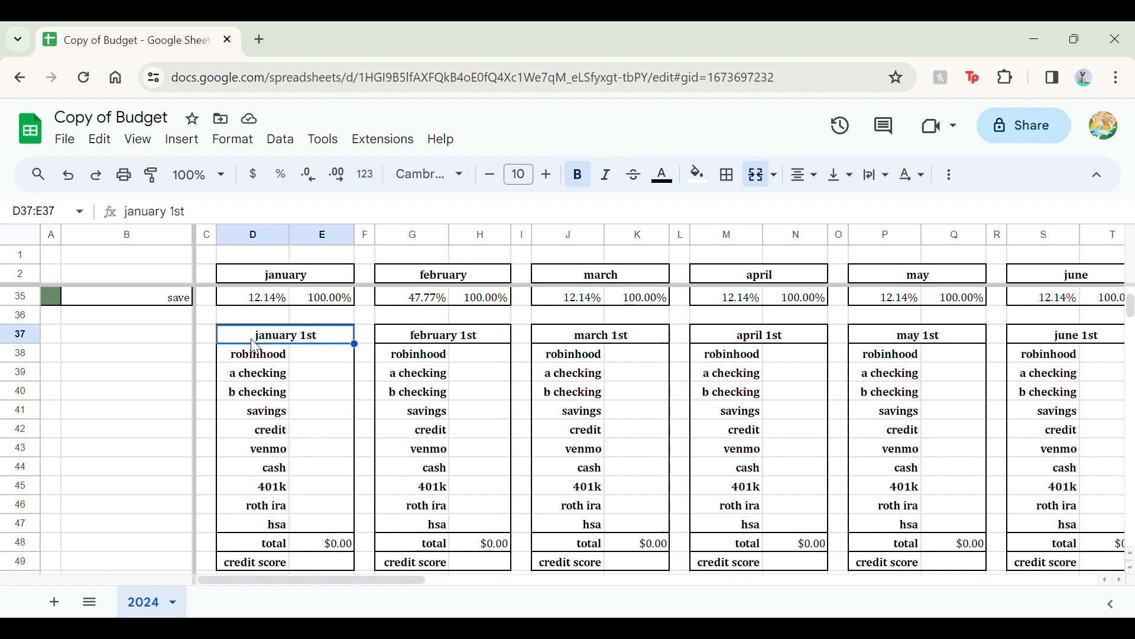
{"action": "key", "text": "Right"}
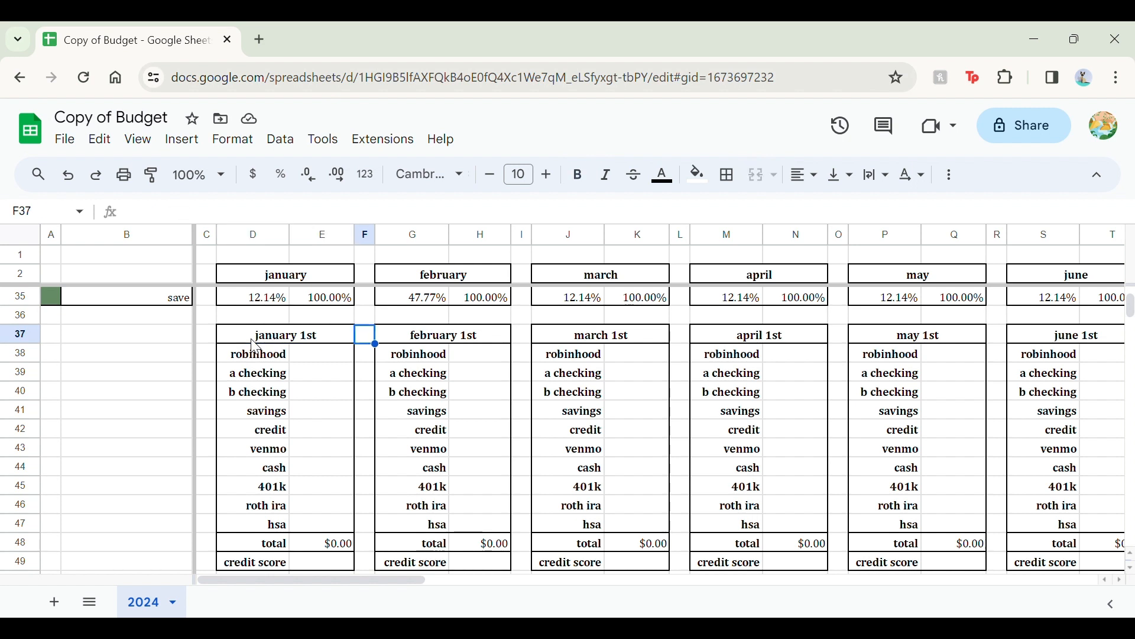
{"action": "key", "text": "Down"}
{"action": "key", "text": "Down"}
{"action": "key", "text": "Down"}
{"action": "key", "text": "Down"}
{"action": "key", "text": "Left"}
{"action": "key", "text": "Down"}
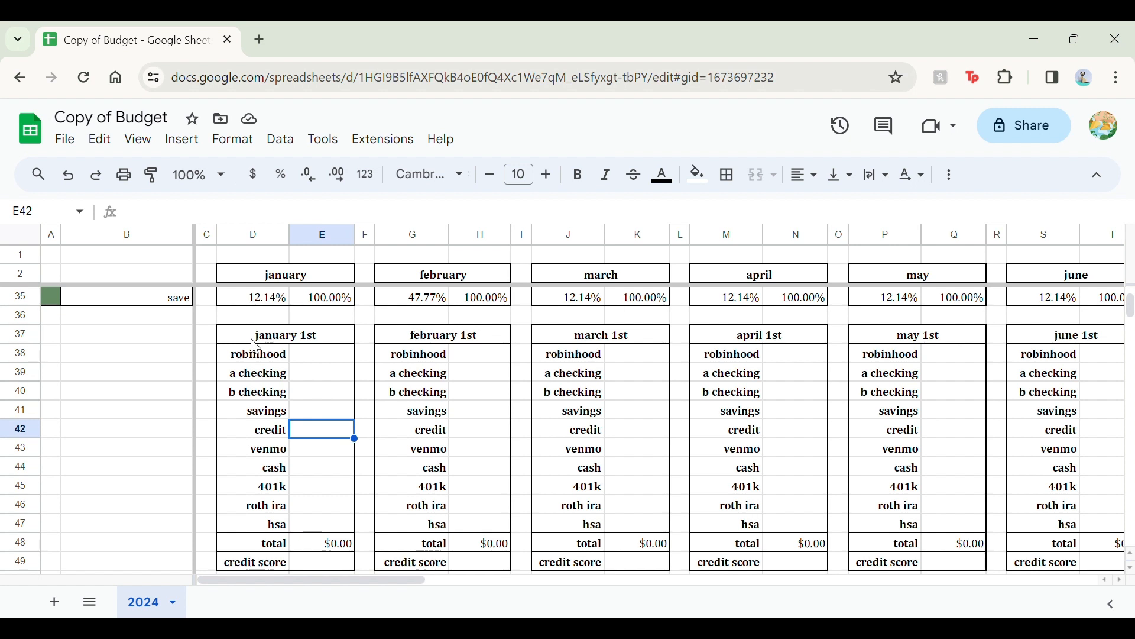
{"action": "type", "text": "-12"}
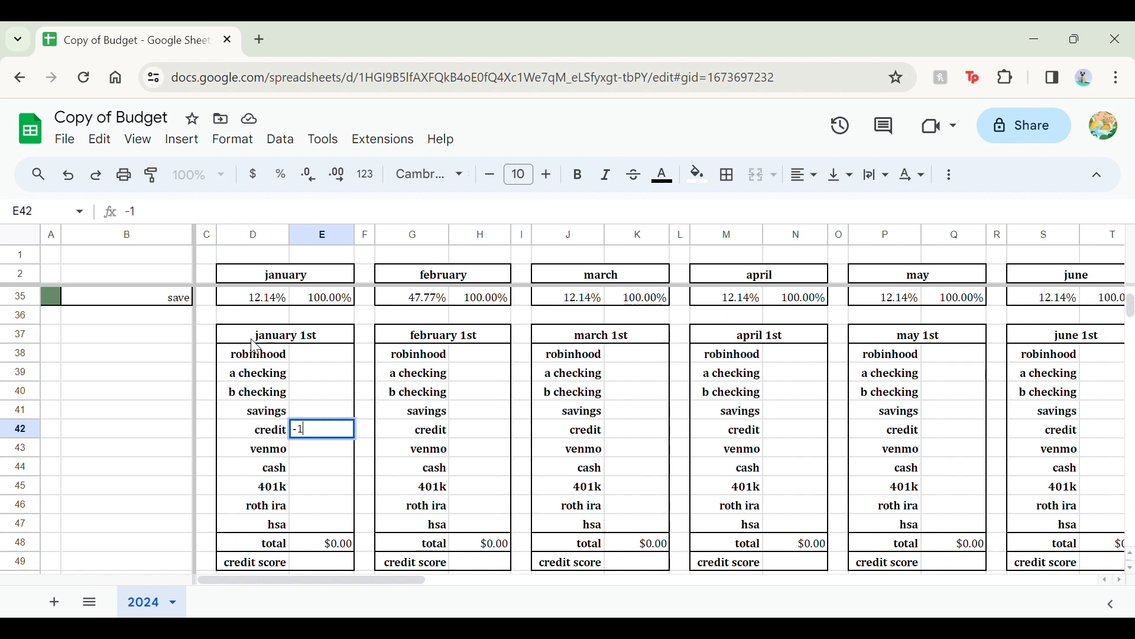
{"action": "key", "text": "Return"}
{"action": "key", "text": "Up"}
{"action": "key", "text": "Delete"}
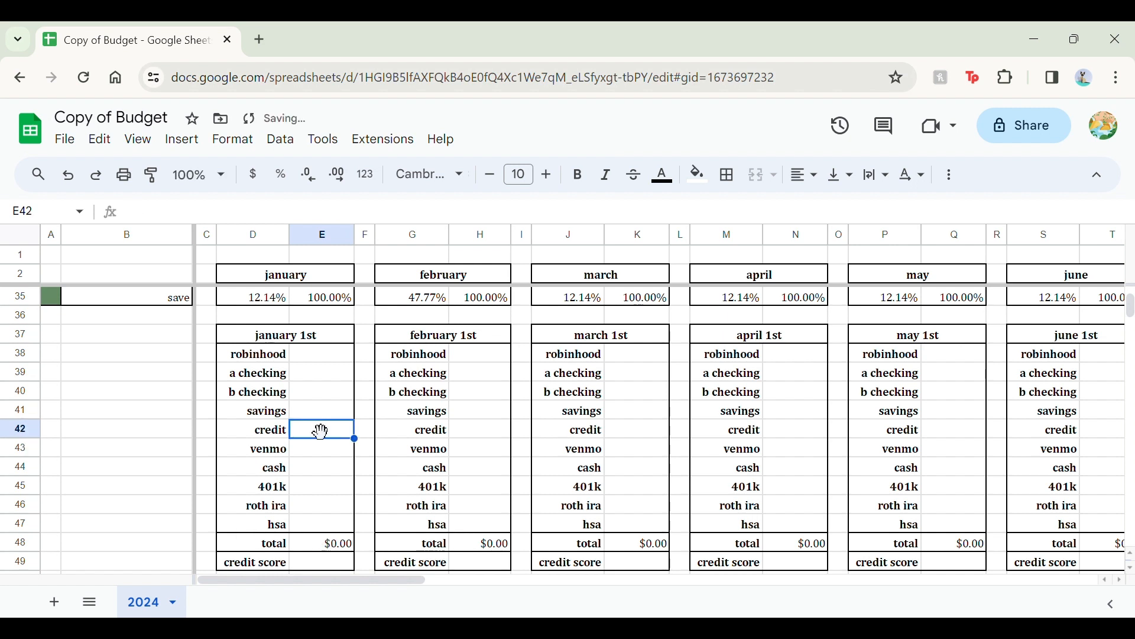
Step: Examine the credit label, the total and credit score rows, and the loan balances table in rows 51 to 54
{"action": "left_click", "coordinate": [261, 435]}
{"action": "scroll", "coordinate": [261, 435], "scroll_direction": "down", "scroll_amount": 4}
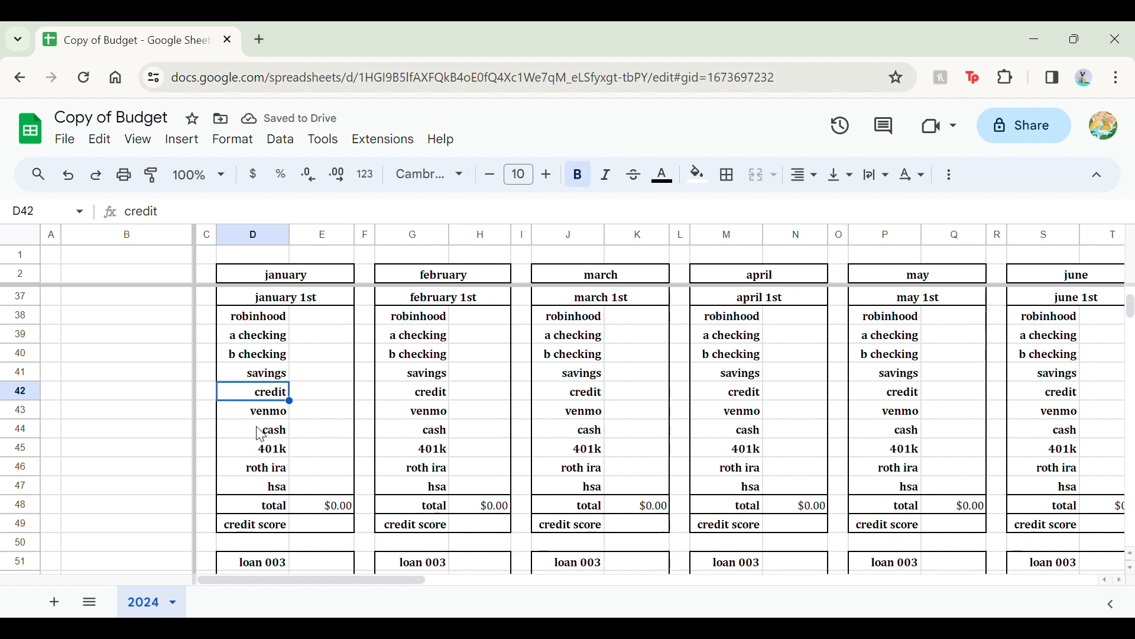
{"action": "scroll", "coordinate": [261, 435], "scroll_direction": "down", "scroll_amount": 3}
{"action": "scroll", "coordinate": [261, 435], "scroll_direction": "up", "scroll_amount": 5}
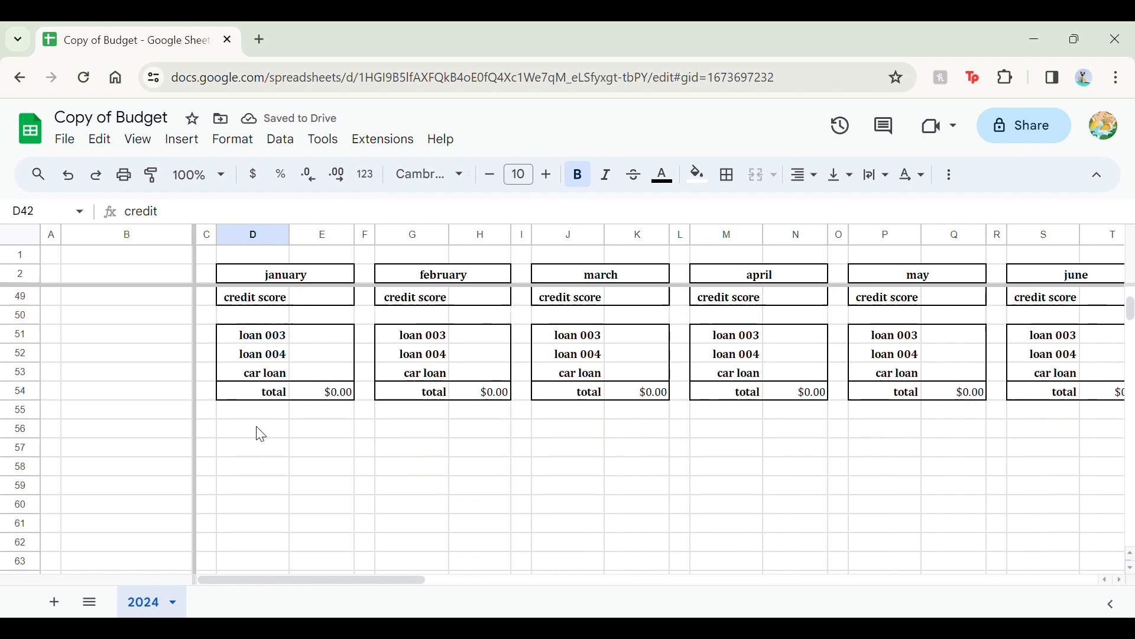
Step: Examine the january 1st credit, venmo and cash rows in the account balances table
{"action": "scroll", "coordinate": [260, 435], "scroll_direction": "up", "scroll_amount": 1}
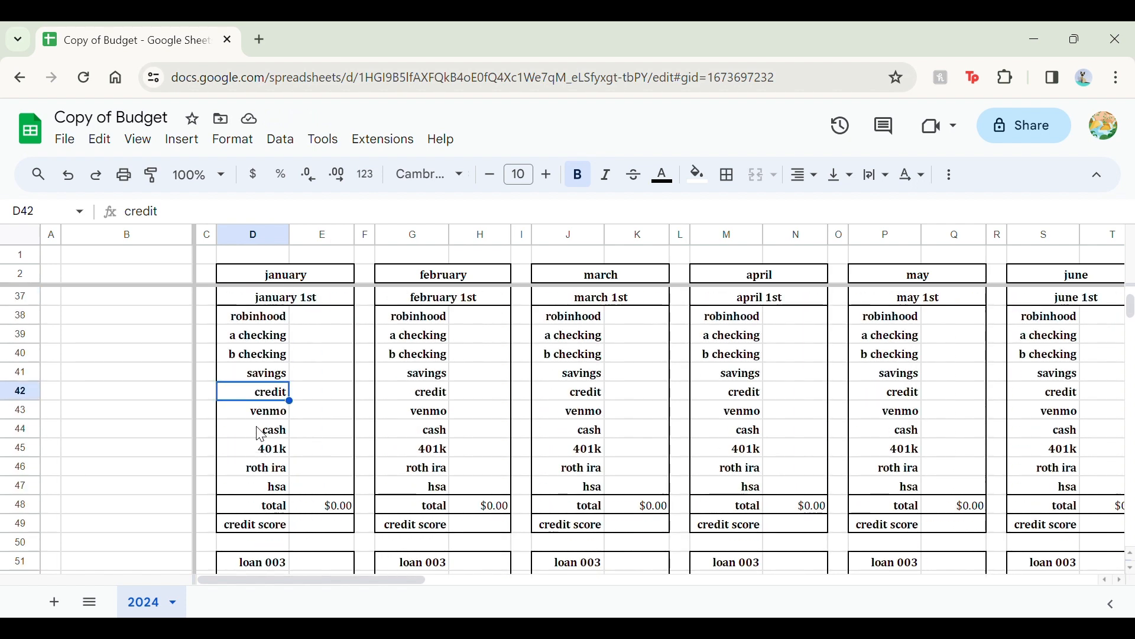
{"action": "left_click", "coordinate": [321, 401]}
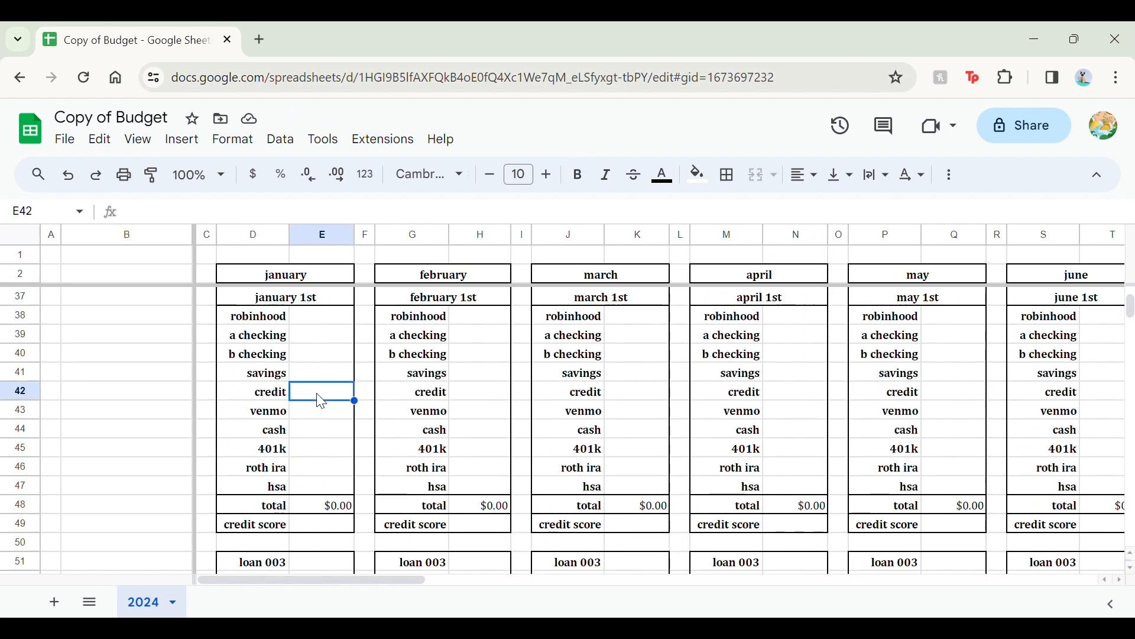
{"action": "left_click", "coordinate": [287, 418]}
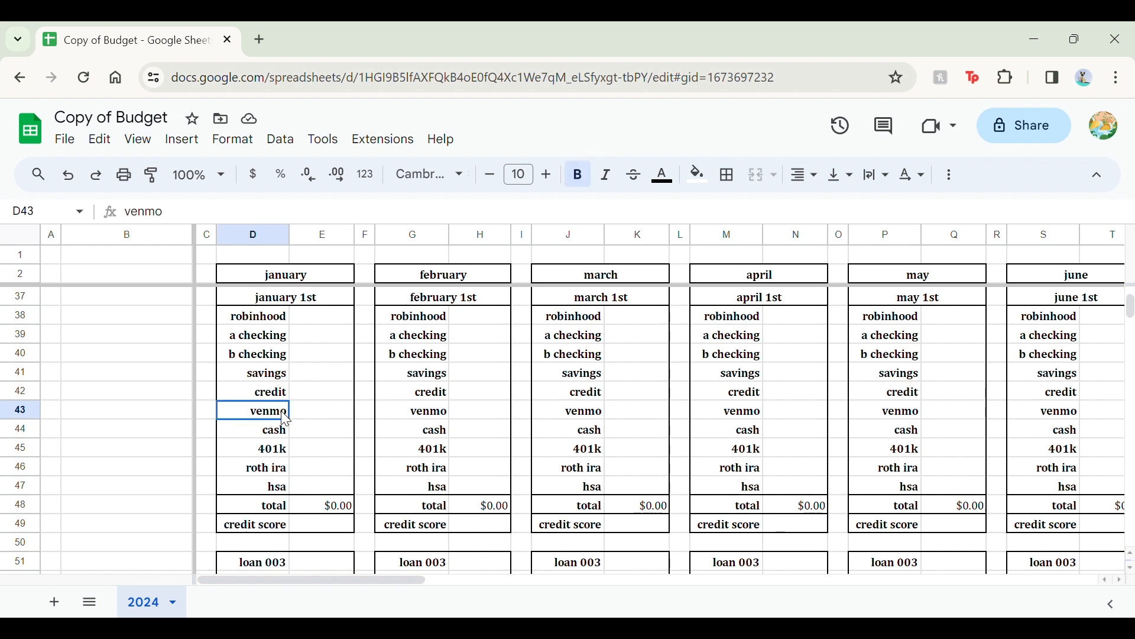
{"action": "left_click", "coordinate": [325, 418]}
{"action": "key", "text": "Left"}
{"action": "key", "text": "Down"}
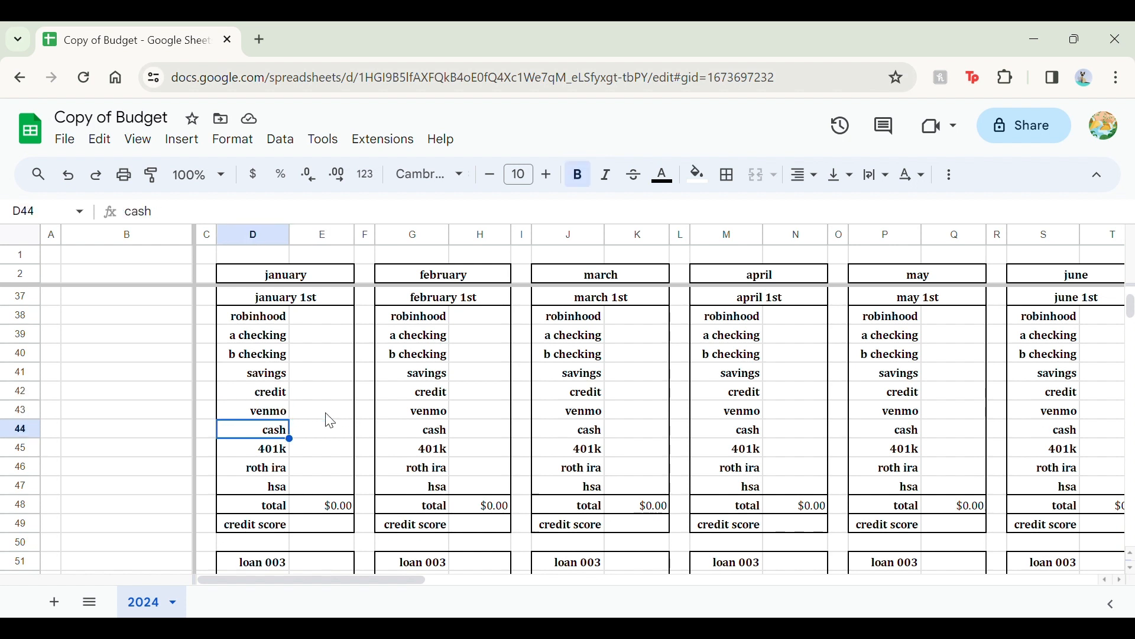
Step: Go through the january 1st account labels from credit down to roth ira and hsa
{"action": "key", "text": "Up"}
{"action": "key", "text": "Up"}
{"action": "key", "text": "Down"}
{"action": "key", "text": "Down"}
{"action": "key", "text": "Down"}
{"action": "key", "text": "Down"}
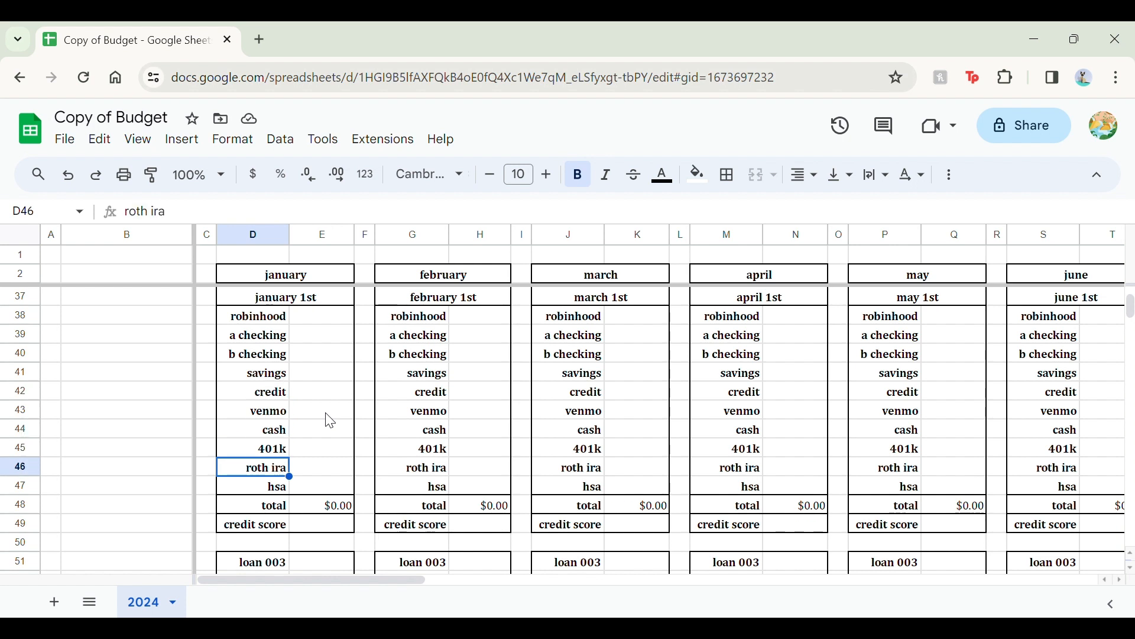
{"action": "key", "text": "Down"}
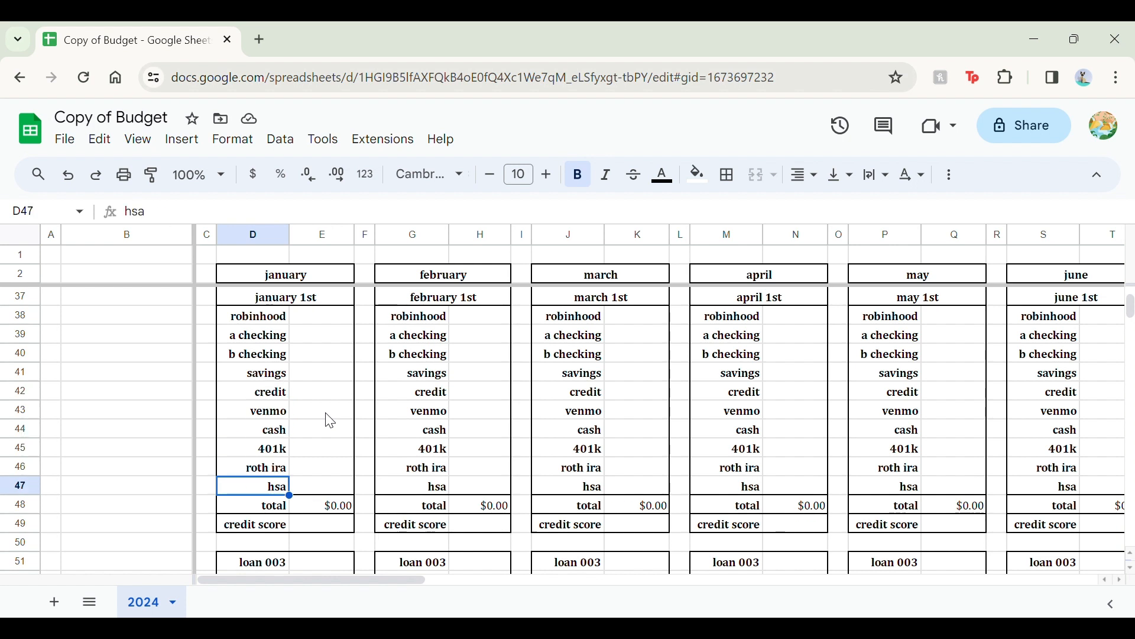
Step: Open the conditional format rules for the january credit score cell E49, review the score ranges, and close the rules
{"action": "key", "text": "Down"}
{"action": "key", "text": "Down"}
{"action": "key", "text": "Right"}
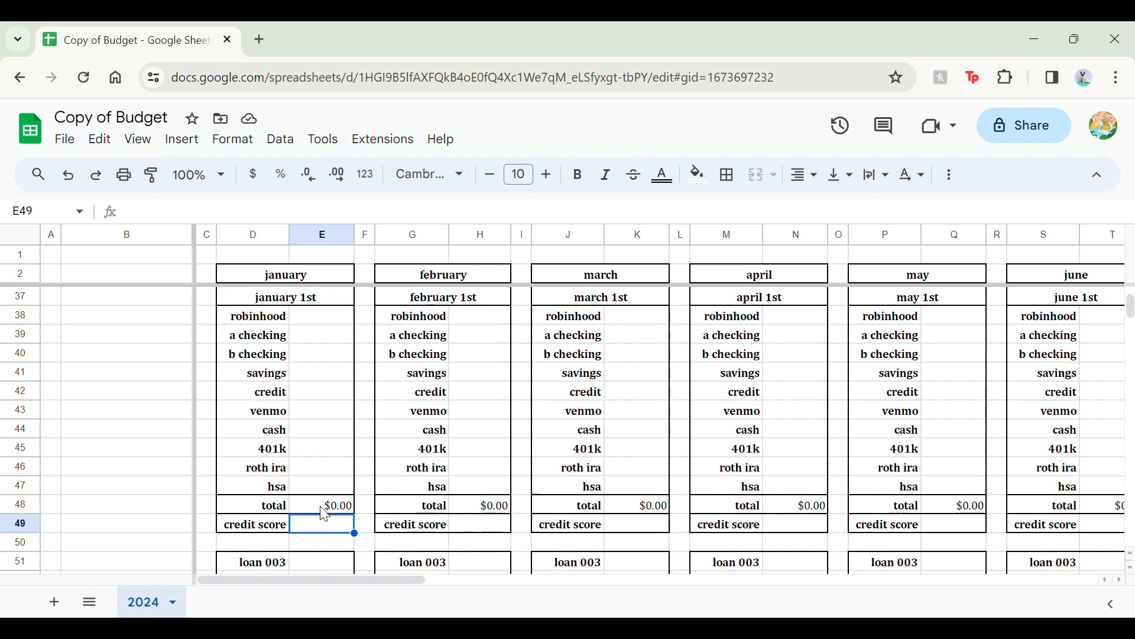
{"action": "scroll", "coordinate": [359, 424], "scroll_direction": "down", "scroll_amount": 1}
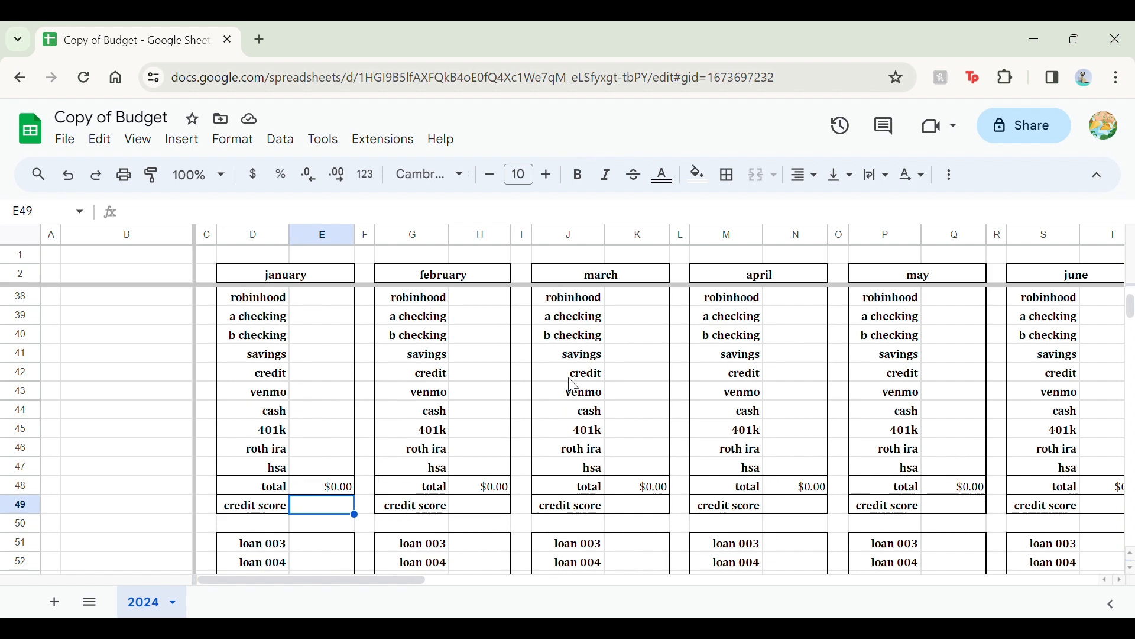
{"action": "scroll", "coordinate": [674, 407], "scroll_direction": "right", "scroll_amount": 10}
{"action": "scroll", "coordinate": [678, 408], "scroll_direction": "left", "scroll_amount": 10}
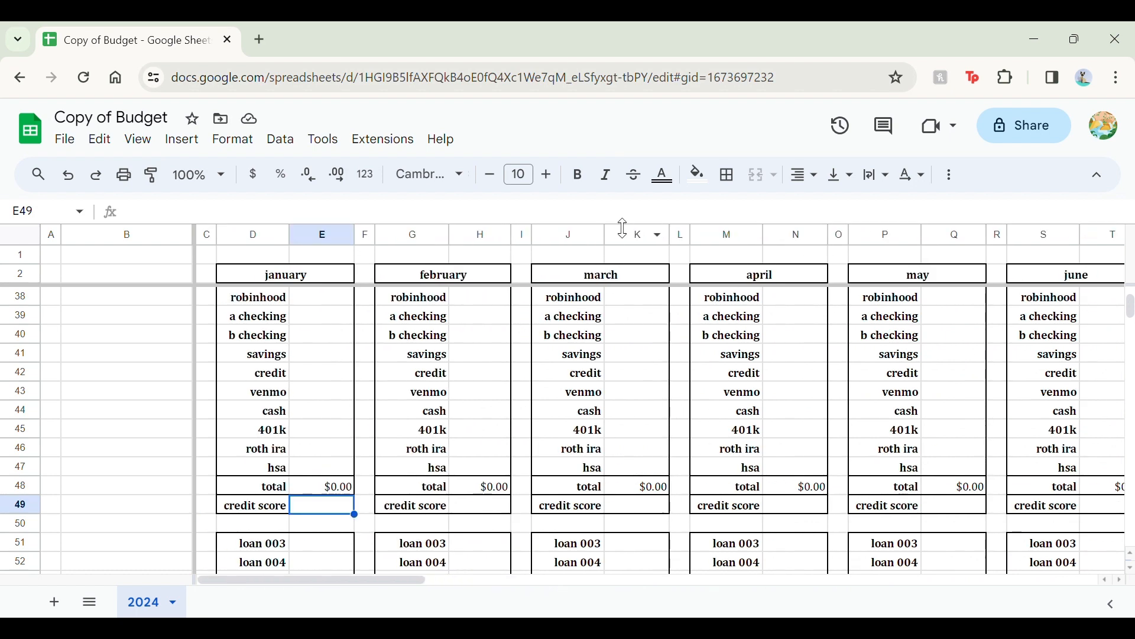
{"action": "left_click", "coordinate": [699, 174]}
{"action": "left_click", "coordinate": [736, 528]}
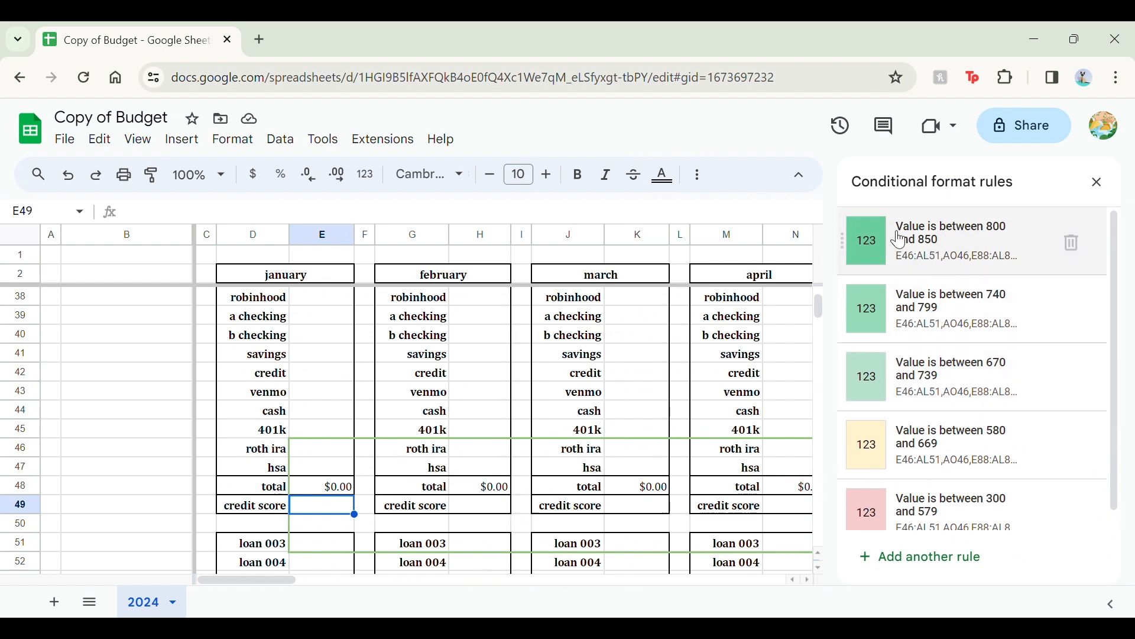
{"action": "scroll", "coordinate": [940, 449], "scroll_direction": "down", "scroll_amount": 1}
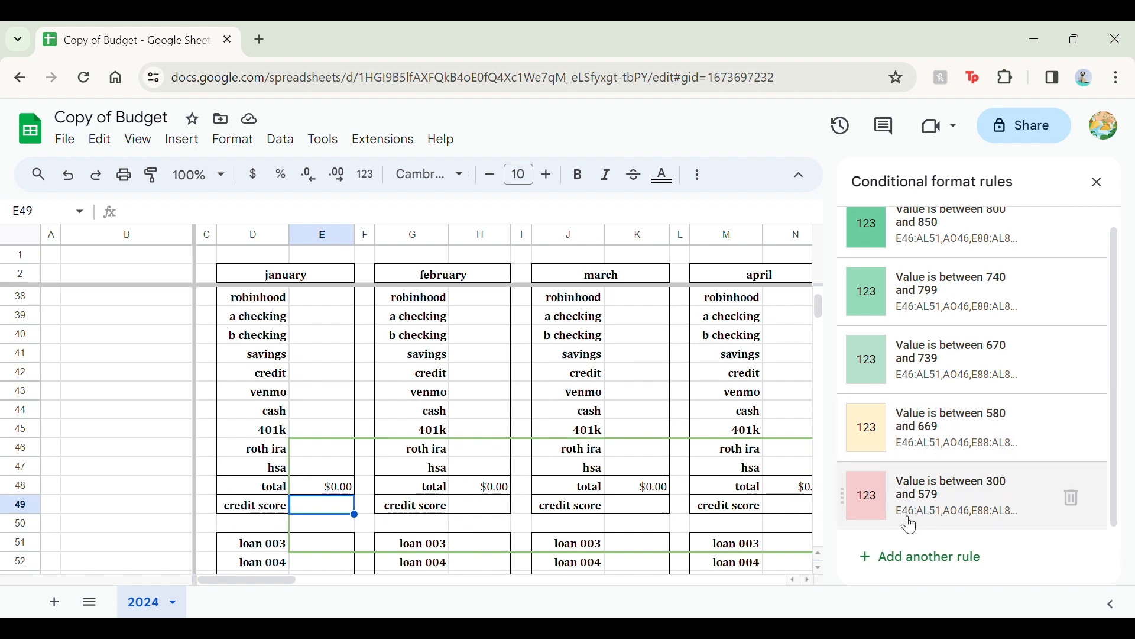
{"action": "left_click", "coordinate": [1098, 183]}
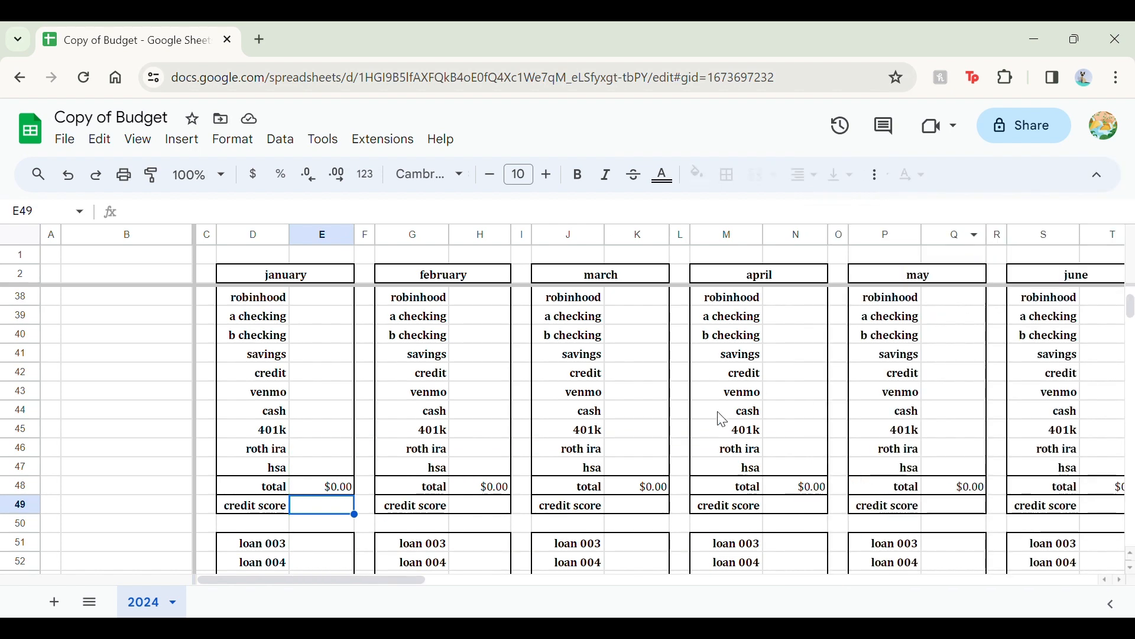
Step: Go through january's loan 003, loan 004 and car loan rows in the loan balances table
{"action": "scroll", "coordinate": [635, 480], "scroll_direction": "down", "scroll_amount": 2}
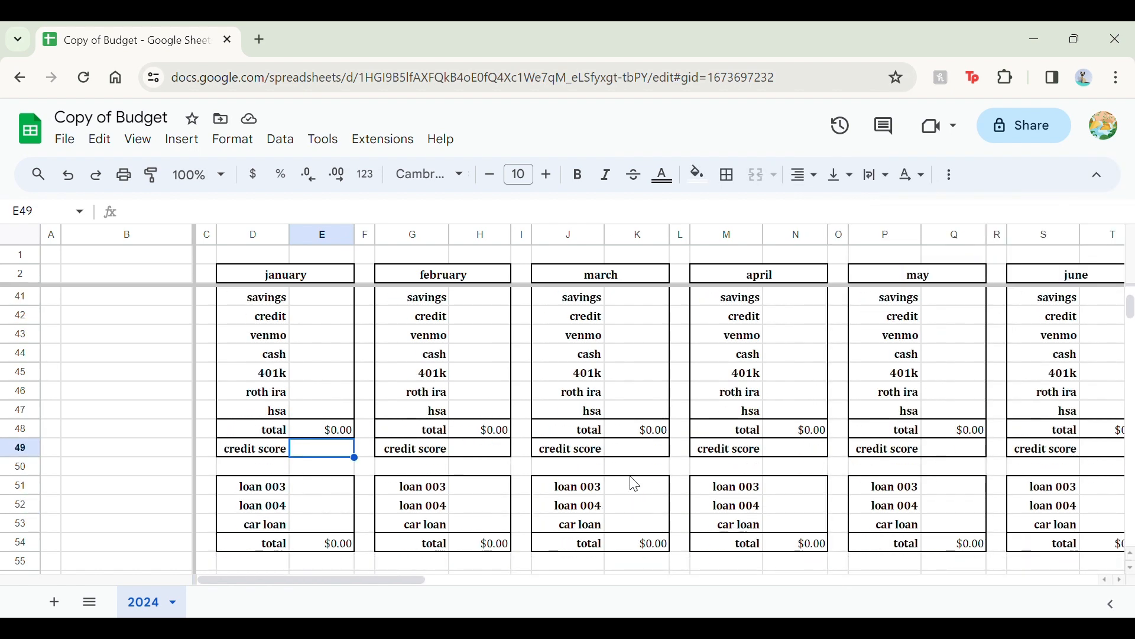
{"action": "scroll", "coordinate": [633, 483], "scroll_direction": "down", "scroll_amount": 1}
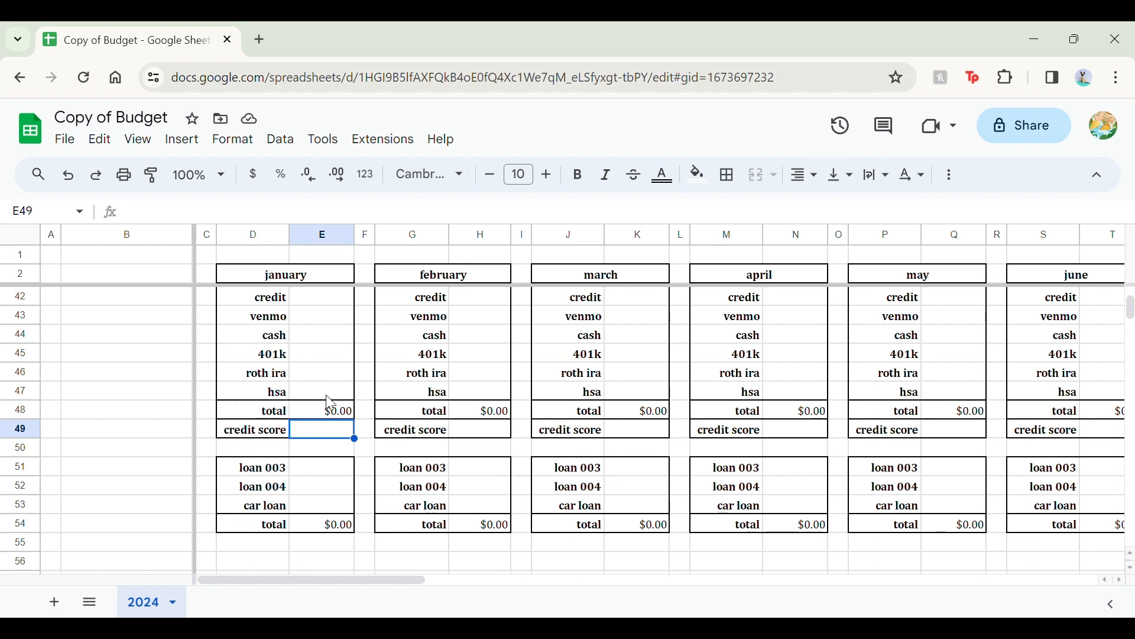
{"action": "left_click", "coordinate": [341, 470]}
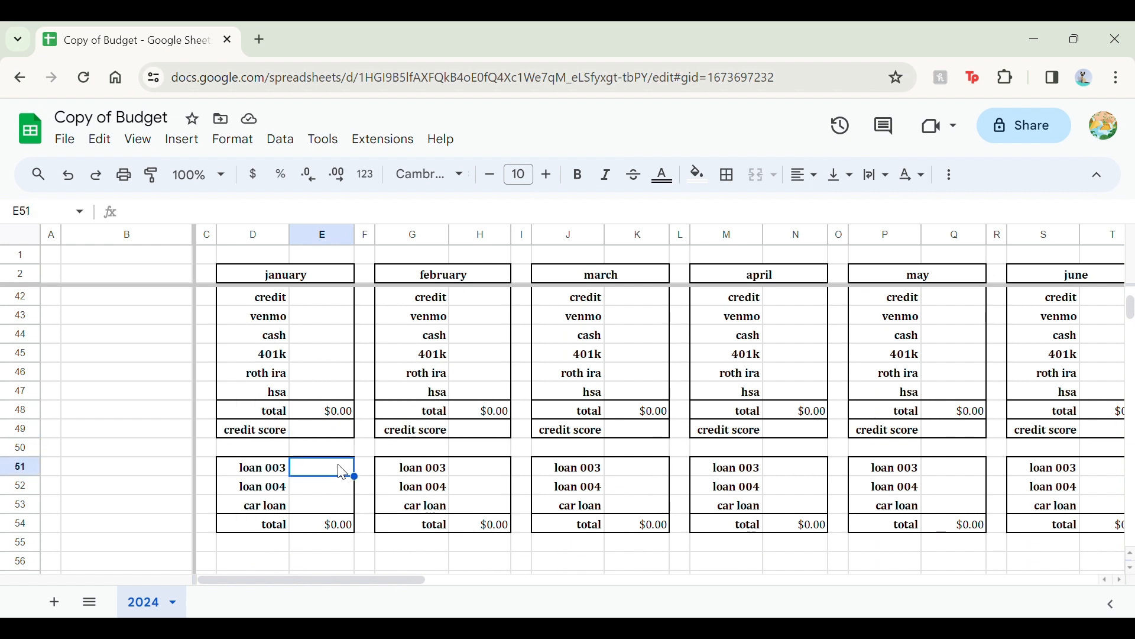
{"action": "key", "text": "Down"}
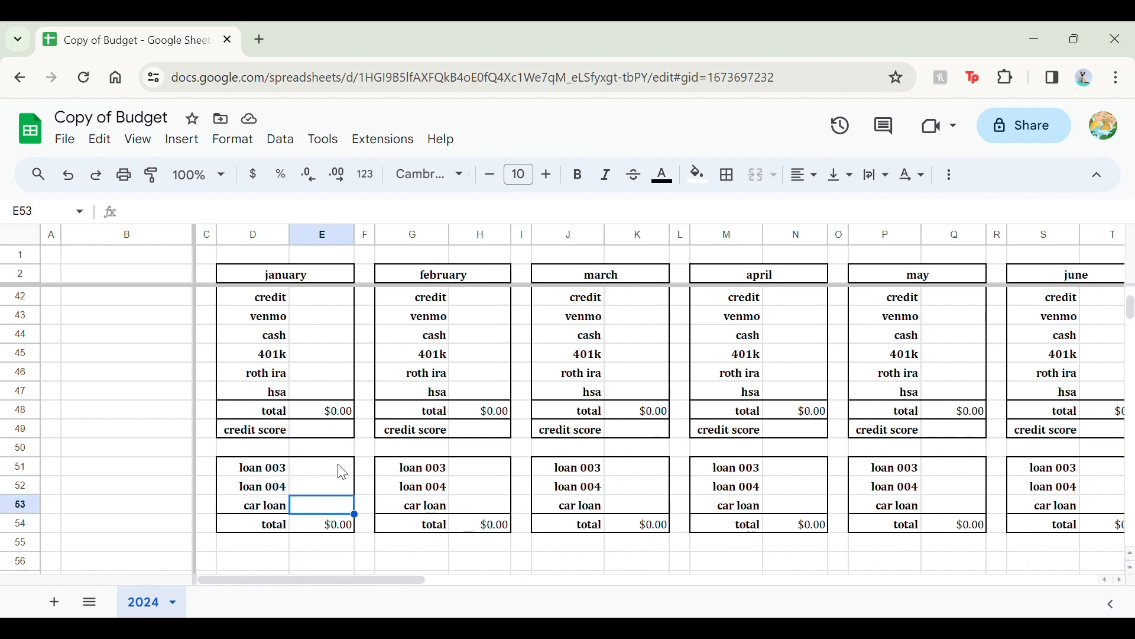
{"action": "key", "text": "Up"}
{"action": "key", "text": "Left"}
{"action": "key", "text": "Down"}
{"action": "key", "text": "Down"}
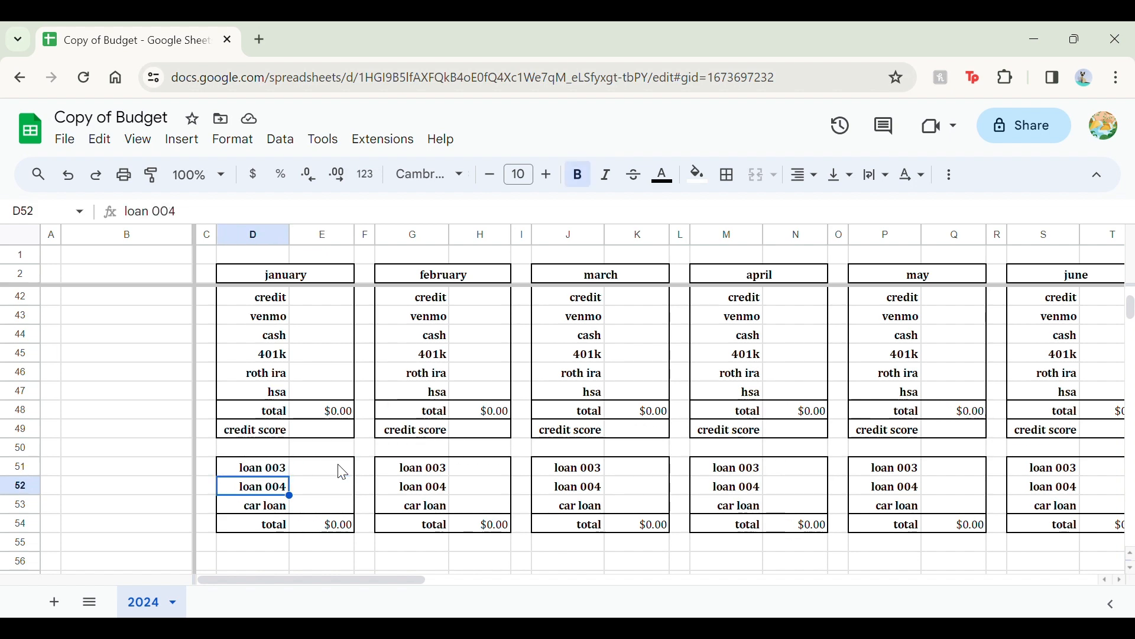
Step: Examine the recap section's december 31st table and the chart of Money by Month beside it
{"action": "scroll", "coordinate": [343, 473], "scroll_direction": "right", "scroll_amount": 20}
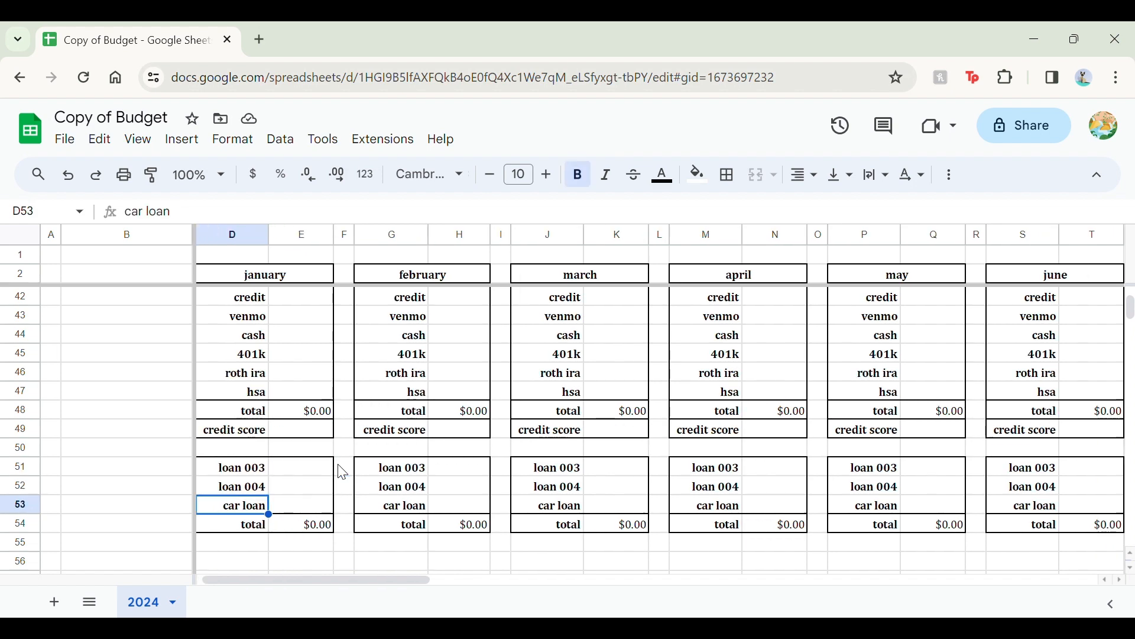
{"action": "scroll", "coordinate": [340, 470], "scroll_direction": "up", "scroll_amount": 4}
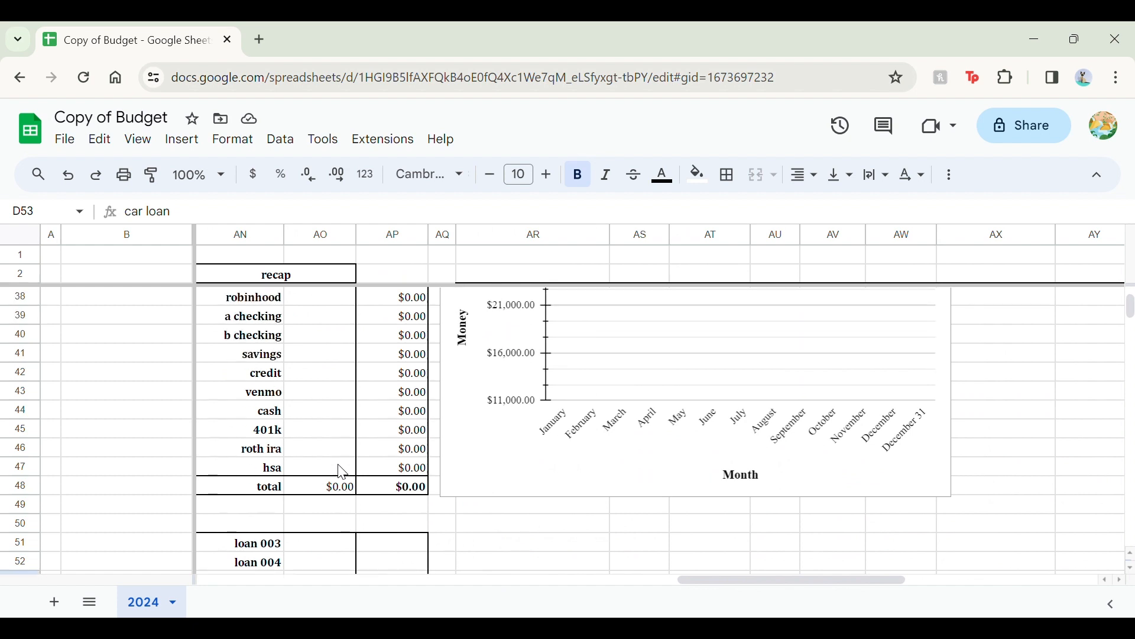
{"action": "left_click", "coordinate": [730, 350]}
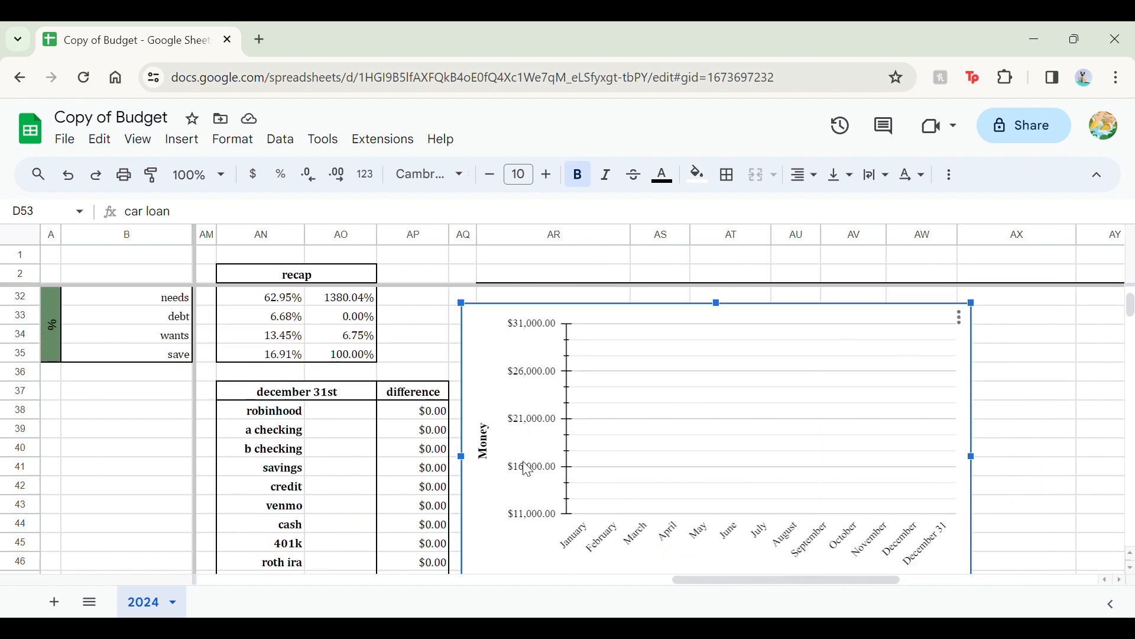
{"action": "scroll", "coordinate": [526, 469], "scroll_direction": "down", "scroll_amount": 1}
{"action": "scroll", "coordinate": [303, 437], "scroll_direction": "left", "scroll_amount": 2}
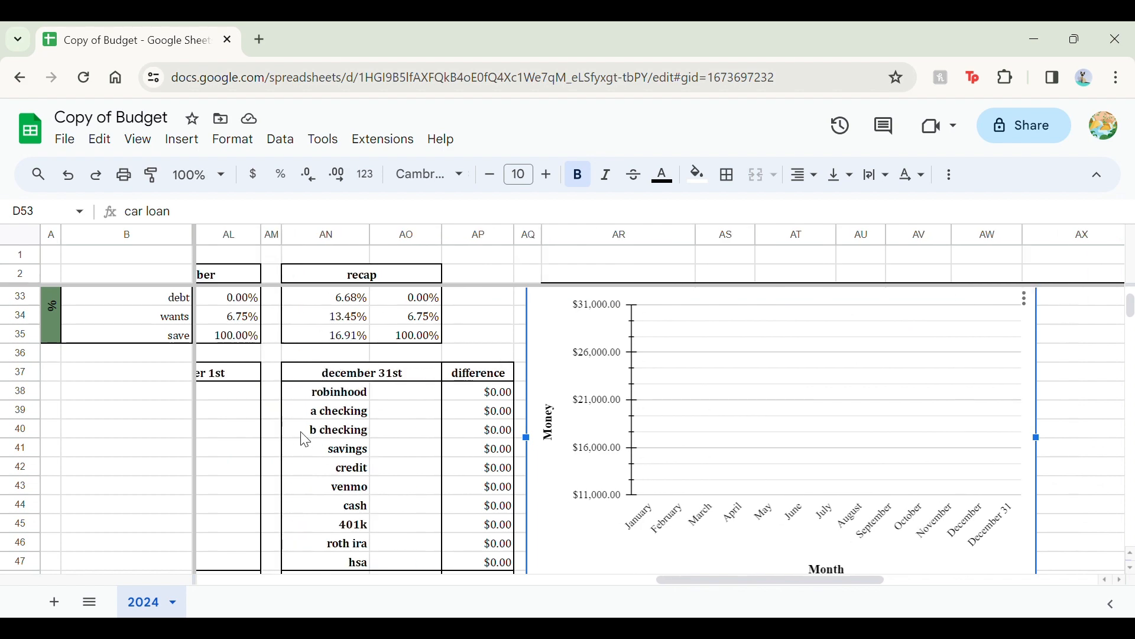
Step: Enter a sample balance of 20000 for january 1st b checking in E40
{"action": "scroll", "coordinate": [305, 440], "scroll_direction": "left", "scroll_amount": 15}
{"action": "left_click", "coordinate": [340, 436]}
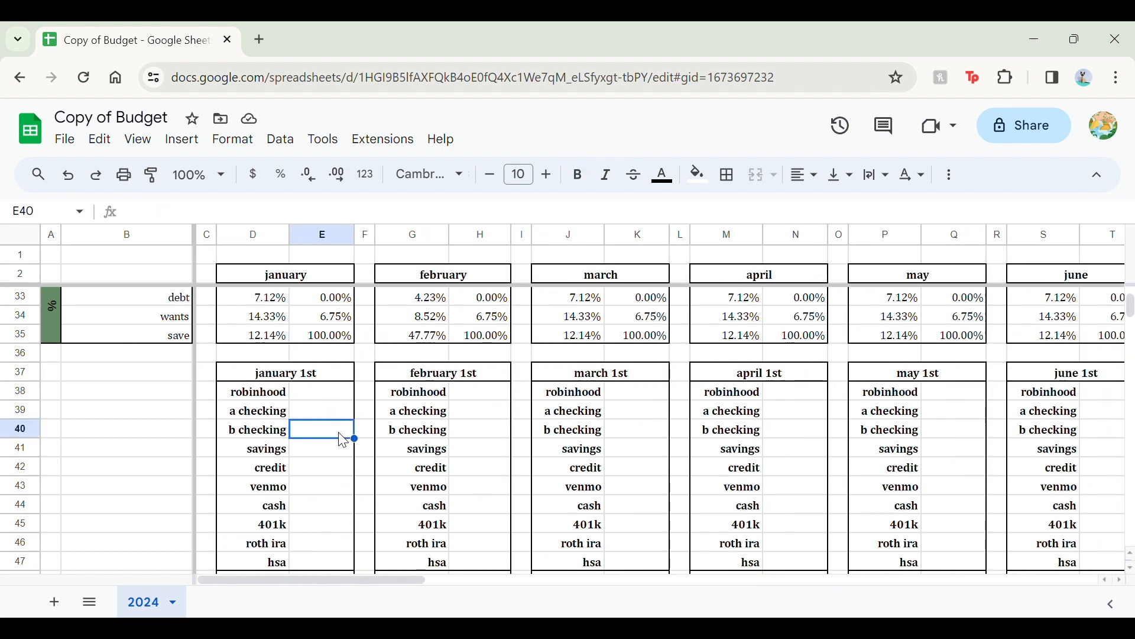
{"action": "type", "text": "20000"}
{"action": "key", "text": "Return"}
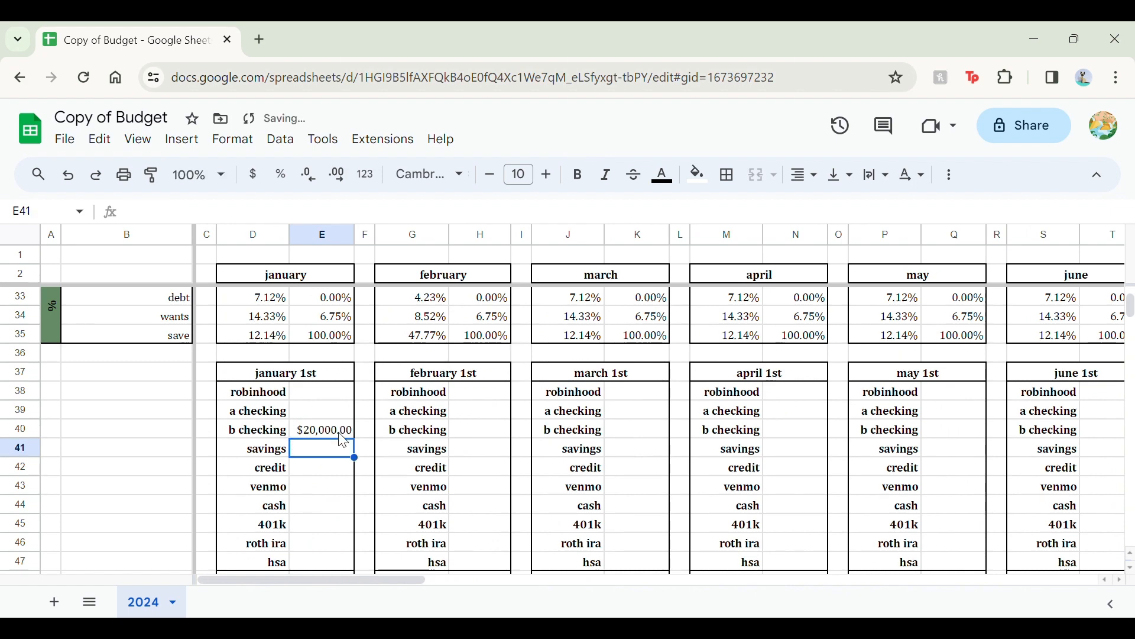
Step: Enter a sample balance of 16000 for january's loan 004 in E52
{"action": "scroll", "coordinate": [343, 440], "scroll_direction": "down", "scroll_amount": 3}
{"action": "left_click", "coordinate": [325, 505]}
{"action": "type", "text": "1"}
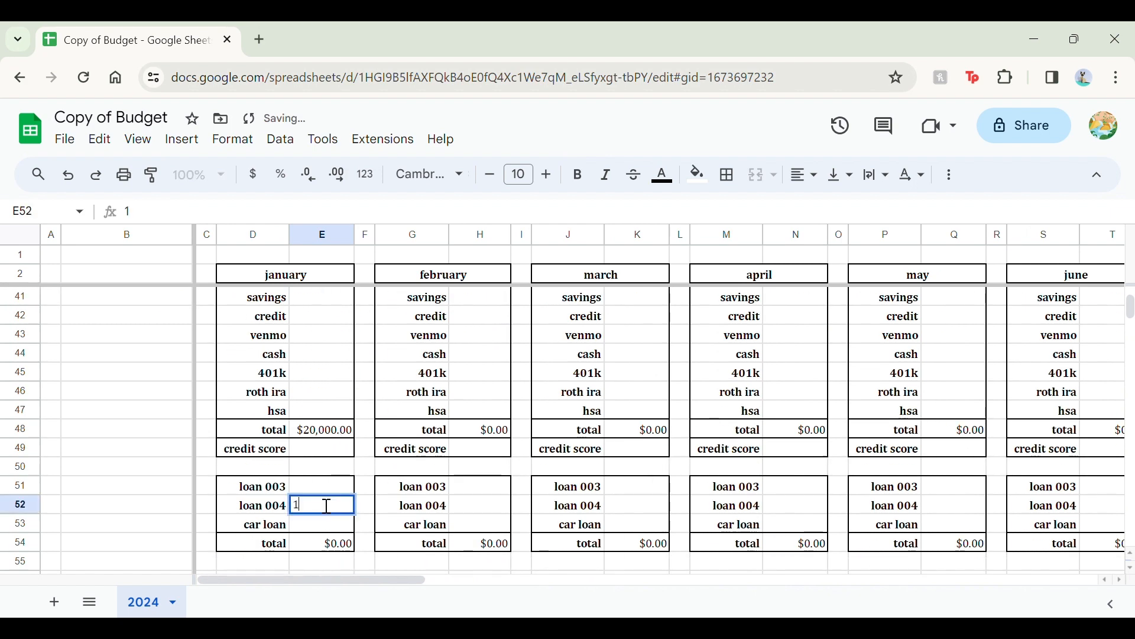
{"action": "type", "text": "60000"}
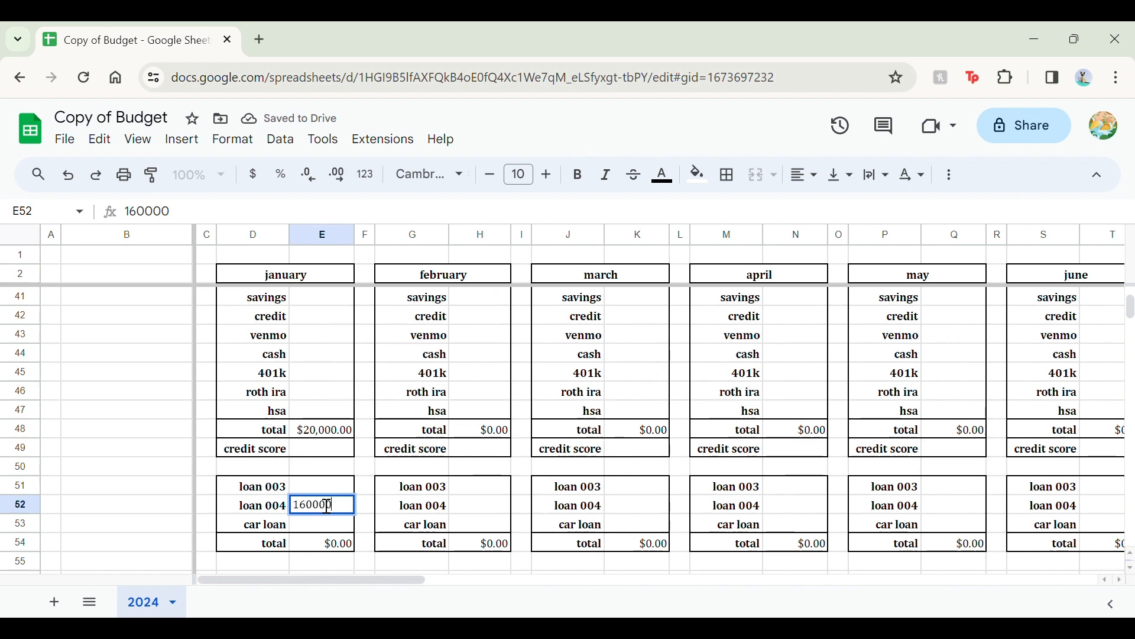
{"action": "key", "text": "Return"}
Step: Examine the recap difference column and the january points plotted on the money chart
{"action": "scroll", "coordinate": [615, 529], "scroll_direction": "right", "scroll_amount": 10}
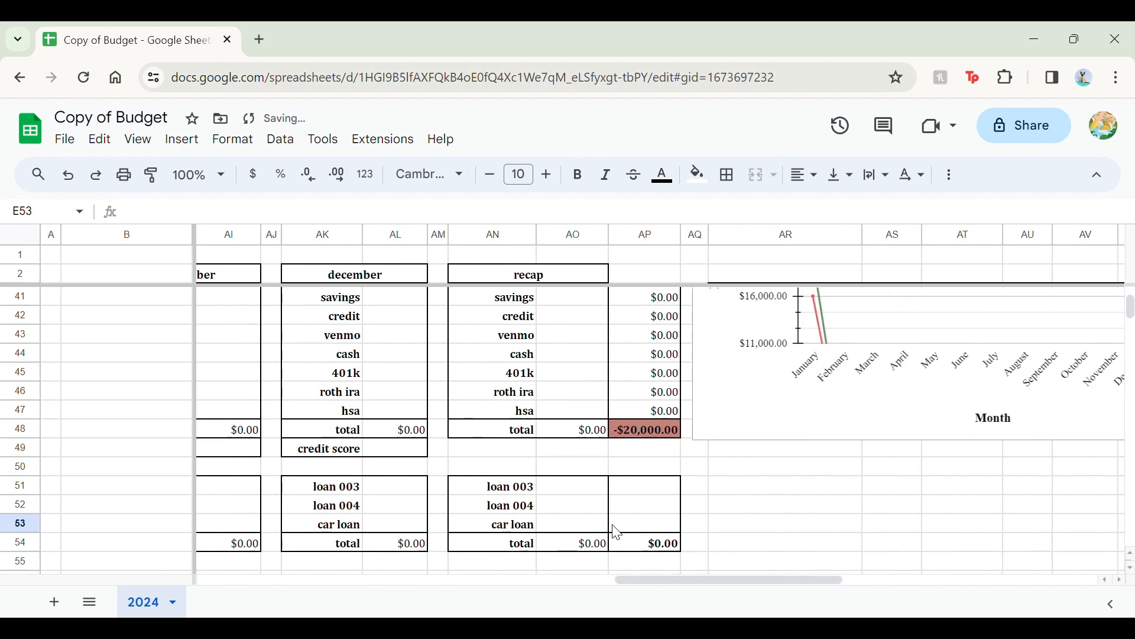
{"action": "scroll", "coordinate": [477, 360], "scroll_direction": "up", "scroll_amount": 2}
{"action": "scroll", "coordinate": [477, 361], "scroll_direction": "right", "scroll_amount": 1}
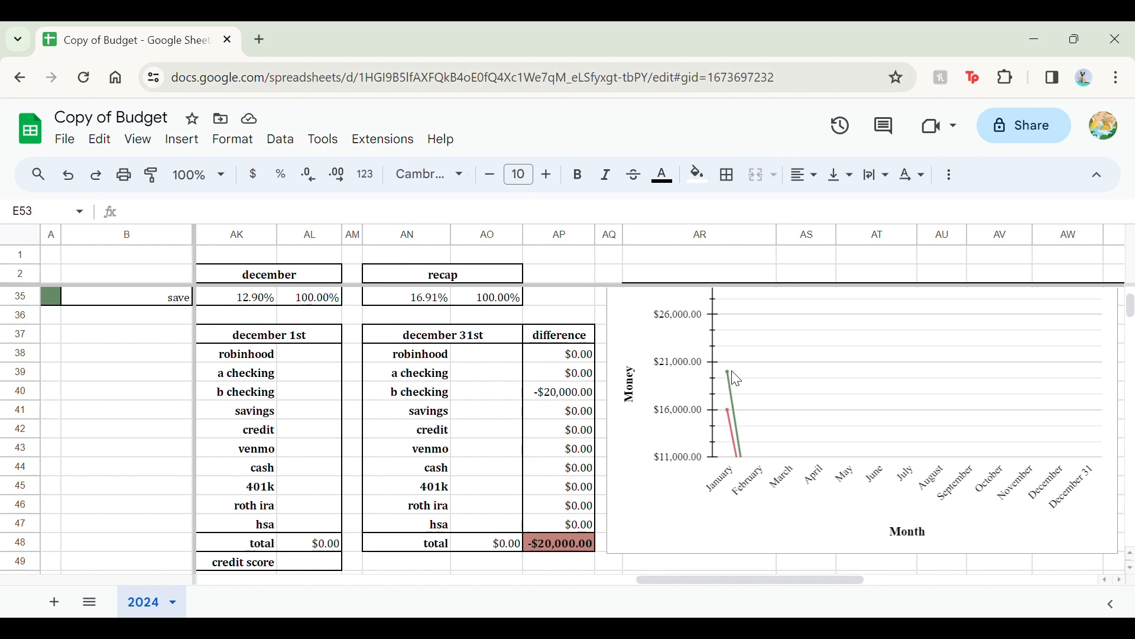
{"action": "scroll", "coordinate": [736, 378], "scroll_direction": "up", "scroll_amount": 1}
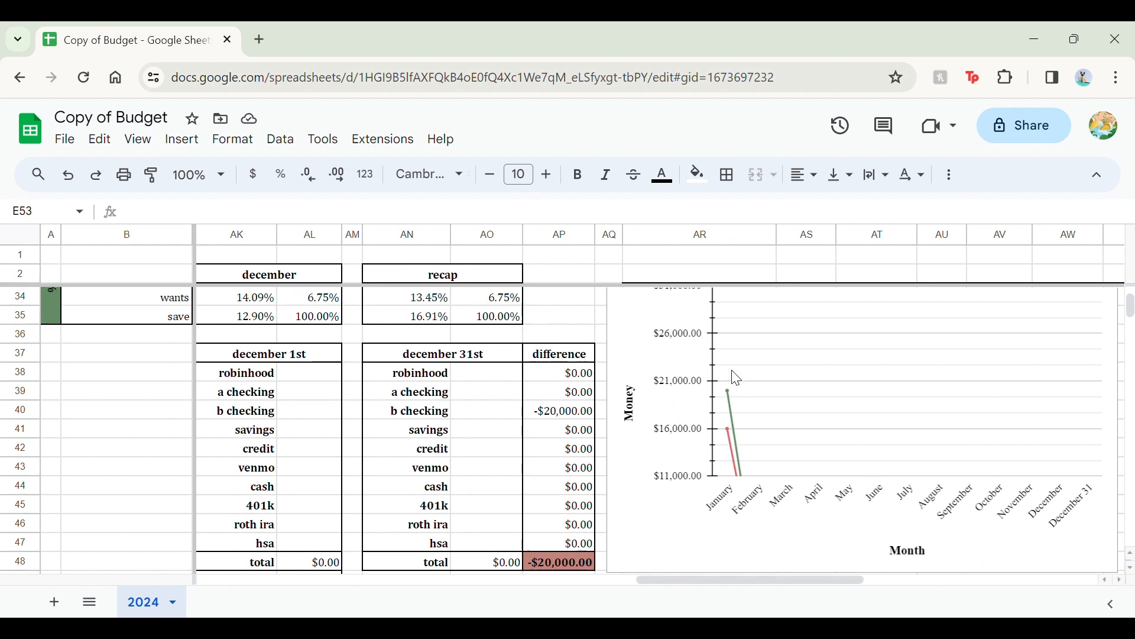
{"action": "scroll", "coordinate": [737, 378], "scroll_direction": "up", "scroll_amount": 2}
{"action": "scroll", "coordinate": [737, 378], "scroll_direction": "right", "scroll_amount": 6}
{"action": "scroll", "coordinate": [737, 379], "scroll_direction": "left", "scroll_amount": 2}
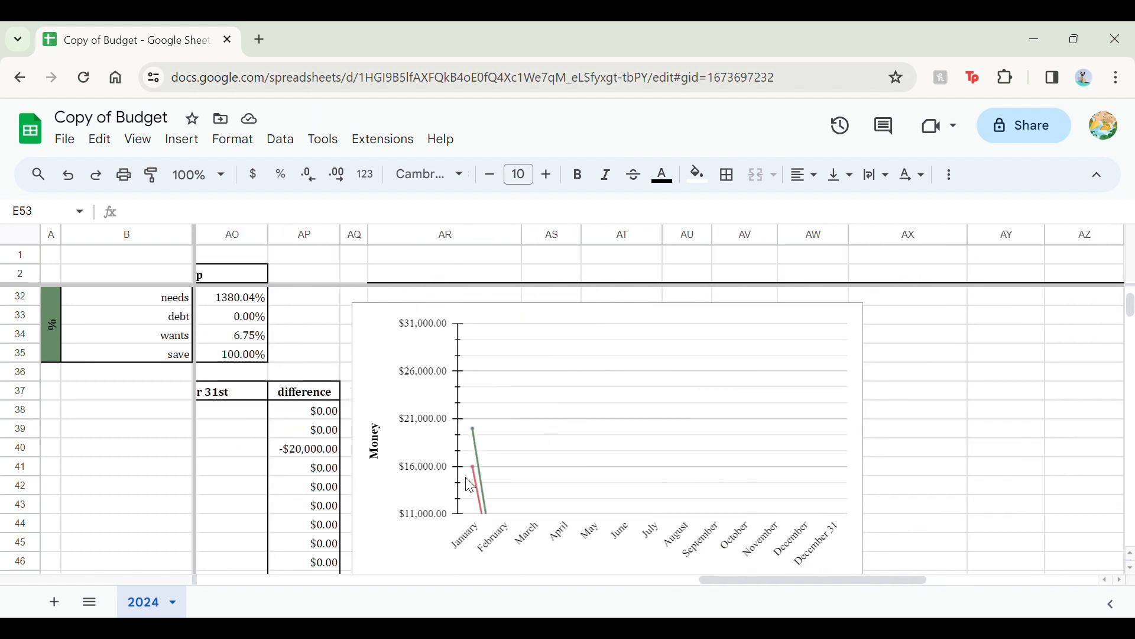
Step: Move the money chart aside to uncover the monthly Money and Debt data table behind it
{"action": "left_click", "coordinate": [390, 370]}
{"action": "scroll", "coordinate": [390, 370], "scroll_direction": "left", "scroll_amount": 1}
{"action": "left_click_drag", "start_coordinate": [482, 358], "coordinate": [863, 369]}
Step: Examine the chart's source data, comparing the January and February Money cells AS35 and AS36
{"action": "left_click", "coordinate": [673, 338]}
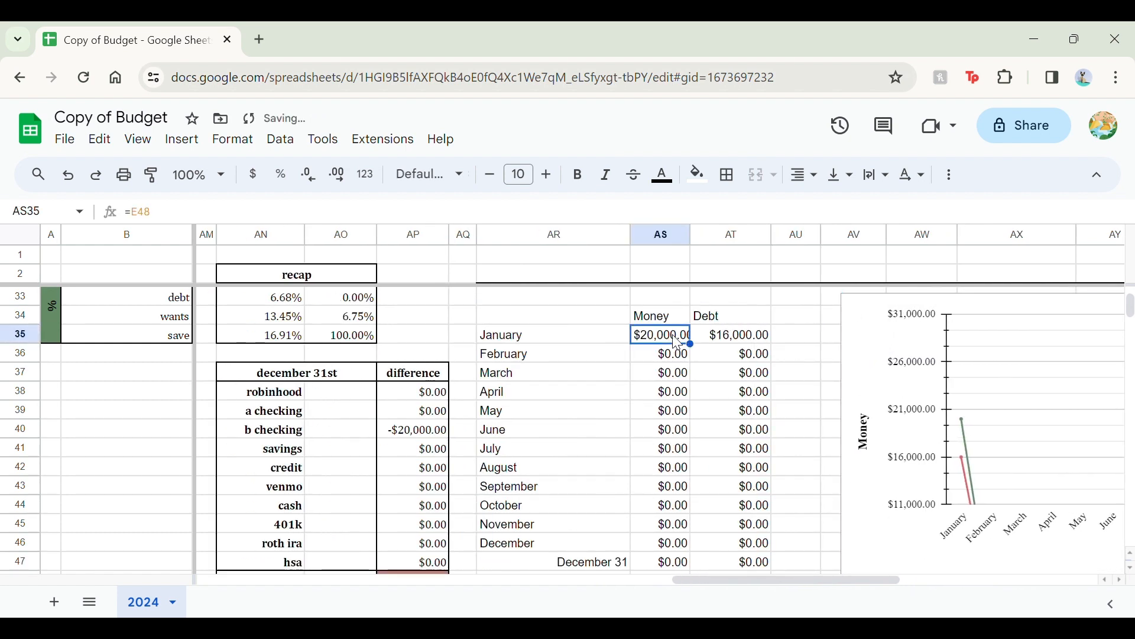
{"action": "left_click", "coordinate": [678, 348]}
{"action": "left_click_drag", "start_coordinate": [579, 324], "coordinate": [701, 541]}
{"action": "left_click", "coordinate": [662, 410]}
{"action": "left_click", "coordinate": [689, 362]}
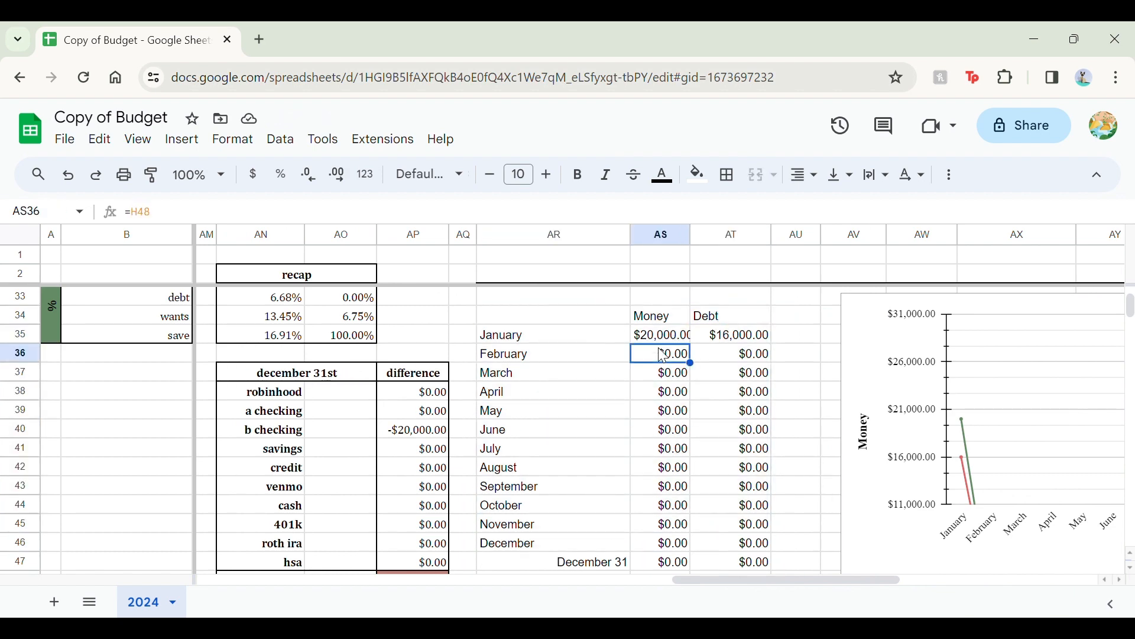
Step: Open the January Money formula =E48 in AS35 and trace it to the january 1st account total
{"action": "left_click", "coordinate": [665, 341]}
{"action": "scroll", "coordinate": [456, 446], "scroll_direction": "left", "scroll_amount": 20}
{"action": "key", "text": "Return"}
{"action": "scroll", "coordinate": [457, 447], "scroll_direction": "left", "scroll_amount": 4}
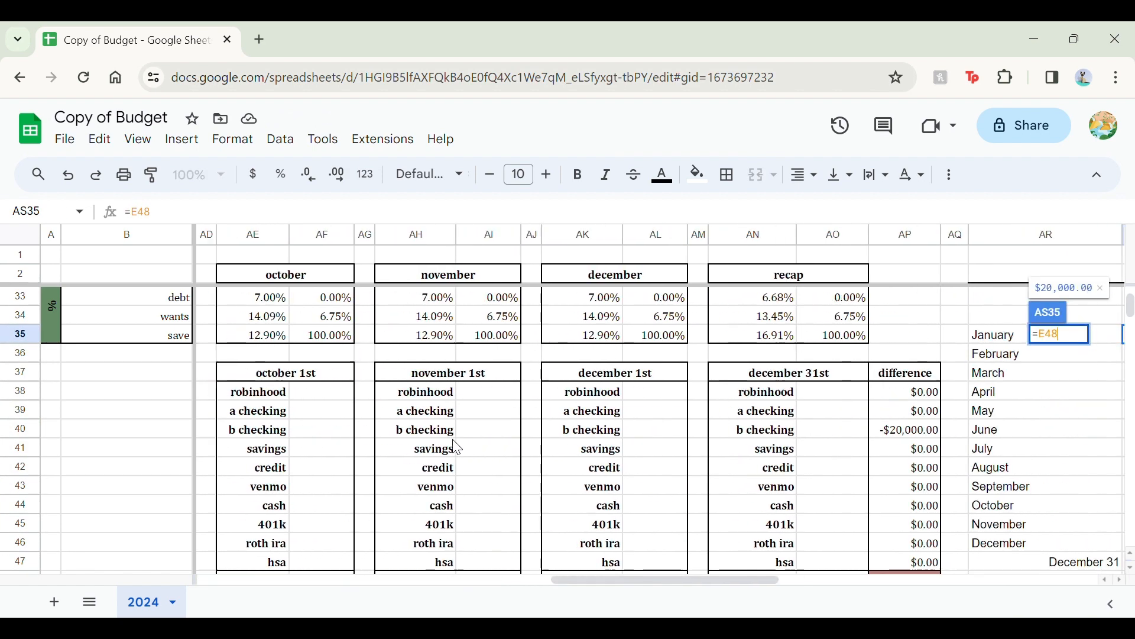
{"action": "scroll", "coordinate": [458, 448], "scroll_direction": "left", "scroll_amount": 20}
{"action": "scroll", "coordinate": [414, 432], "scroll_direction": "down", "scroll_amount": 3}
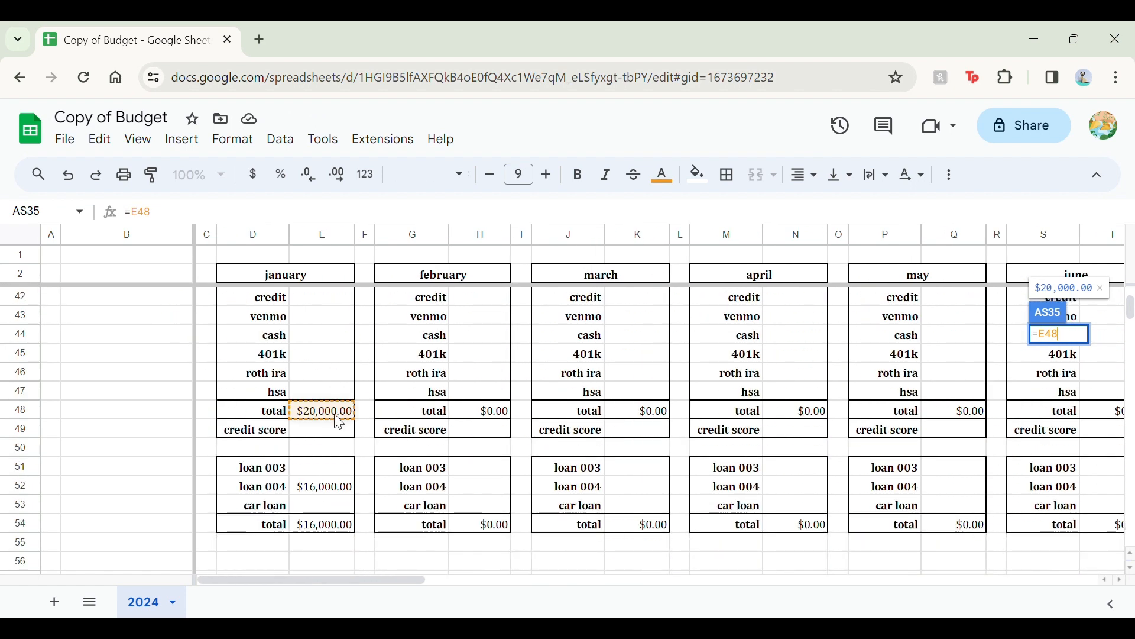
{"action": "key", "text": "Return"}
Step: Open the January Debt formula =E54 in AT35 and trace it to the january loan total, leaving the formula as is
{"action": "key", "text": "Right"}
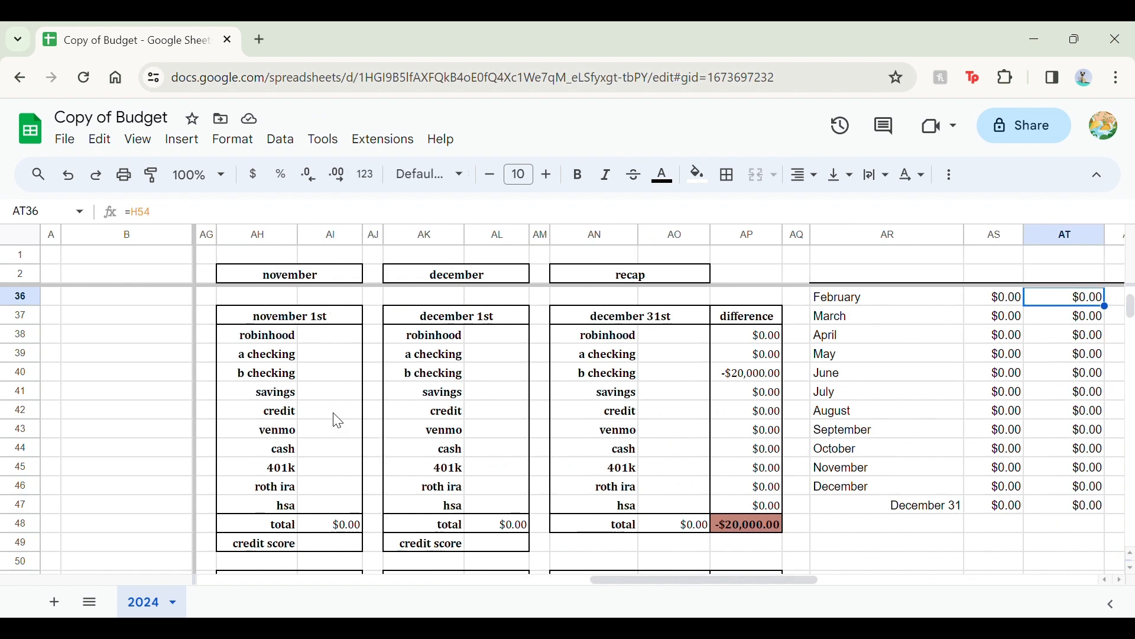
{"action": "key", "text": "Up"}
{"action": "key", "text": "Return"}
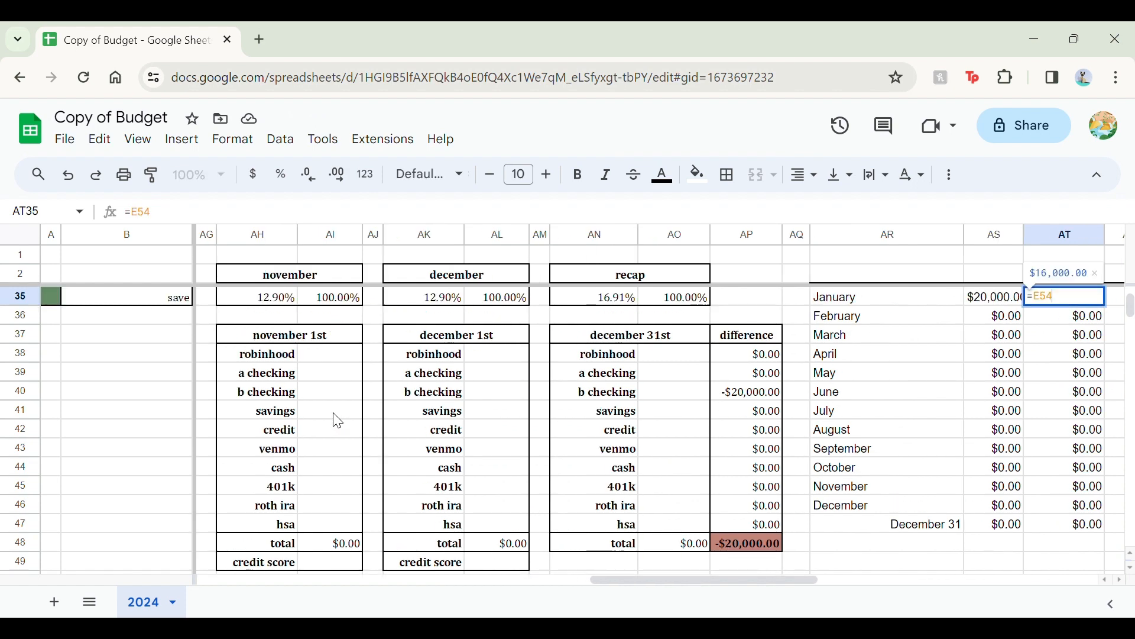
{"action": "scroll", "coordinate": [414, 471], "scroll_direction": "left", "scroll_amount": 20}
{"action": "scroll", "coordinate": [437, 470], "scroll_direction": "down", "scroll_amount": 2}
{"action": "scroll", "coordinate": [439, 475], "scroll_direction": "down", "scroll_amount": 1}
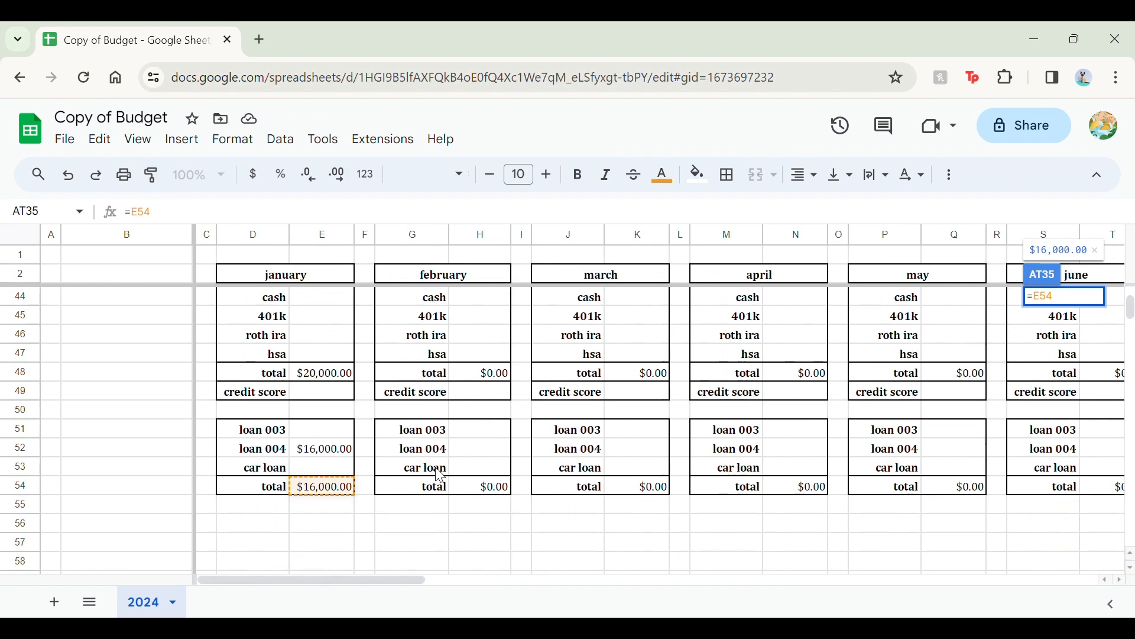
{"action": "scroll", "coordinate": [320, 464], "scroll_direction": "right", "scroll_amount": 20}
{"action": "scroll", "coordinate": [321, 462], "scroll_direction": "up", "scroll_amount": 2}
{"action": "scroll", "coordinate": [321, 462], "scroll_direction": "up", "scroll_amount": 2}
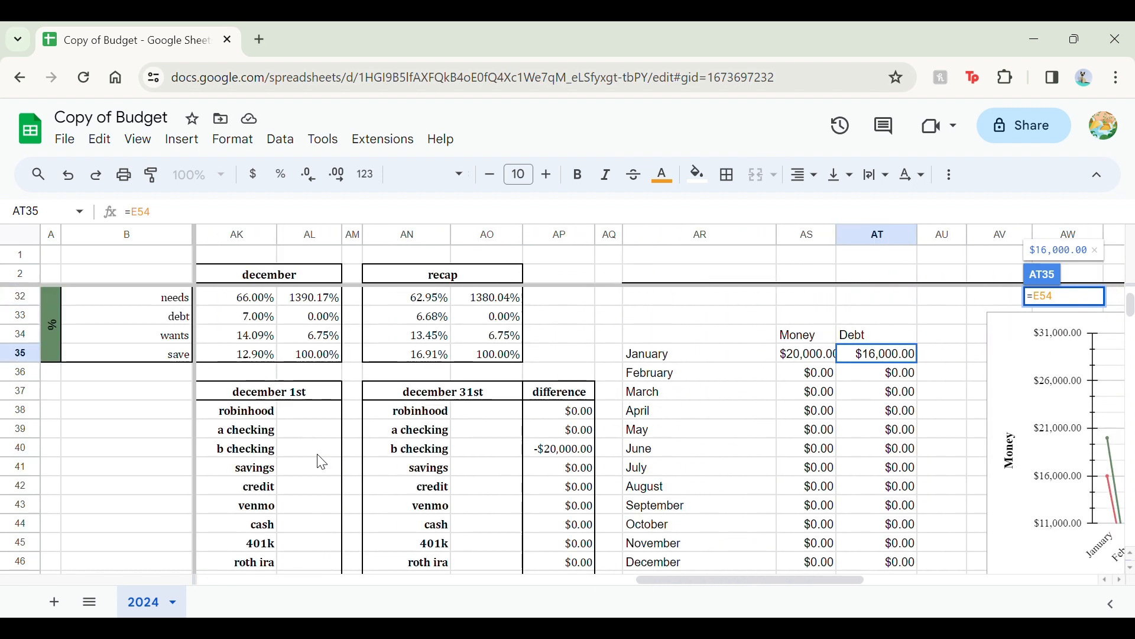
{"action": "key", "text": "Return"}
{"action": "scroll", "coordinate": [779, 400], "scroll_direction": "down", "scroll_amount": 1}
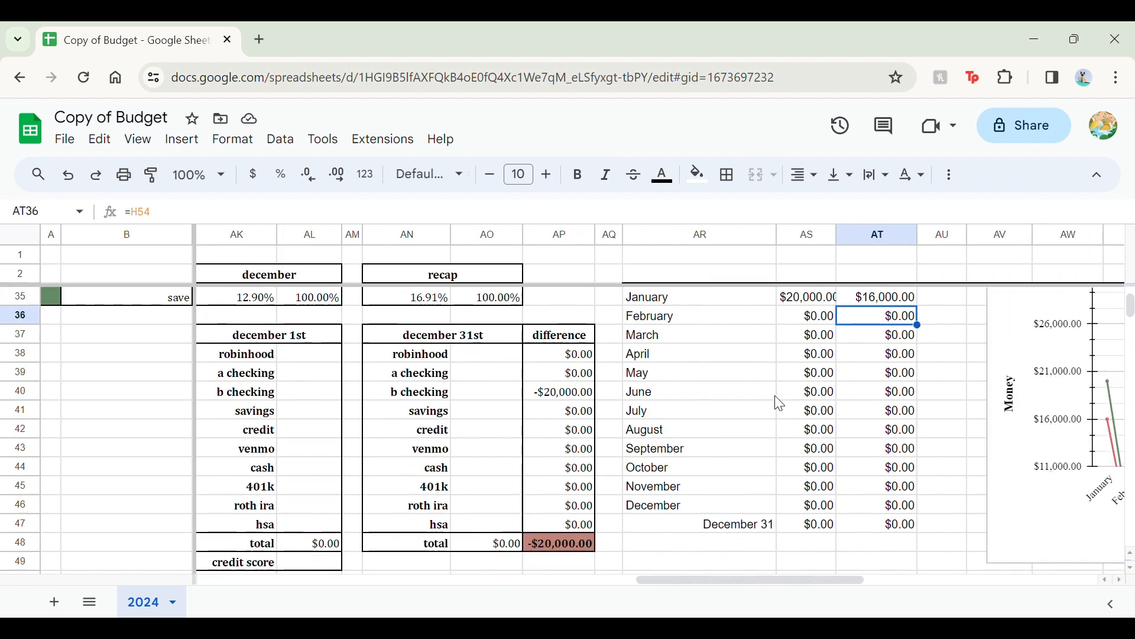
{"action": "scroll", "coordinate": [781, 404], "scroll_direction": "up", "scroll_amount": 1}
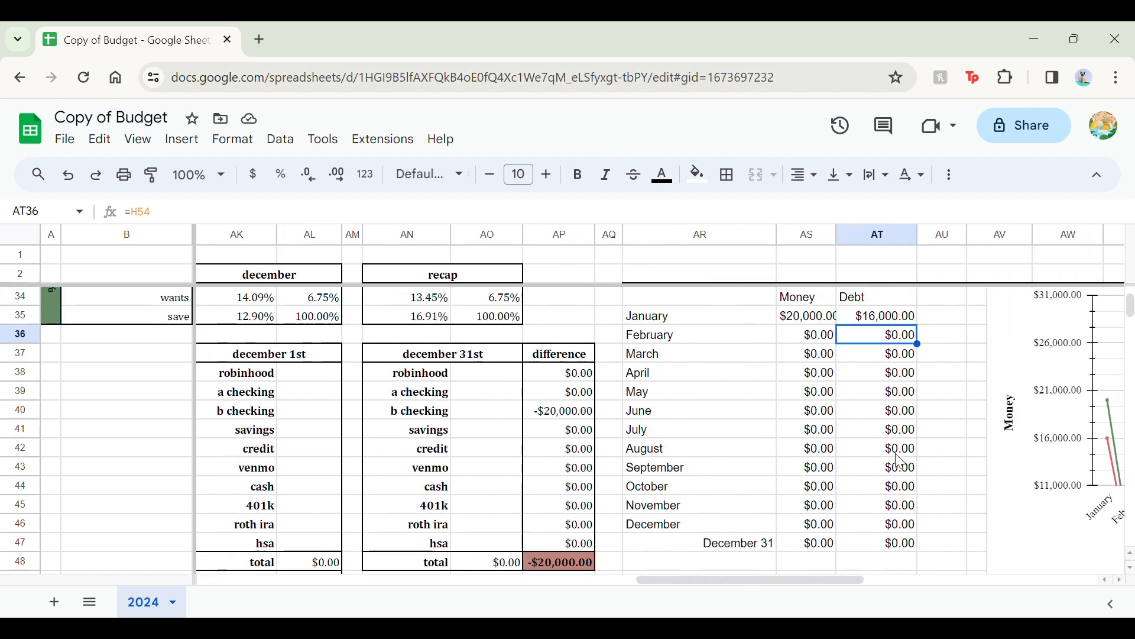
Step: Move the money chart back over the monthly Money and Debt data table to cover it
{"action": "left_click", "coordinate": [1022, 368]}
{"action": "left_click_drag", "start_coordinate": [1021, 368], "coordinate": [651, 363]}
{"action": "scroll", "coordinate": [702, 343], "scroll_direction": "up", "scroll_amount": 1}
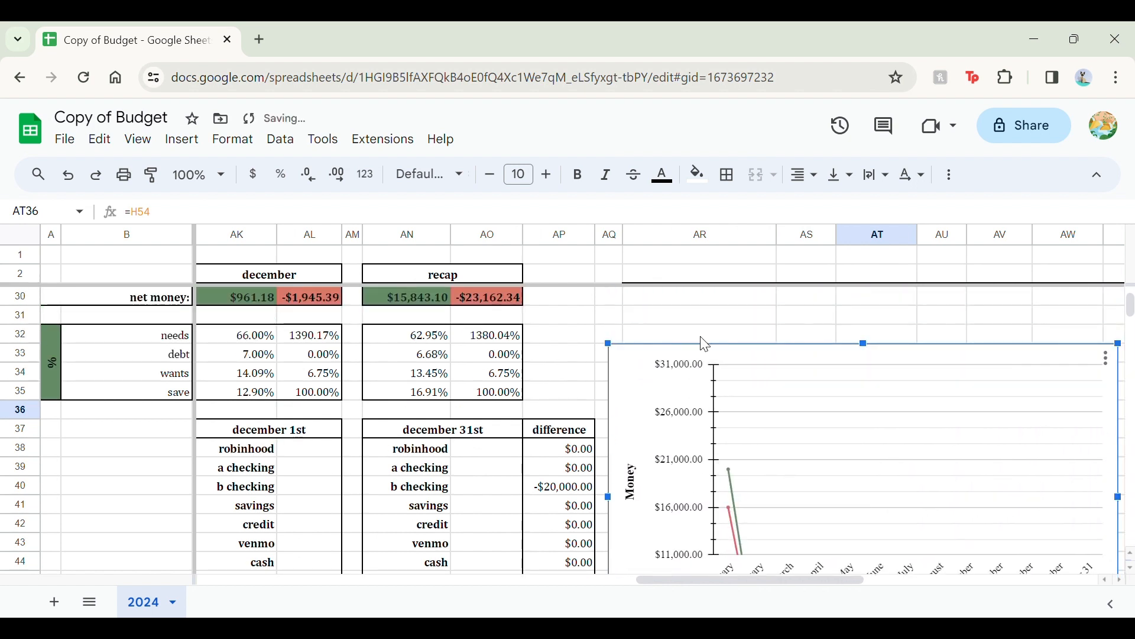
Step: Clear the sample amounts from january's b checking cell E40 and loan 004 cell E52
{"action": "scroll", "coordinate": [704, 355], "scroll_direction": "down", "scroll_amount": 2}
{"action": "scroll", "coordinate": [707, 379], "scroll_direction": "left", "scroll_amount": 10}
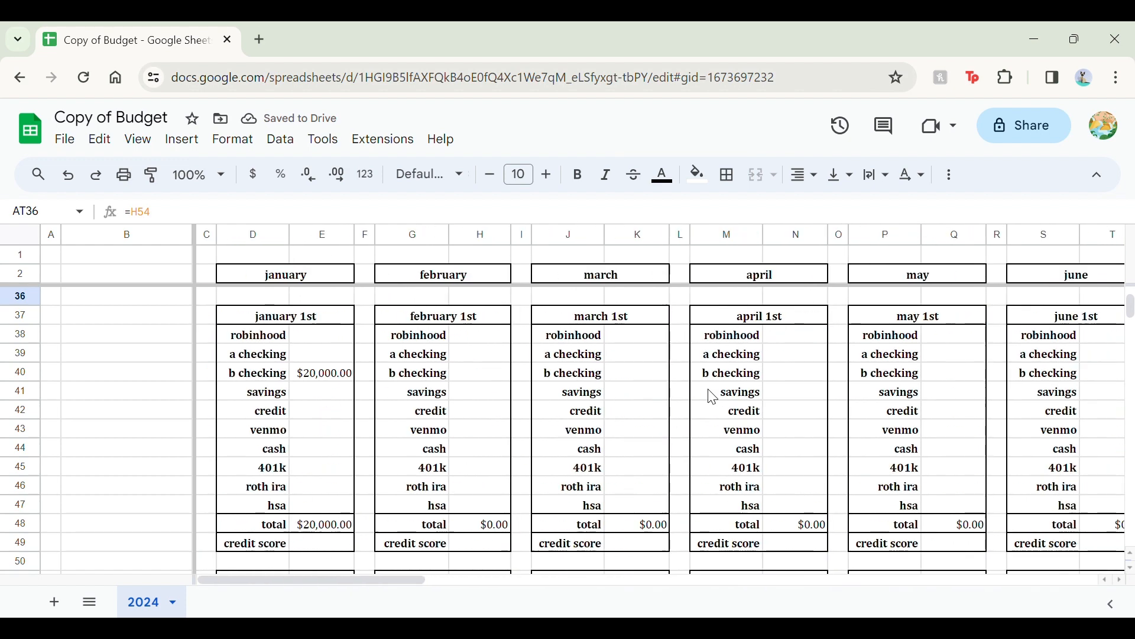
{"action": "left_click", "coordinate": [319, 378]}
{"action": "key", "text": "Delete"}
{"action": "scroll", "coordinate": [320, 389], "scroll_direction": "down", "scroll_amount": 4}
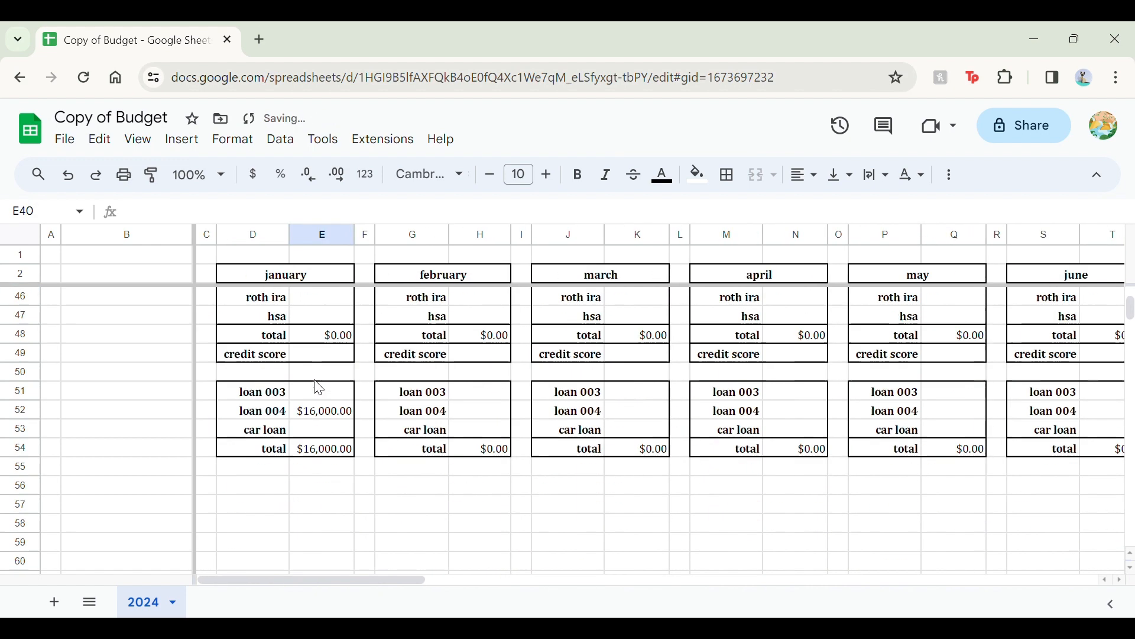
{"action": "left_click", "coordinate": [324, 379]}
{"action": "key", "text": "Delete"}
{"action": "scroll", "coordinate": [324, 383], "scroll_direction": "up", "scroll_amount": 7}
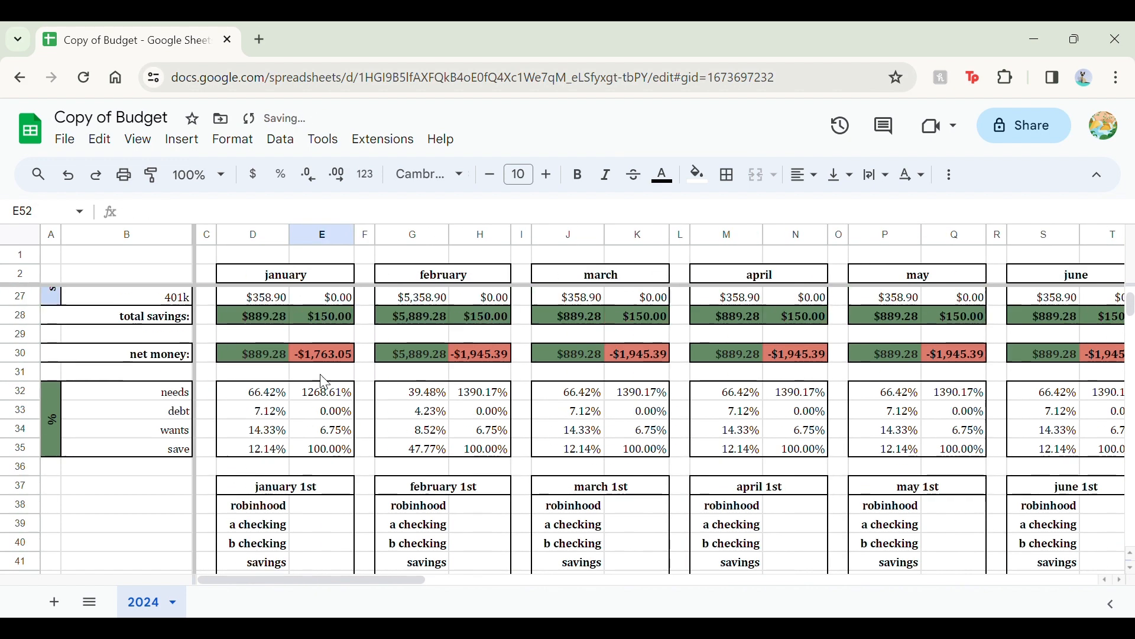
{"action": "scroll", "coordinate": [325, 384], "scroll_direction": "down", "scroll_amount": 1}
{"action": "scroll", "coordinate": [324, 383], "scroll_direction": "down", "scroll_amount": 5}
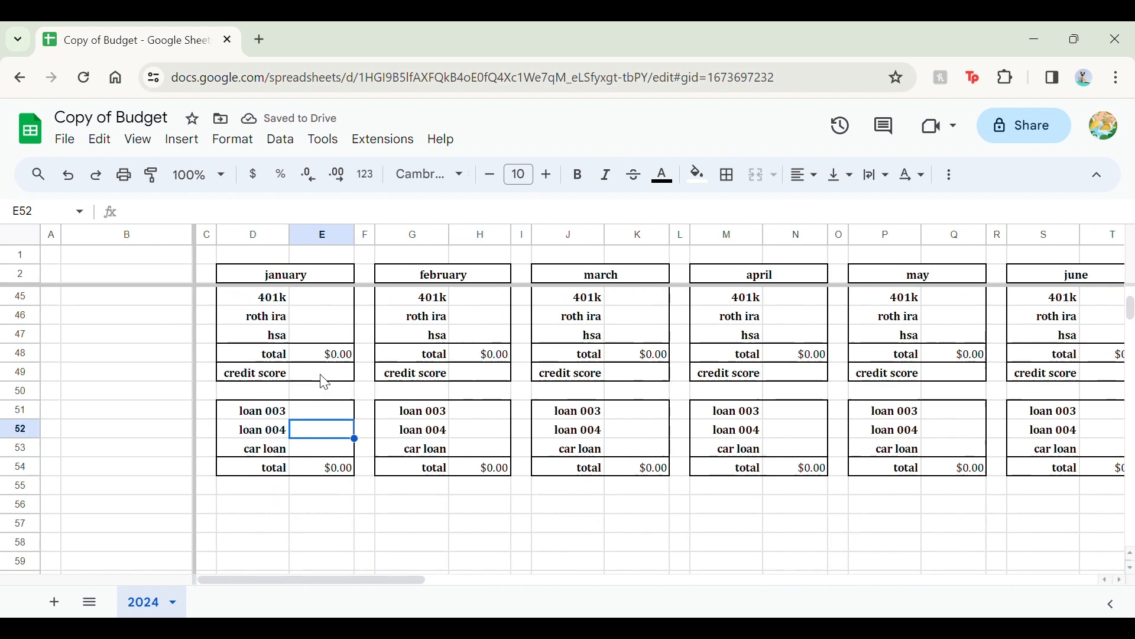
Step: Examine the january and february account totals in row 48 and the money chart with the sample amounts cleared
{"action": "left_click_drag", "start_coordinate": [388, 341], "coordinate": [482, 332]}
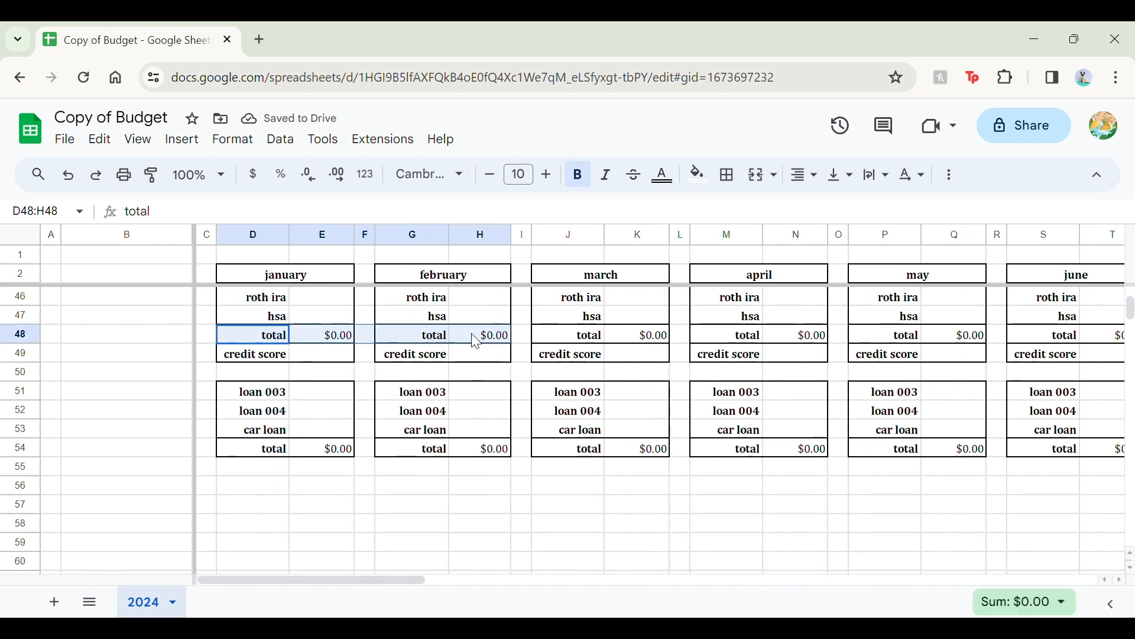
{"action": "left_click", "coordinate": [494, 335]}
{"action": "left_click", "coordinate": [283, 335]}
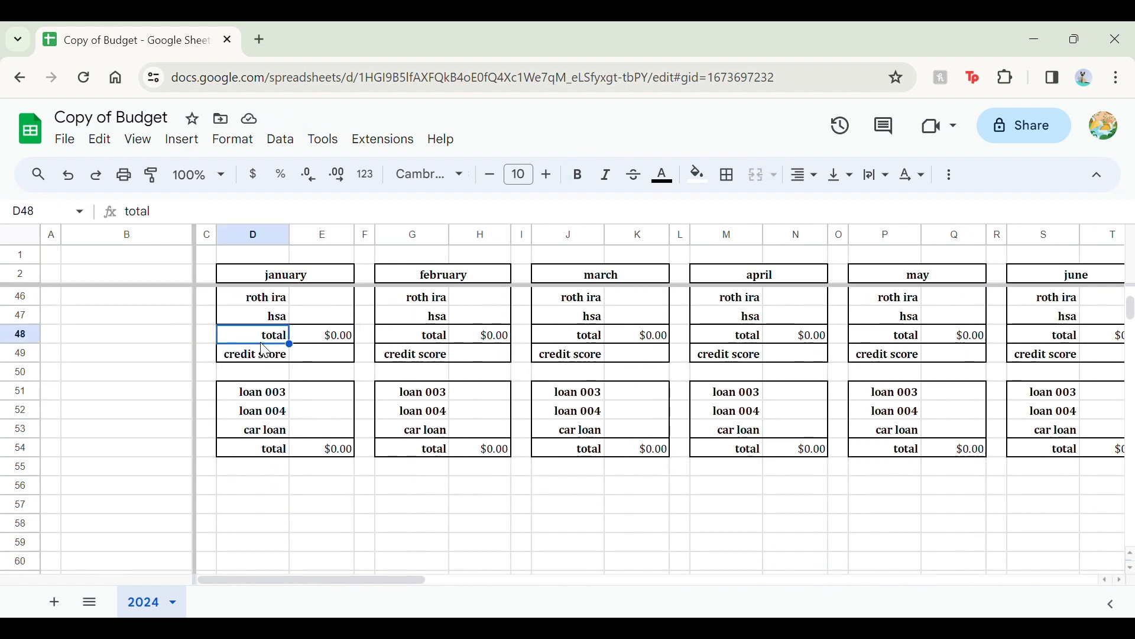
{"action": "left_click", "coordinate": [364, 334]}
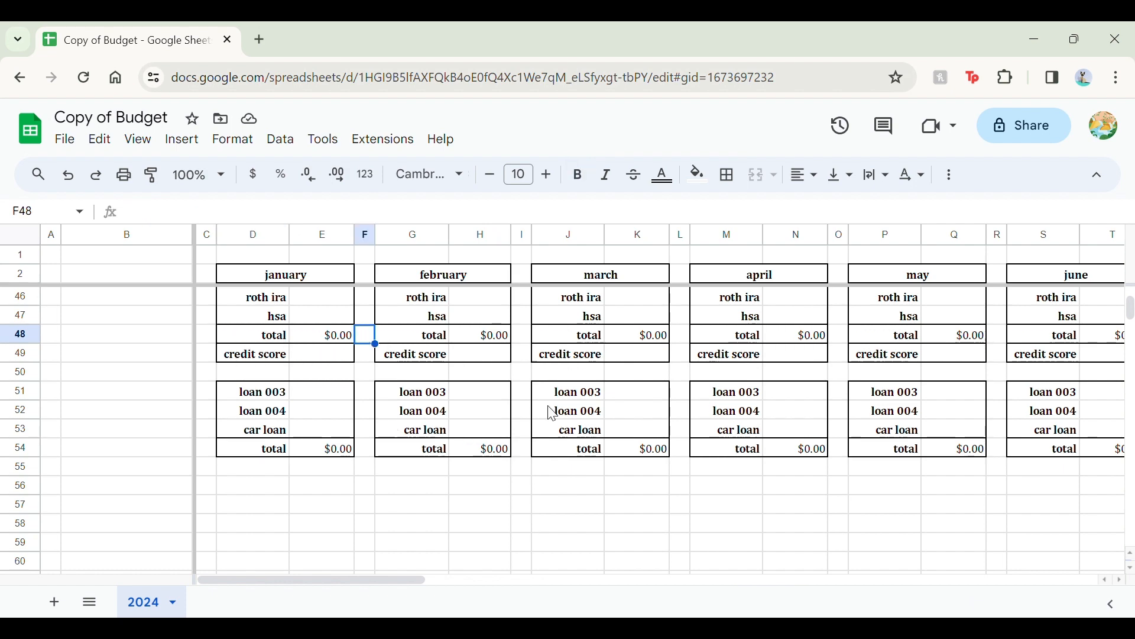
{"action": "scroll", "coordinate": [552, 411], "scroll_direction": "right", "scroll_amount": 15}
{"action": "scroll", "coordinate": [551, 410], "scroll_direction": "up", "scroll_amount": 3}
{"action": "scroll", "coordinate": [548, 412], "scroll_direction": "up", "scroll_amount": 2}
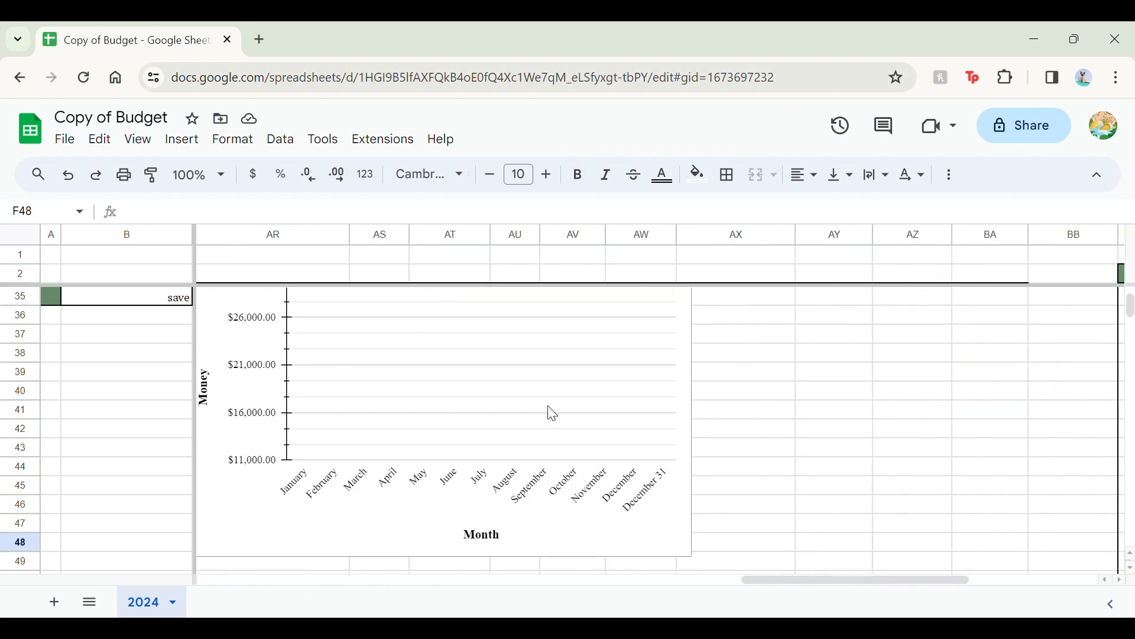
{"action": "scroll", "coordinate": [550, 412], "scroll_direction": "left", "scroll_amount": 3}
{"action": "scroll", "coordinate": [553, 414], "scroll_direction": "up", "scroll_amount": 3}
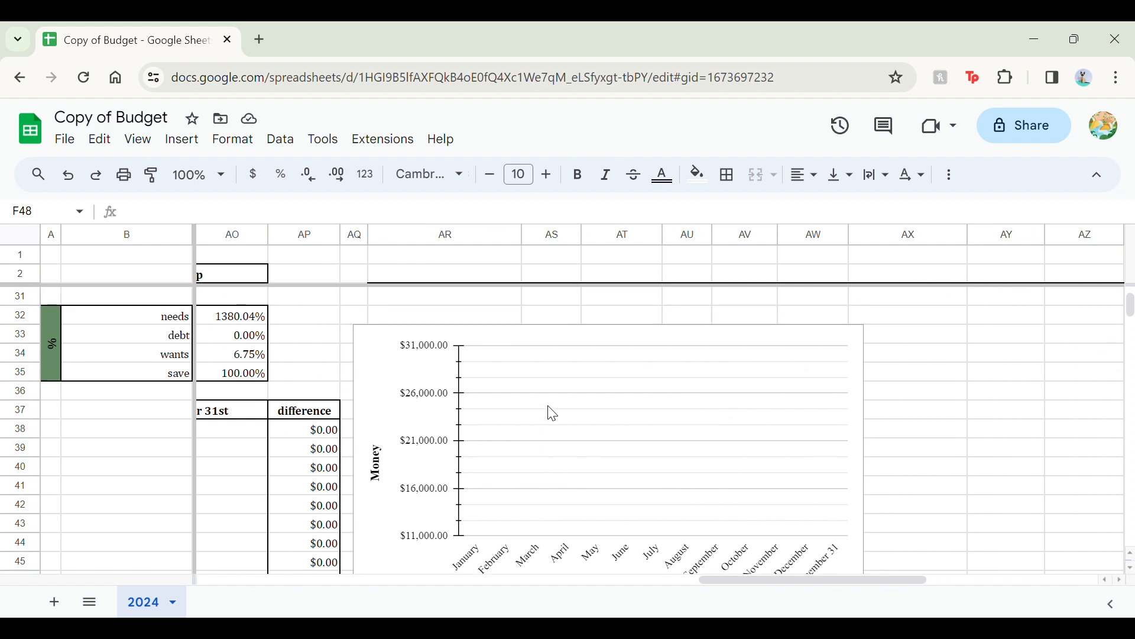
{"action": "scroll", "coordinate": [552, 414], "scroll_direction": "up", "scroll_amount": 1}
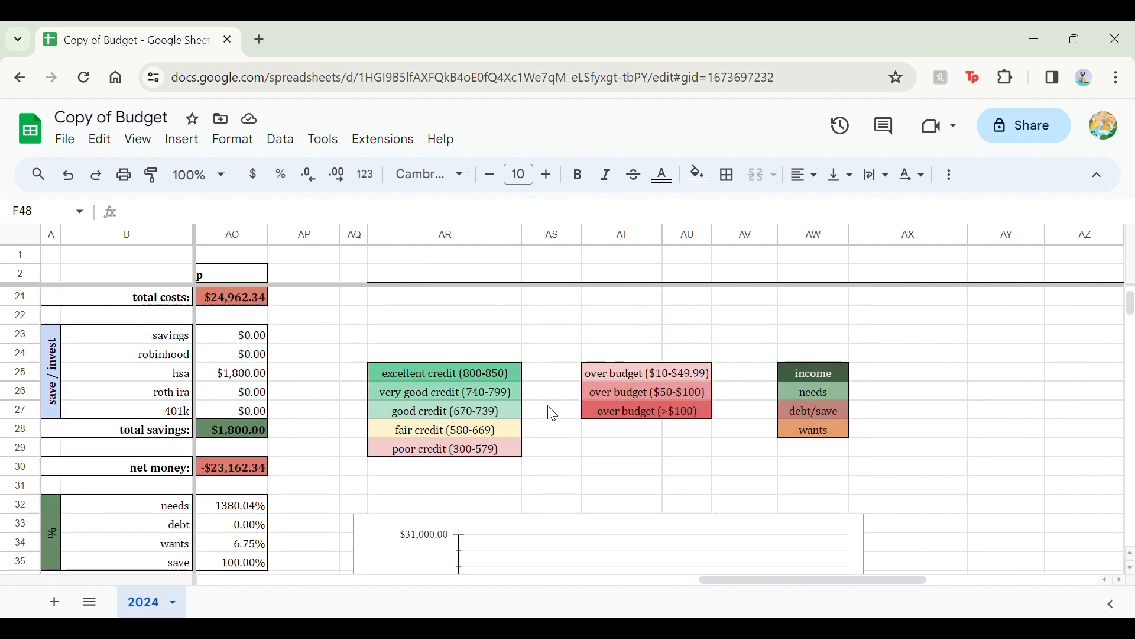
Step: Examine the credit score color key in AR25:AR29 and the november and december credit score rows it applies to
{"action": "left_click_drag", "start_coordinate": [443, 382], "coordinate": [417, 453]}
{"action": "scroll", "coordinate": [413, 467], "scroll_direction": "left", "scroll_amount": 3}
{"action": "scroll", "coordinate": [413, 467], "scroll_direction": "left", "scroll_amount": 3}
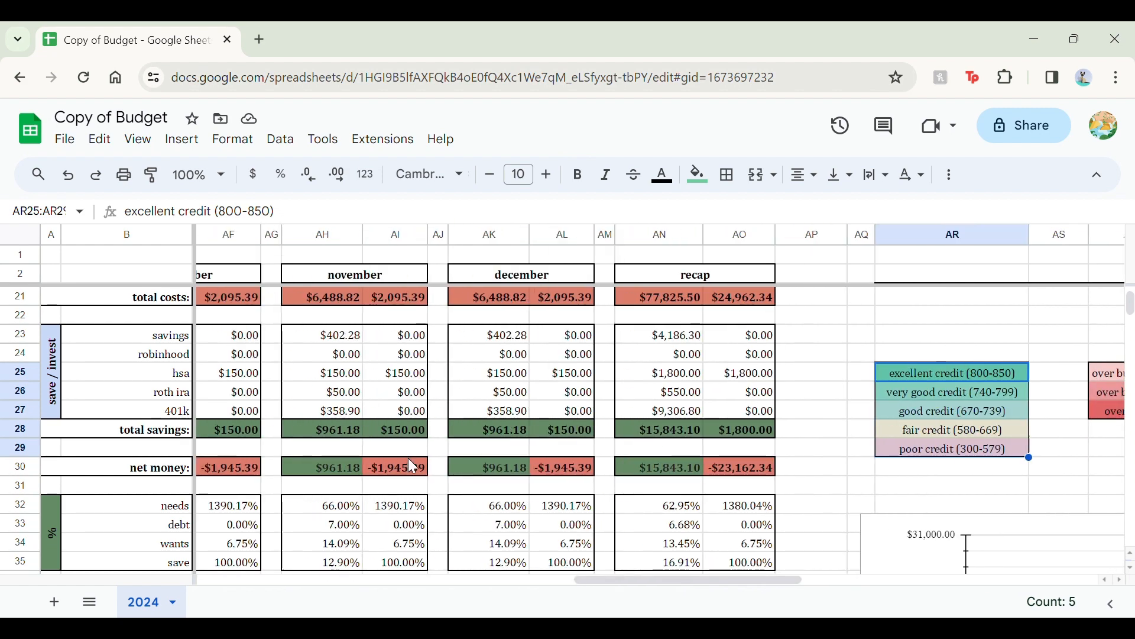
{"action": "scroll", "coordinate": [413, 467], "scroll_direction": "down", "scroll_amount": 3}
{"action": "scroll", "coordinate": [412, 467], "scroll_direction": "up", "scroll_amount": 1}
{"action": "scroll", "coordinate": [413, 467], "scroll_direction": "up", "scroll_amount": 1}
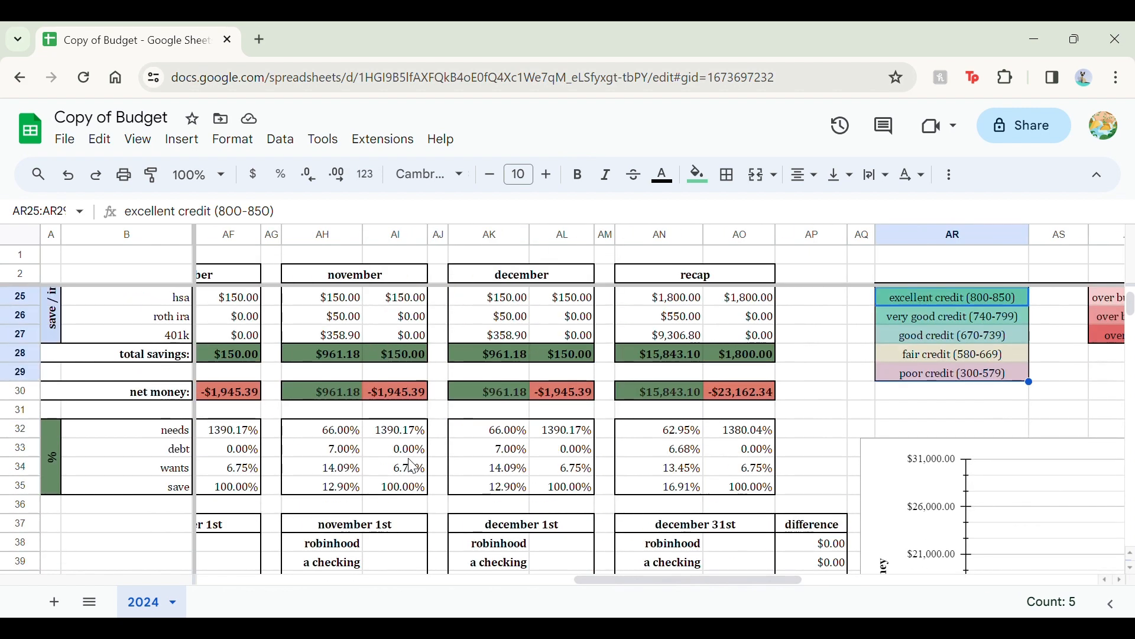
{"action": "scroll", "coordinate": [413, 468], "scroll_direction": "down", "scroll_amount": 4}
{"action": "scroll", "coordinate": [413, 467], "scroll_direction": "up", "scroll_amount": 4}
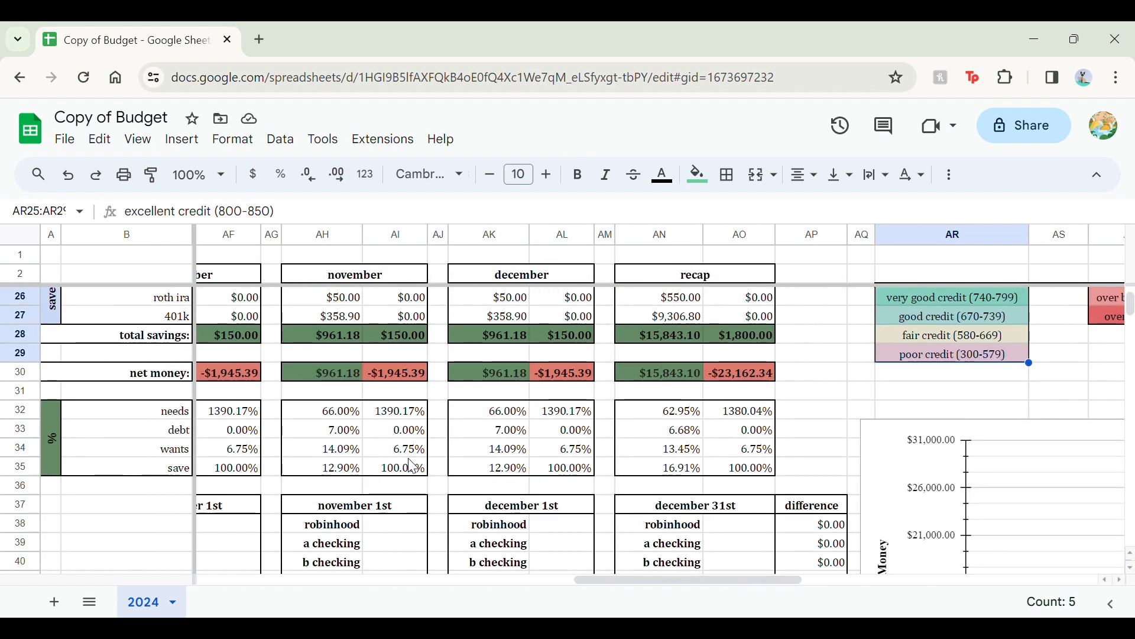
{"action": "scroll", "coordinate": [413, 467], "scroll_direction": "right", "scroll_amount": 2}
{"action": "scroll", "coordinate": [413, 467], "scroll_direction": "down", "scroll_amount": 4}
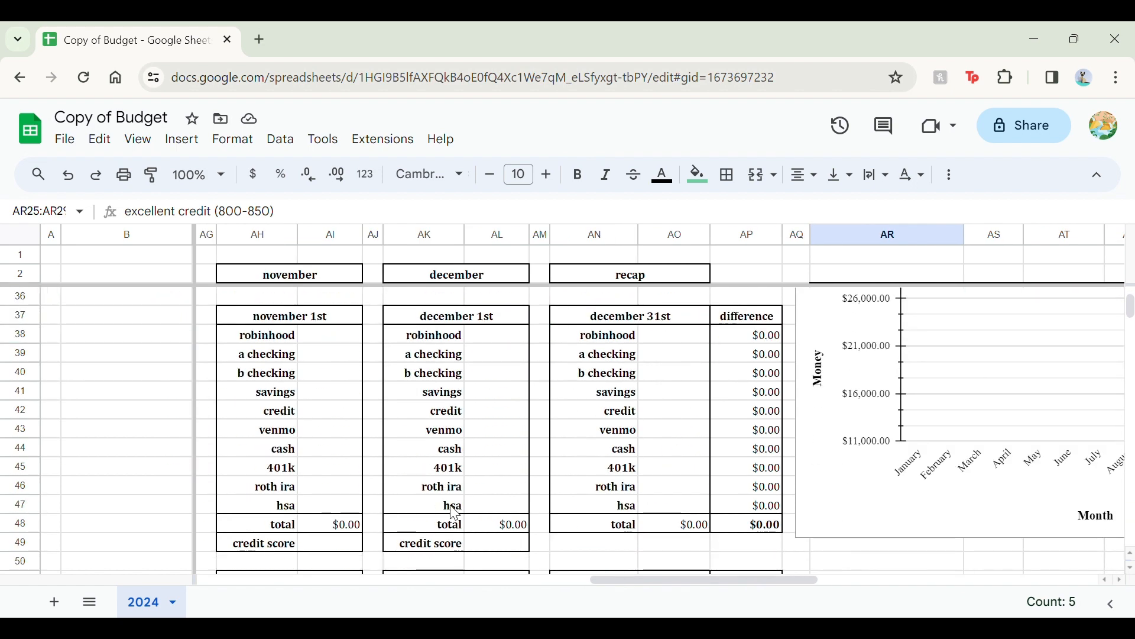
{"action": "scroll", "coordinate": [482, 495], "scroll_direction": "up", "scroll_amount": 5}
{"action": "scroll", "coordinate": [483, 499], "scroll_direction": "right", "scroll_amount": 3}
{"action": "scroll", "coordinate": [660, 410], "scroll_direction": "right", "scroll_amount": 1}
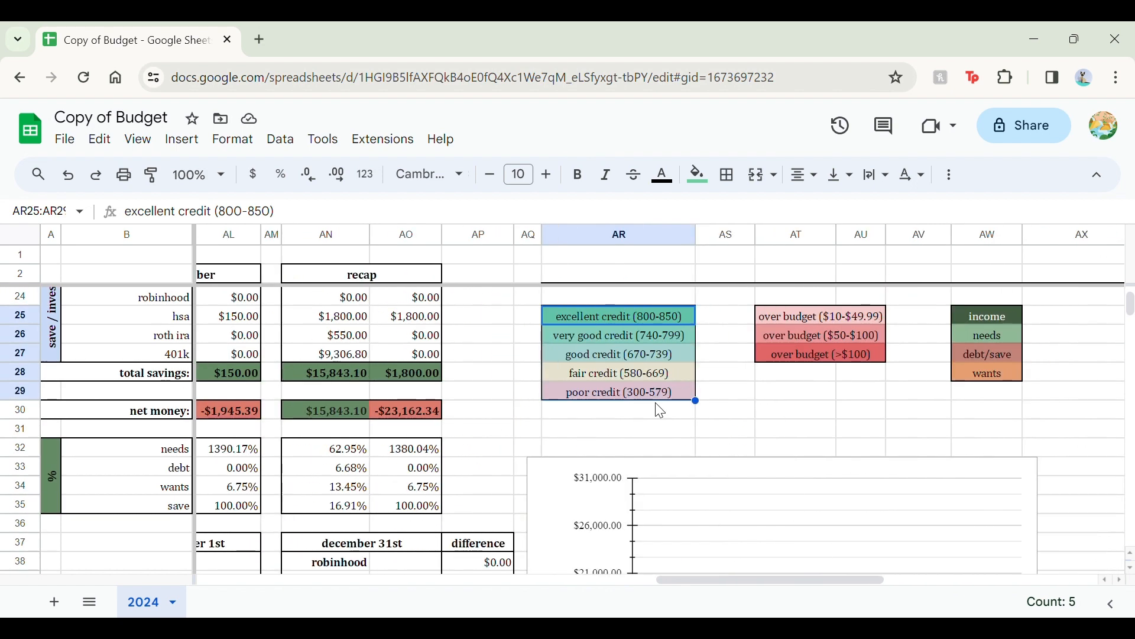
Step: Examine the over budget color key in AT25:AU27 and the monthly cost rows it applies to
{"action": "left_click", "coordinate": [801, 326]}
{"action": "left_click_drag", "start_coordinate": [795, 354], "coordinate": [788, 318]}
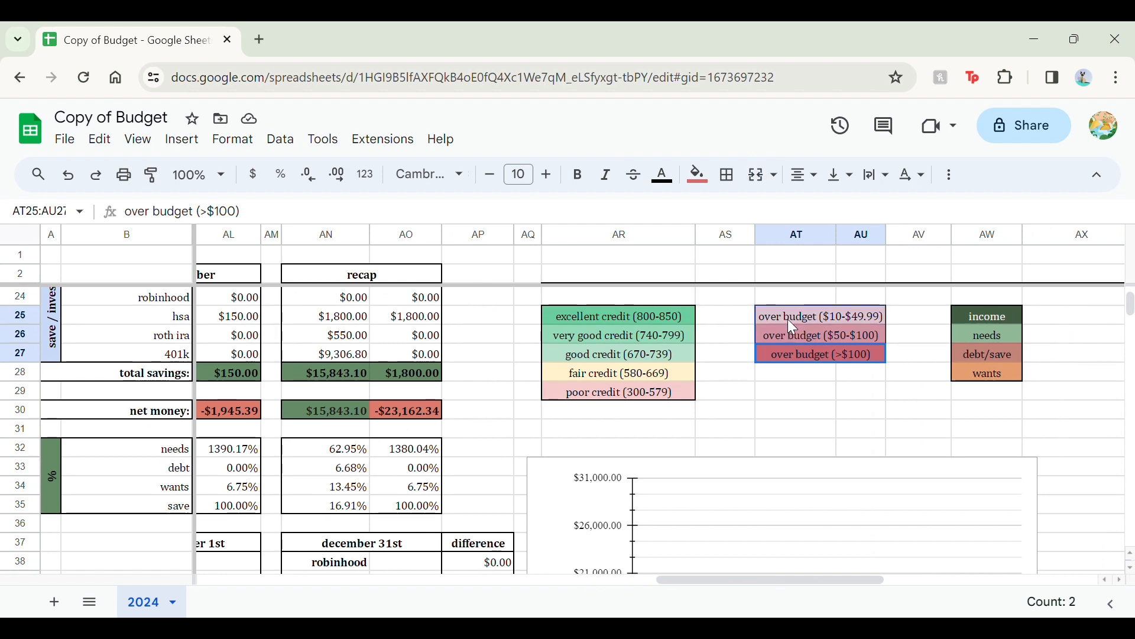
{"action": "left_click", "coordinate": [813, 334]}
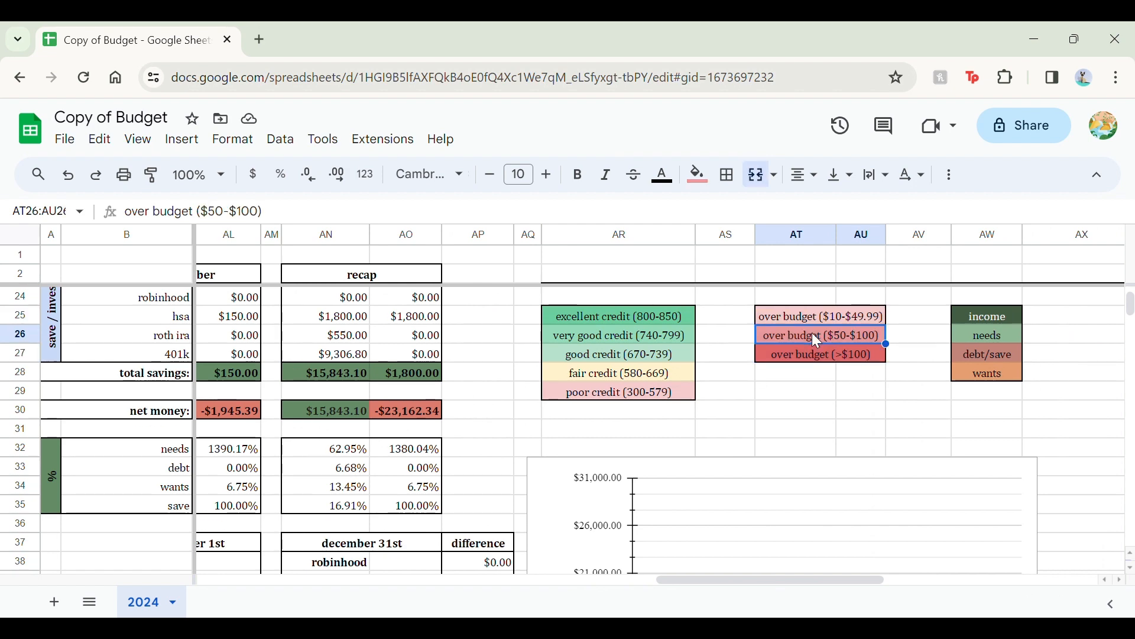
{"action": "scroll", "coordinate": [812, 334], "scroll_direction": "left", "scroll_amount": 15}
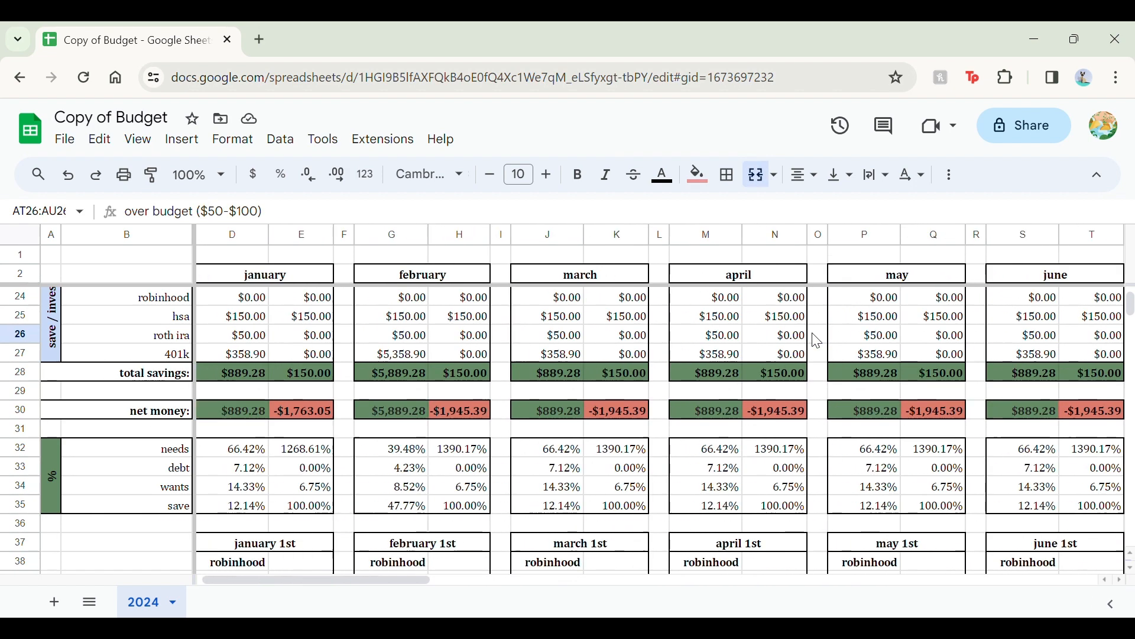
{"action": "scroll", "coordinate": [813, 334], "scroll_direction": "up", "scroll_amount": 1}
{"action": "scroll", "coordinate": [818, 342], "scroll_direction": "up", "scroll_amount": 5}
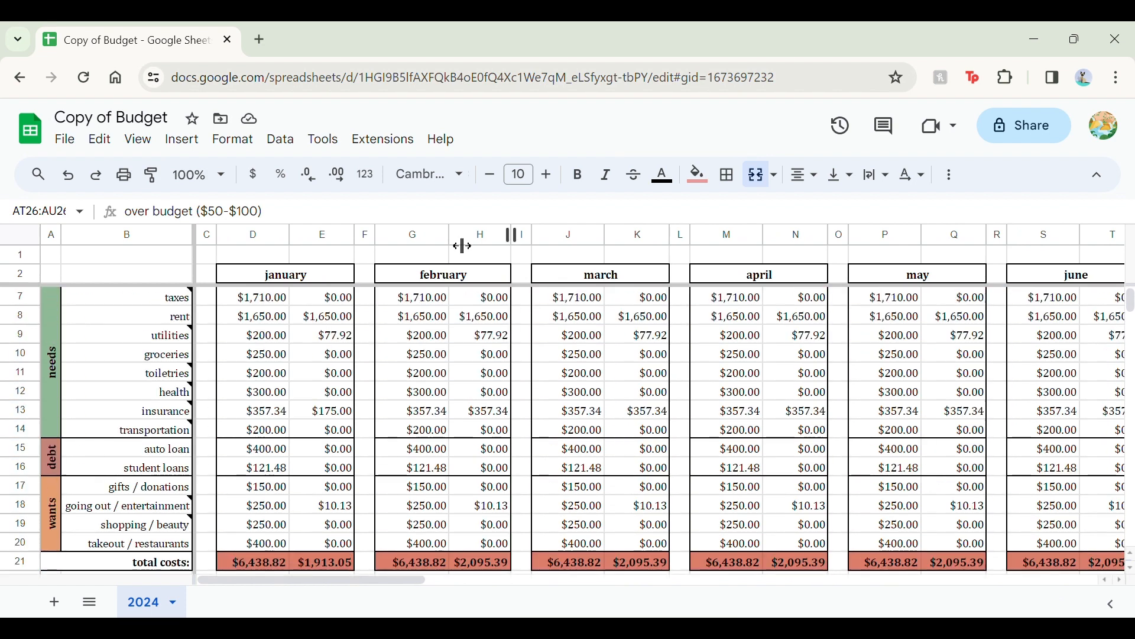
{"action": "scroll", "coordinate": [337, 385], "scroll_direction": "up", "scroll_amount": 1}
{"action": "scroll", "coordinate": [338, 385], "scroll_direction": "up", "scroll_amount": 1}
{"action": "left_click", "coordinate": [331, 375]}
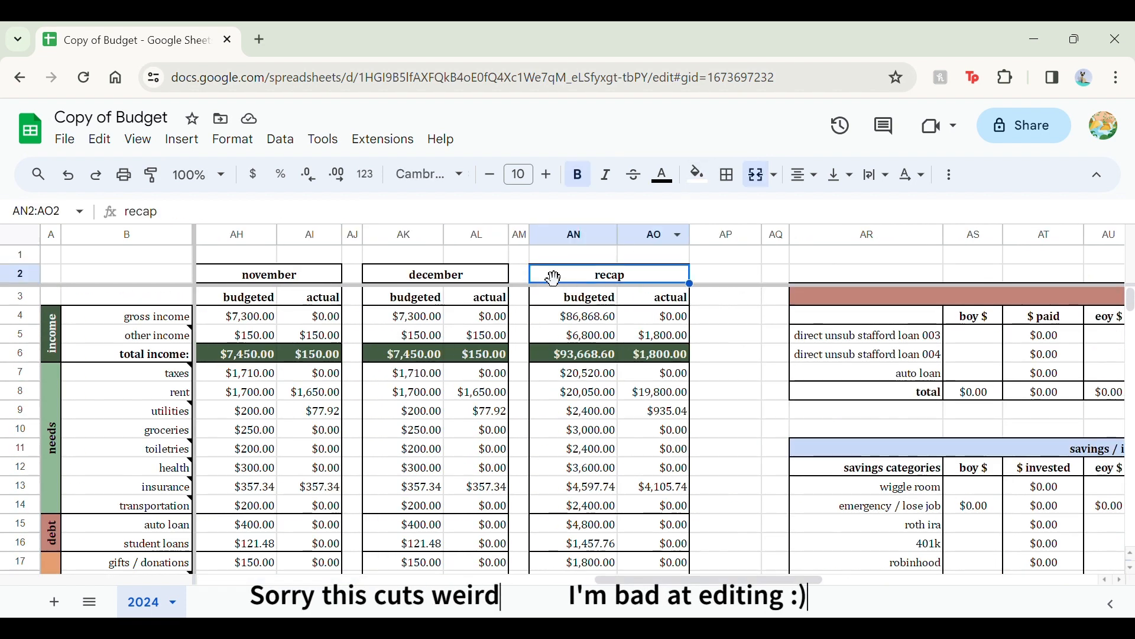
Step: Inspect the recap's budgeted sum formulas for gross income, other income, total income and taxes in AN4 to AN7
{"action": "left_click", "coordinate": [586, 325]}
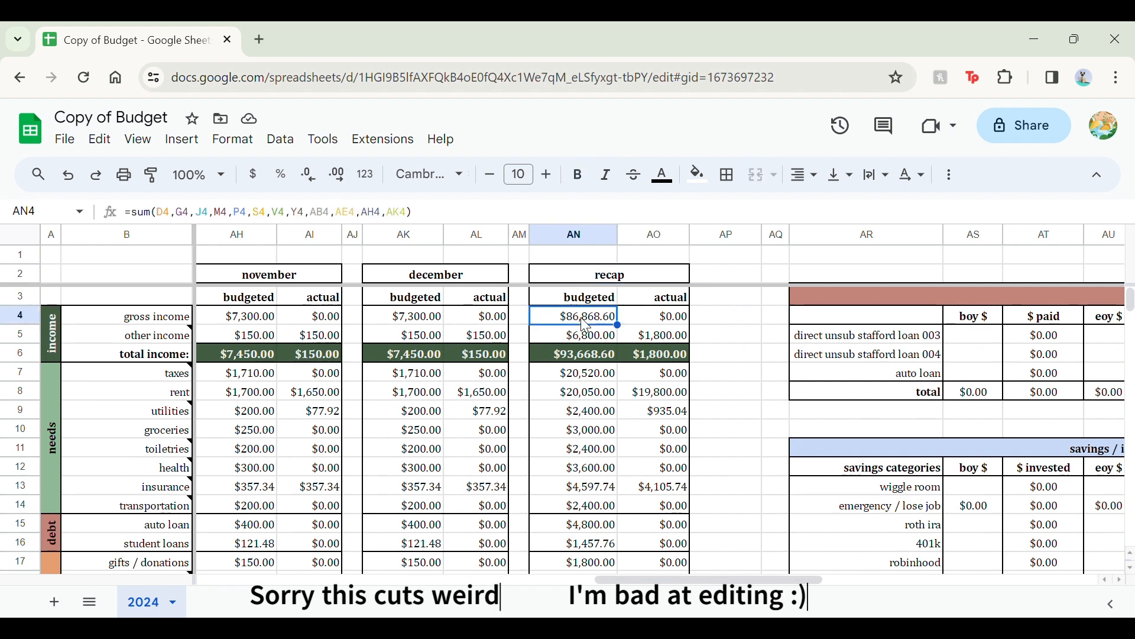
{"action": "double_click", "coordinate": [592, 327]}
{"action": "key", "text": "Return"}
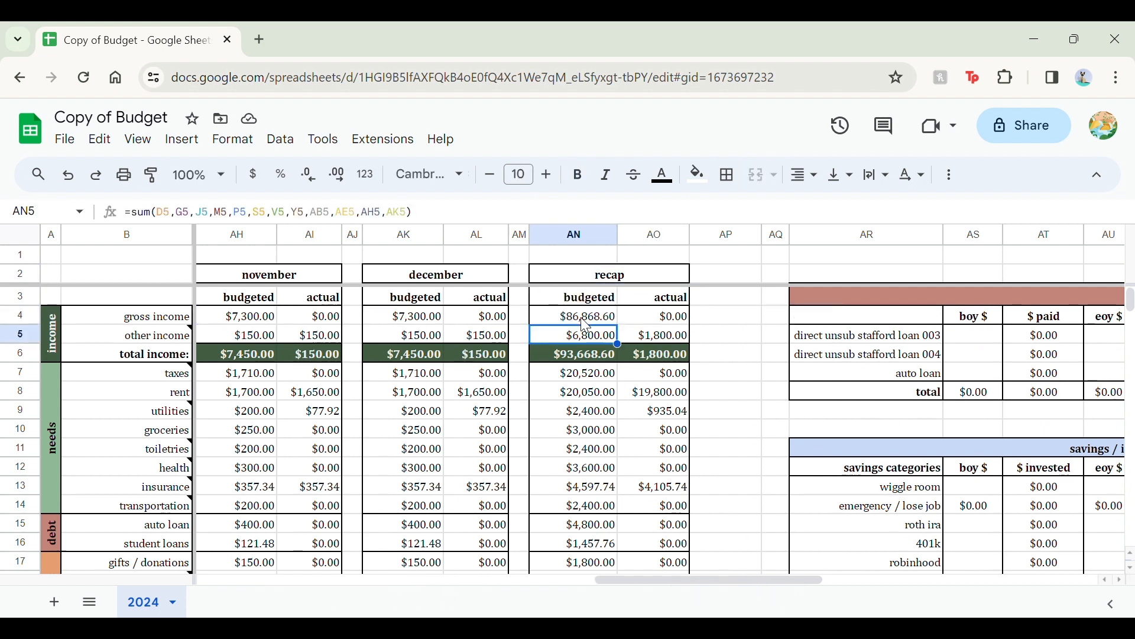
{"action": "key", "text": "Return"}
{"action": "key", "text": "Return"}
{"action": "key", "text": "Return"}
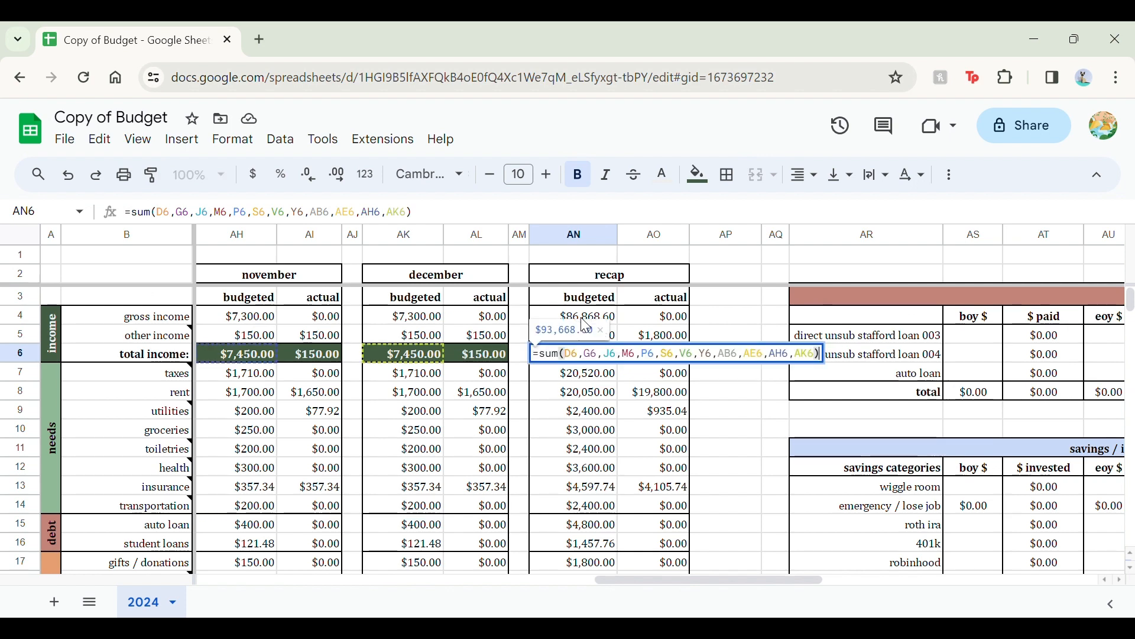
{"action": "key", "text": "Return"}
{"action": "key", "text": "Return"}
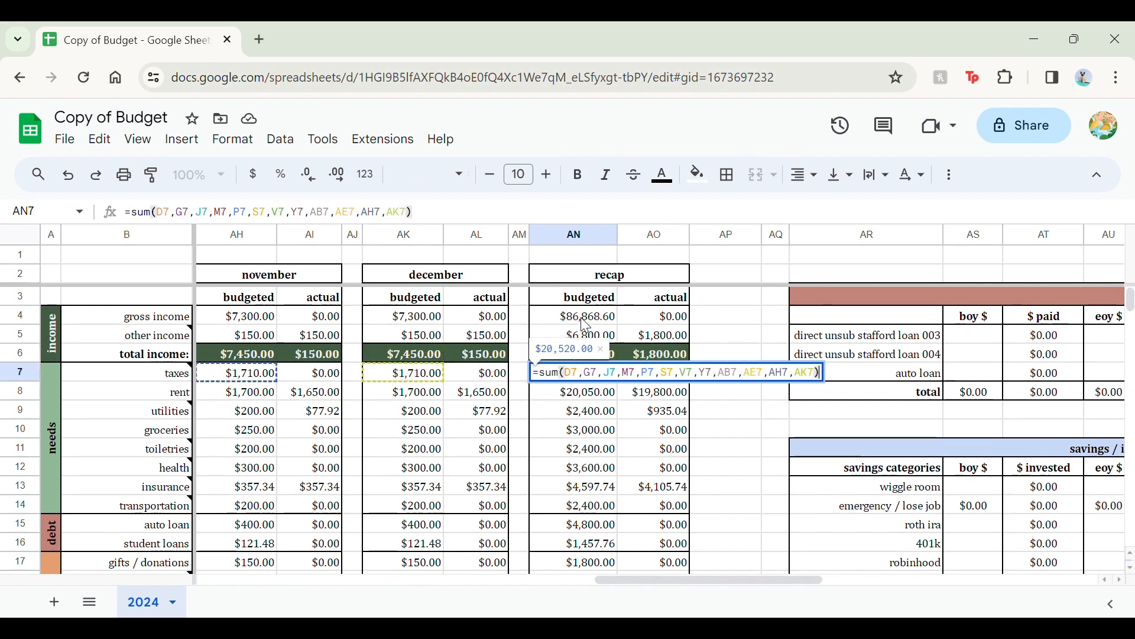
{"action": "key", "text": "Return"}
Step: Check the recap's budgeted formulas for total costs and the hsa row in AN25
{"action": "scroll", "coordinate": [586, 325], "scroll_direction": "down", "scroll_amount": 4}
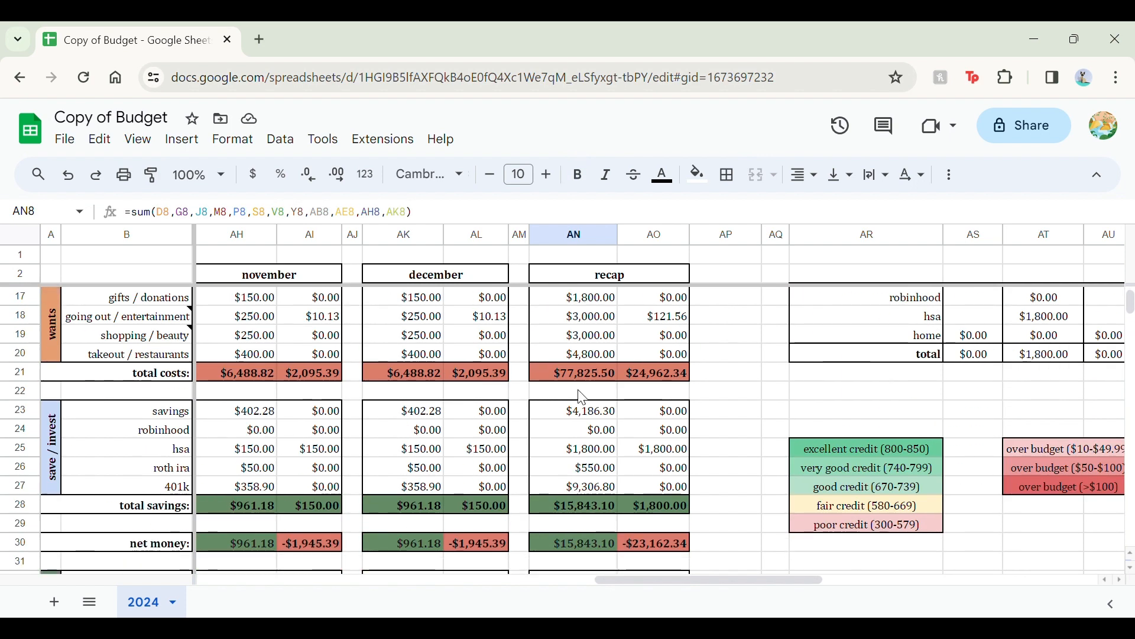
{"action": "left_click", "coordinate": [581, 367]}
{"action": "scroll", "coordinate": [580, 368], "scroll_direction": "down", "scroll_amount": 2}
{"action": "left_click", "coordinate": [613, 356]}
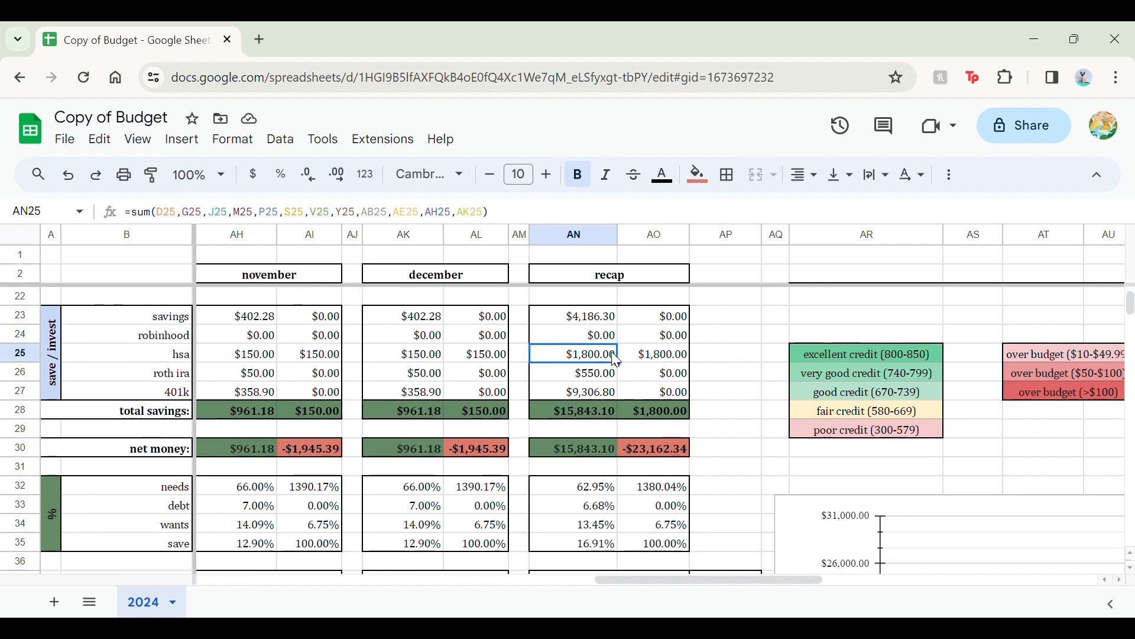
Step: Open the recap needs percentage formula =sum(AN7:AN14)/AN6 in AN32 and trace it to the needs rows and total income
{"action": "left_click", "coordinate": [583, 468]}
{"action": "left_click", "coordinate": [581, 486]}
{"action": "double_click", "coordinate": [581, 486]}
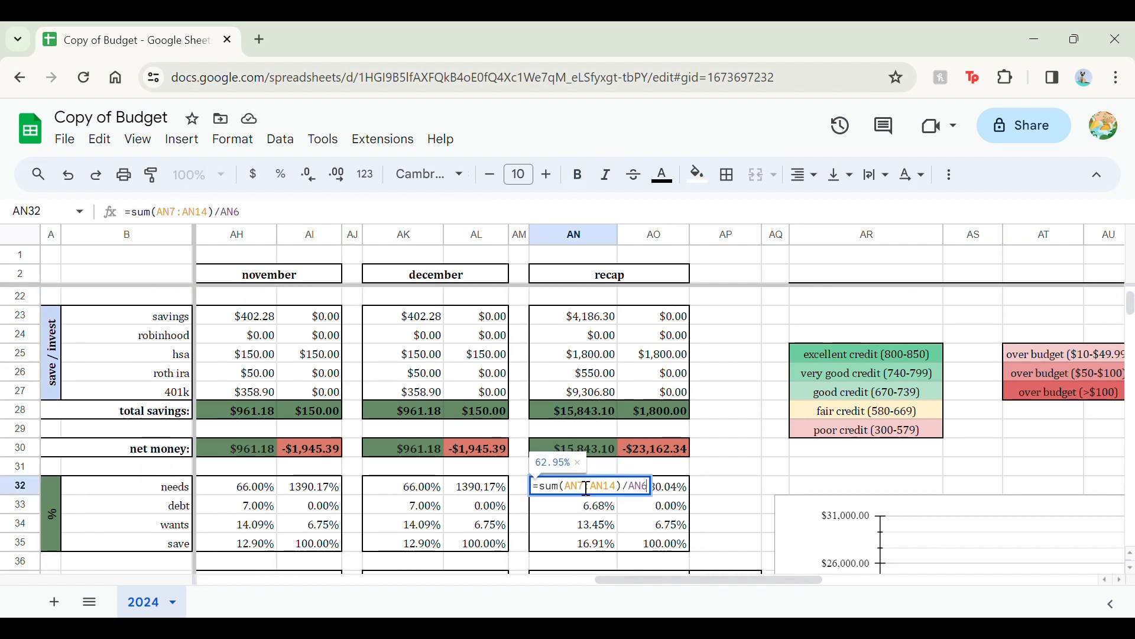
{"action": "scroll", "coordinate": [675, 353], "scroll_direction": "up", "scroll_amount": 6}
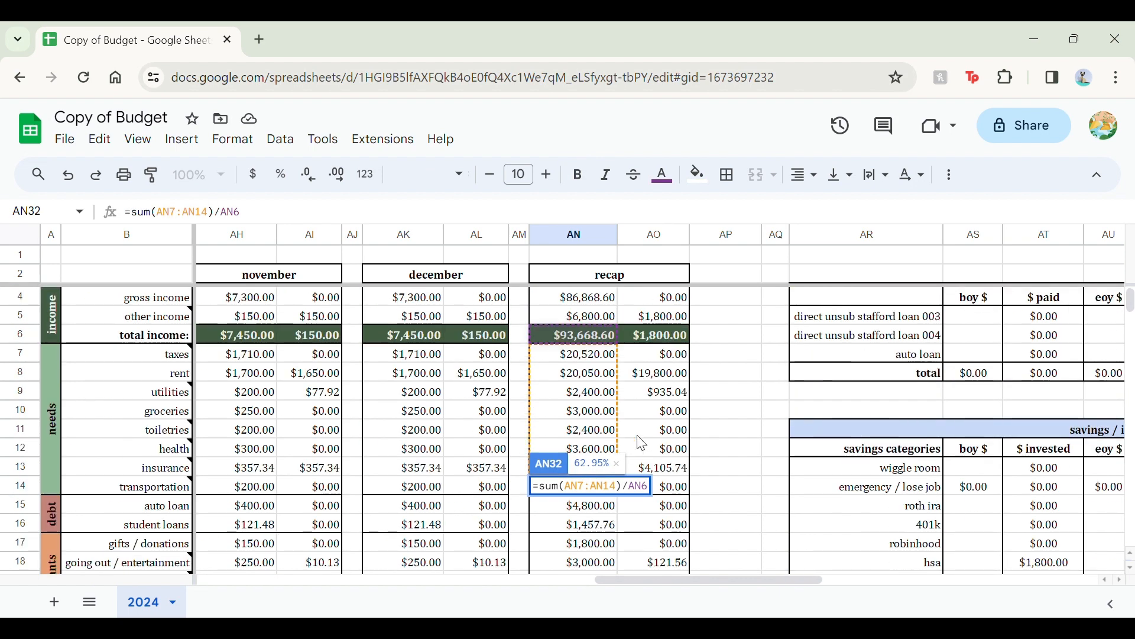
Step: Close the needs percentage formula and review the recap's december 31st account block in AN37:AO47 against the december 1st block
{"action": "scroll", "coordinate": [574, 345], "scroll_direction": "down", "scroll_amount": 6}
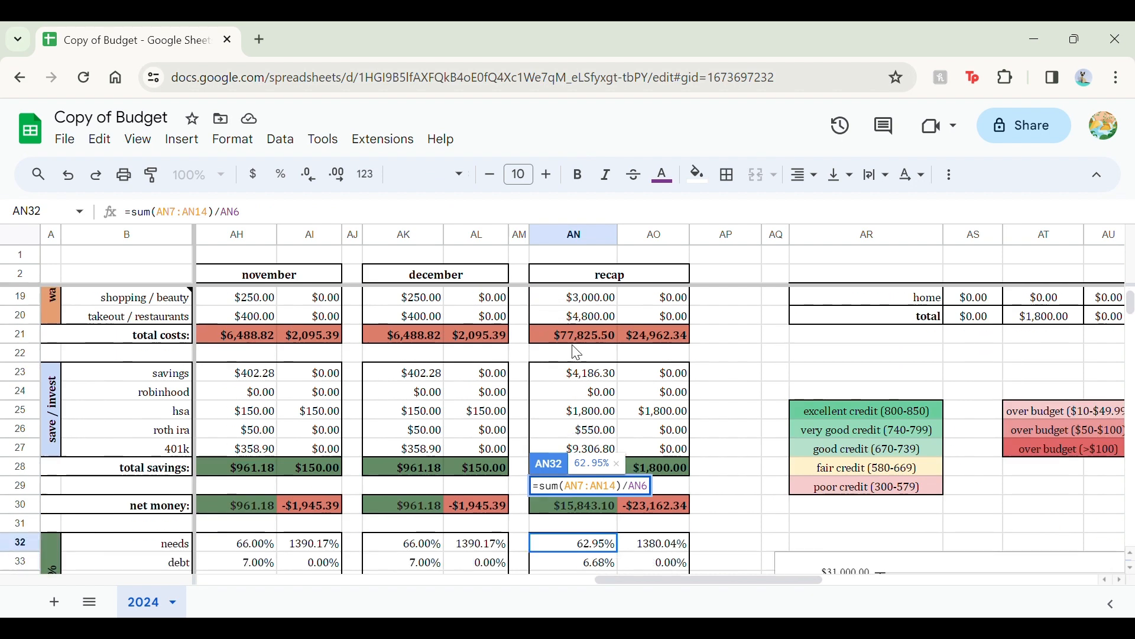
{"action": "key", "text": "Return"}
{"action": "scroll", "coordinate": [577, 353], "scroll_direction": "down", "scroll_amount": 5}
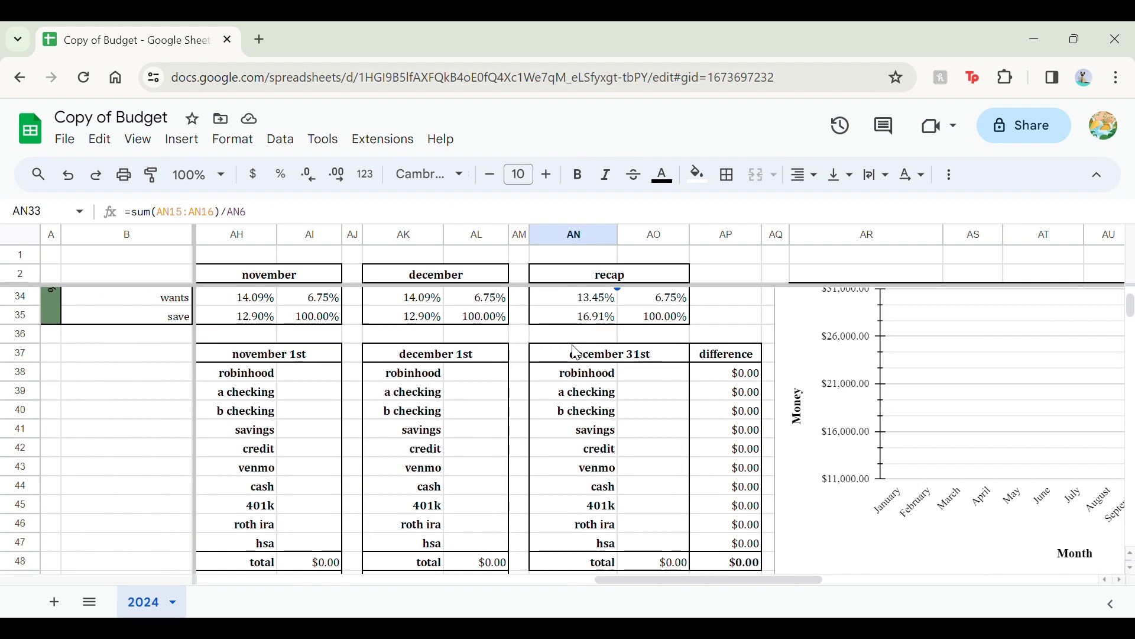
{"action": "scroll", "coordinate": [641, 396], "scroll_direction": "up", "scroll_amount": 1}
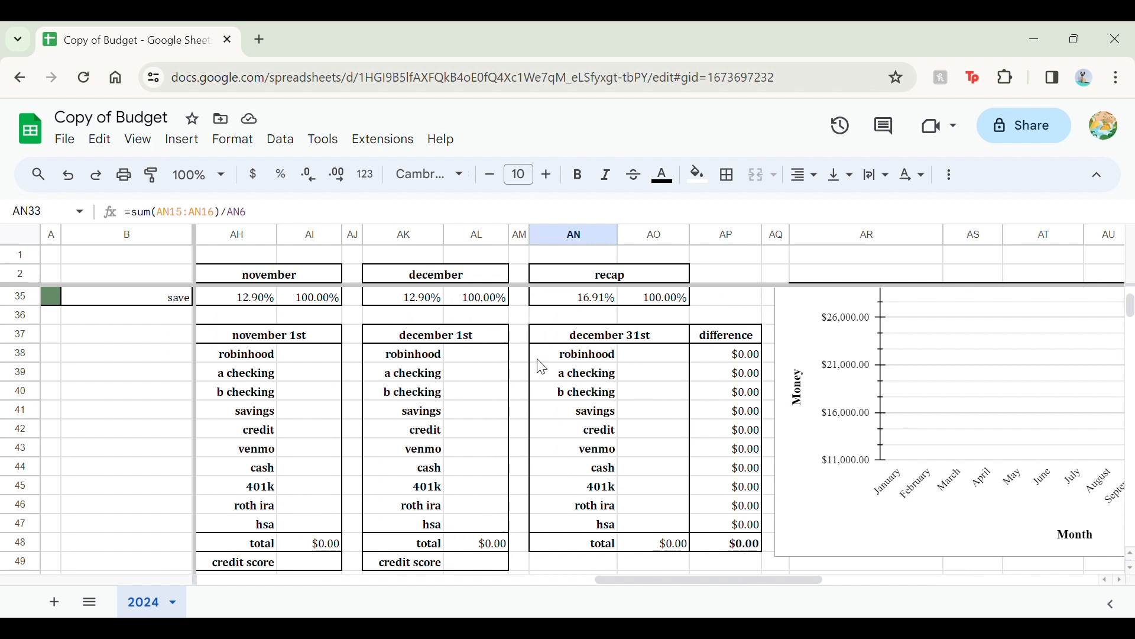
{"action": "left_click", "coordinate": [583, 335]}
{"action": "left_click", "coordinate": [375, 339]}
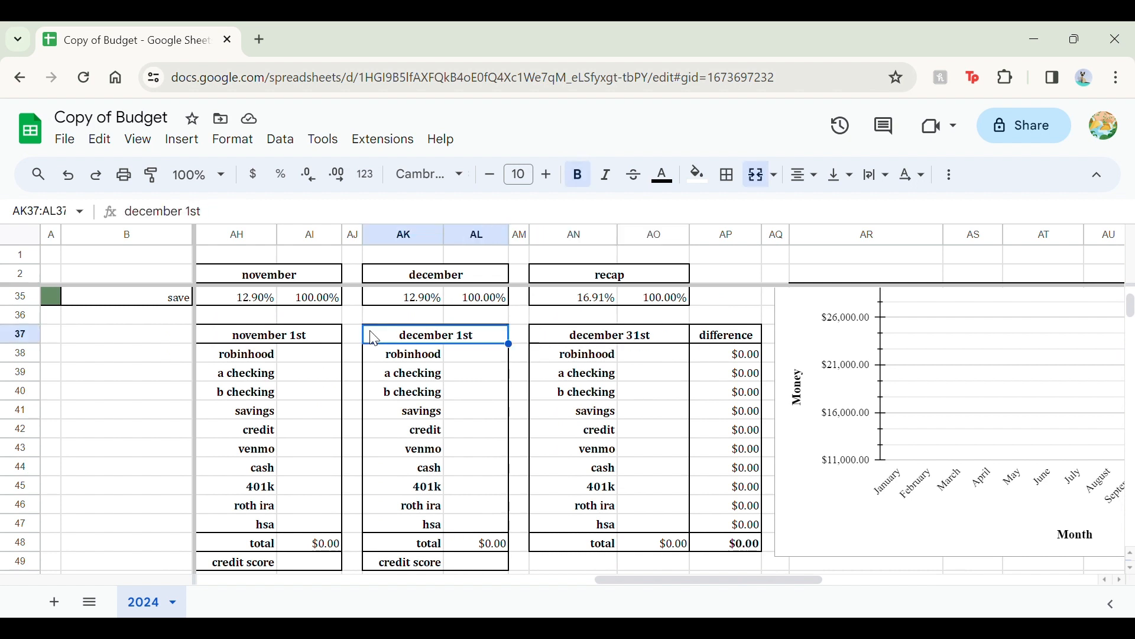
{"action": "left_click", "coordinate": [665, 342]}
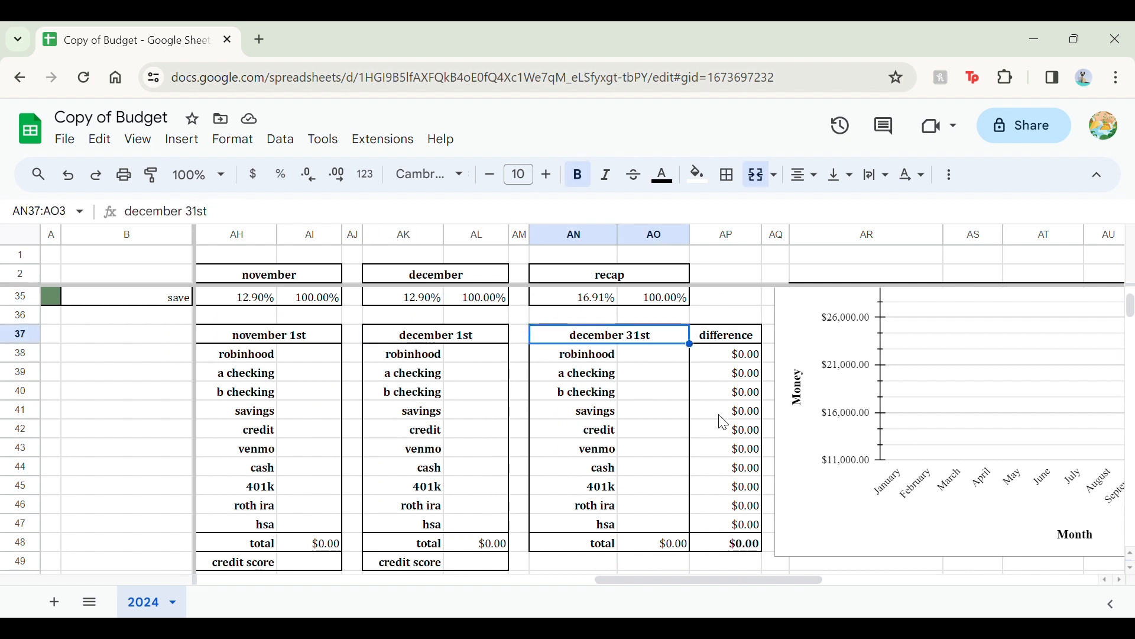
{"action": "left_click_drag", "start_coordinate": [663, 355], "coordinate": [640, 516]}
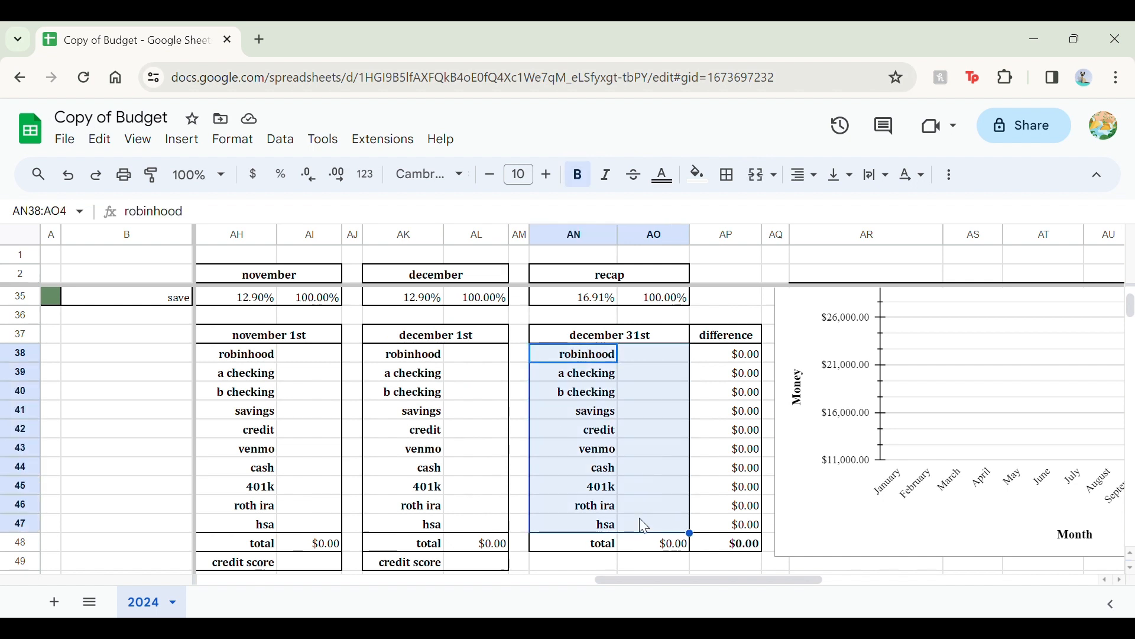
Step: Inspect the robinhood difference formula =AO38-E38 in AP38 and trace it to the january 1st balance
{"action": "double_click", "coordinate": [757, 358]}
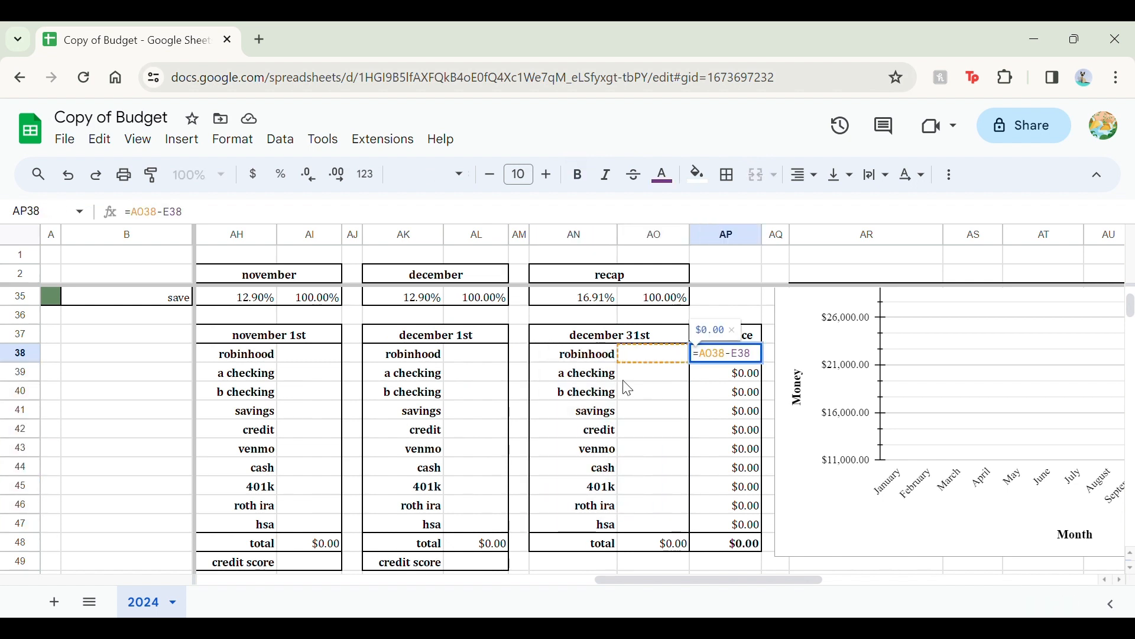
{"action": "scroll", "coordinate": [587, 407], "scroll_direction": "left", "scroll_amount": 15}
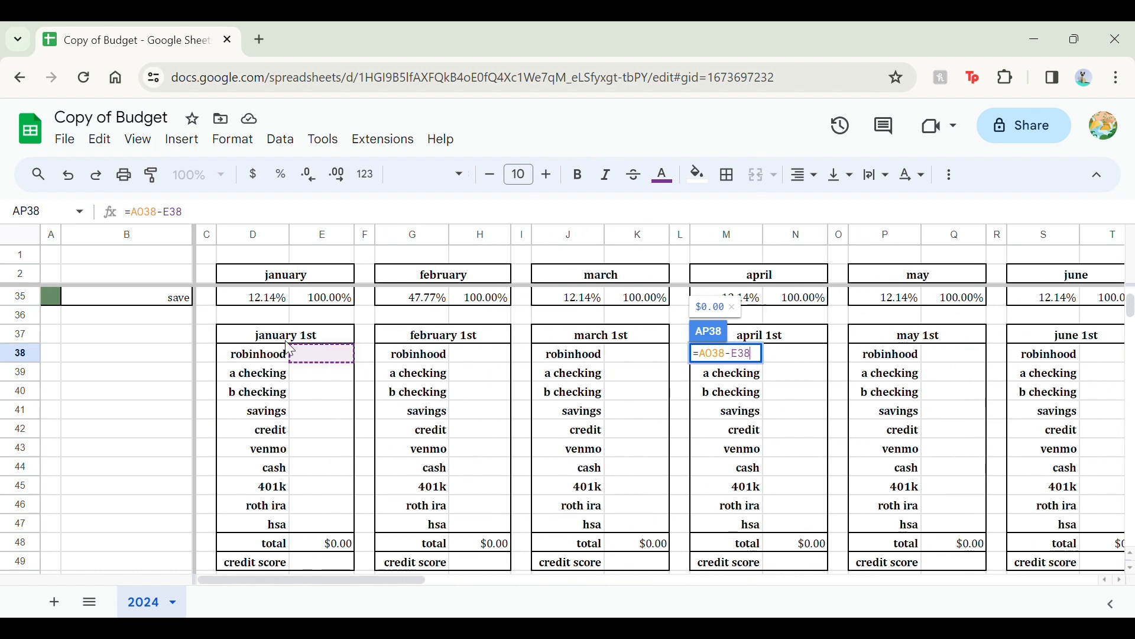
{"action": "scroll", "coordinate": [349, 402], "scroll_direction": "right", "scroll_amount": 15}
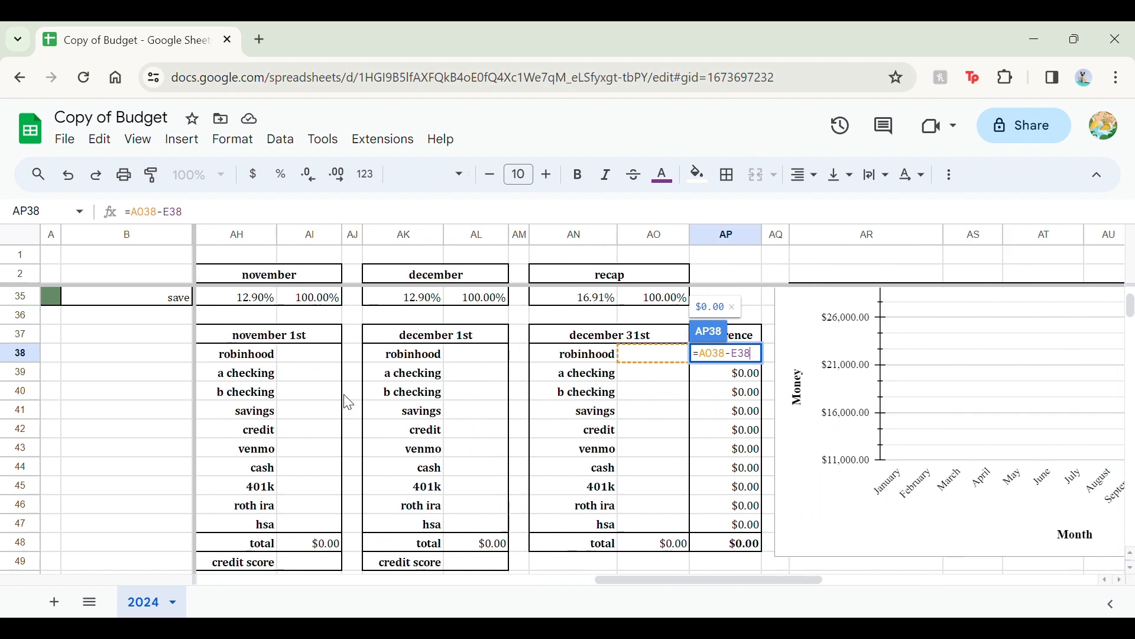
{"action": "key", "text": "Return"}
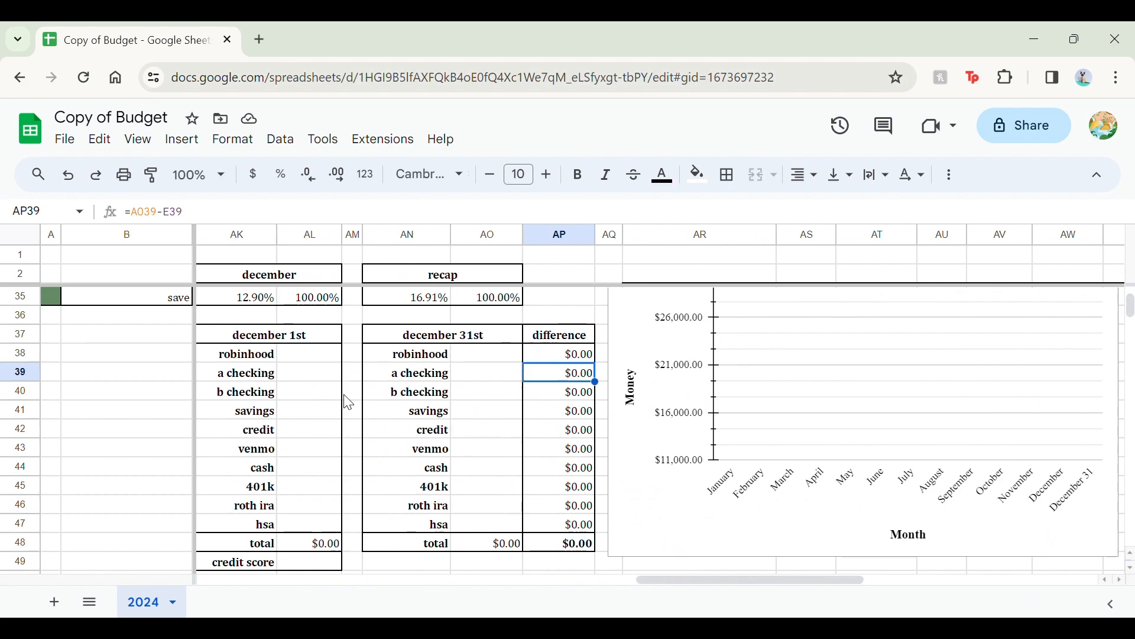
Step: Locate the savings / investments table and review its savings categories in column AR, starting from wiggle room
{"action": "scroll", "coordinate": [349, 403], "scroll_direction": "down", "scroll_amount": 3}
{"action": "scroll", "coordinate": [349, 402], "scroll_direction": "up", "scroll_amount": 12}
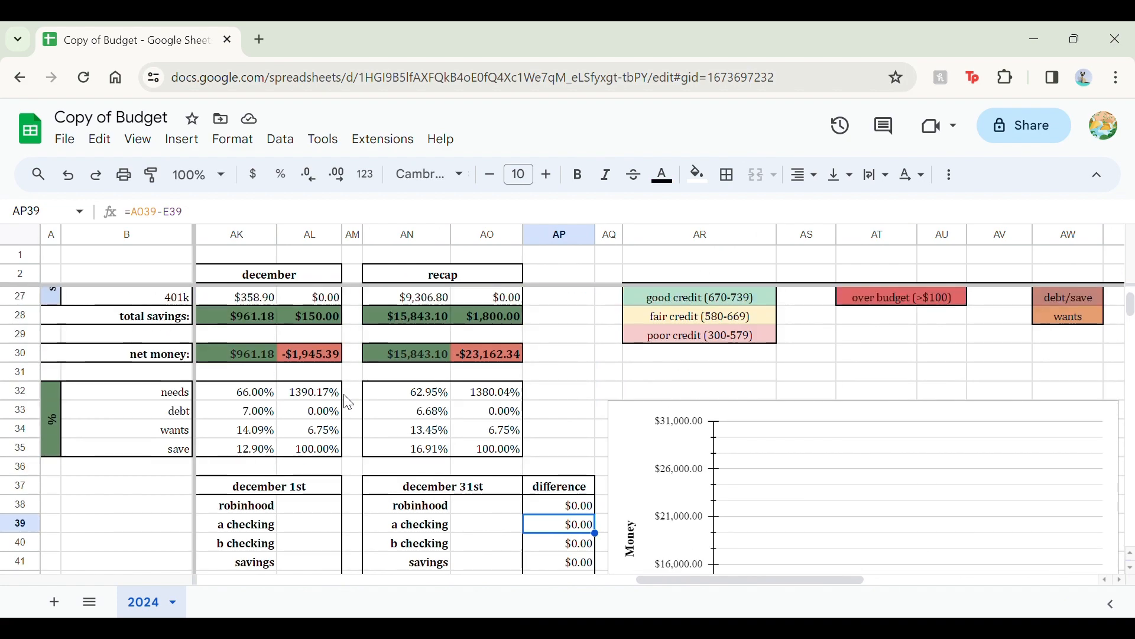
{"action": "scroll", "coordinate": [349, 402], "scroll_direction": "down", "scroll_amount": 2}
{"action": "scroll", "coordinate": [349, 403], "scroll_direction": "right", "scroll_amount": 5}
{"action": "scroll", "coordinate": [349, 402], "scroll_direction": "left", "scroll_amount": 3}
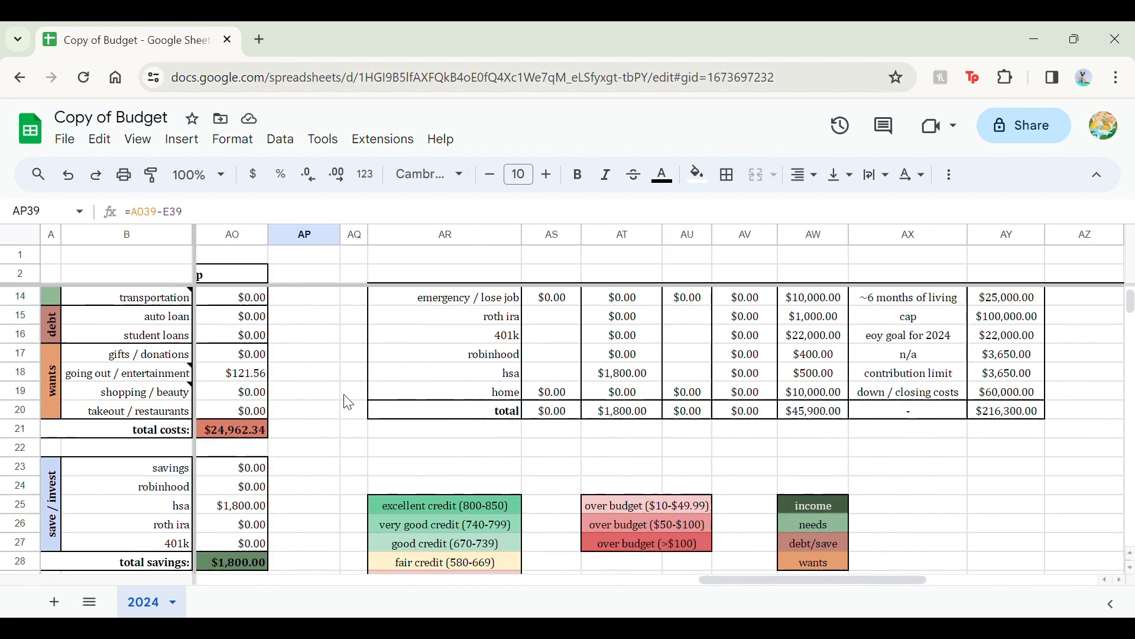
{"action": "scroll", "coordinate": [349, 402], "scroll_direction": "up", "scroll_amount": 2}
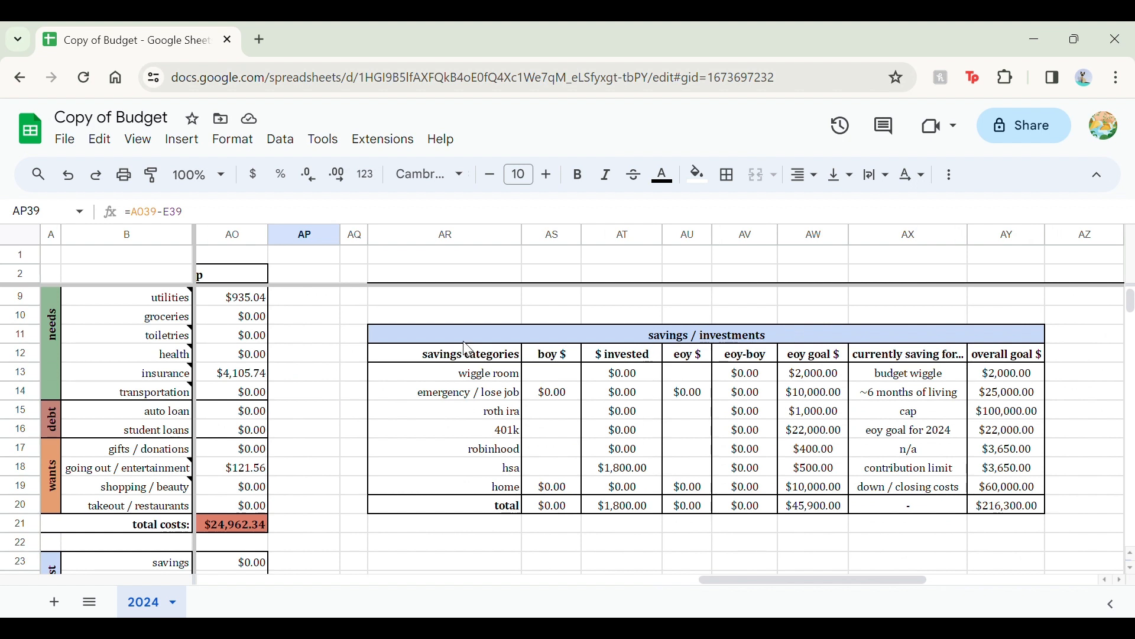
{"action": "left_click_drag", "start_coordinate": [488, 334], "coordinate": [449, 503]}
{"action": "left_click", "coordinate": [496, 379]}
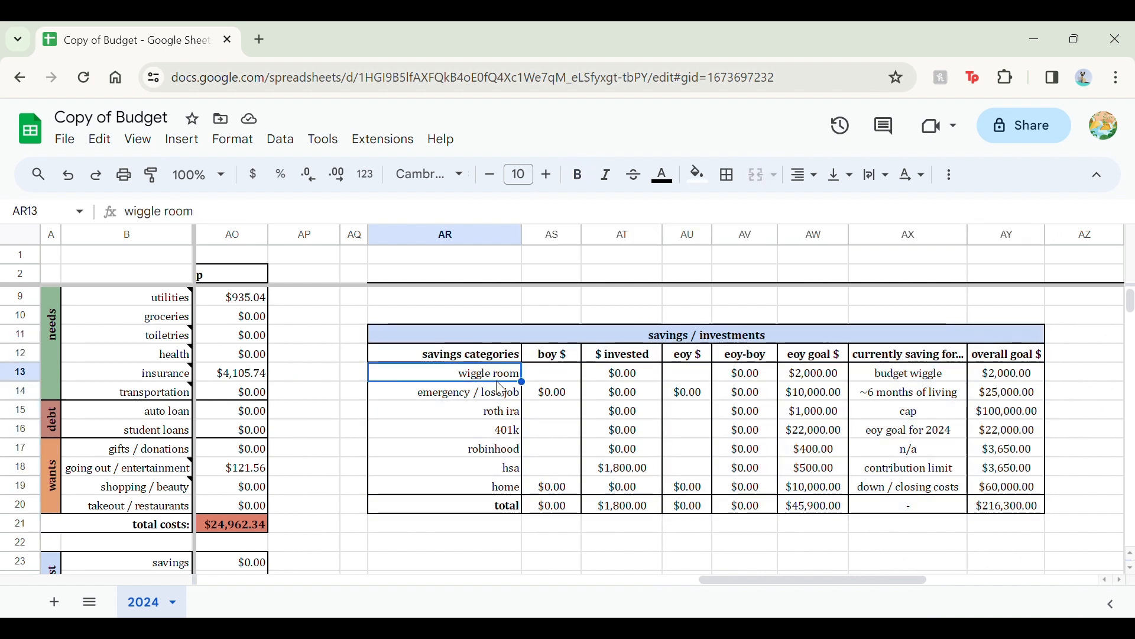
Step: Review the wiggle room row through its overall goal in AY13 and the currently saving for entries in AX13:AX19
{"action": "key", "text": "Right"}
{"action": "key", "text": "Right"}
{"action": "key", "text": "Right"}
{"action": "key", "text": "Right"}
{"action": "key", "text": "Right"}
{"action": "key", "text": "Right"}
{"action": "key", "text": "Right"}
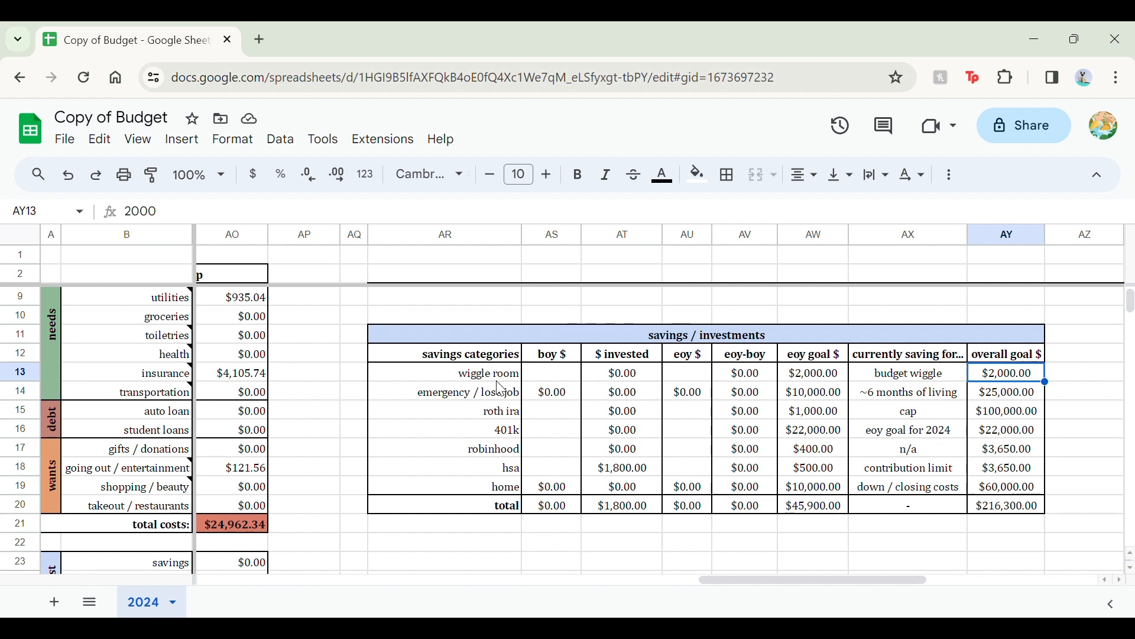
{"action": "key", "text": "Left"}
{"action": "key", "text": "Down"}
{"action": "key", "text": "Down"}
{"action": "key", "text": "Down"}
{"action": "key", "text": "Down"}
{"action": "key", "text": "Down"}
{"action": "key", "text": "Down"}
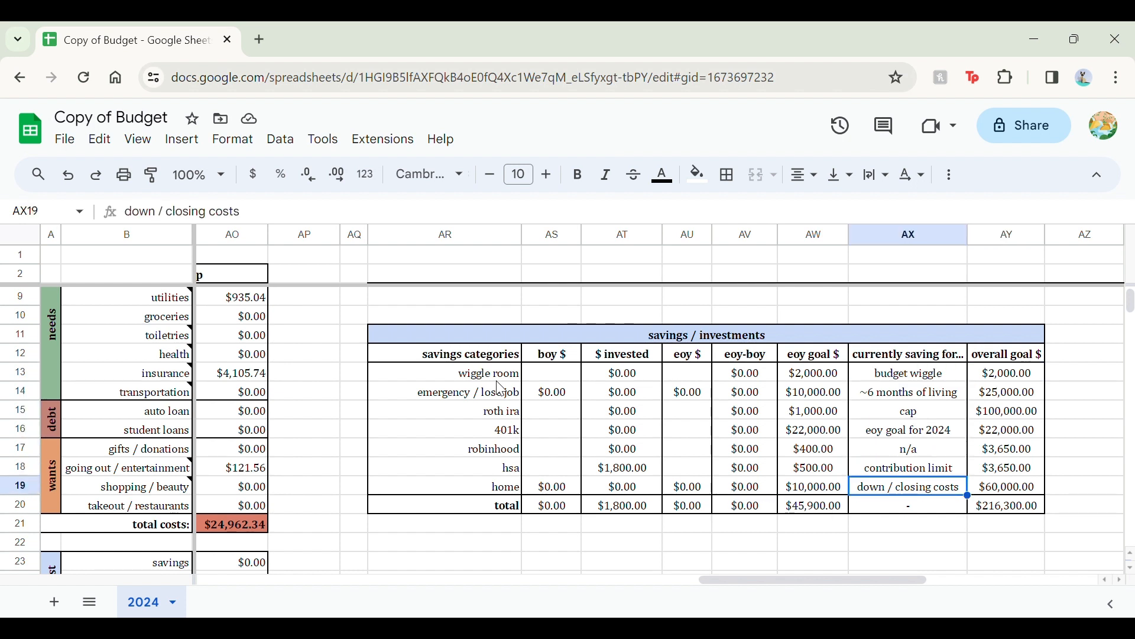
Step: Review the eoy goal $ amounts from wiggle room through home in AW13:AW19
{"action": "key", "text": "Up"}
{"action": "key", "text": "Up"}
{"action": "key", "text": "Up"}
{"action": "key", "text": "Up"}
{"action": "key", "text": "Up"}
{"action": "key", "text": "Up"}
{"action": "key", "text": "Left"}
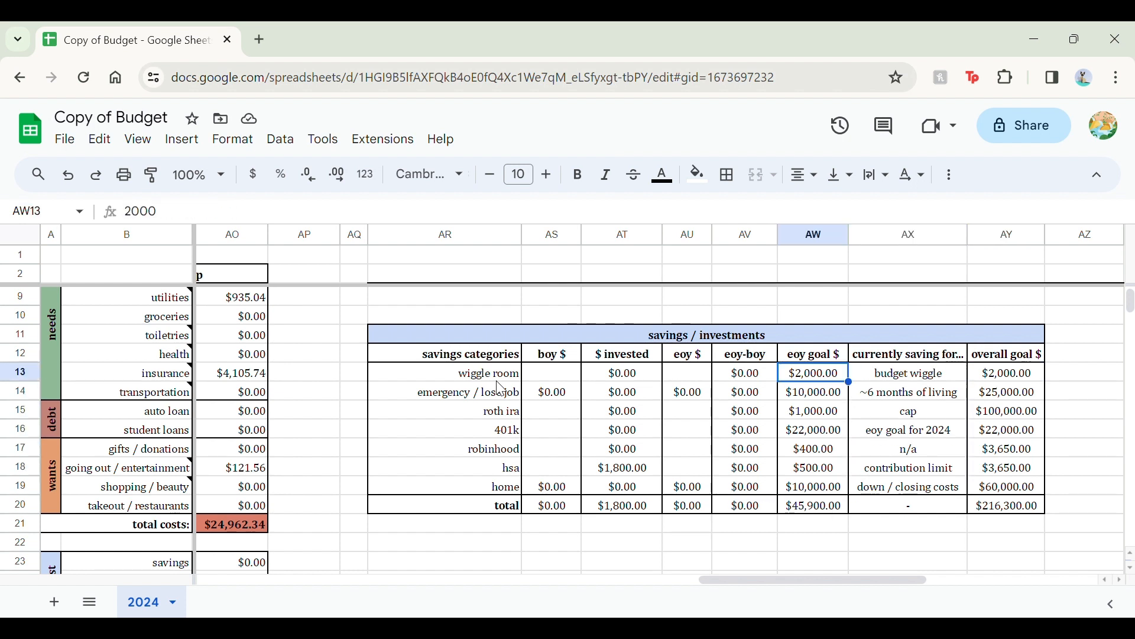
{"action": "key", "text": "Down"}
{"action": "key", "text": "Down"}
{"action": "key", "text": "Down"}
{"action": "key", "text": "Down"}
{"action": "key", "text": "Down"}
{"action": "key", "text": "Down"}
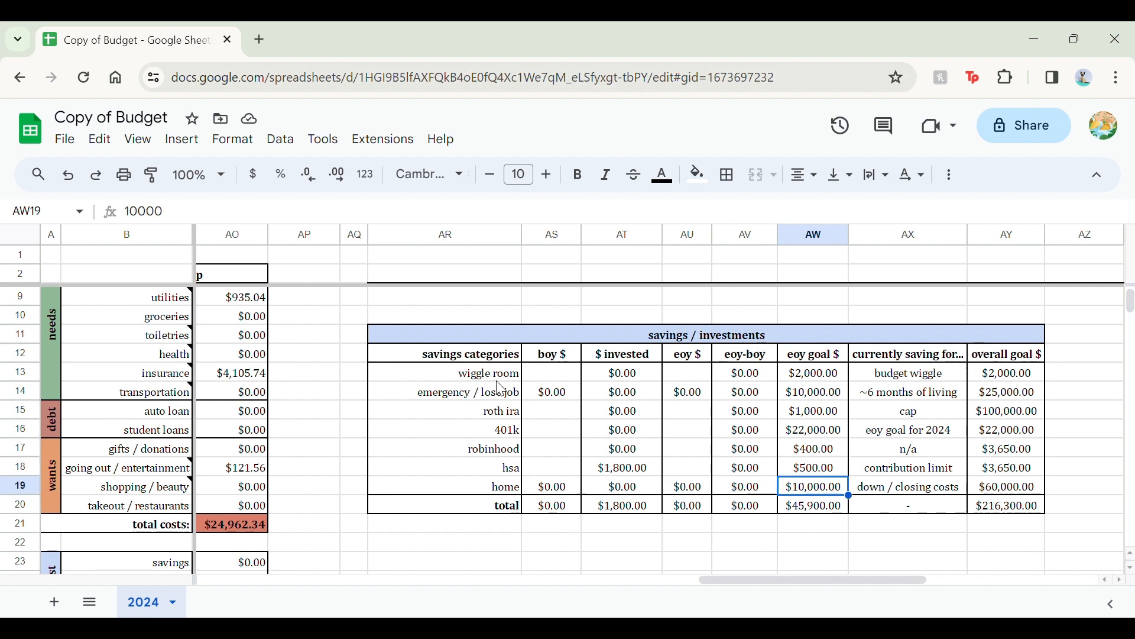
Step: Examine the eoy-boy, eoy $, $ invested and boy $ headers in row 12, including the wiggle room invested formula in AT13
{"action": "key", "text": "Left"}
{"action": "key", "text": "Up"}
{"action": "key", "text": "Up"}
{"action": "key", "text": "Up"}
{"action": "key", "text": "Up"}
{"action": "key", "text": "Up"}
{"action": "key", "text": "Up"}
{"action": "key", "text": "Up"}
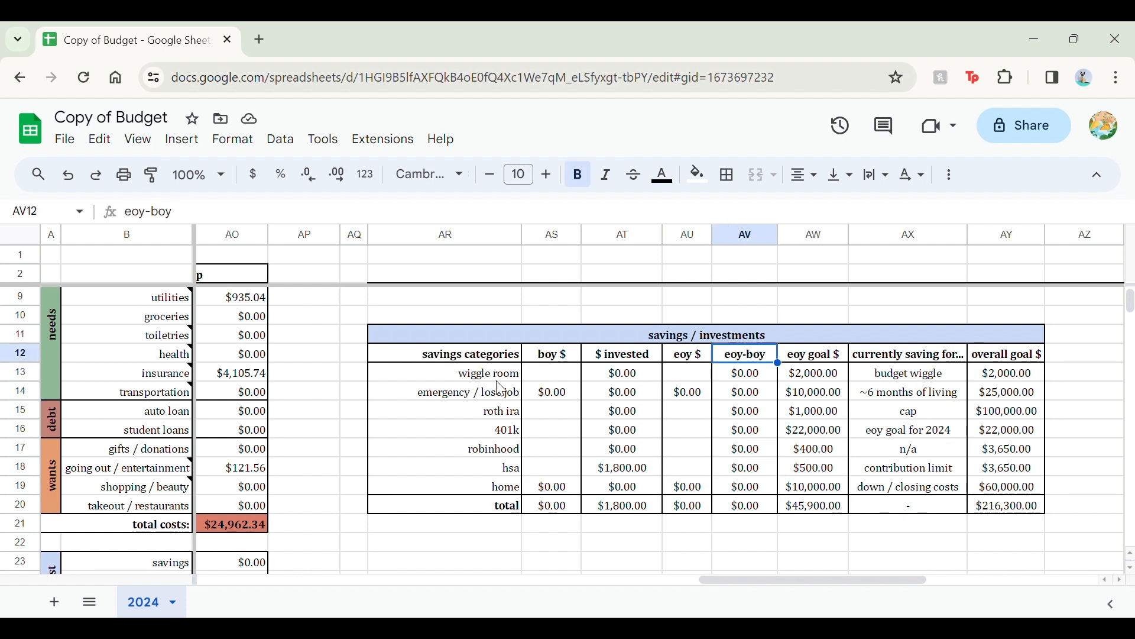
{"action": "key", "text": "Left"}
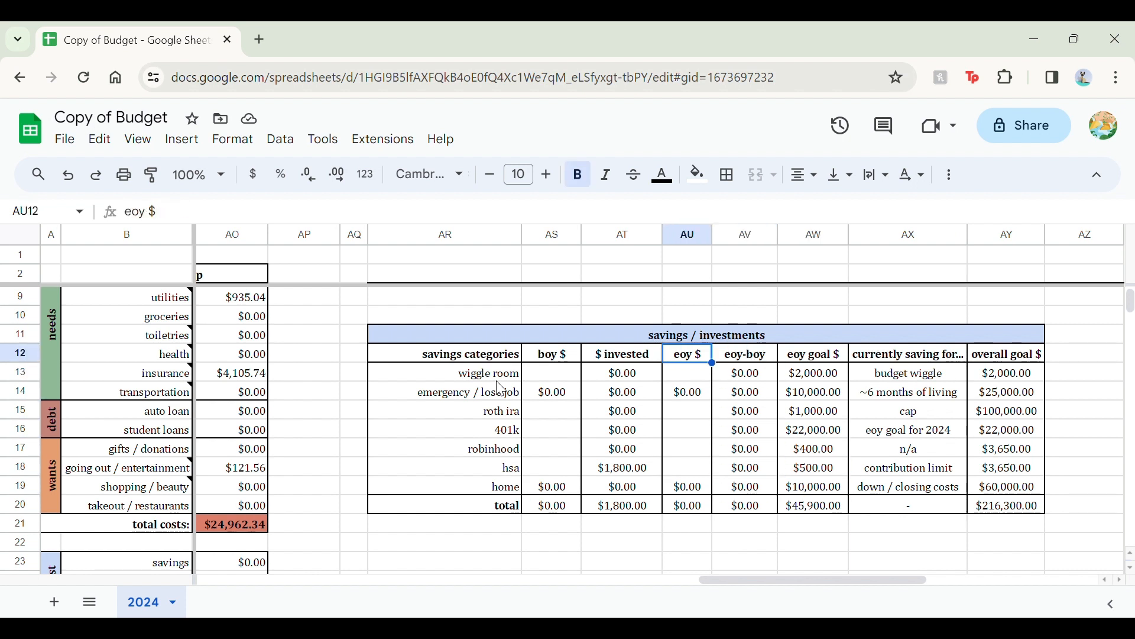
{"action": "key", "text": "Left"}
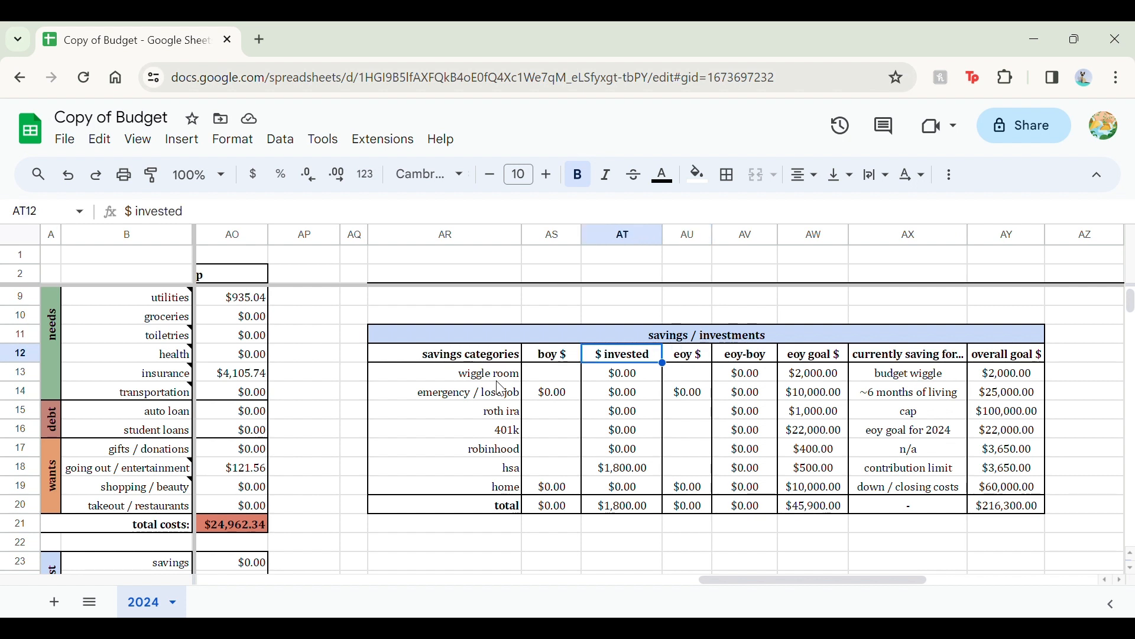
{"action": "key", "text": "Down"}
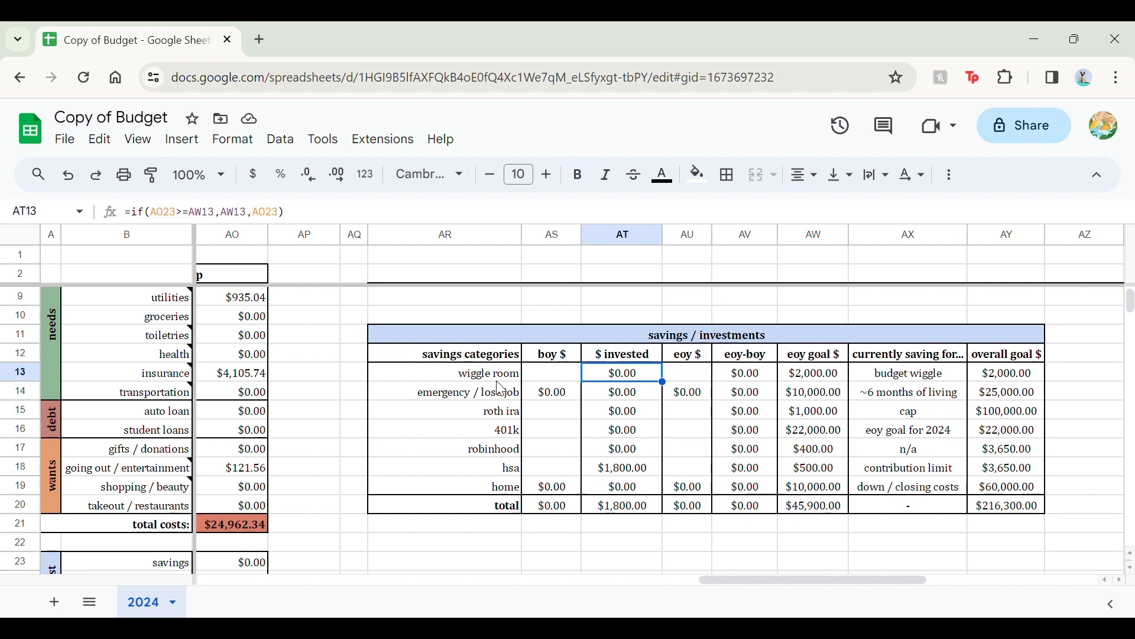
{"action": "key", "text": "Up"}
{"action": "key", "text": "Left"}
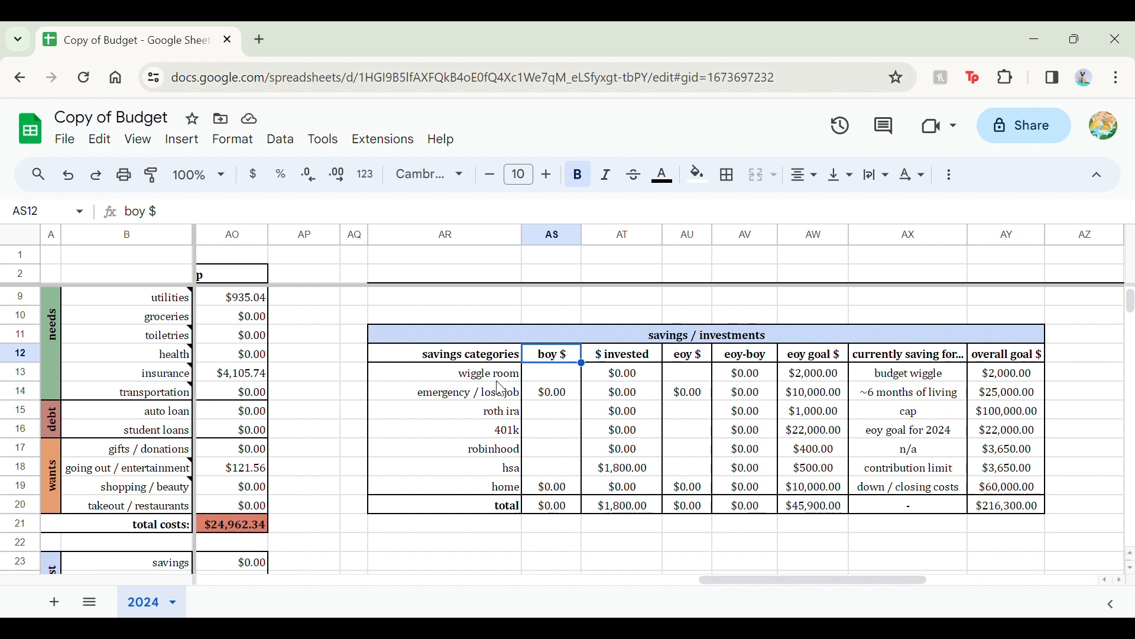
{"action": "key", "text": "Left"}
{"action": "scroll", "coordinate": [502, 389], "scroll_direction": "up", "scroll_amount": 1}
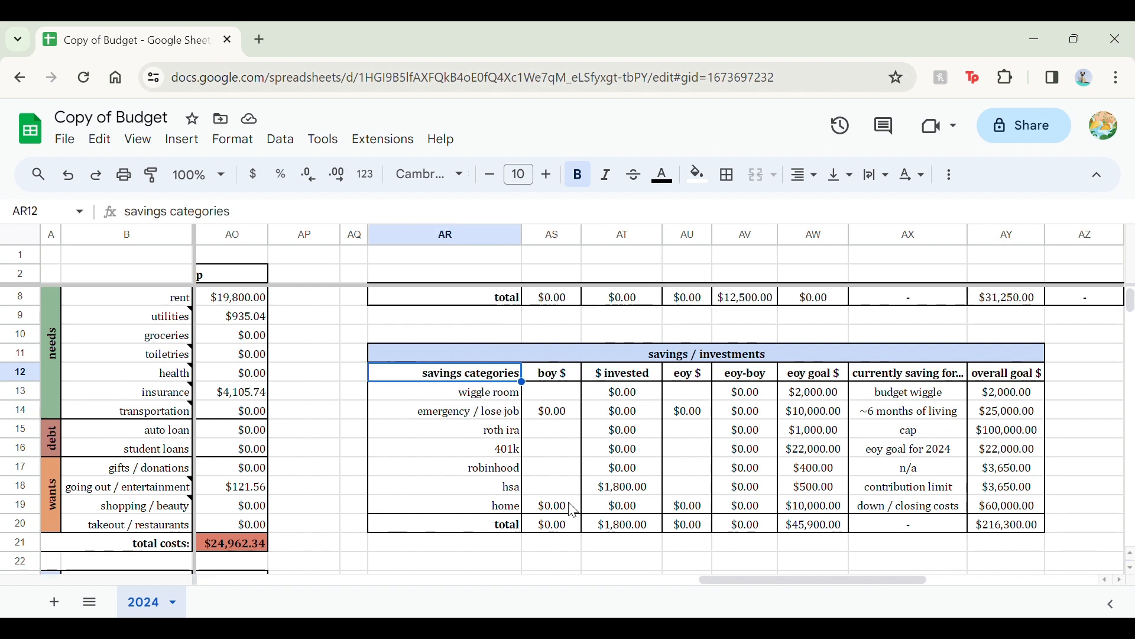
{"action": "scroll", "coordinate": [573, 510], "scroll_direction": "down", "scroll_amount": 1}
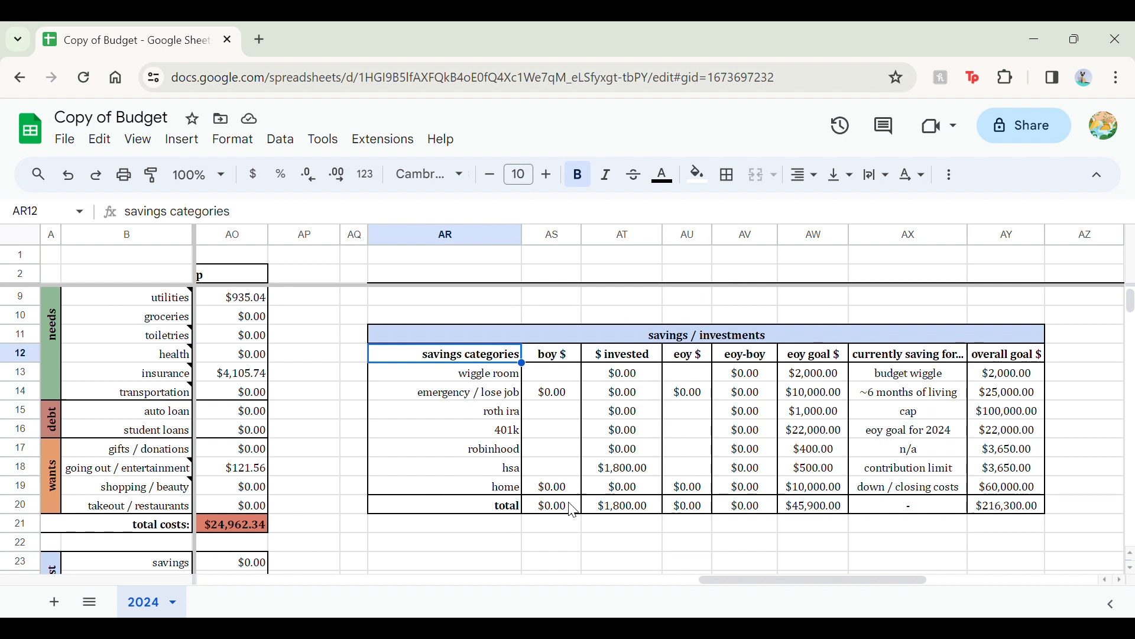
Step: Inspect the wiggle room boy $ formula =if(E41>=AW13,AW13,E41) in AS13, including its logical expression
{"action": "left_click", "coordinate": [556, 376]}
{"action": "double_click", "coordinate": [573, 376]}
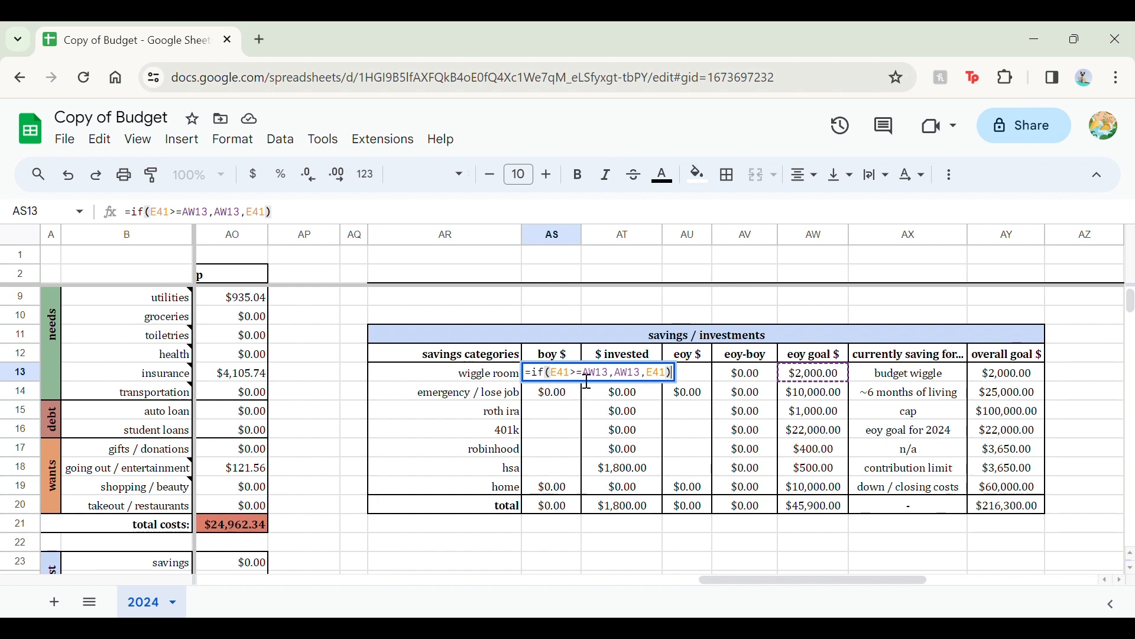
{"action": "left_click", "coordinate": [581, 380]}
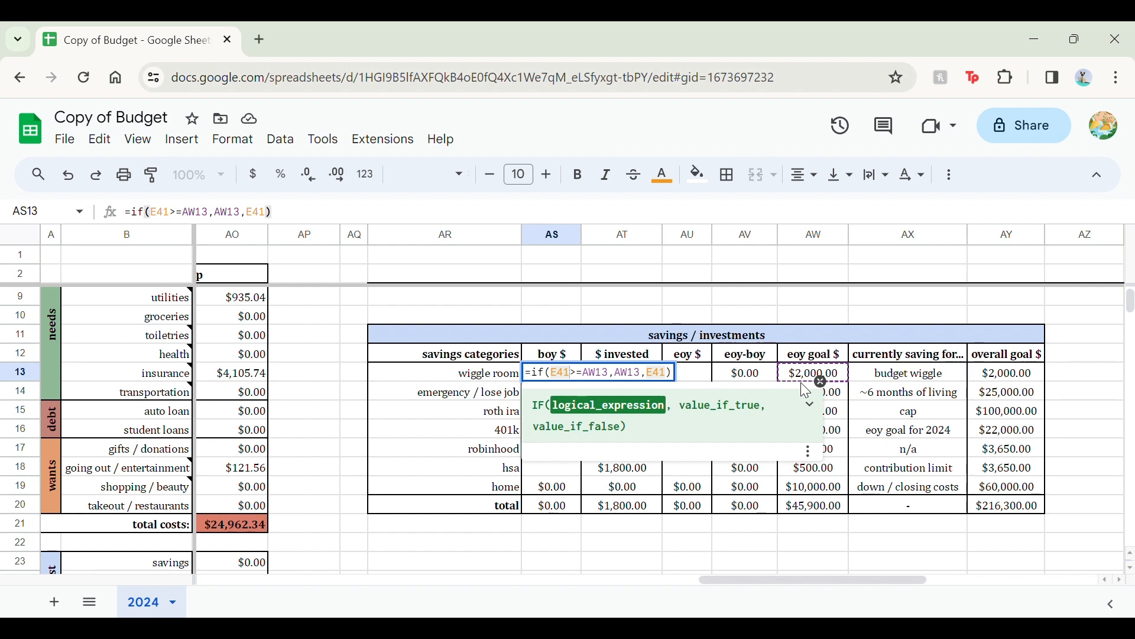
{"action": "key", "text": "Return"}
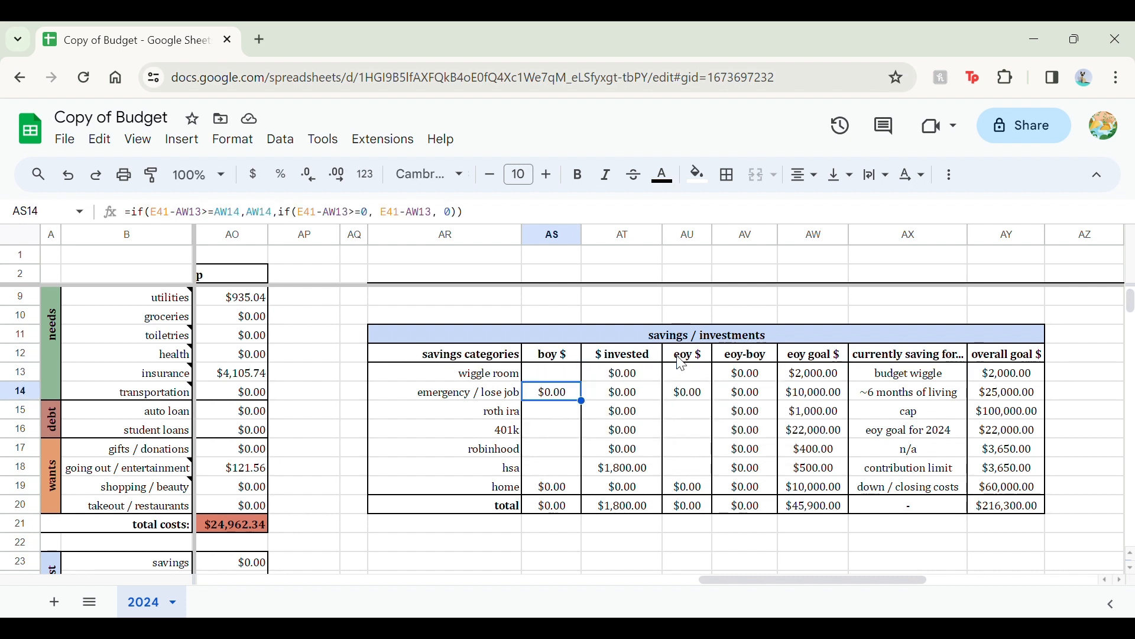
Step: Inspect the emergency / lose job boy $ formula in AS14 and compare it with the wiggle room formula in AS13
{"action": "key", "text": "Return"}
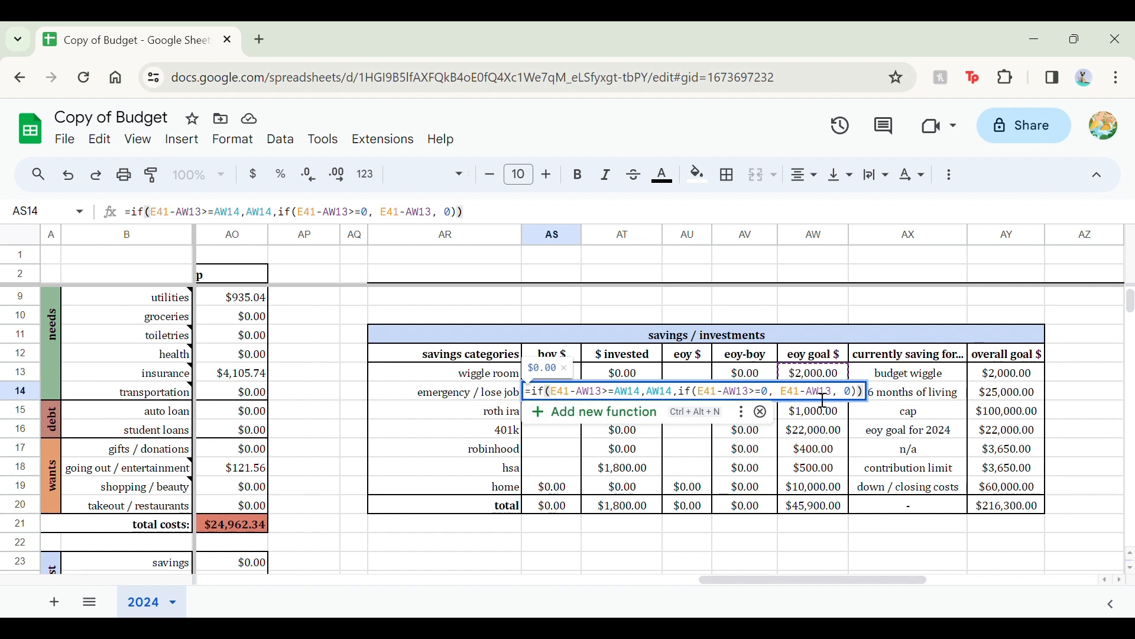
{"action": "key", "text": "Return"}
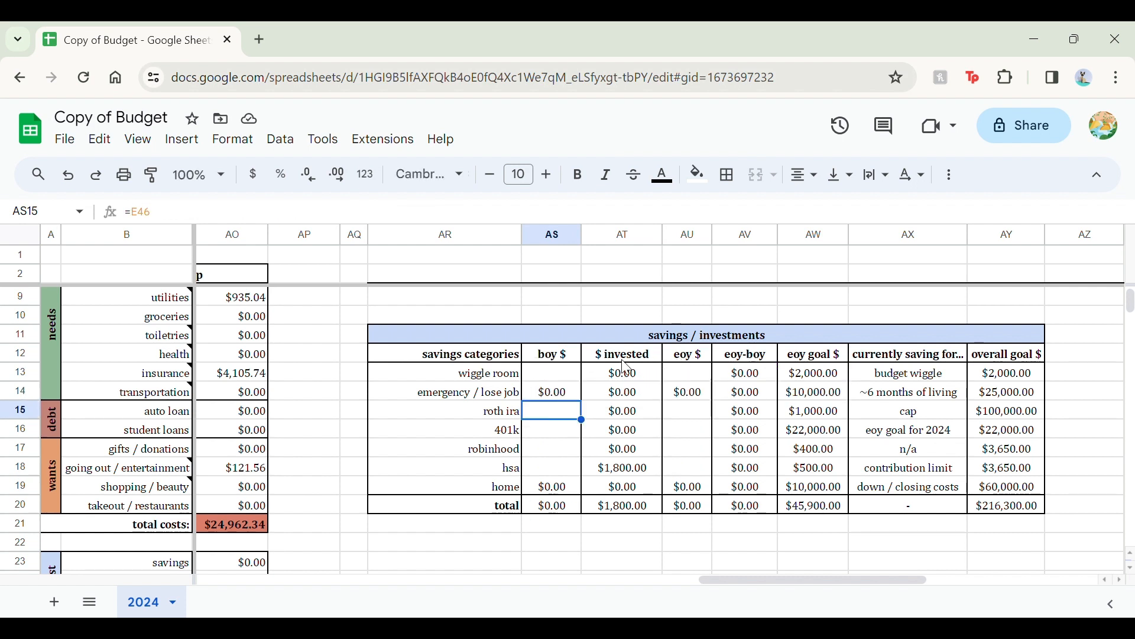
{"action": "left_click", "coordinate": [549, 375]}
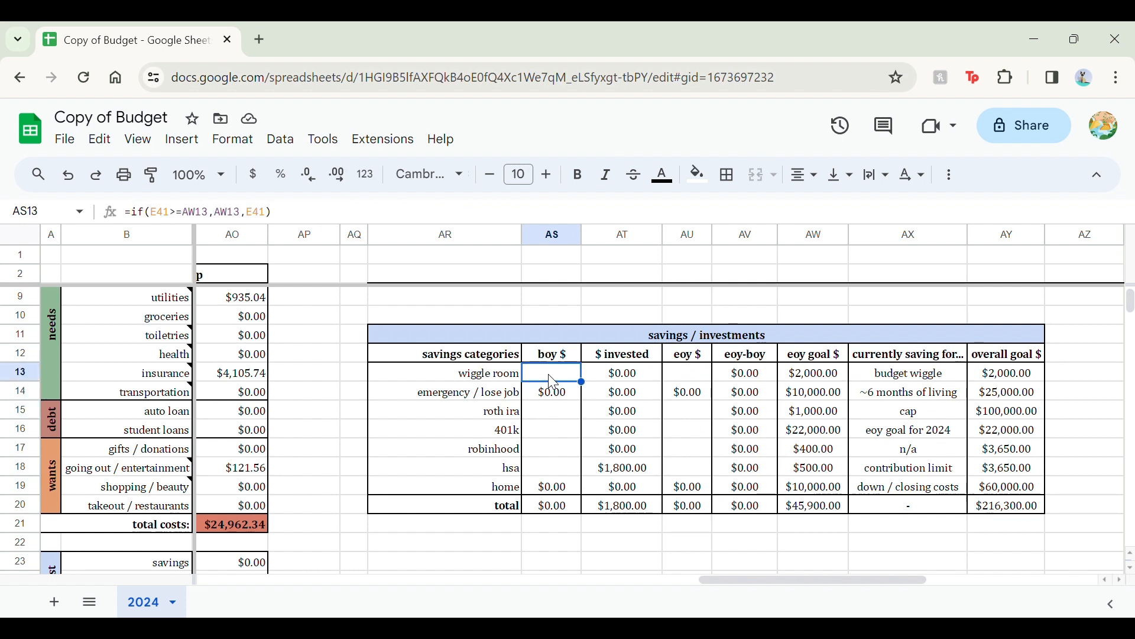
{"action": "key", "text": "Down"}
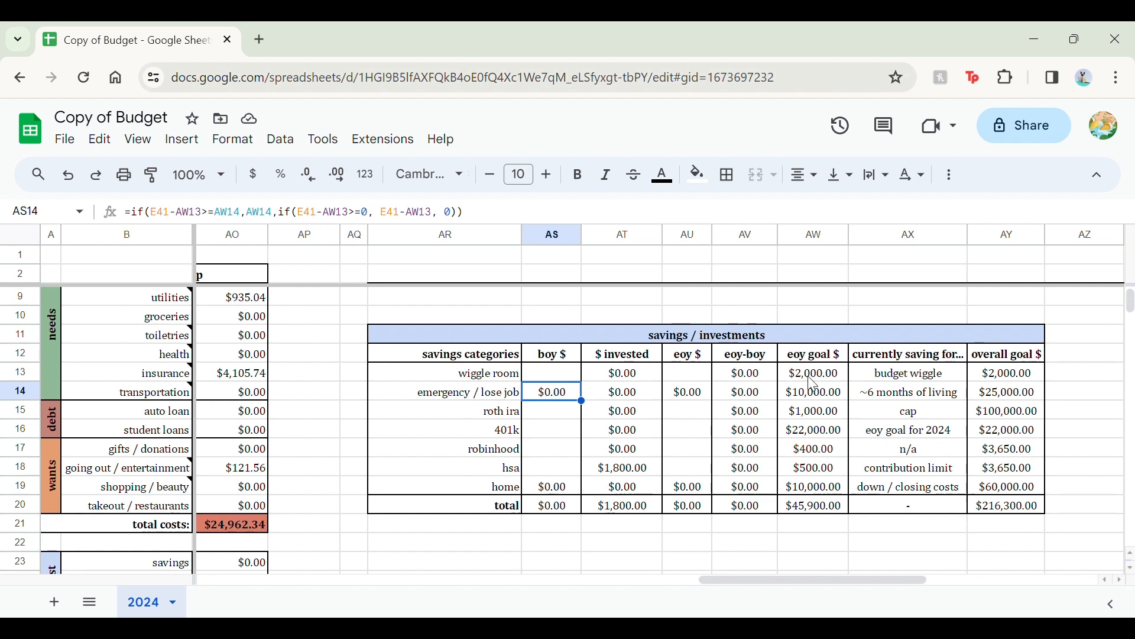
Step: Check the boy $ formulas for roth ira, 401k and robinhood, and open the roth ira formula =E46 in AS15
{"action": "key", "text": "Down"}
{"action": "key", "text": "Down"}
{"action": "key", "text": "Down"}
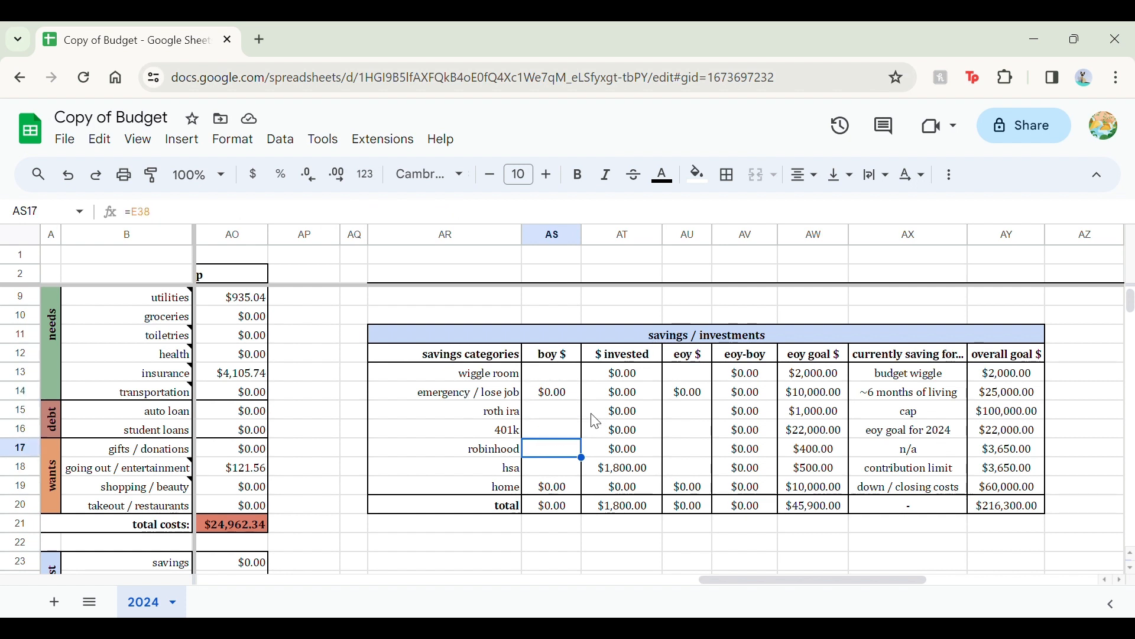
{"action": "key", "text": "Up"}
{"action": "key", "text": "Up"}
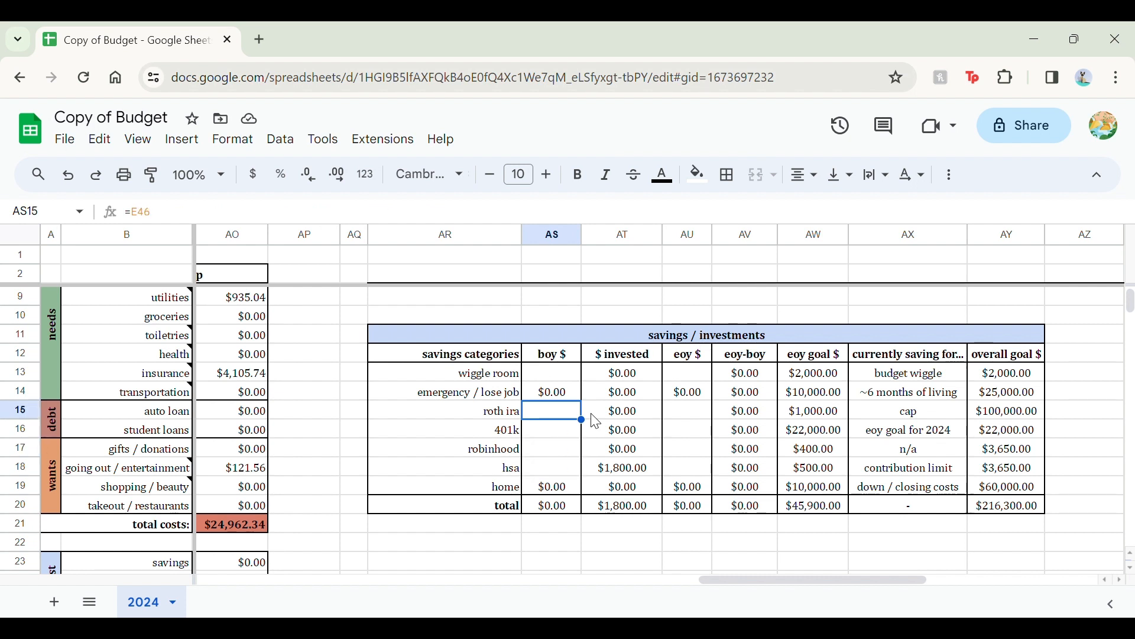
{"action": "key", "text": "Return"}
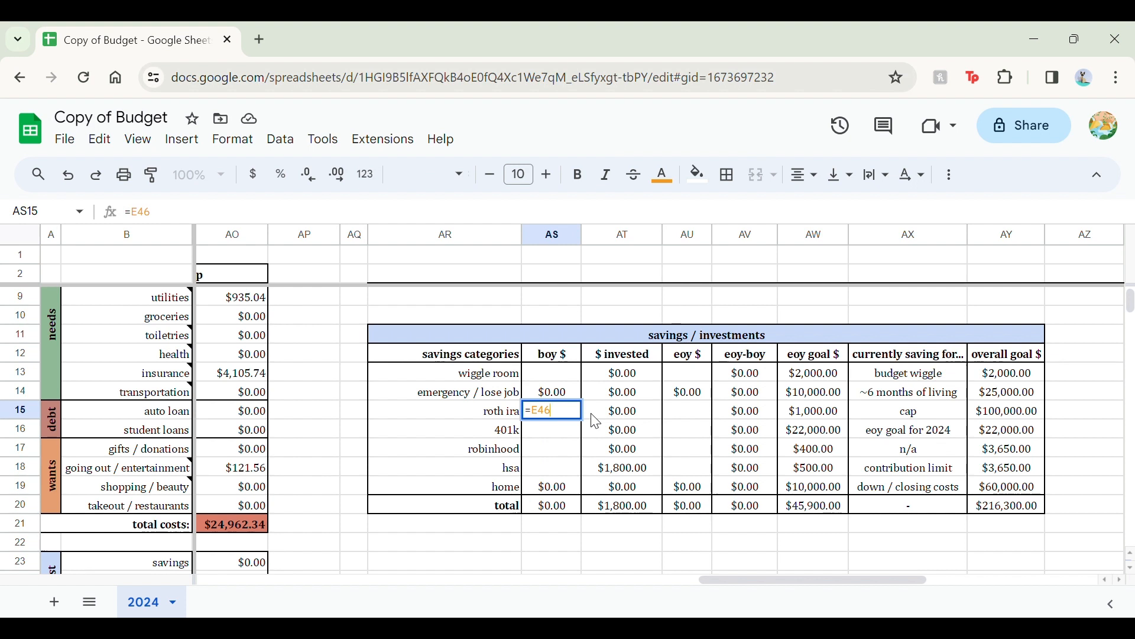
Step: Close the roth ira formula and inspect the home boy $ formula in AS19 and the total formula in AS20
{"action": "key", "text": "Return"}
{"action": "key", "text": "Down"}
{"action": "key", "text": "Down"}
{"action": "key", "text": "Down"}
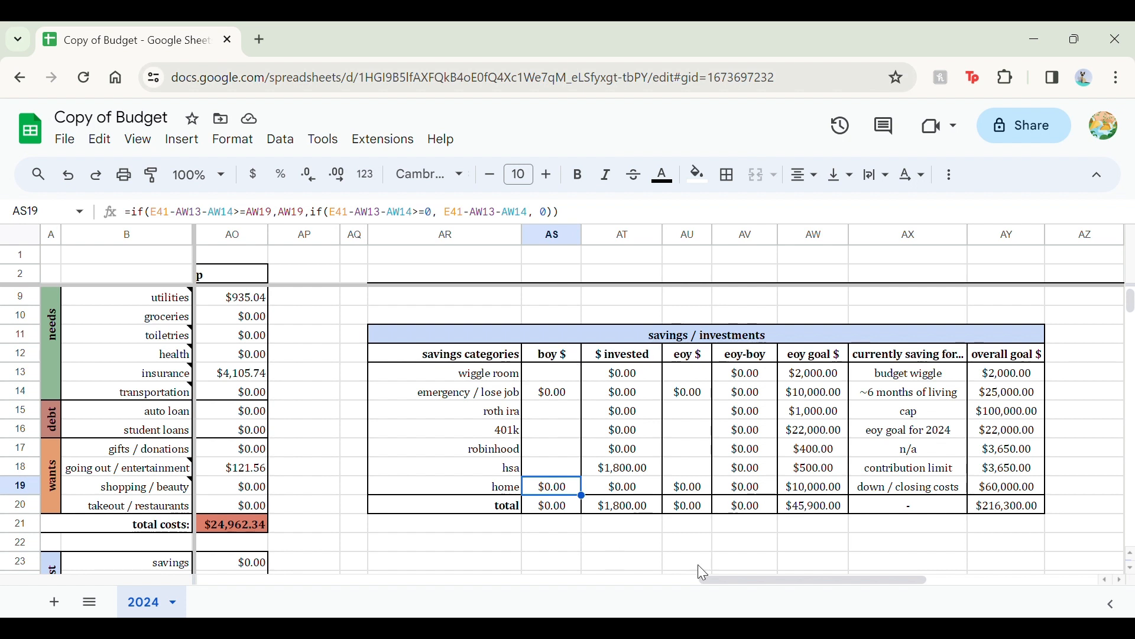
{"action": "left_click", "coordinate": [649, 528]}
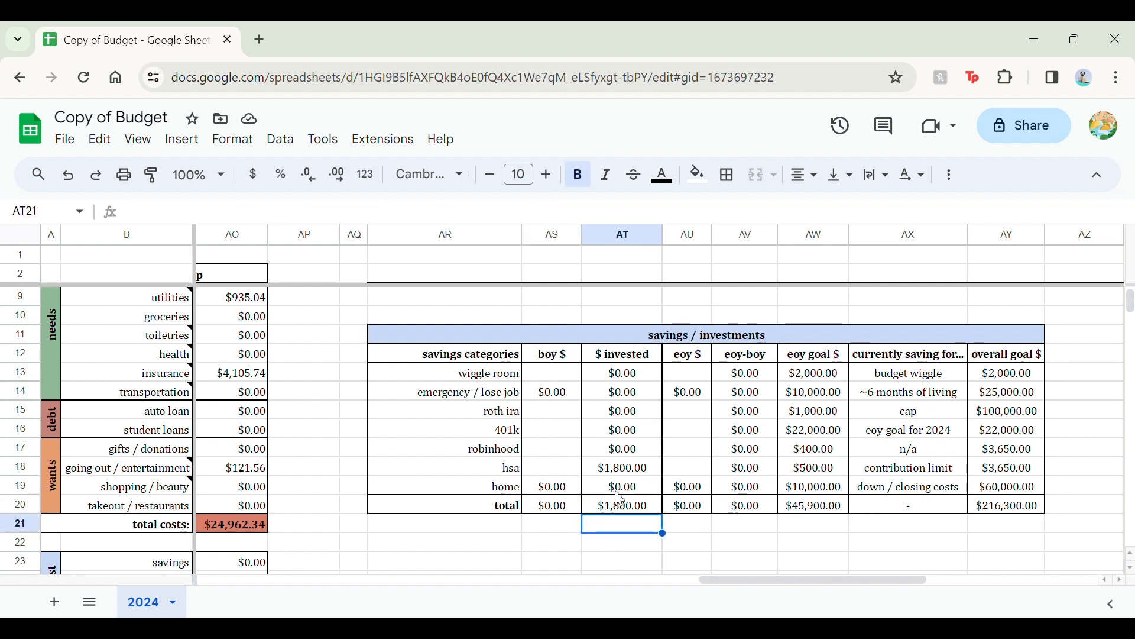
{"action": "scroll", "coordinate": [542, 477], "scroll_direction": "down", "scroll_amount": 1}
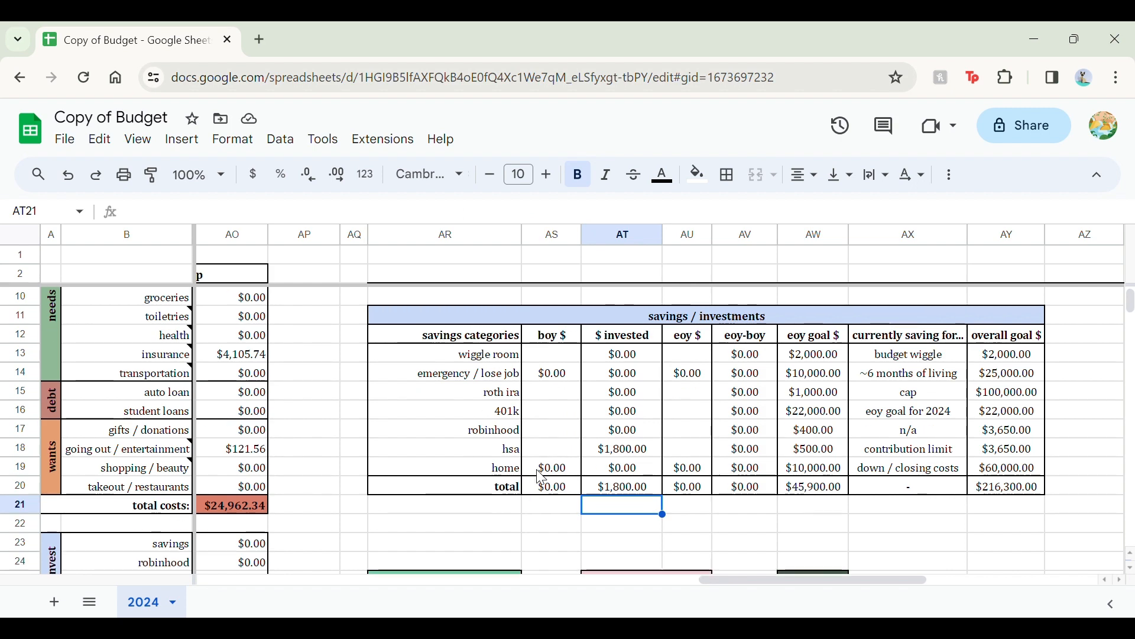
{"action": "left_click", "coordinate": [545, 482]}
Step: Examine the debt table's loan names, take-out dates, monthly min, principal $ and interest rate columns
{"action": "scroll", "coordinate": [548, 497], "scroll_direction": "up", "scroll_amount": 1}
{"action": "scroll", "coordinate": [547, 497], "scroll_direction": "up", "scroll_amount": 2}
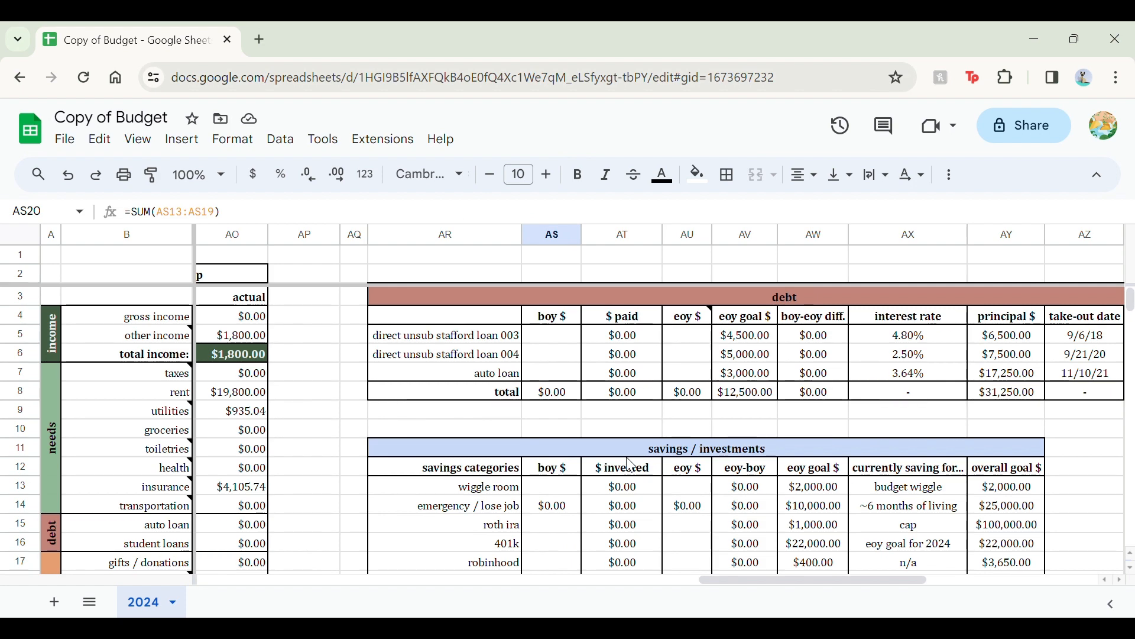
{"action": "left_click", "coordinate": [485, 341]}
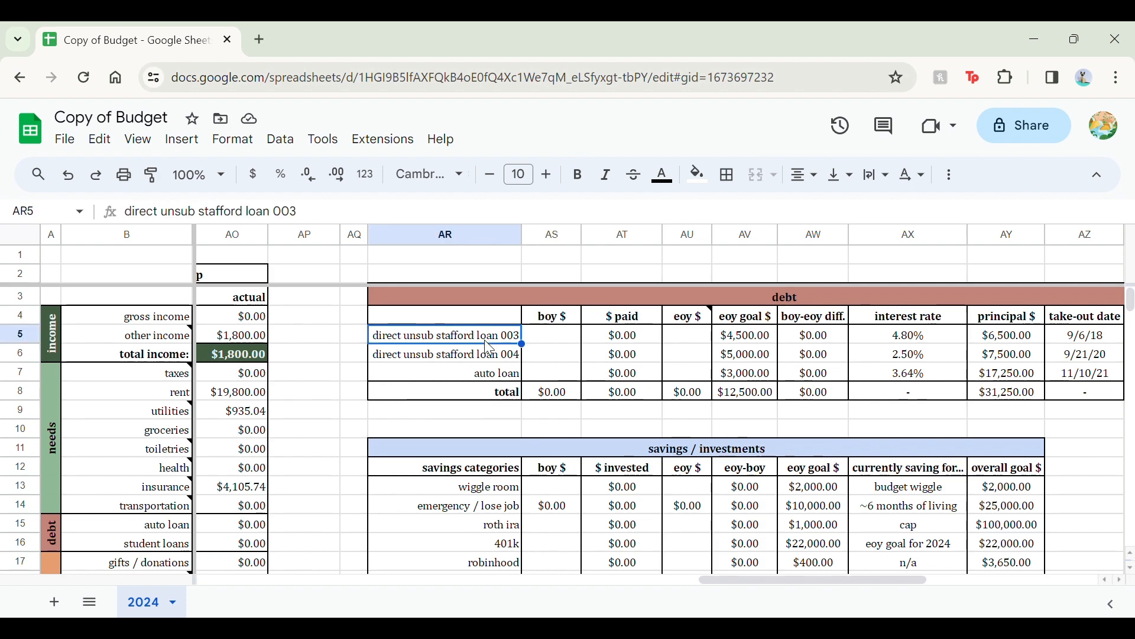
{"action": "scroll", "coordinate": [486, 345], "scroll_direction": "right", "scroll_amount": 2}
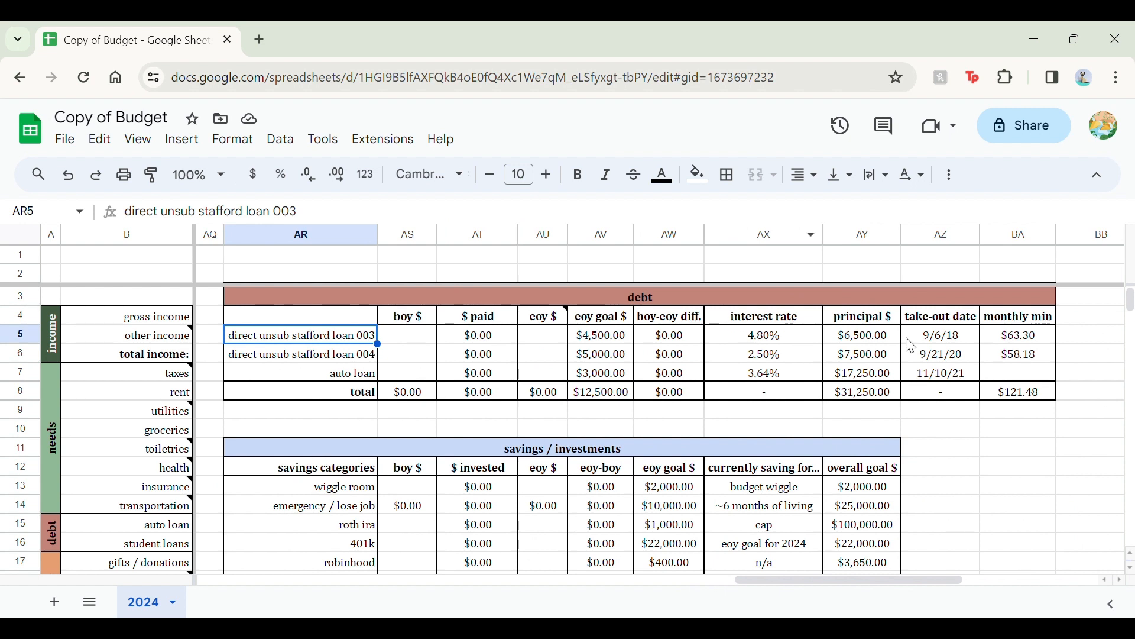
{"action": "left_click", "coordinate": [936, 322]}
{"action": "left_click_drag", "start_coordinate": [937, 334], "coordinate": [933, 372]}
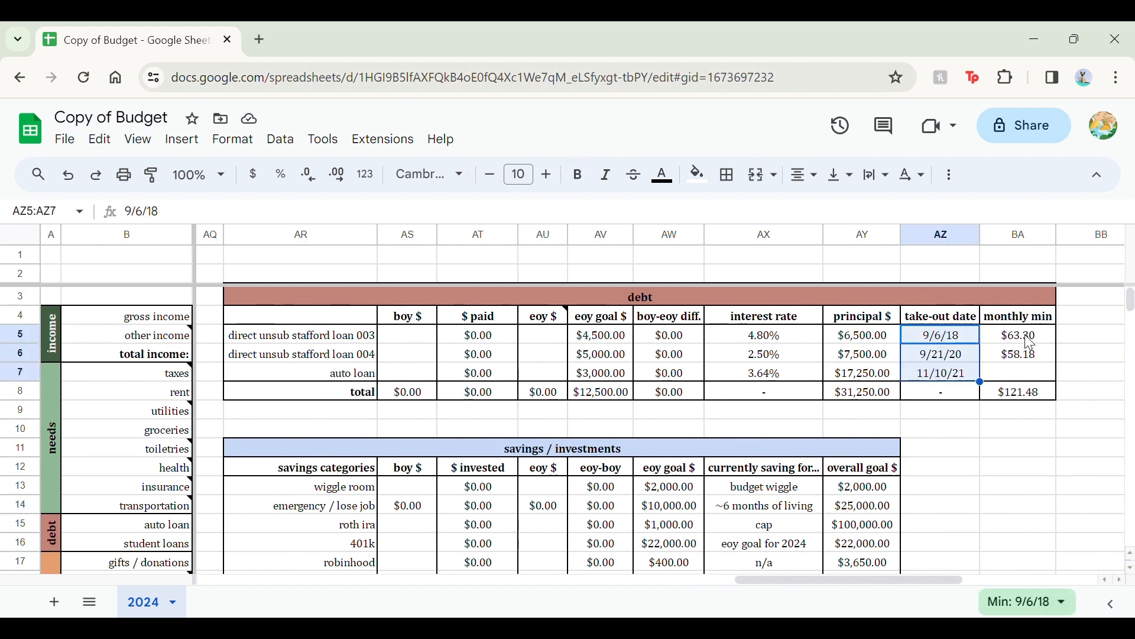
{"action": "key", "text": "Right"}
{"action": "left_click_drag", "start_coordinate": [844, 341], "coordinate": [849, 376]}
{"action": "left_click_drag", "start_coordinate": [768, 336], "coordinate": [788, 360]}
{"action": "scroll", "coordinate": [793, 368], "scroll_direction": "left", "scroll_amount": 2}
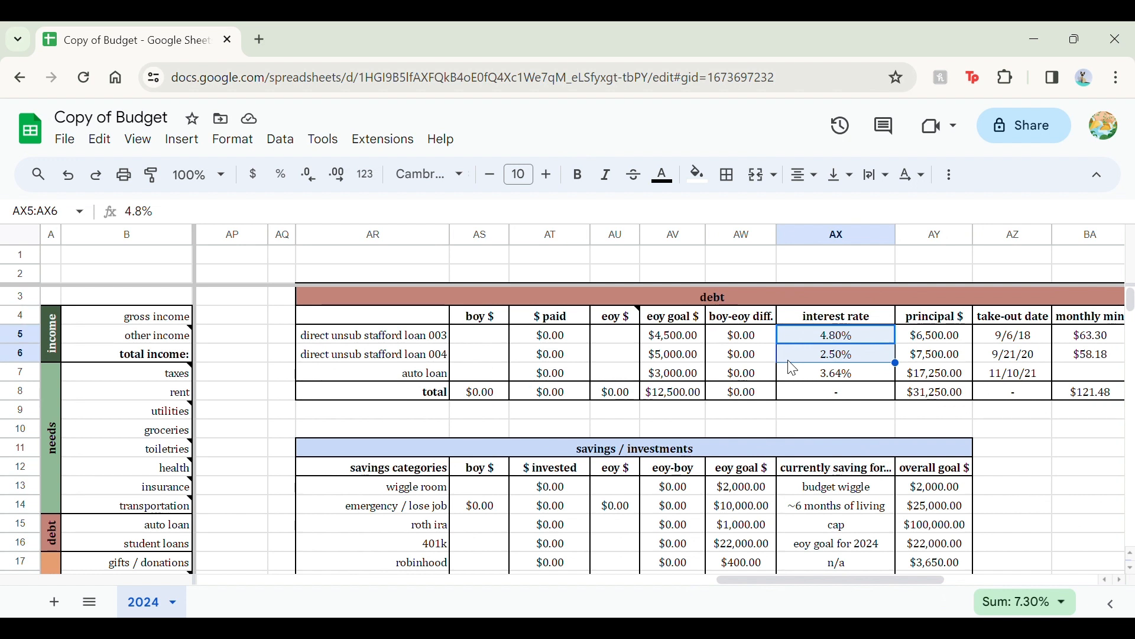
Step: Check the debt table's eoy goal $ amounts for both stafford loans and the total formula =SUM(AV5:AV7) in AV8
{"action": "left_click", "coordinate": [688, 340]}
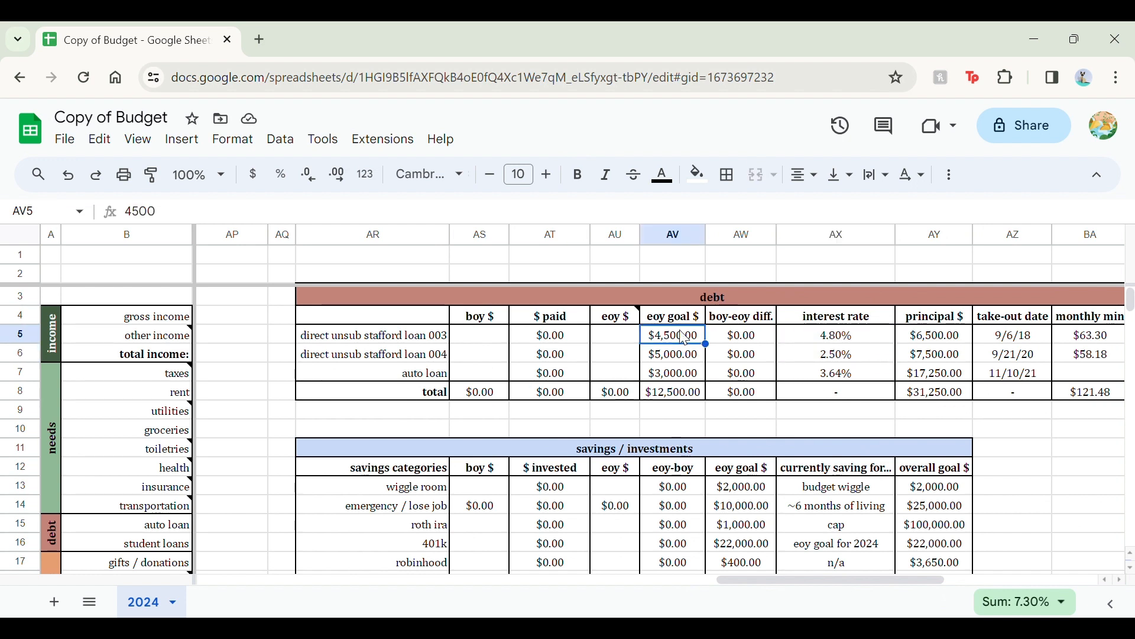
{"action": "left_click", "coordinate": [674, 359]}
{"action": "left_click", "coordinate": [671, 404]}
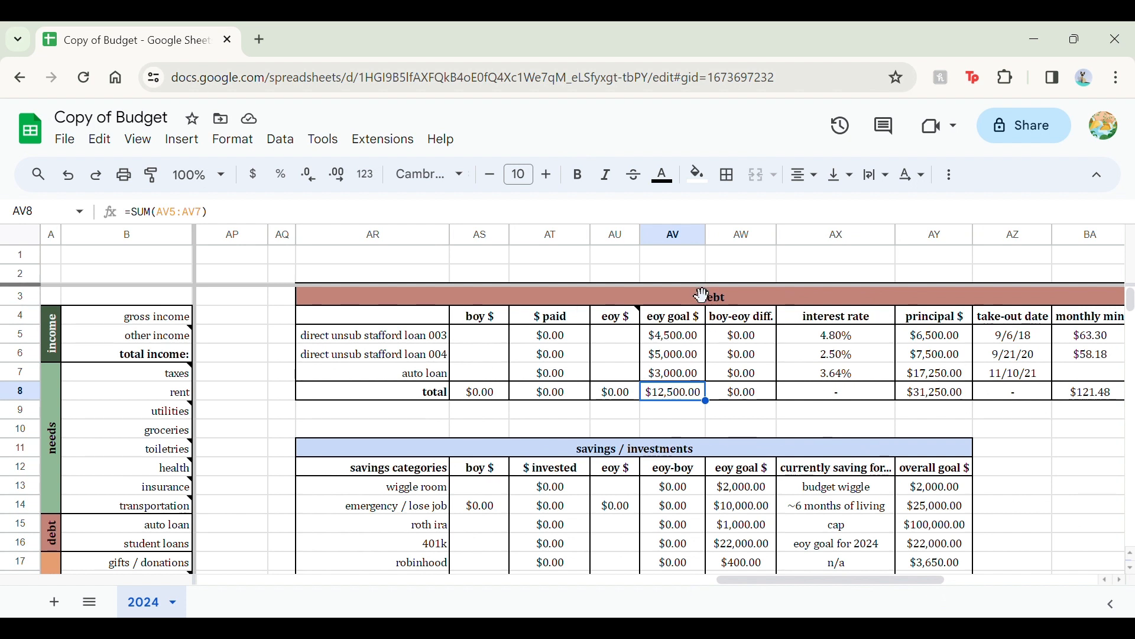
{"action": "left_click", "coordinate": [622, 471]}
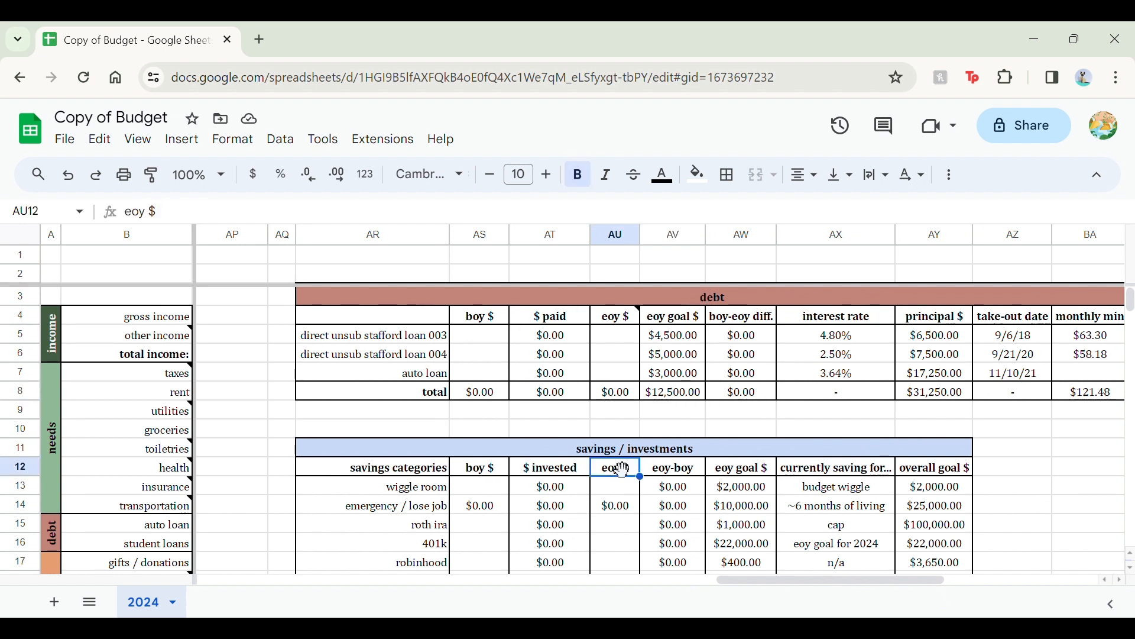
{"action": "key", "text": "Up"}
{"action": "key", "text": "Up"}
{"action": "key", "text": "Up"}
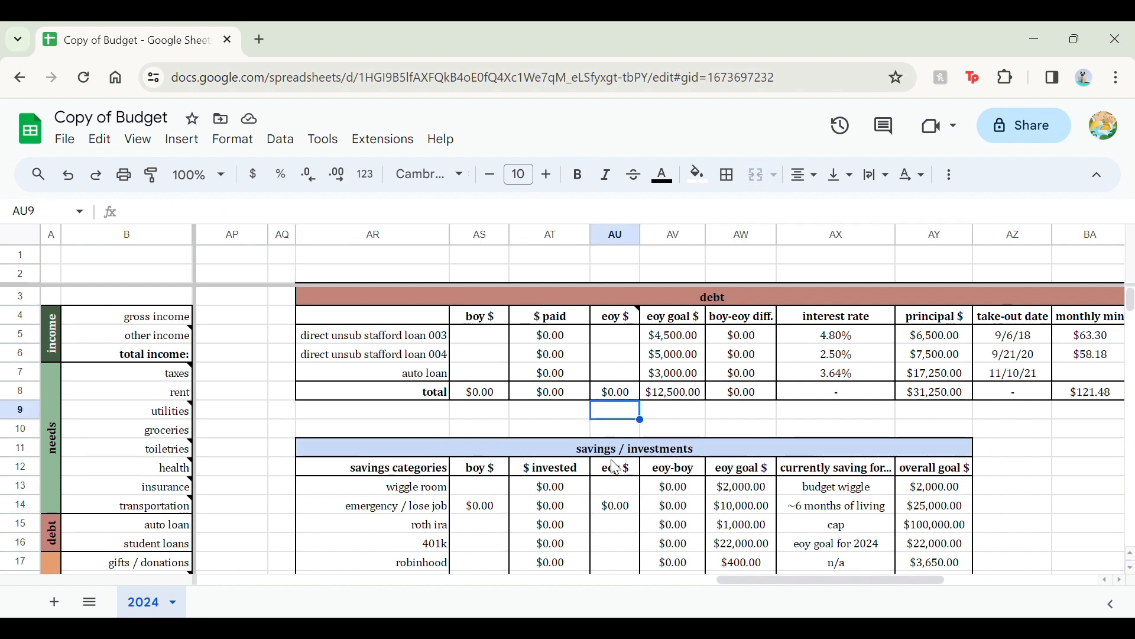
{"action": "key", "text": "Left"}
{"action": "key", "text": "Left"}
{"action": "key", "text": "Left"}
{"action": "key", "text": "Left"}
{"action": "key", "text": "Left"}
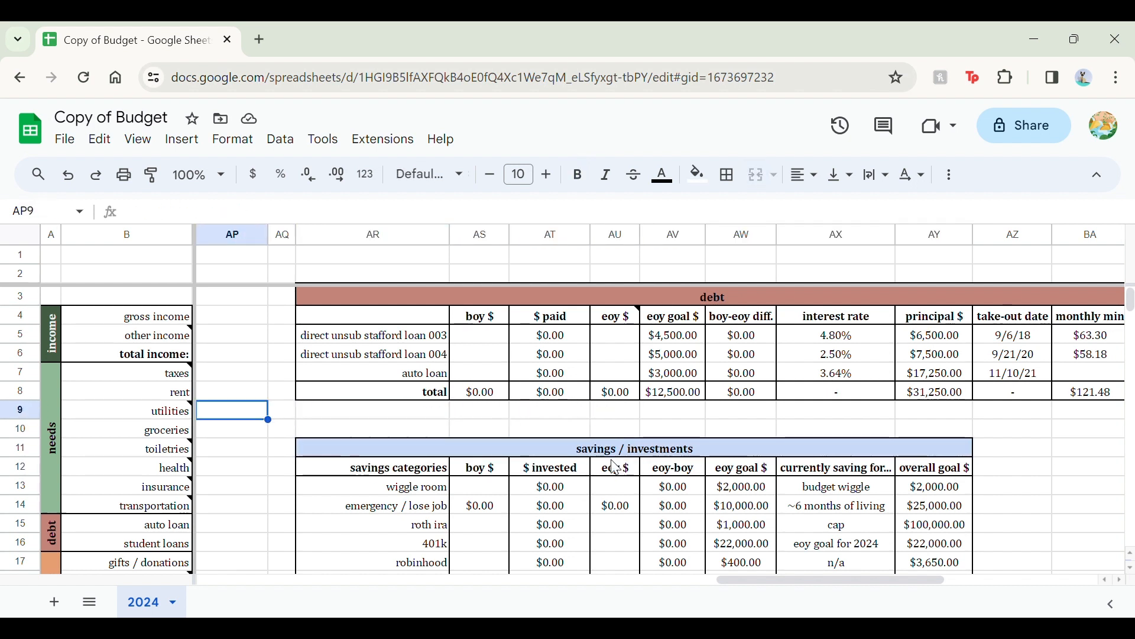
{"action": "key", "text": "Right"}
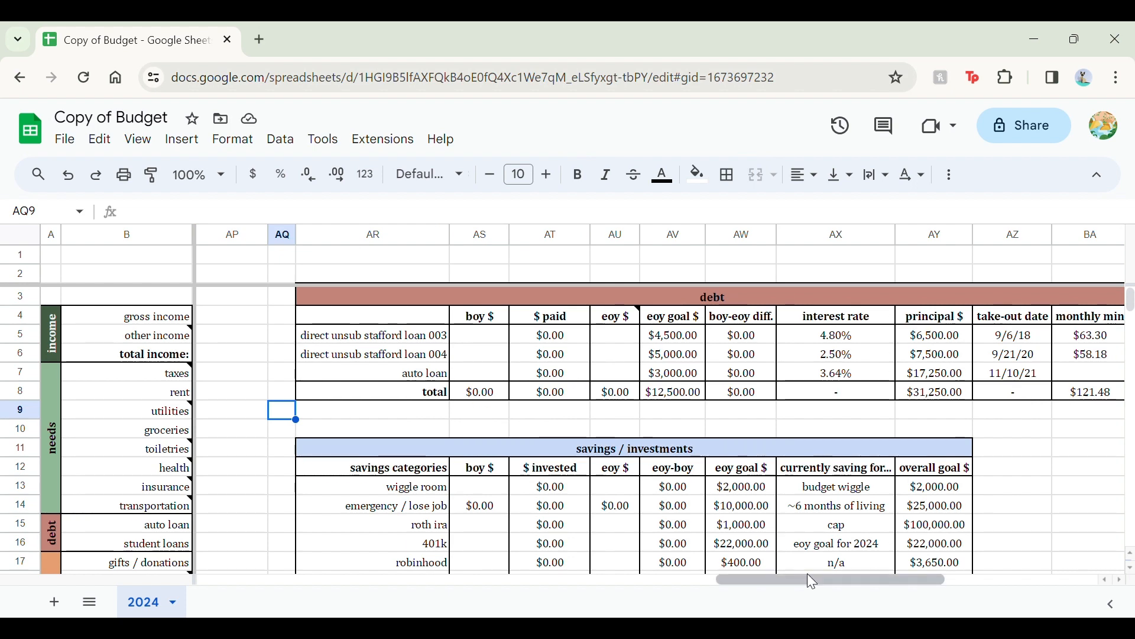
Step: Examine the January 2024 entries in the 2024 Purchases table, including the utilities category in BF6, alongside the monthly budget columns
{"action": "left_click_drag", "start_coordinate": [896, 573], "coordinate": [741, 496]}
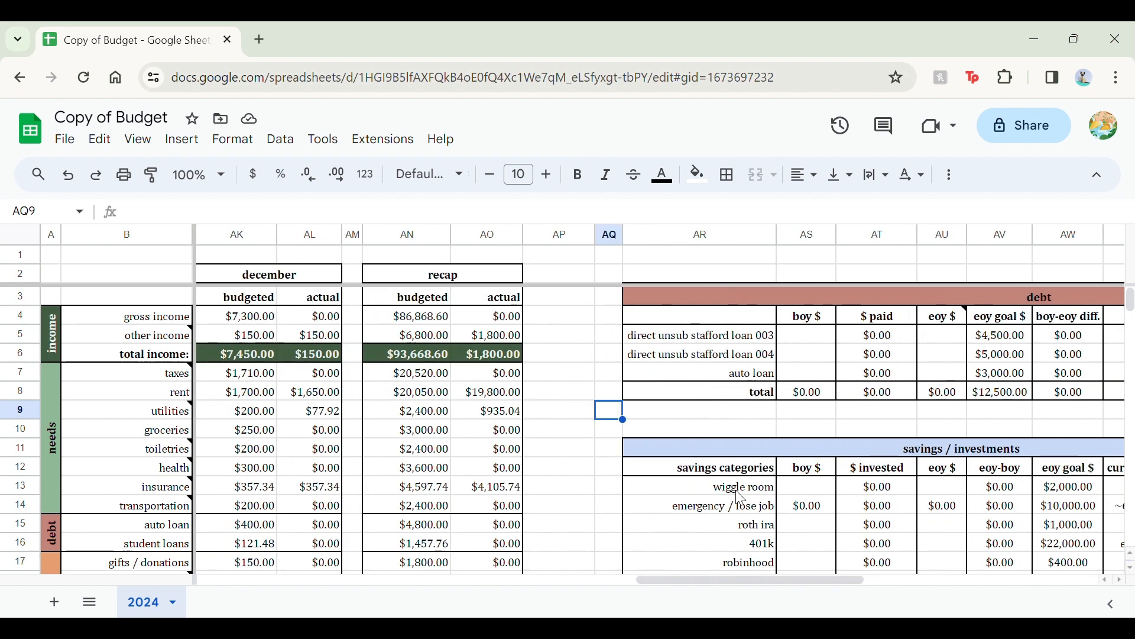
{"action": "scroll", "coordinate": [740, 497], "scroll_direction": "right", "scroll_amount": 10}
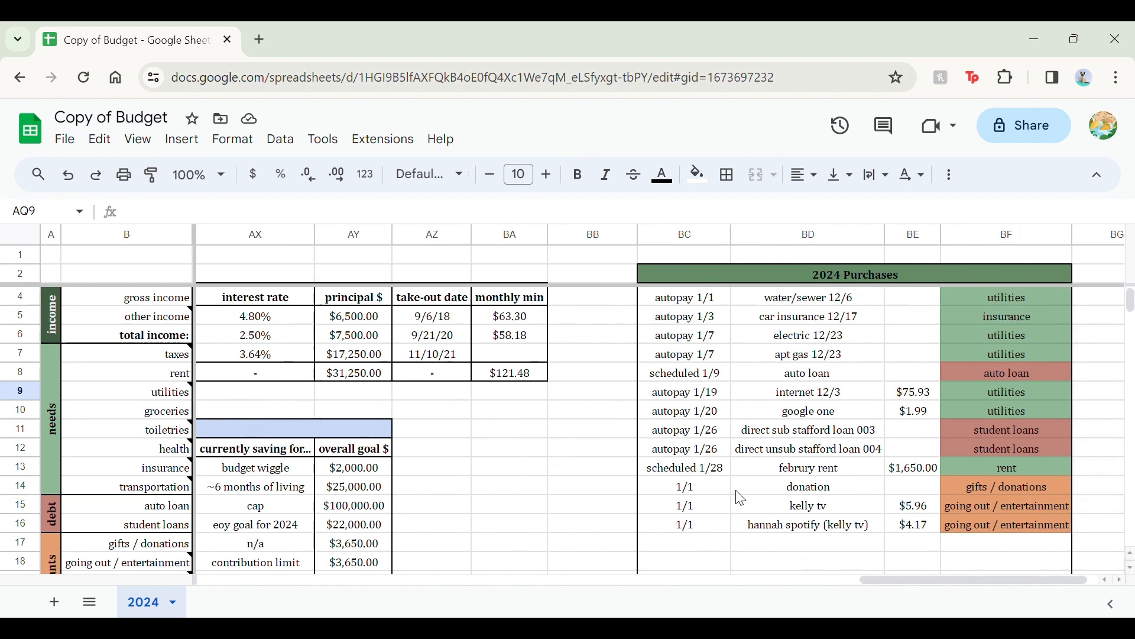
{"action": "scroll", "coordinate": [740, 498], "scroll_direction": "right", "scroll_amount": 2}
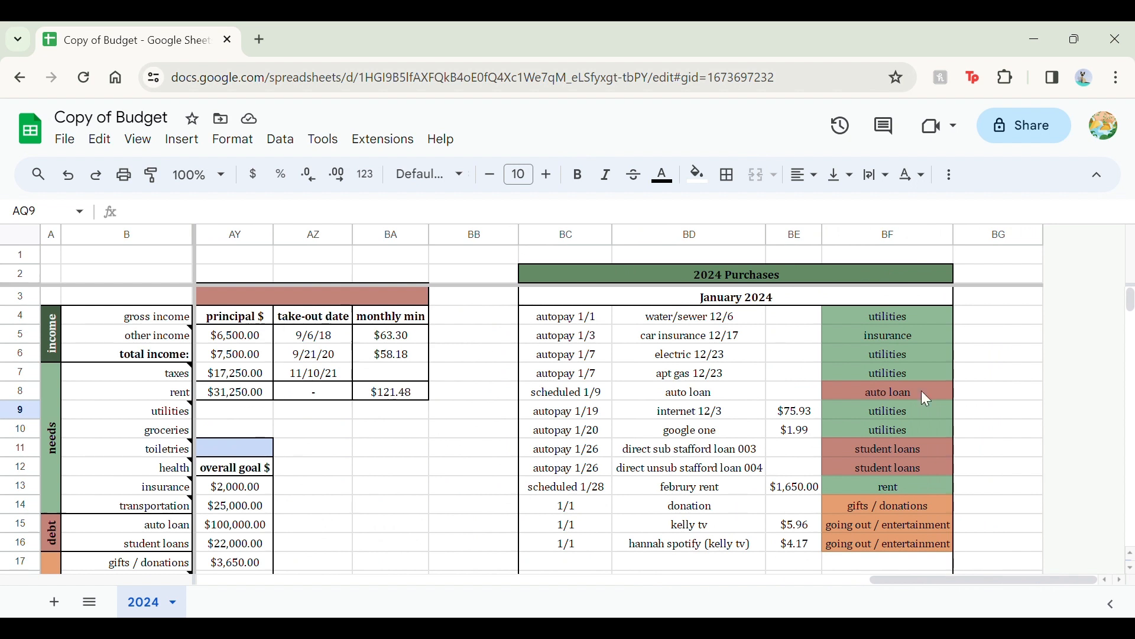
{"action": "left_click", "coordinate": [839, 352]}
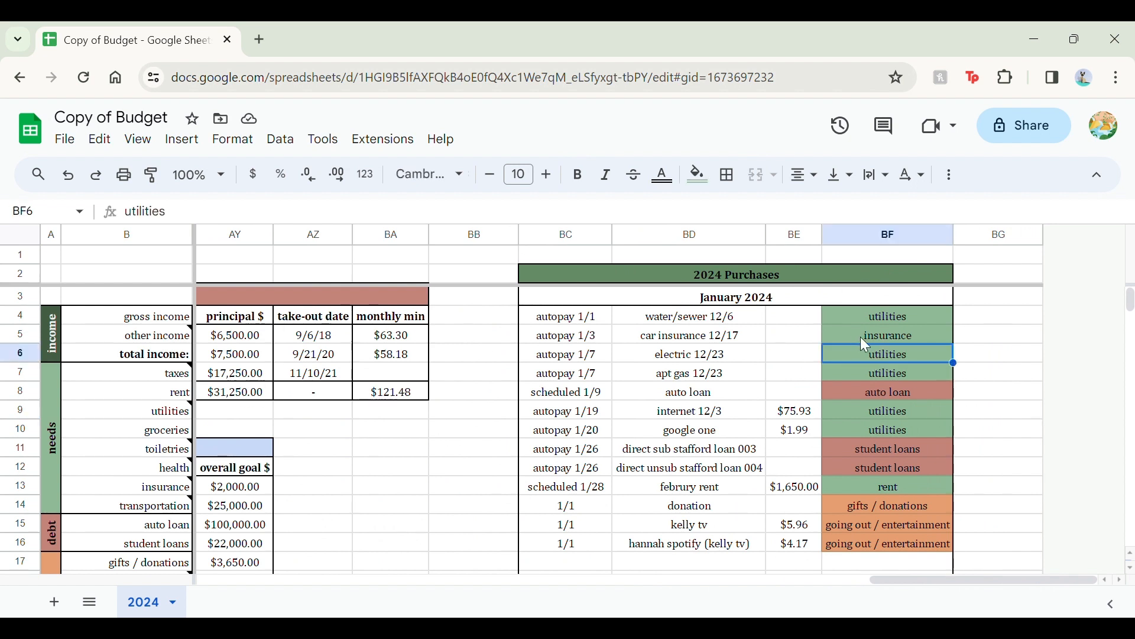
{"action": "scroll", "coordinate": [865, 378], "scroll_direction": "down", "scroll_amount": 1}
{"action": "scroll", "coordinate": [866, 382], "scroll_direction": "left", "scroll_amount": 10}
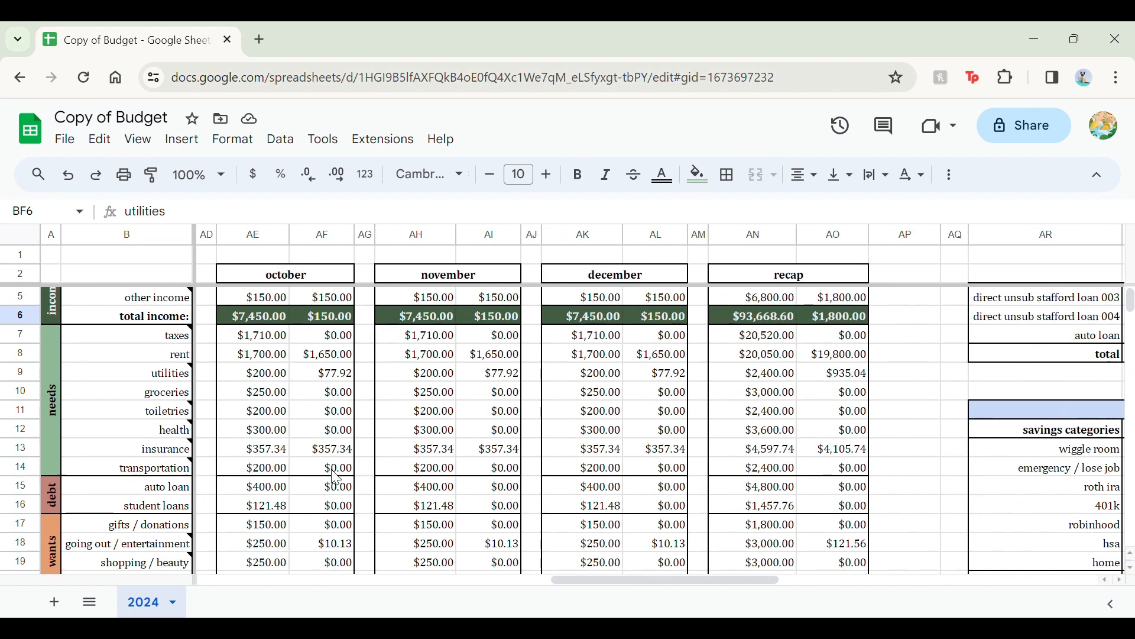
{"action": "scroll", "coordinate": [363, 517], "scroll_direction": "right", "scroll_amount": 10}
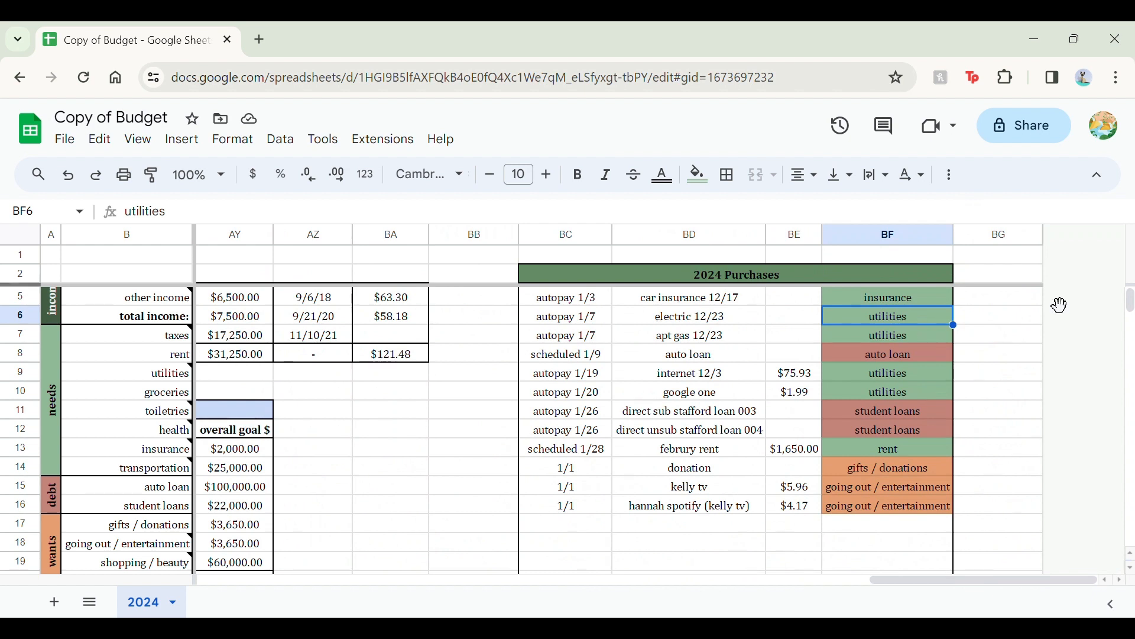
{"action": "scroll", "coordinate": [904, 347], "scroll_direction": "up", "scroll_amount": 2}
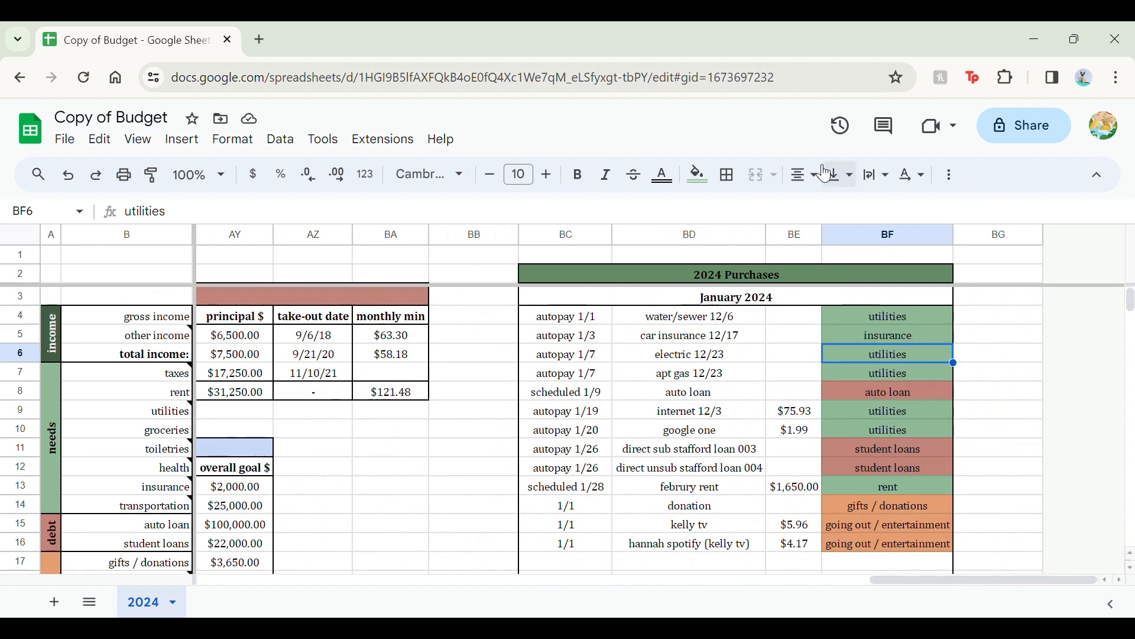
Step: Open the conditional formatting rules for BF6 and view the rule for text that is exactly "income"
{"action": "left_click", "coordinate": [702, 175]}
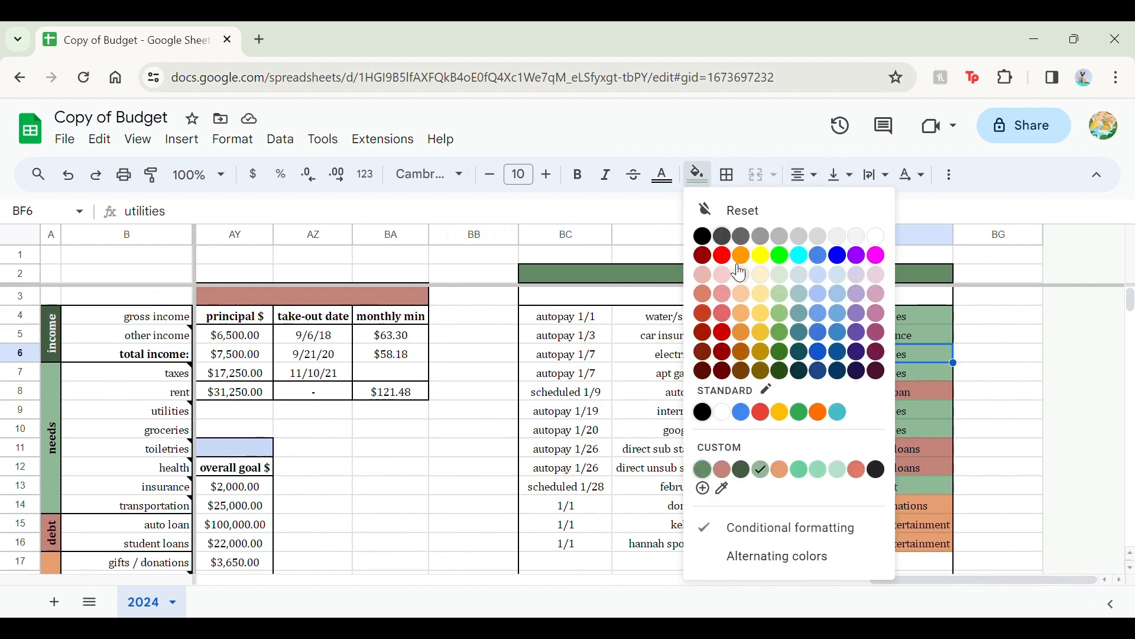
{"action": "left_click", "coordinate": [786, 538]}
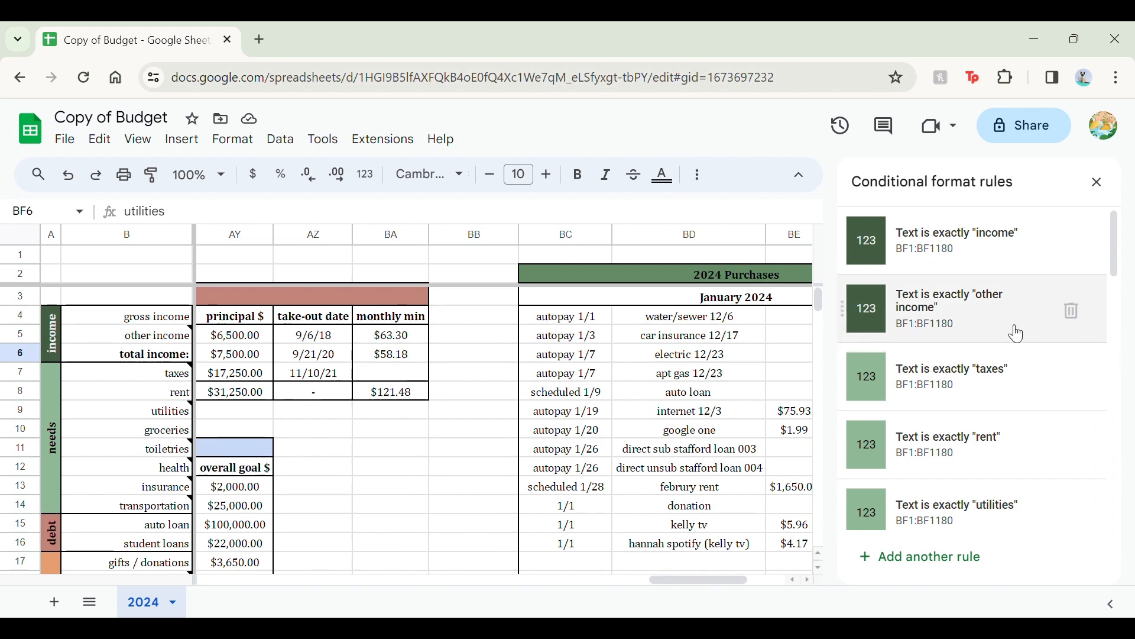
{"action": "left_click", "coordinate": [986, 266]}
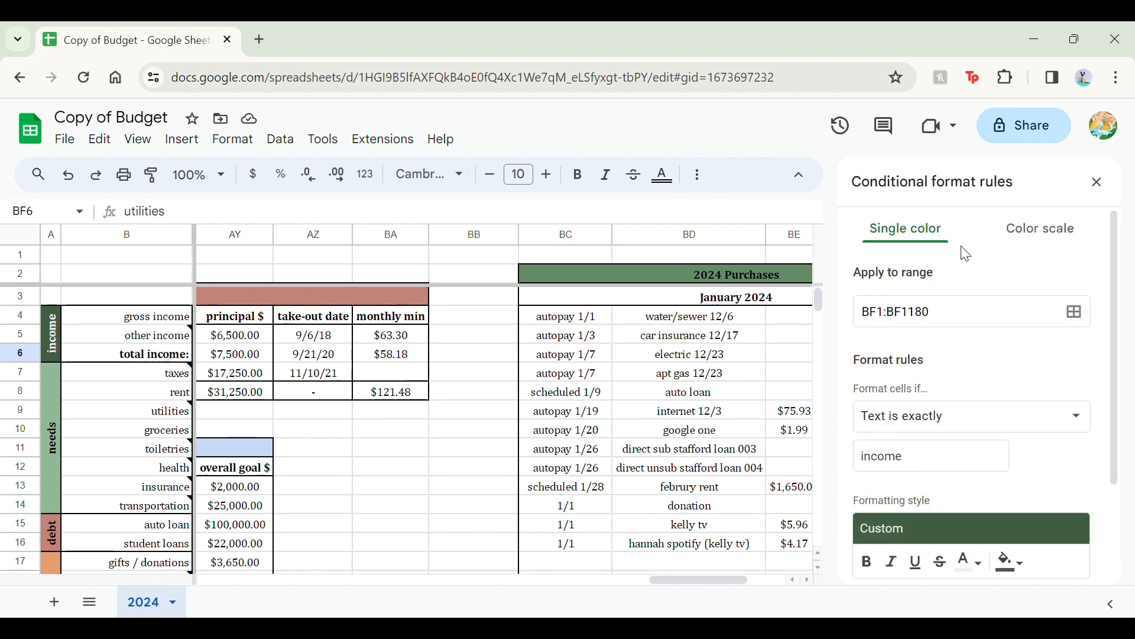
{"action": "scroll", "coordinate": [745, 436], "scroll_direction": "right", "scroll_amount": 3}
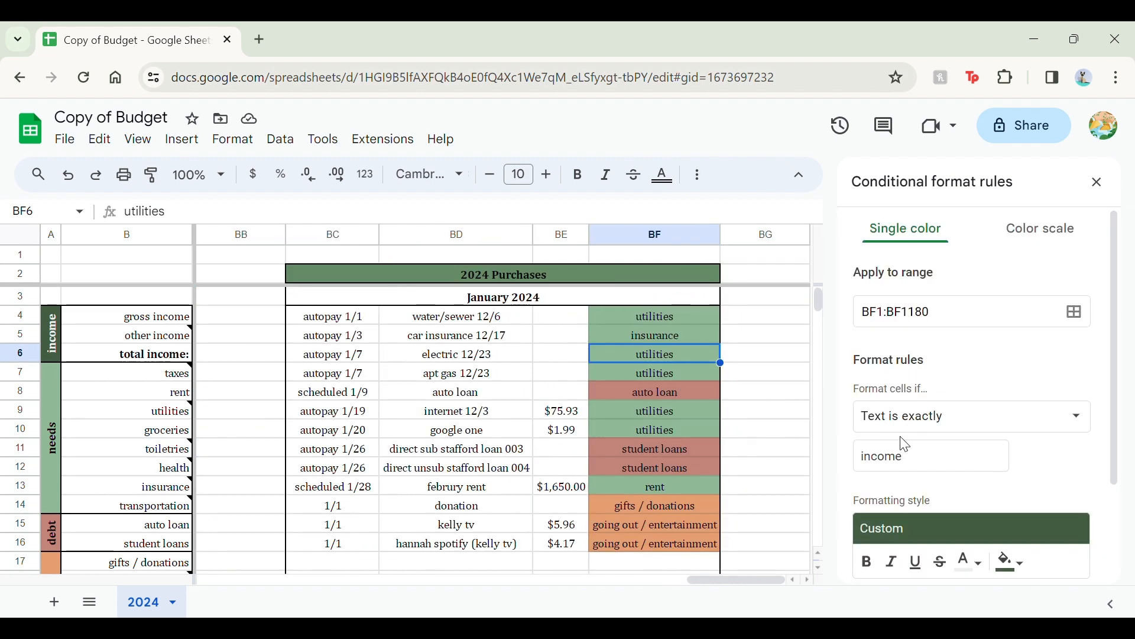
Step: Inspect the income rule's range BF1:BF1180 and its "Text is exactly" condition against the category column of the purchases table
{"action": "left_click", "coordinate": [986, 322]}
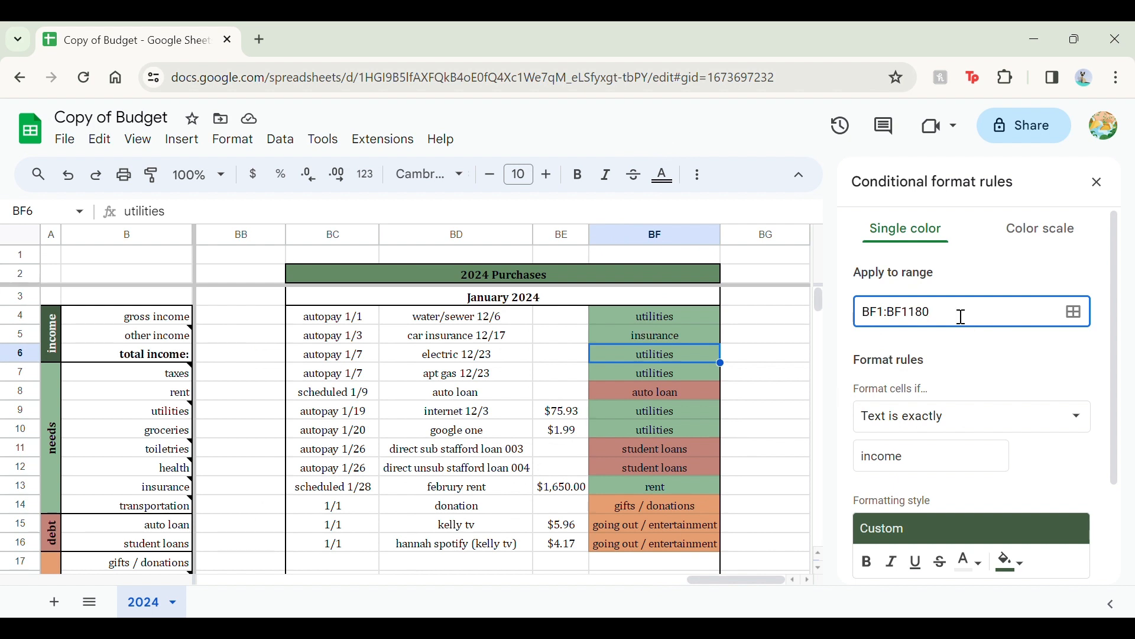
{"action": "left_click_drag", "start_coordinate": [903, 314], "coordinate": [977, 320]}
{"action": "left_click", "coordinate": [977, 320]}
{"action": "scroll", "coordinate": [790, 442], "scroll_direction": "down", "scroll_amount": 2}
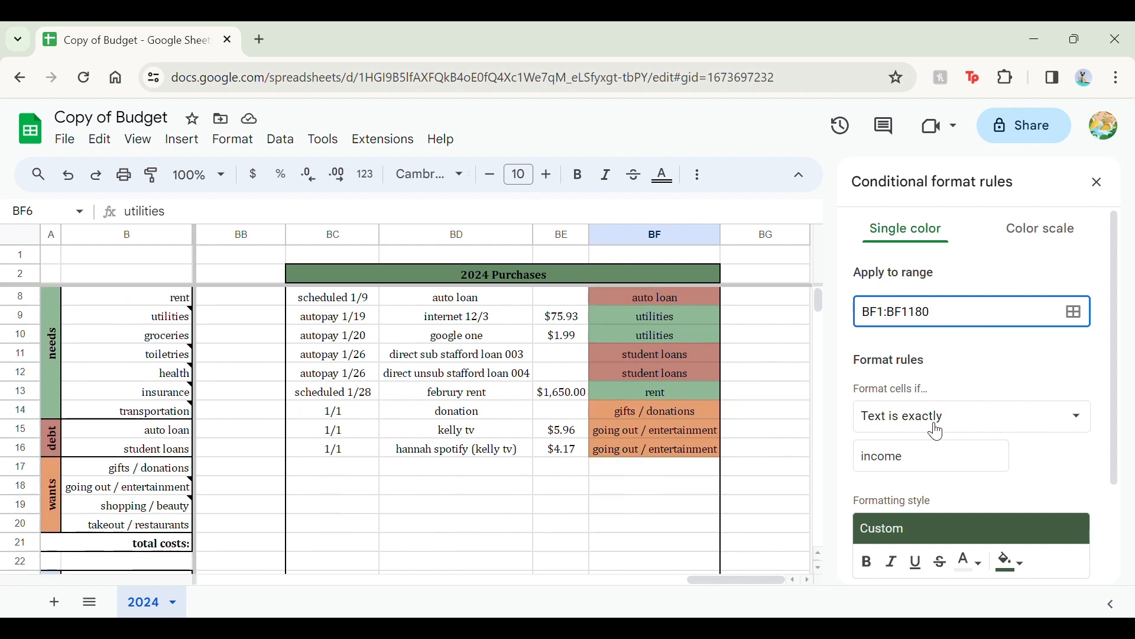
{"action": "scroll", "coordinate": [633, 444], "scroll_direction": "down", "scroll_amount": 12}
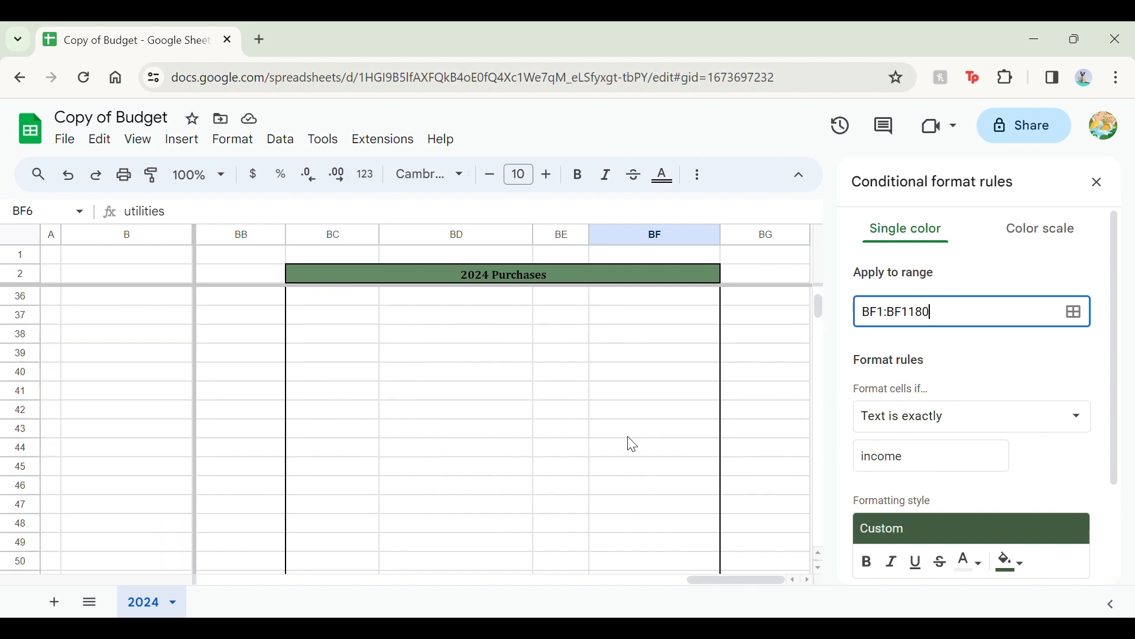
{"action": "scroll", "coordinate": [633, 444], "scroll_direction": "down", "scroll_amount": 1}
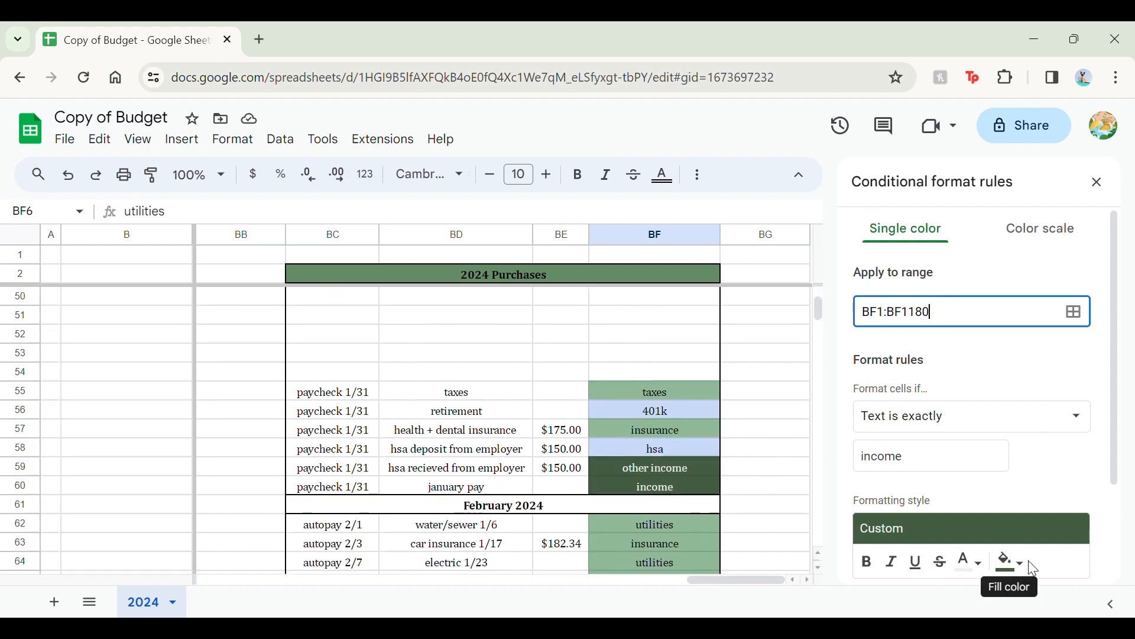
{"action": "scroll", "coordinate": [1021, 561], "scroll_direction": "down", "scroll_amount": 2}
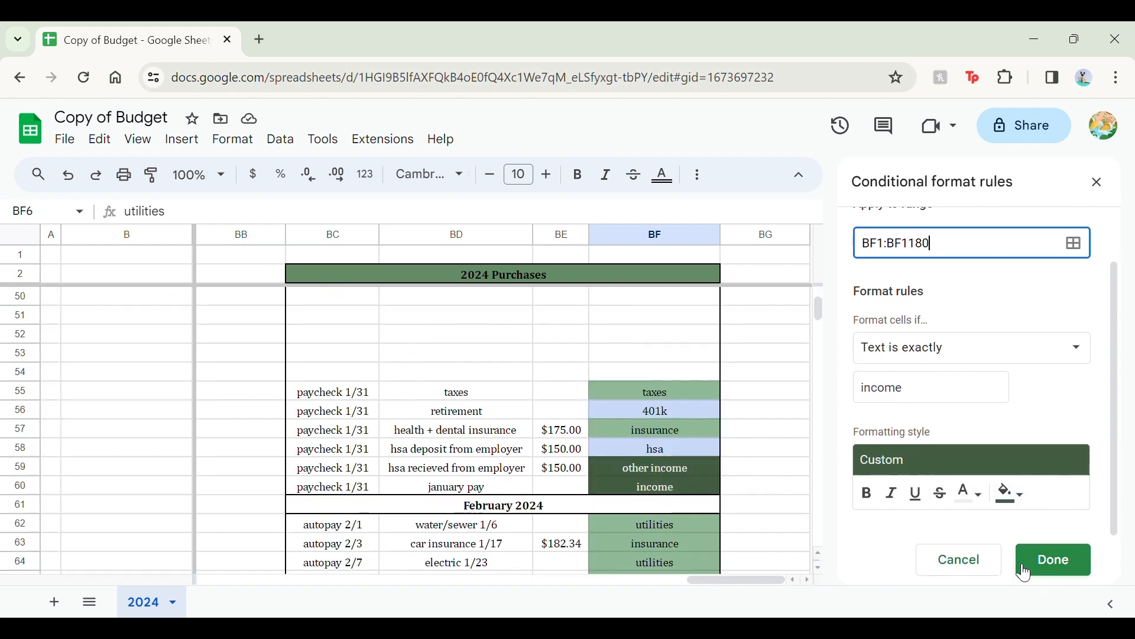
Step: Check the fill color and text color options of the income rule, then finish the rule without altering its formatting
{"action": "left_click", "coordinate": [1030, 501]}
{"action": "left_click", "coordinate": [1030, 502]}
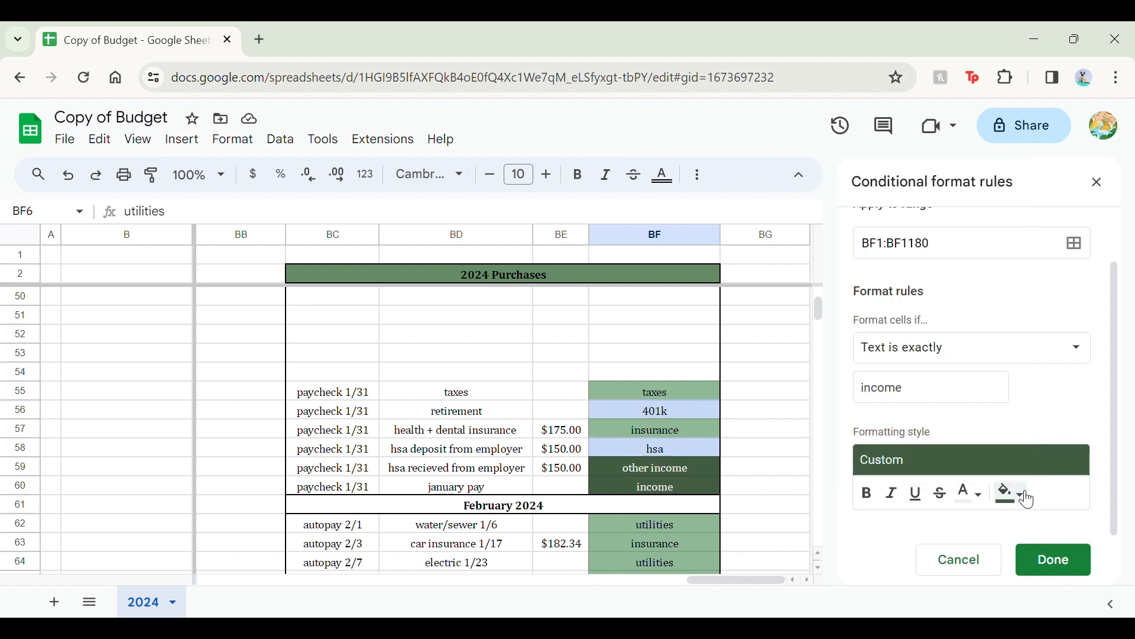
{"action": "left_click", "coordinate": [973, 500]}
{"action": "left_click", "coordinate": [973, 499]}
{"action": "left_click", "coordinate": [1018, 569]}
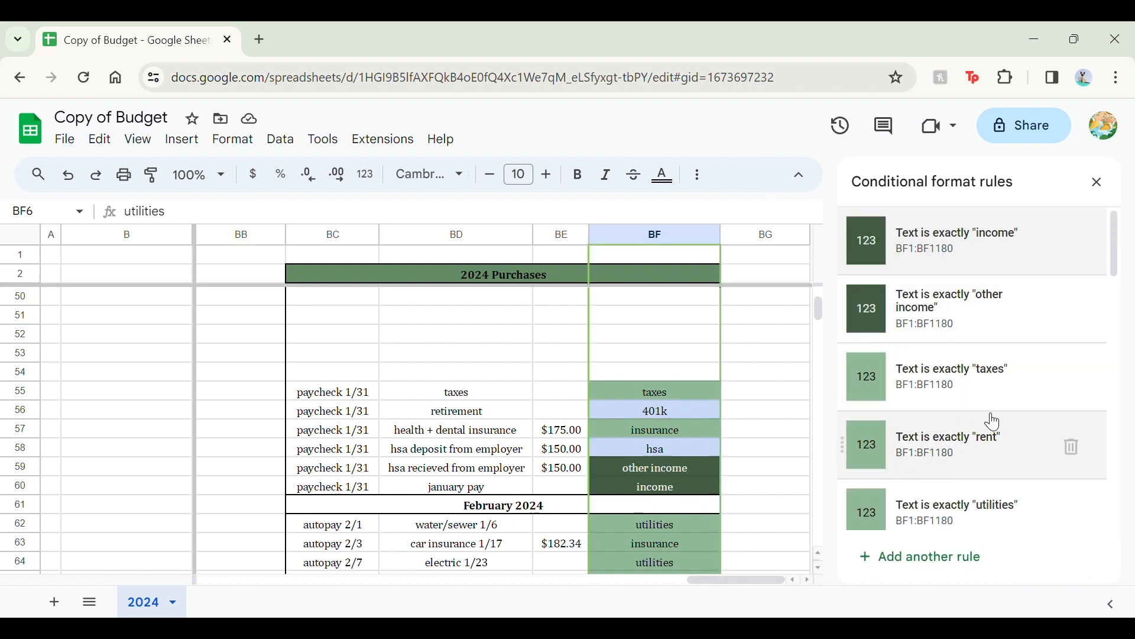
Step: Review the remaining conditional format rules for the category column through 401k and return to the january to april columns
{"action": "scroll", "coordinate": [943, 481], "scroll_direction": "down", "scroll_amount": 8}
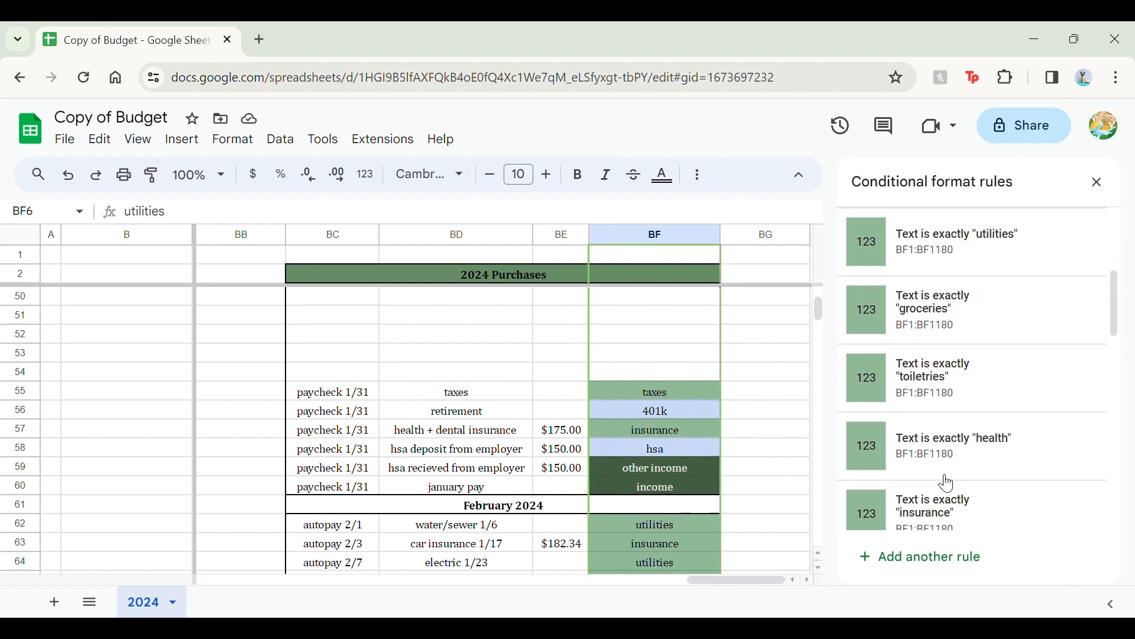
{"action": "scroll", "coordinate": [948, 484], "scroll_direction": "down", "scroll_amount": 8}
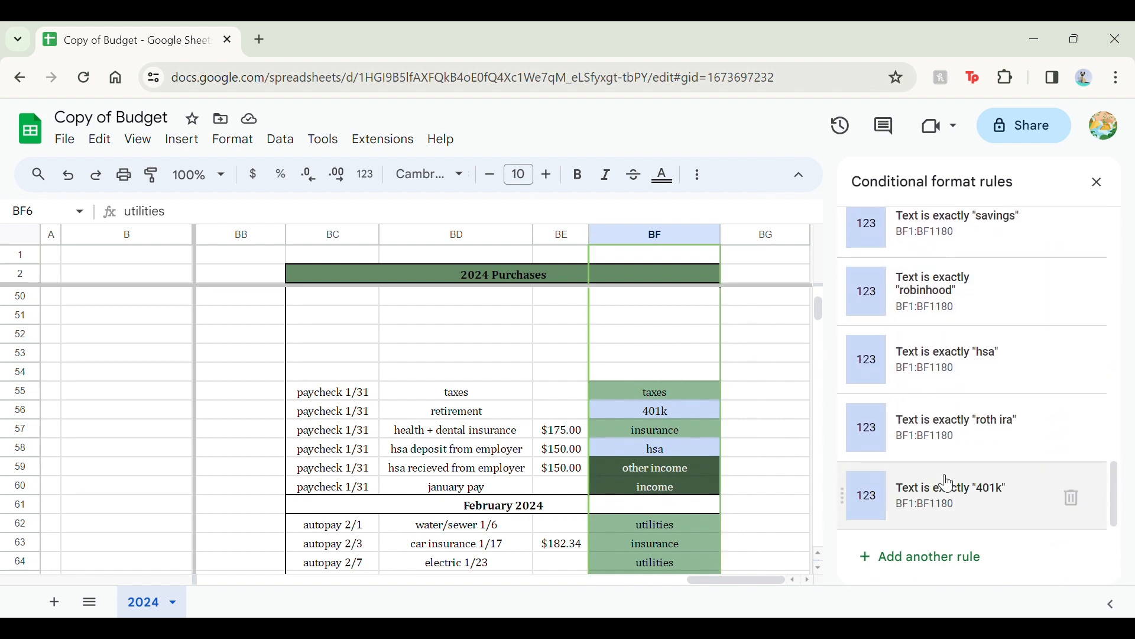
{"action": "scroll", "coordinate": [395, 347], "scroll_direction": "left", "scroll_amount": 20}
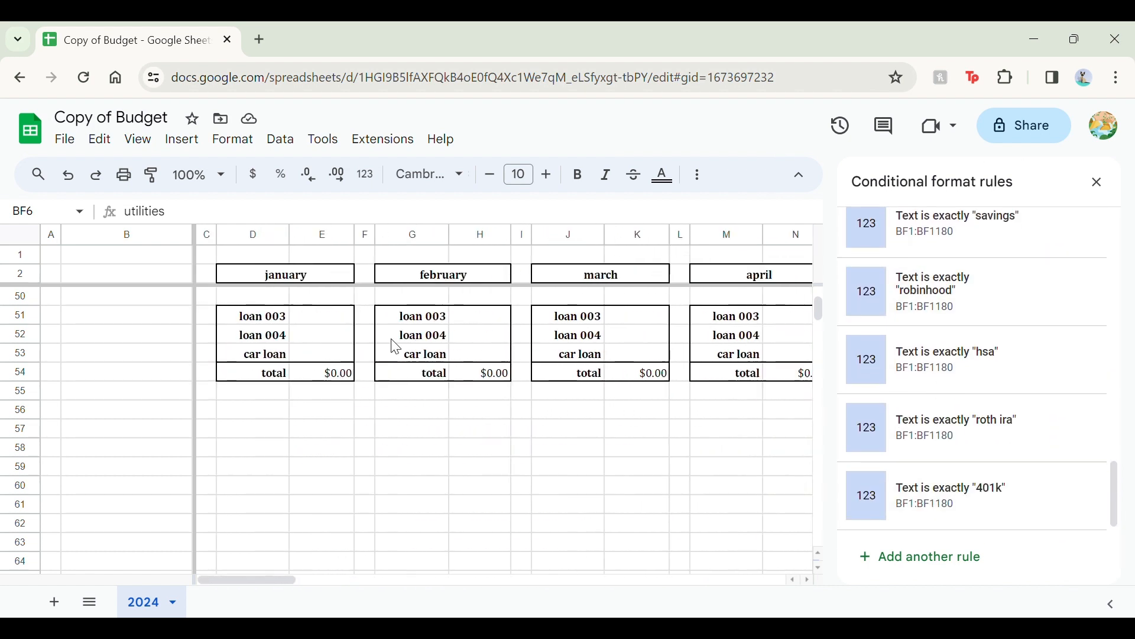
Step: Compare the color-coded income, needs, debt and wants categories with the rule list and close the conditional format rules
{"action": "scroll", "coordinate": [396, 347], "scroll_direction": "up", "scroll_amount": 9}
{"action": "scroll", "coordinate": [395, 347], "scroll_direction": "up", "scroll_amount": 7}
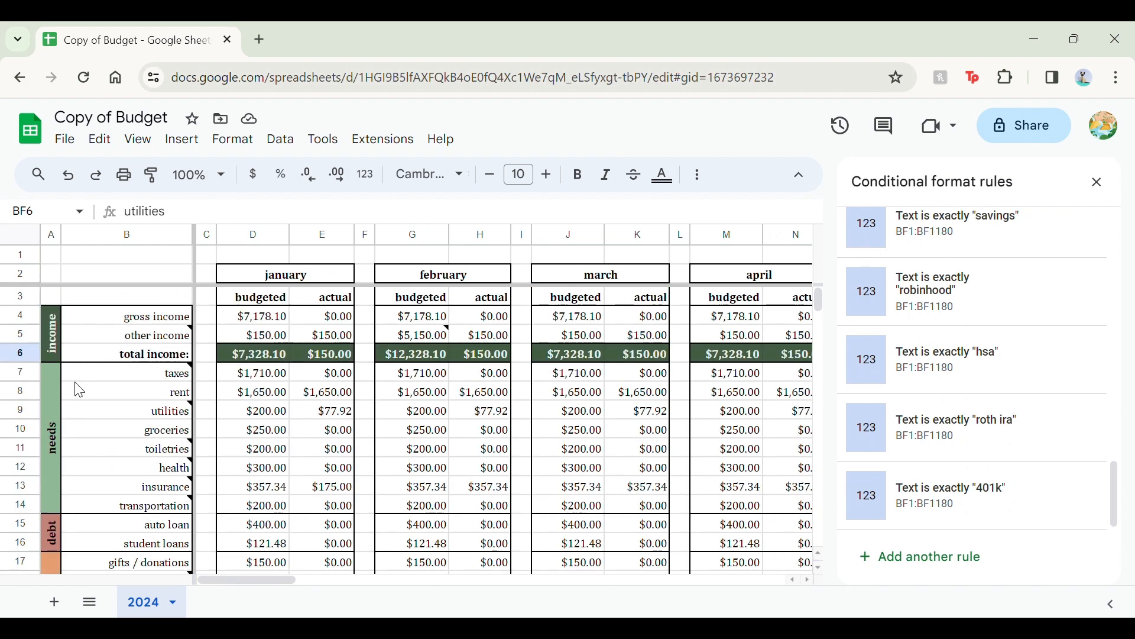
{"action": "scroll", "coordinate": [156, 468], "scroll_direction": "down", "scroll_amount": 3}
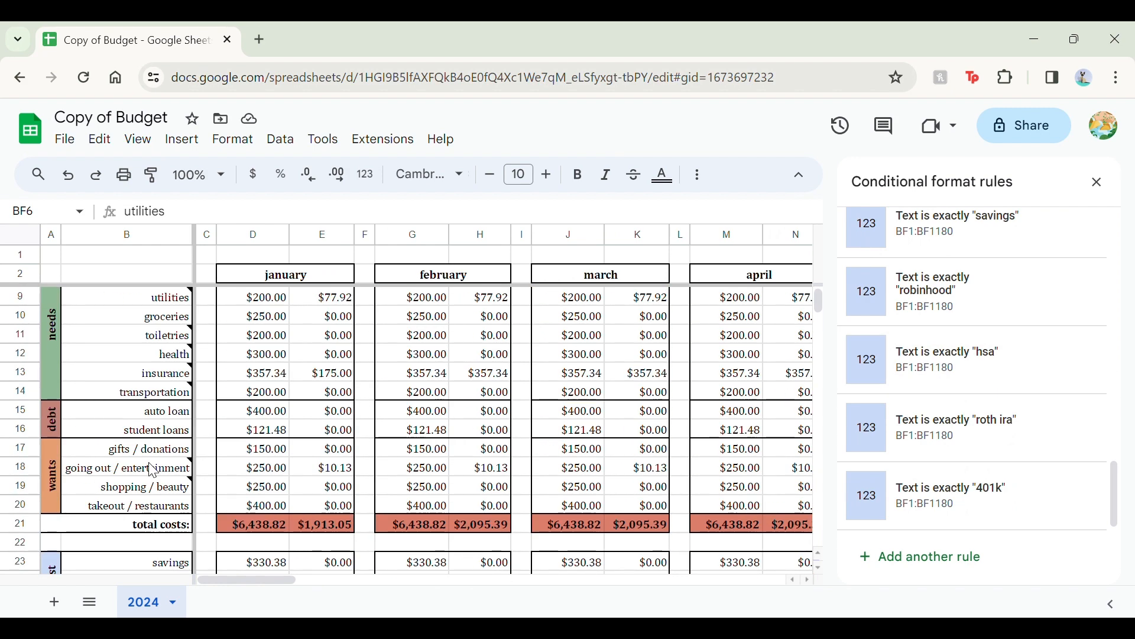
{"action": "scroll", "coordinate": [152, 471], "scroll_direction": "up", "scroll_amount": 3}
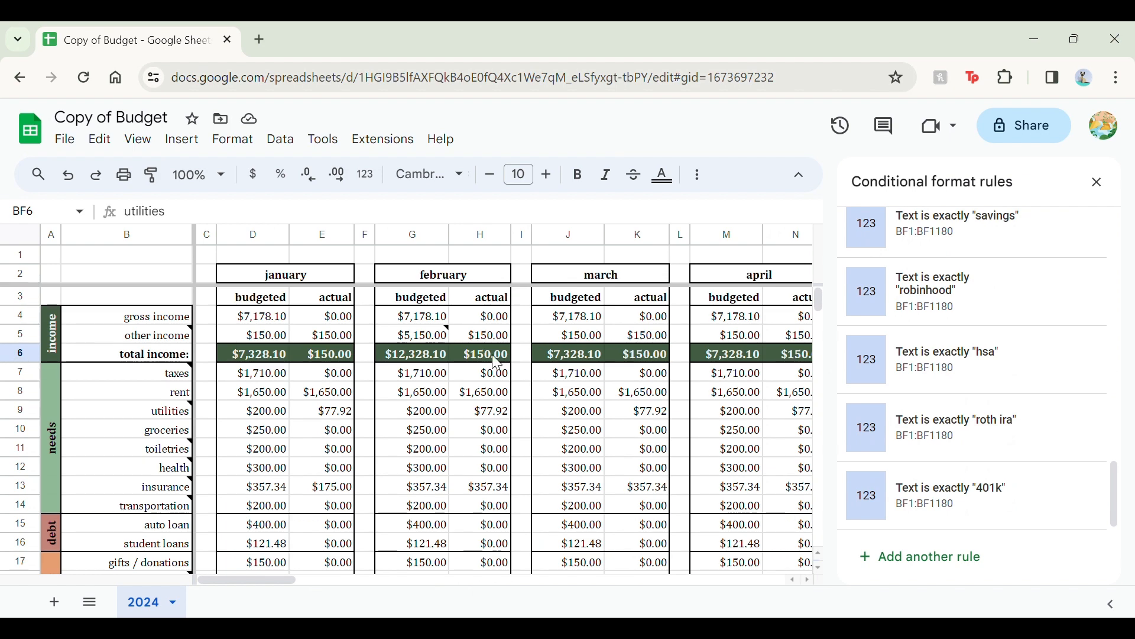
{"action": "left_click", "coordinate": [1098, 183]}
Step: Review the January 2024 purchases, checking the scheduled 1/28 rent, the electric 12/23 autopay date and the auto loan entry
{"action": "scroll", "coordinate": [750, 363], "scroll_direction": "right", "scroll_amount": 10}
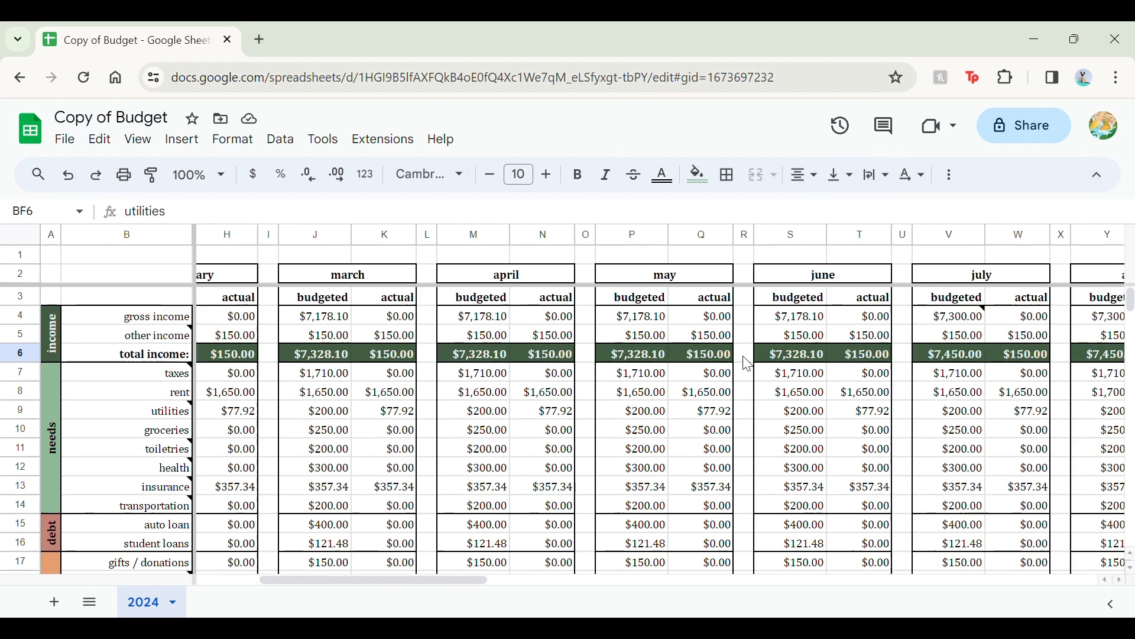
{"action": "scroll", "coordinate": [750, 363], "scroll_direction": "right", "scroll_amount": 3}
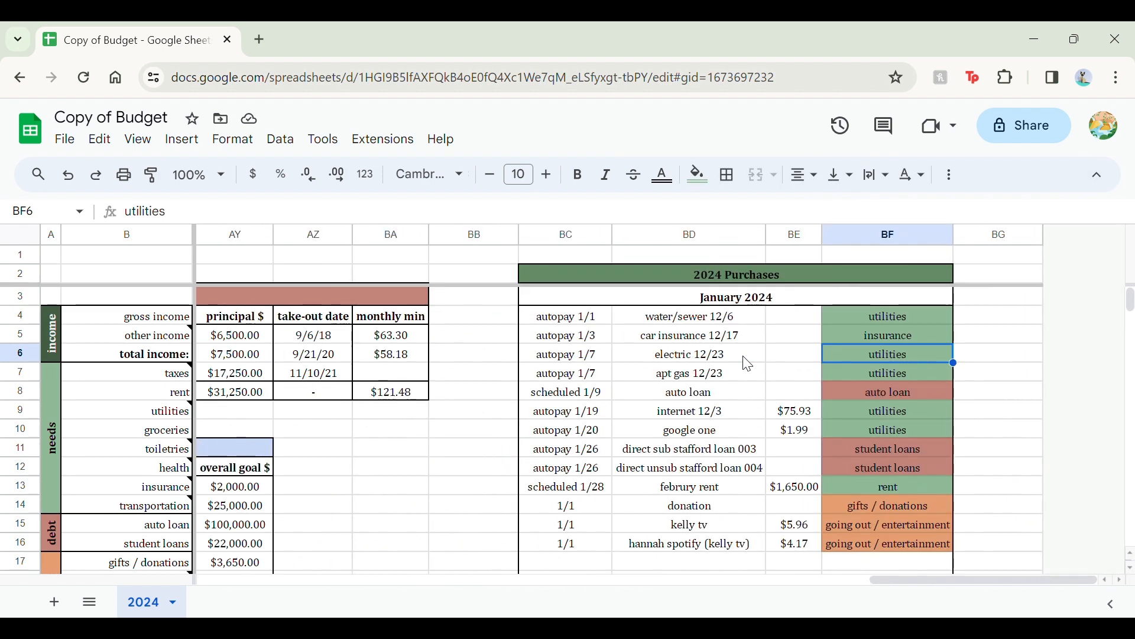
{"action": "scroll", "coordinate": [541, 562], "scroll_direction": "down", "scroll_amount": 2}
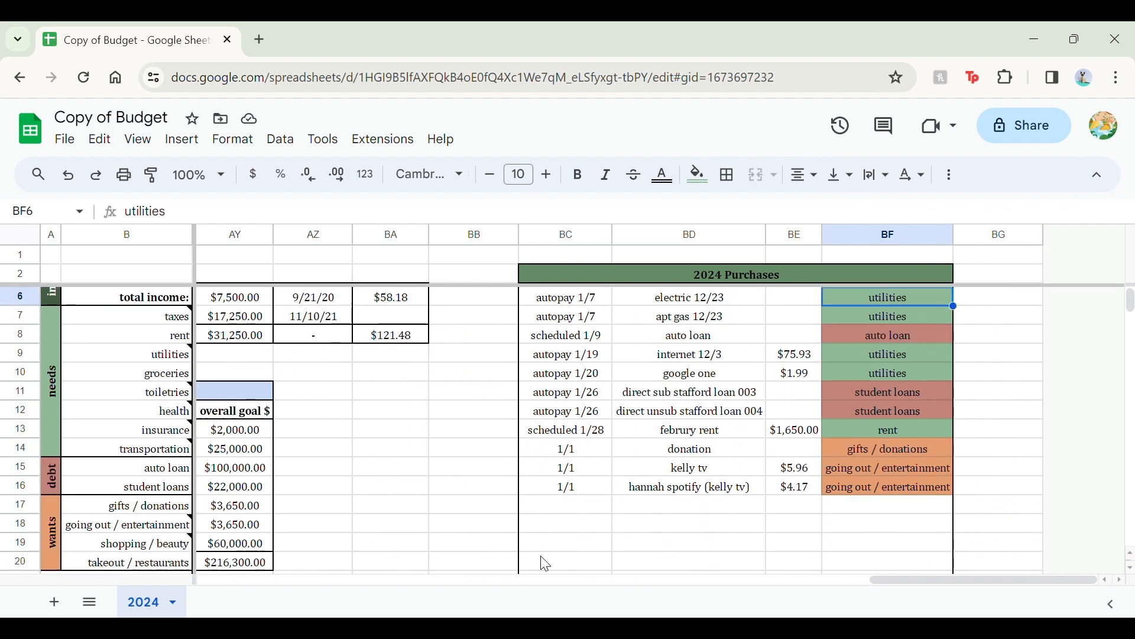
{"action": "scroll", "coordinate": [544, 564], "scroll_direction": "up", "scroll_amount": 2}
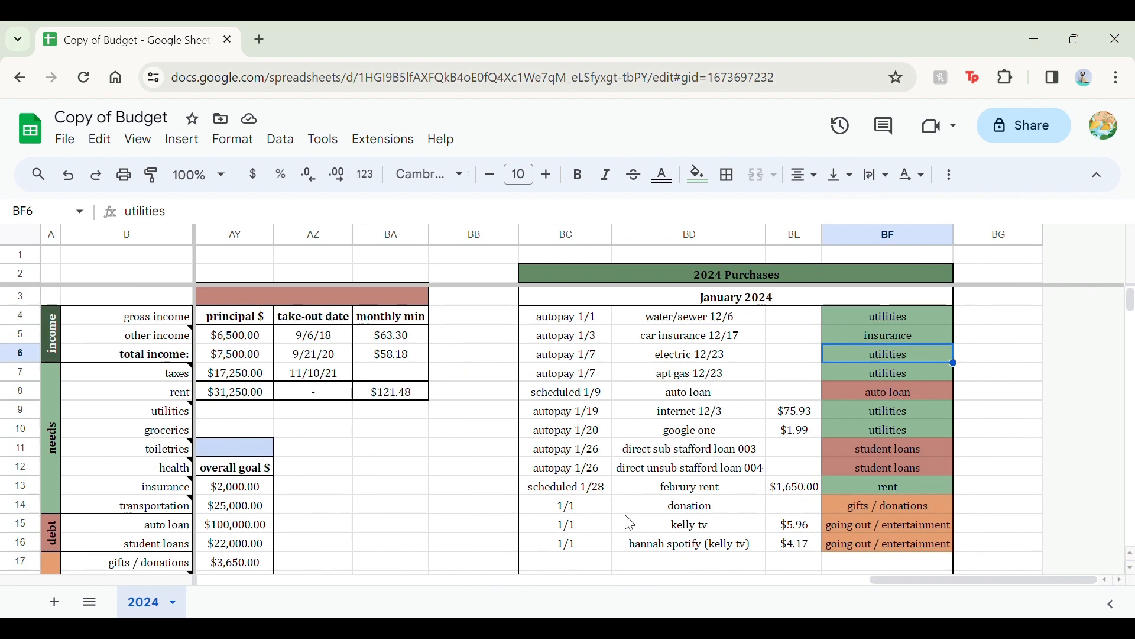
{"action": "left_click", "coordinate": [605, 486]}
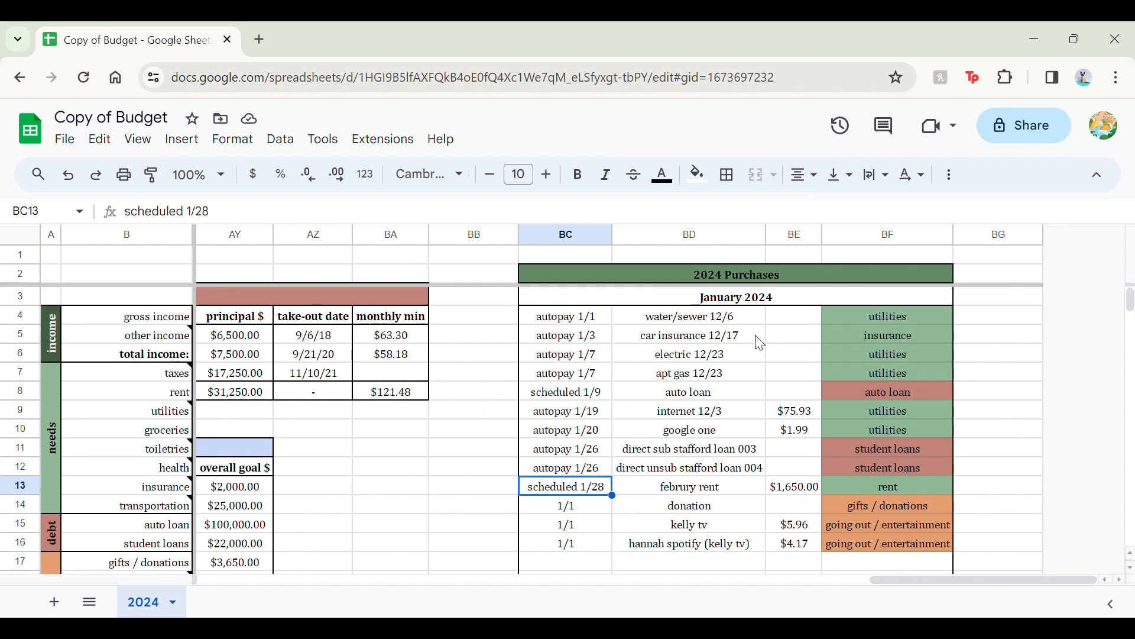
{"action": "left_click", "coordinate": [738, 359]}
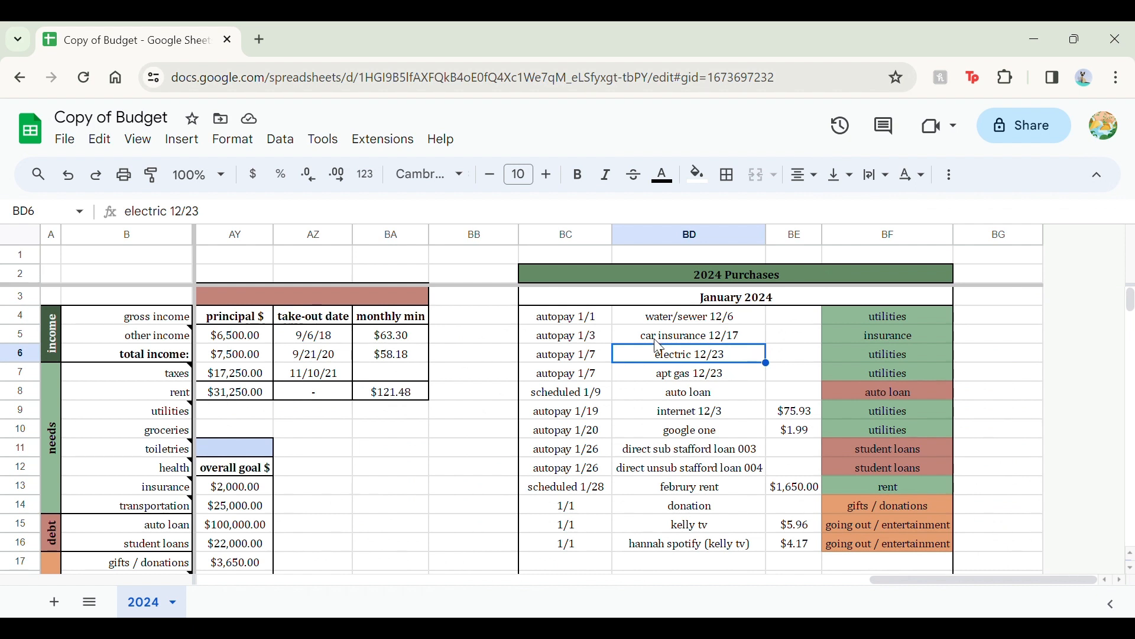
{"action": "left_click", "coordinate": [583, 360]}
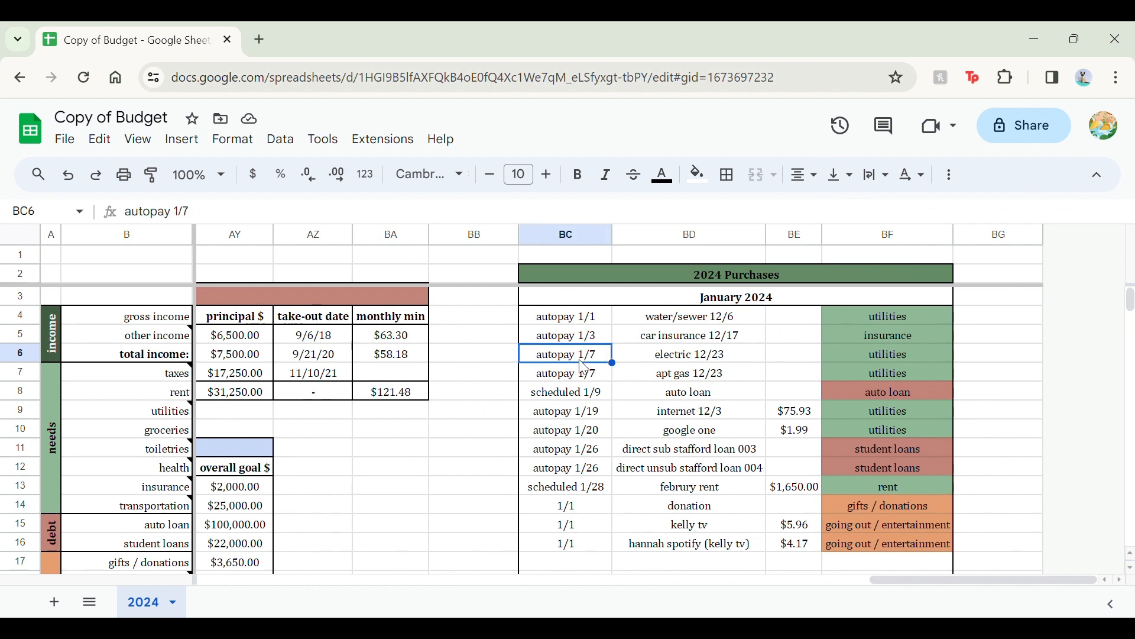
{"action": "left_click", "coordinate": [685, 394]}
Step: Review the monthly save / invest, net money and percentage sections, plus the account and loan balance blocks below them
{"action": "scroll", "coordinate": [686, 399], "scroll_direction": "down", "scroll_amount": 4}
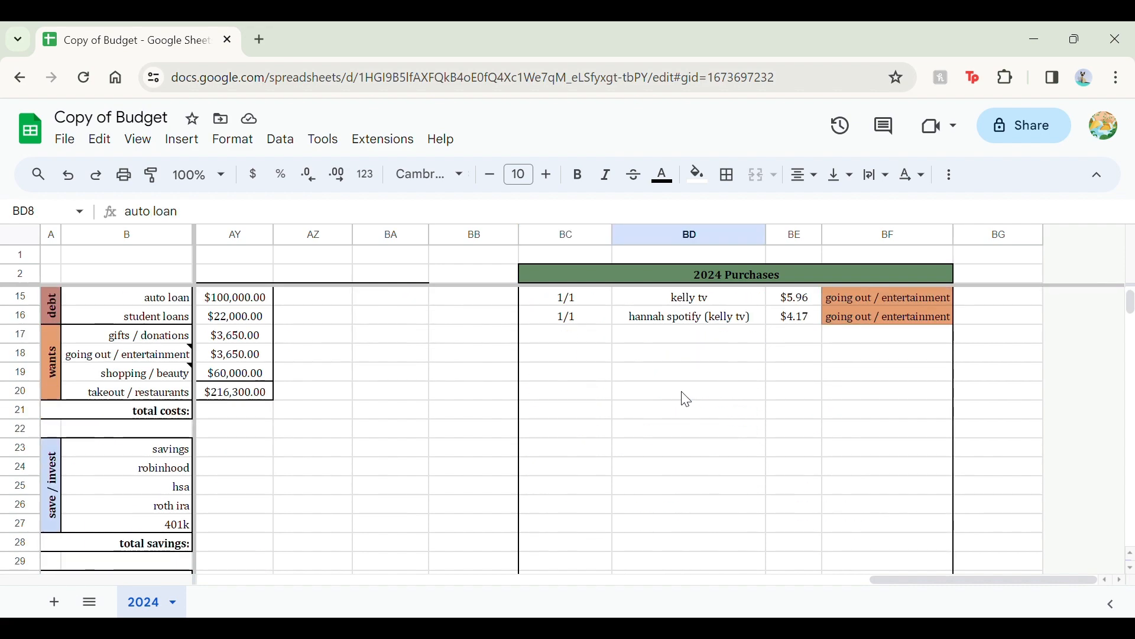
{"action": "scroll", "coordinate": [683, 397], "scroll_direction": "left", "scroll_amount": 20}
{"action": "scroll", "coordinate": [683, 398], "scroll_direction": "down", "scroll_amount": 3}
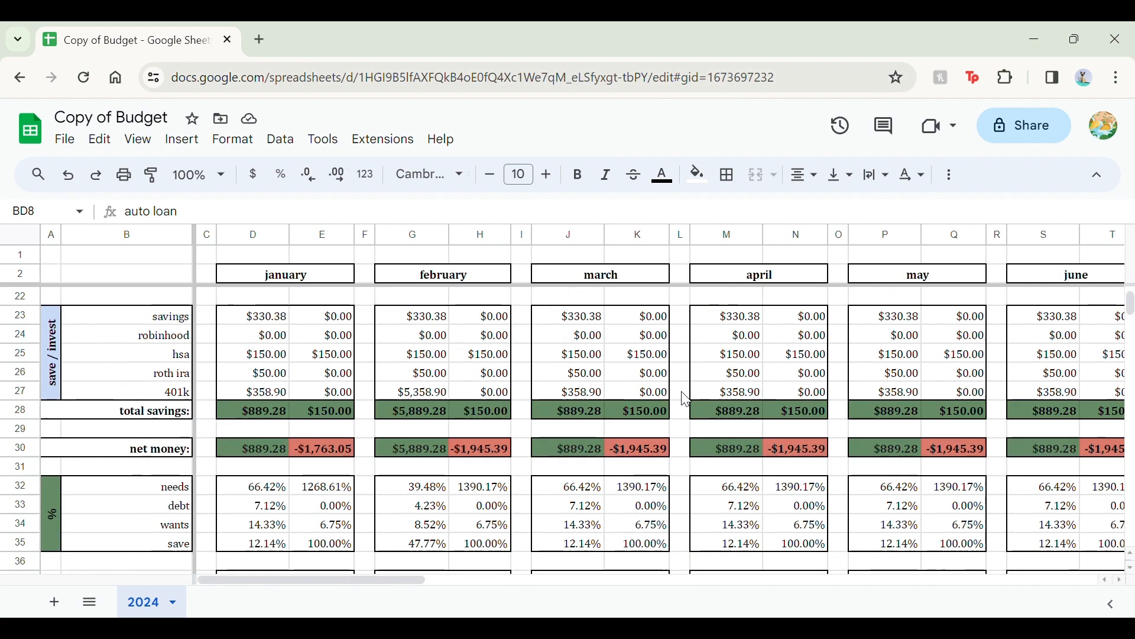
{"action": "scroll", "coordinate": [686, 400], "scroll_direction": "down", "scroll_amount": 6}
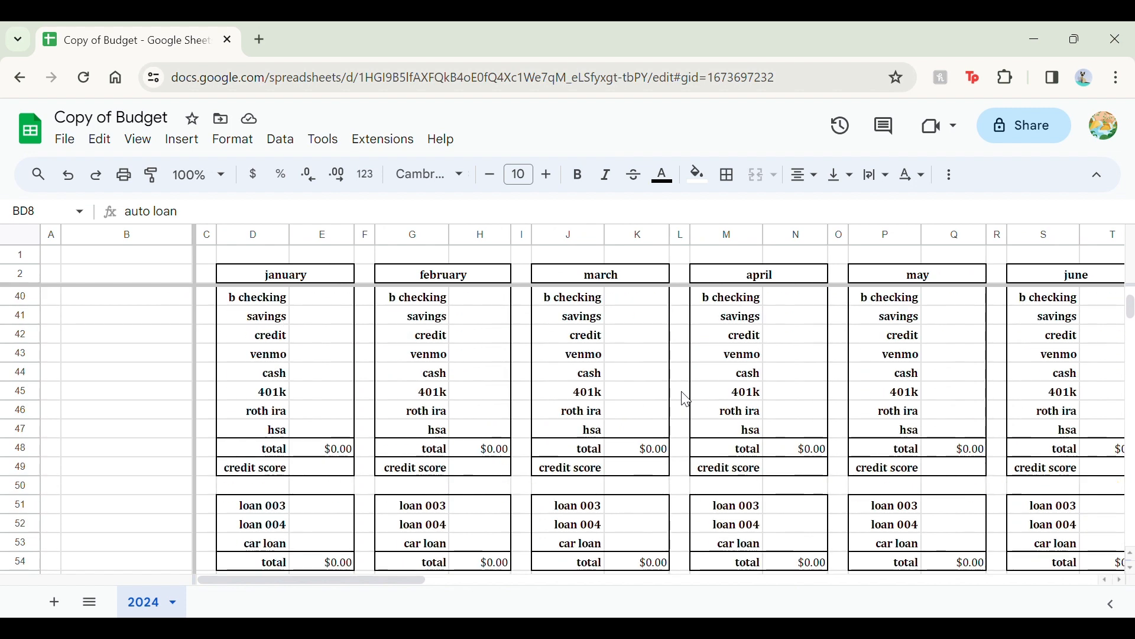
{"action": "scroll", "coordinate": [686, 400], "scroll_direction": "down", "scroll_amount": 2}
{"action": "scroll", "coordinate": [687, 399], "scroll_direction": "up", "scroll_amount": 14}
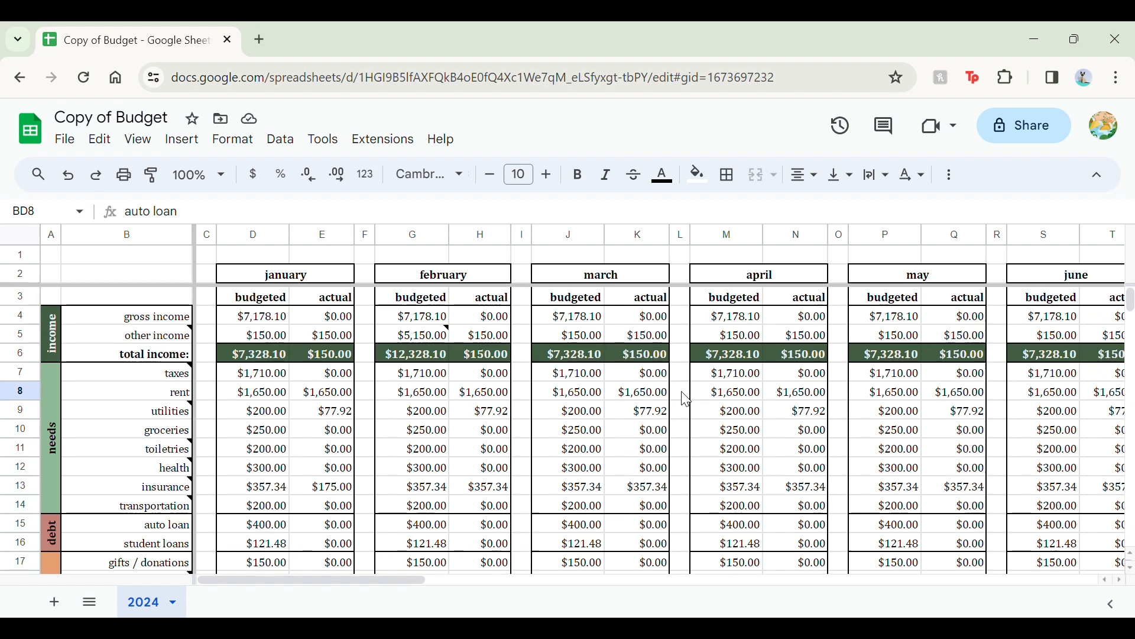
Step: Look across the monthly budget columns and the recap to examine the debt and savings / investments tables
{"action": "scroll", "coordinate": [686, 399], "scroll_direction": "right", "scroll_amount": 8}
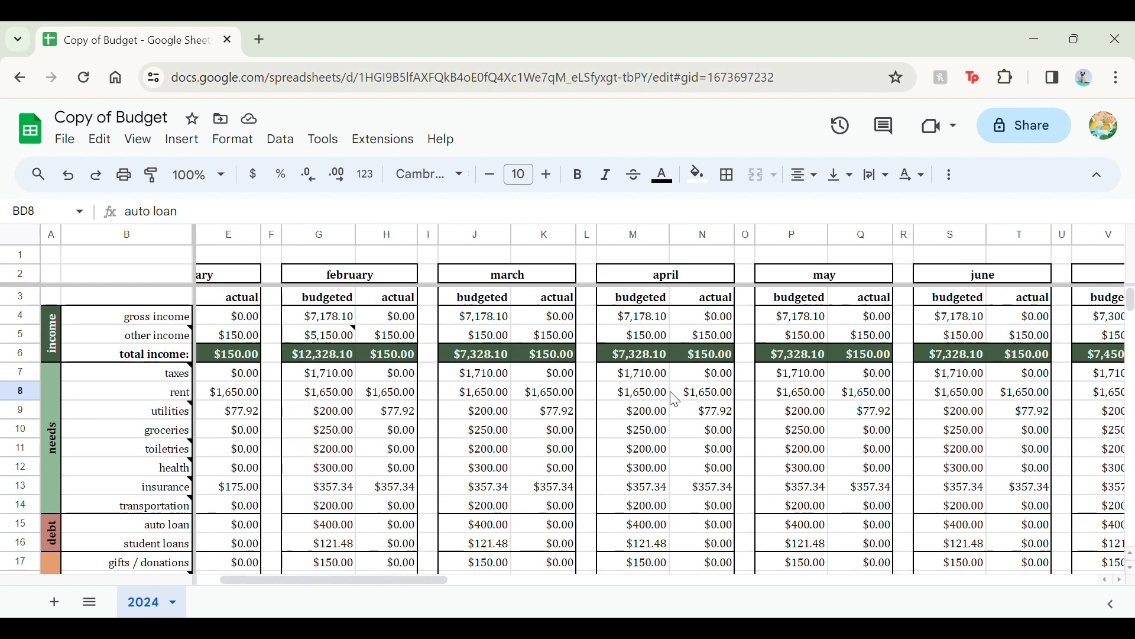
{"action": "scroll", "coordinate": [674, 400], "scroll_direction": "right", "scroll_amount": 6}
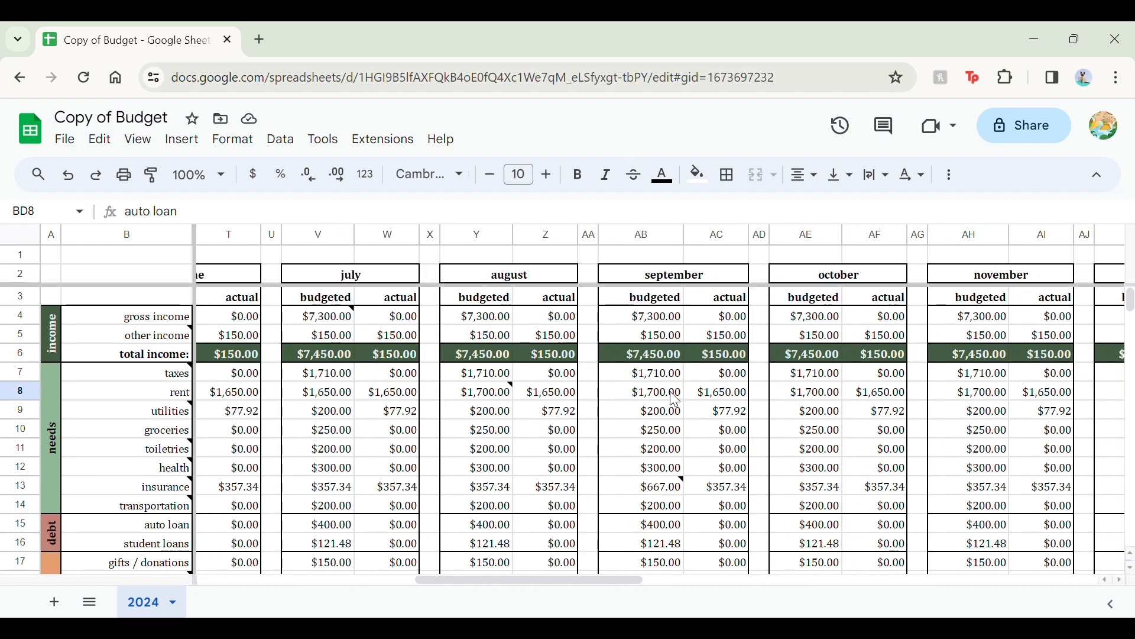
{"action": "scroll", "coordinate": [675, 399], "scroll_direction": "right", "scroll_amount": 8}
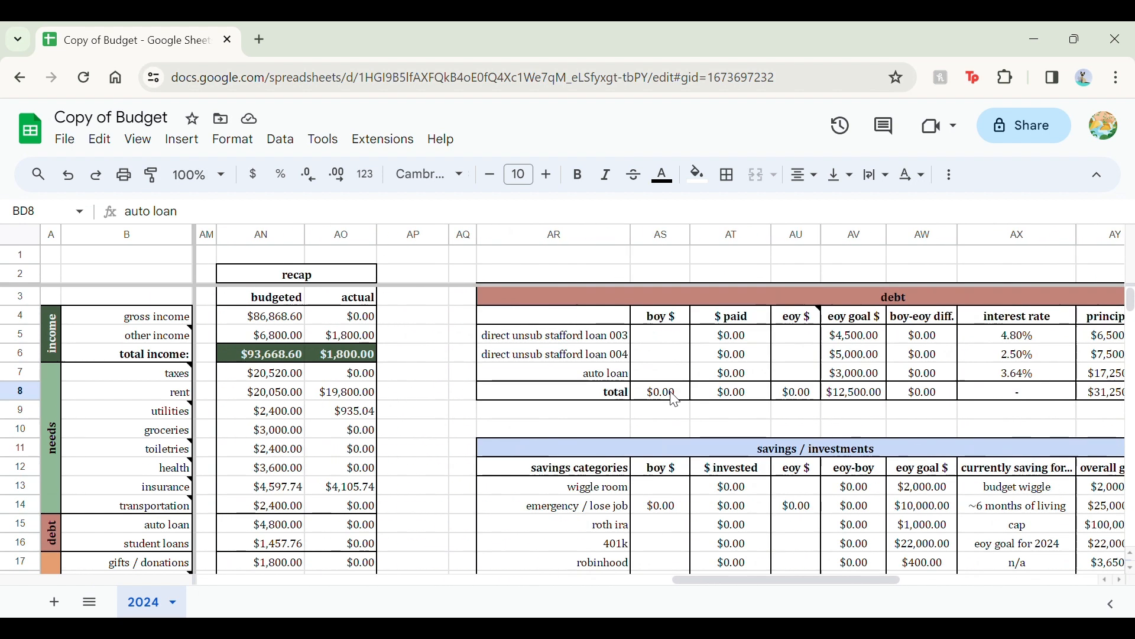
{"action": "scroll", "coordinate": [675, 400], "scroll_direction": "right", "scroll_amount": 6}
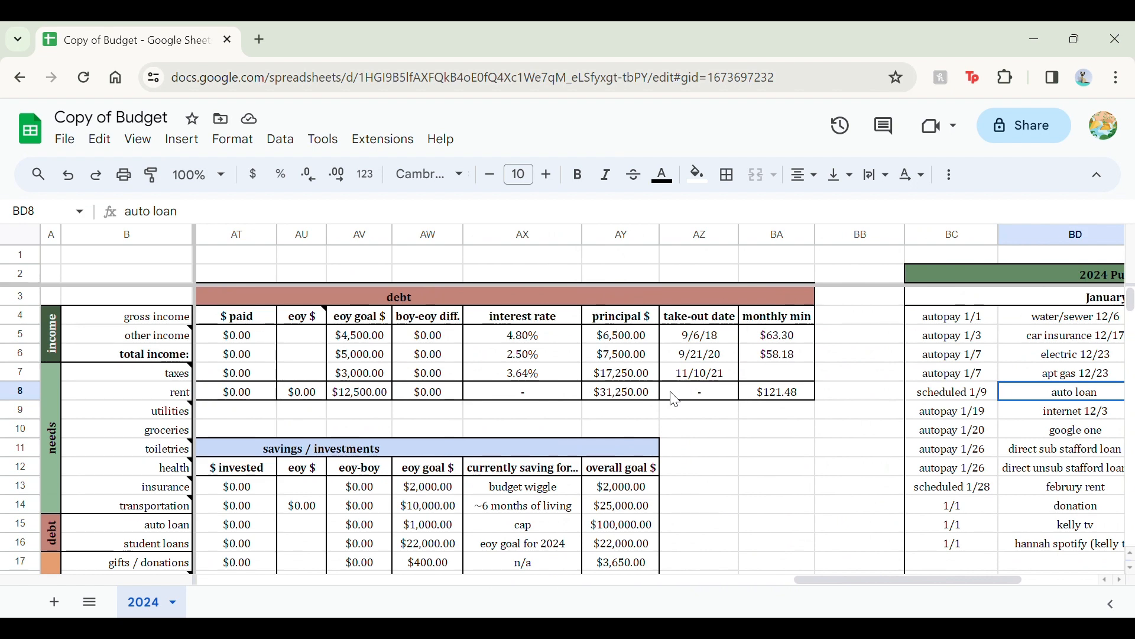
{"action": "scroll", "coordinate": [675, 400], "scroll_direction": "left", "scroll_amount": 3}
{"action": "scroll", "coordinate": [675, 400], "scroll_direction": "left", "scroll_amount": 1}
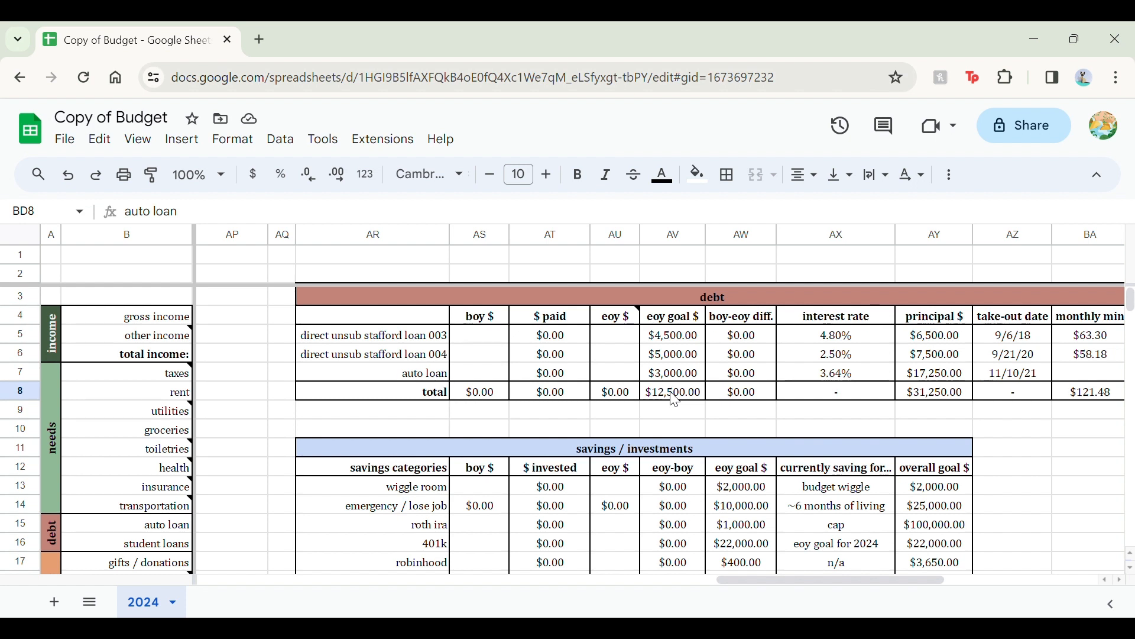
{"action": "scroll", "coordinate": [674, 400], "scroll_direction": "down", "scroll_amount": 2}
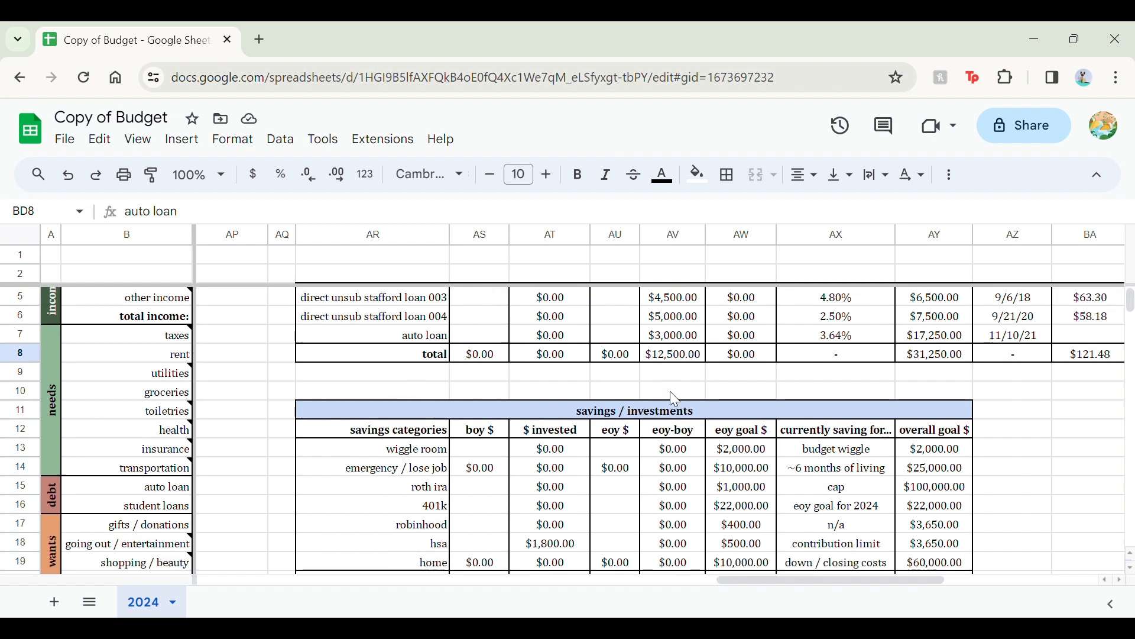